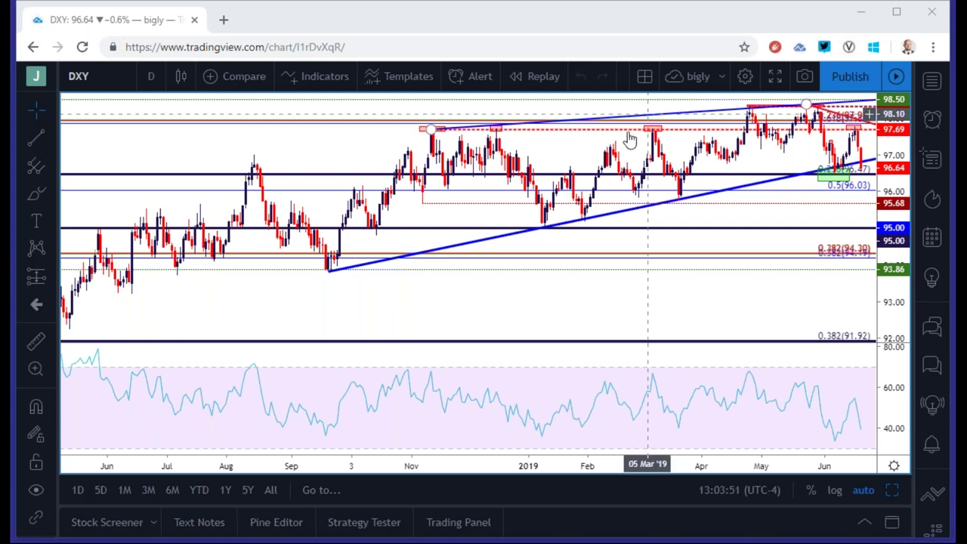
Zoom and pan the daily DXY chart to the latest bars, then maximize the price pane over RSI.
scroll(641, 133, up, 4)
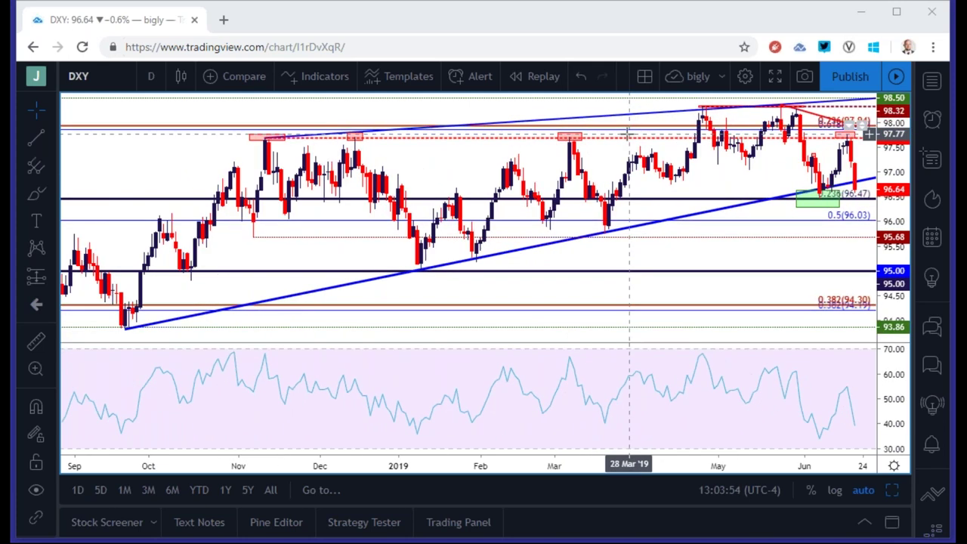
drag(586, 112, 525, 114)
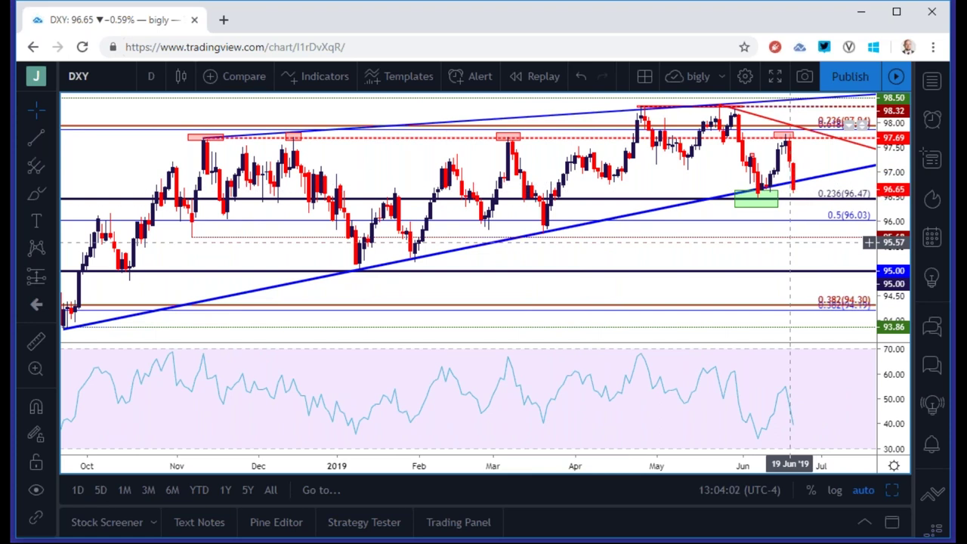
double_click(790, 240)
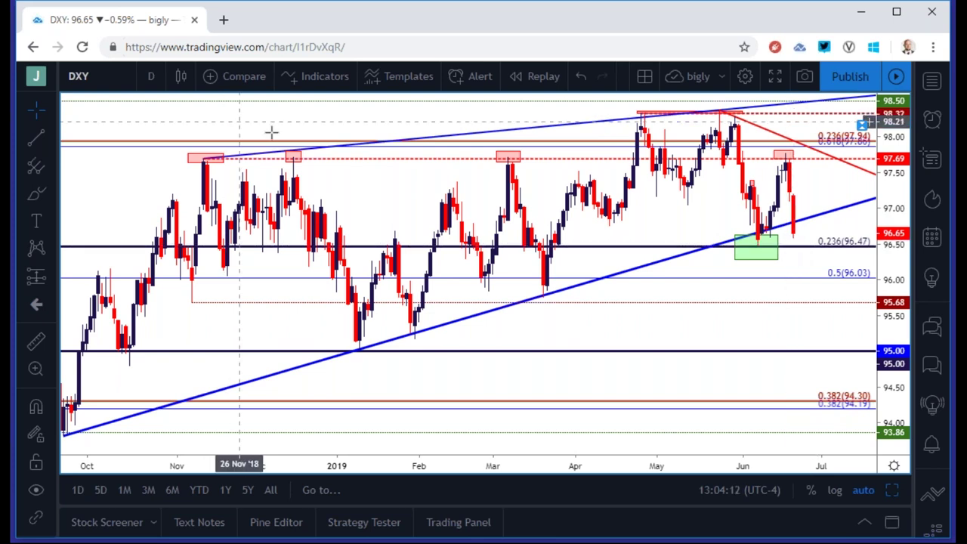
Switch the DXY chart to the 1-month timeframe.
click(151, 77)
click(182, 394)
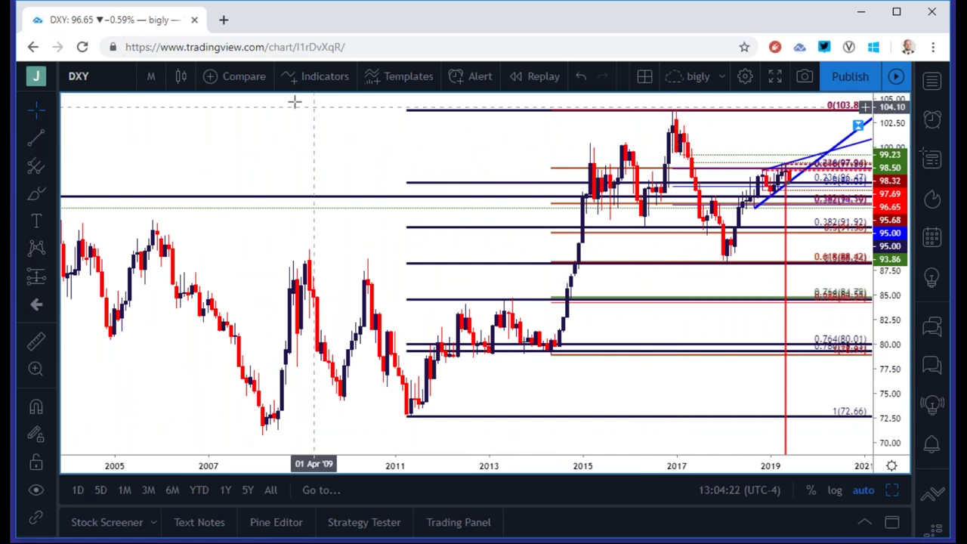
click(148, 76)
Put DXY on weekly candles and zoom in on 2017 through mid-2019.
click(175, 375)
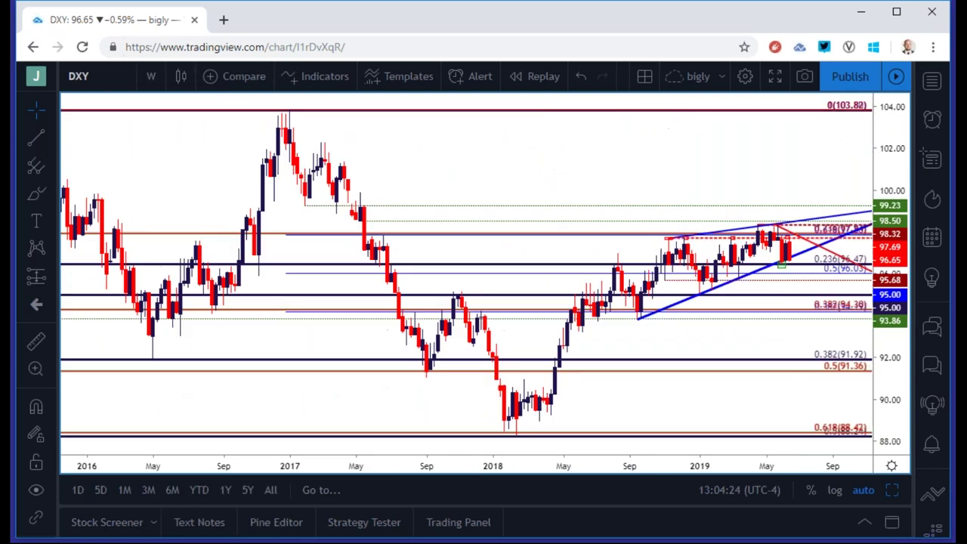
scroll(298, 340, up, 4)
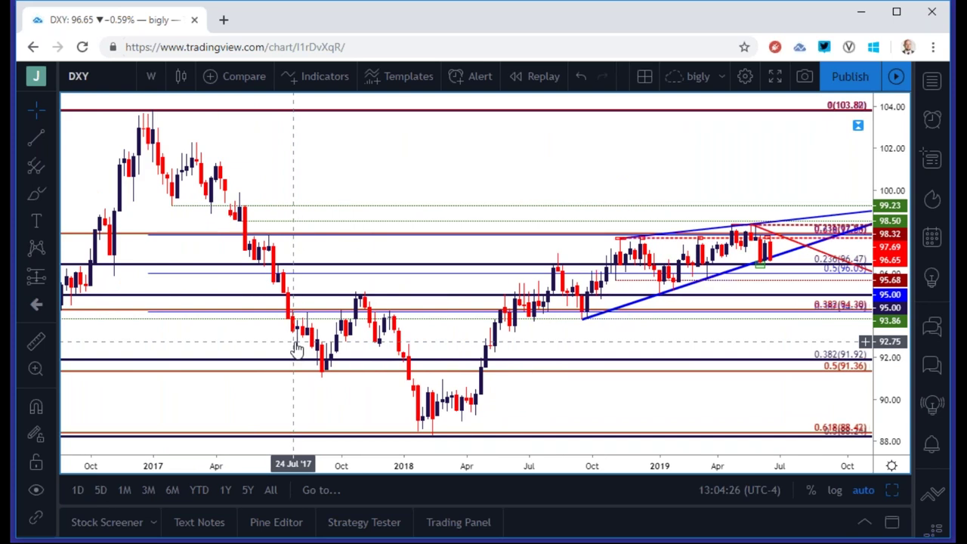
scroll(293, 342, up, 2)
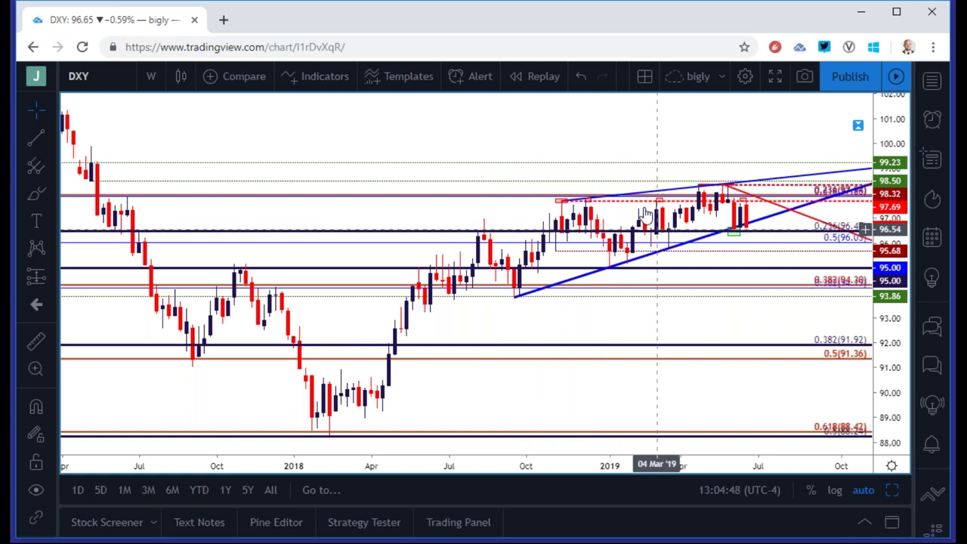
click(151, 76)
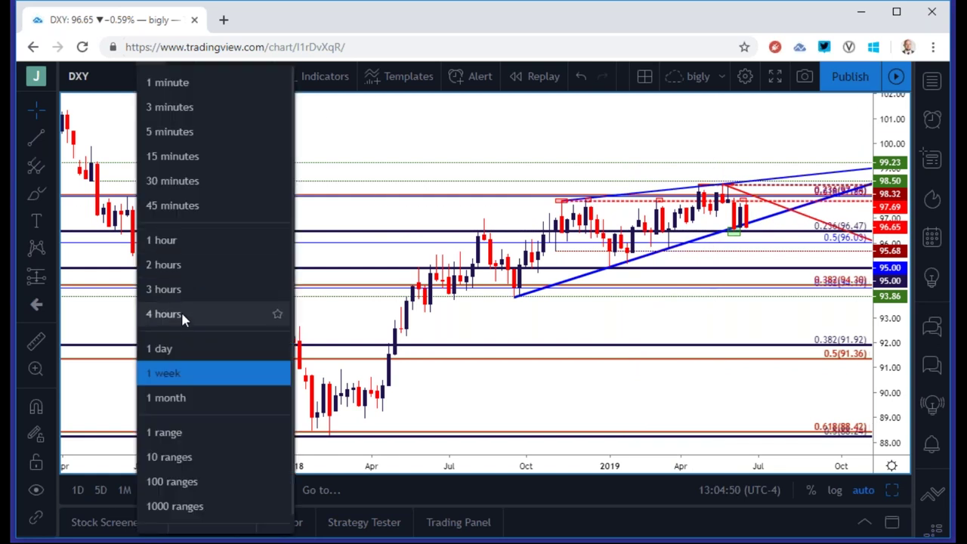
Set the DXY chart to daily candles.
click(174, 338)
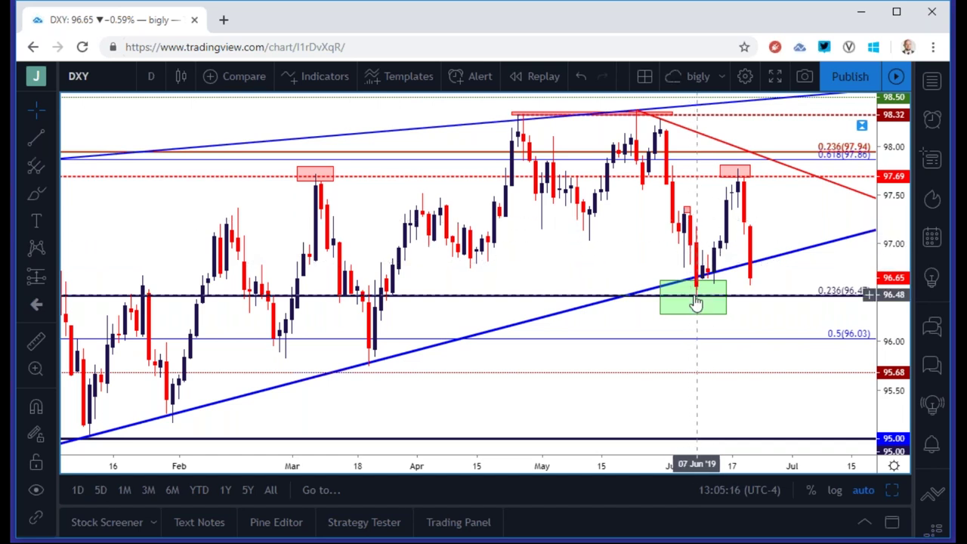
click(319, 79)
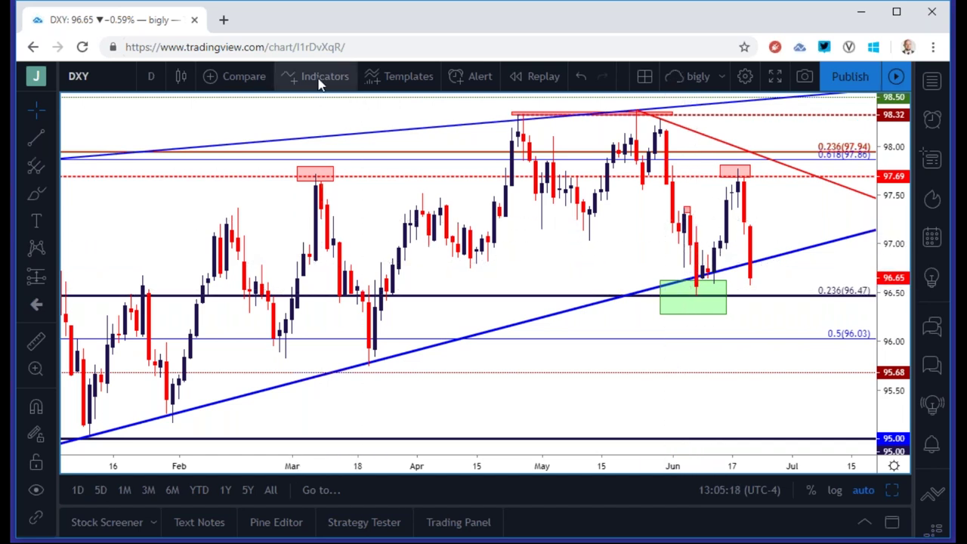
Add a Moving Average indicator to the daily DXY chart with length 200.
text(moving)
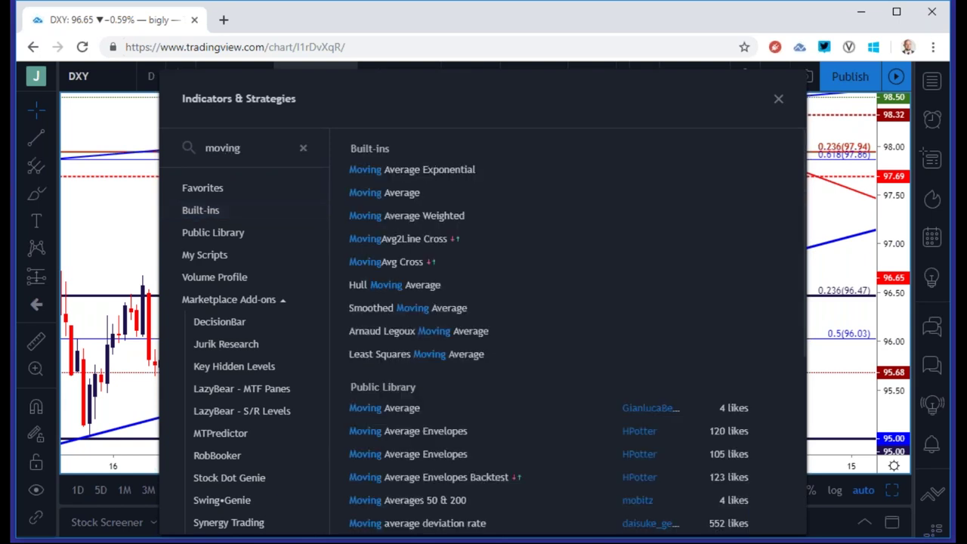
click(443, 197)
click(778, 99)
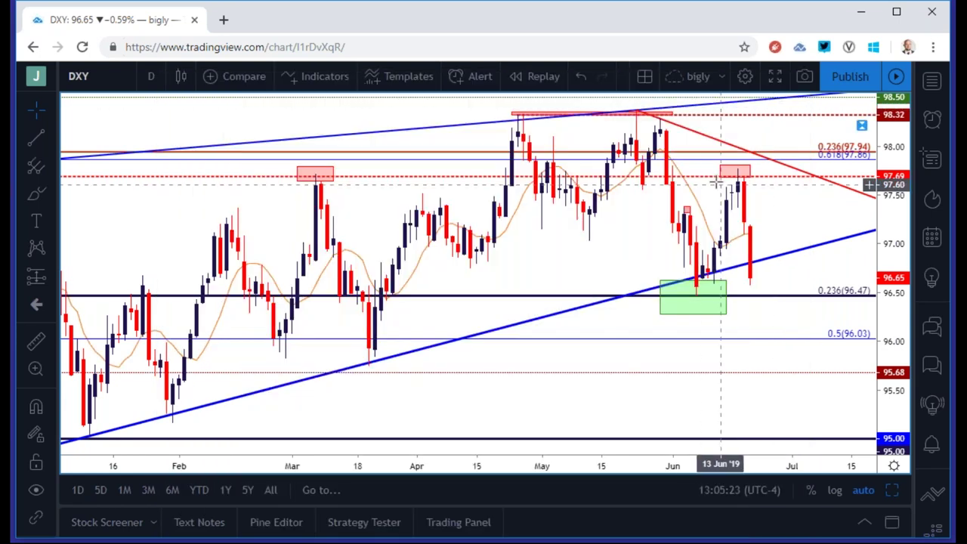
double_click(694, 200)
click(427, 268)
key(BackSpace)
text(200)
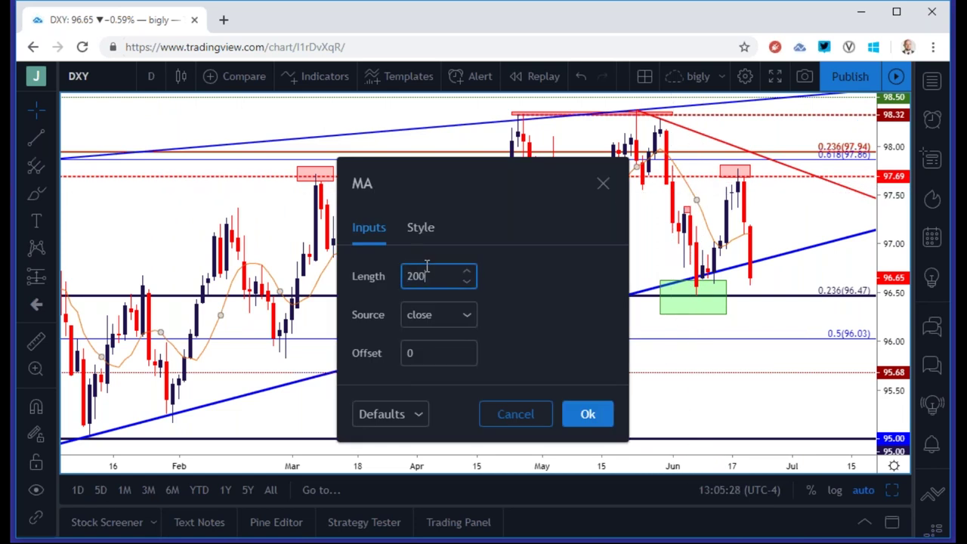
Style the 200 moving average as a thicker dark red line and apply it.
click(420, 233)
click(447, 274)
click(426, 393)
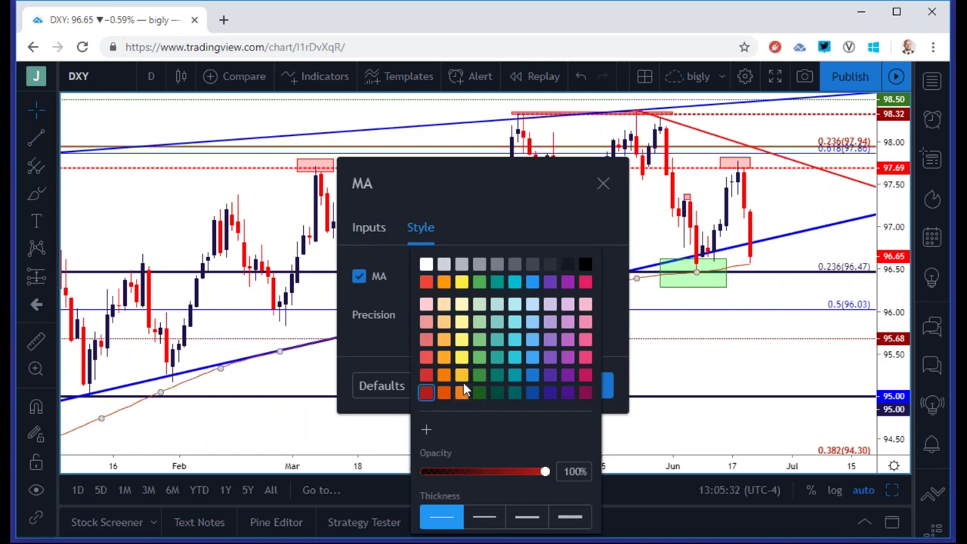
click(632, 346)
click(456, 277)
click(527, 516)
click(600, 347)
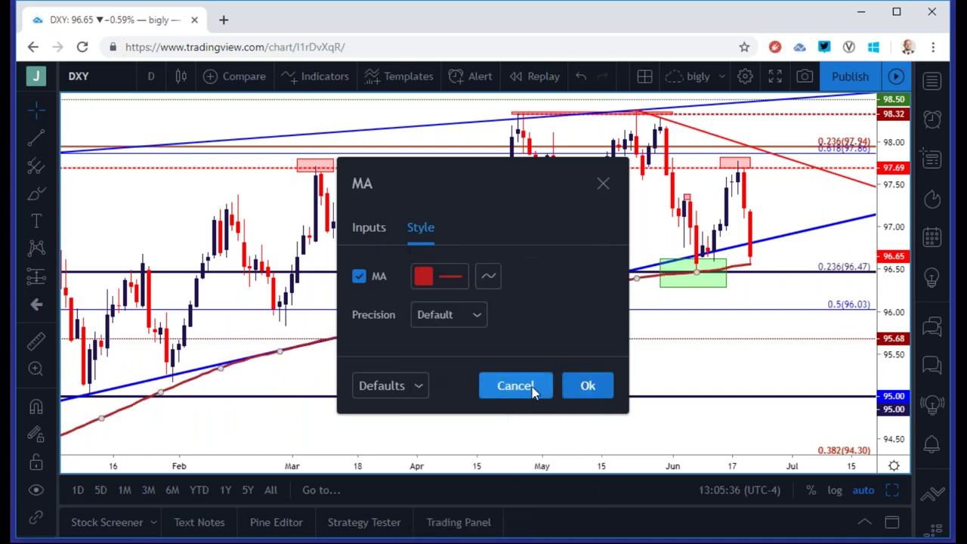
click(588, 387)
scroll(646, 374, down, 3)
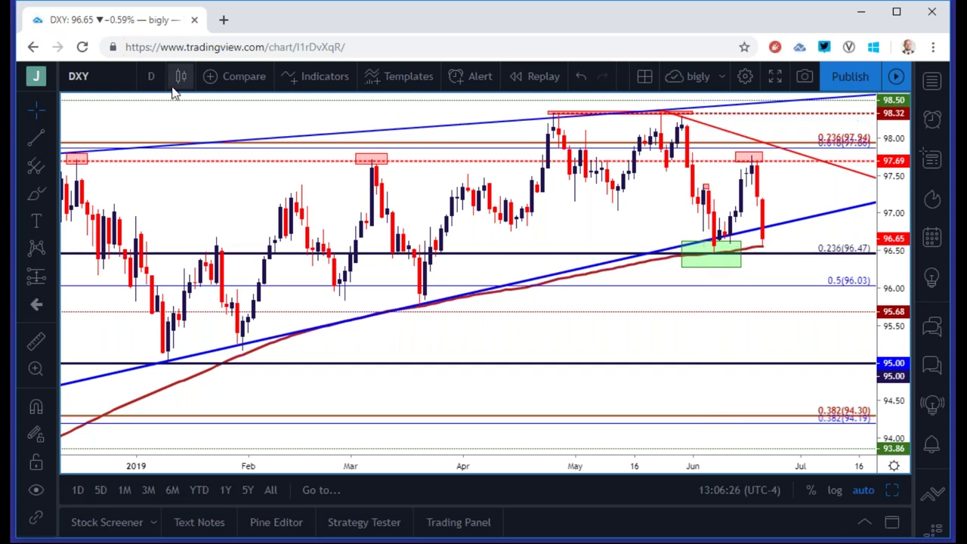
click(152, 76)
click(174, 306)
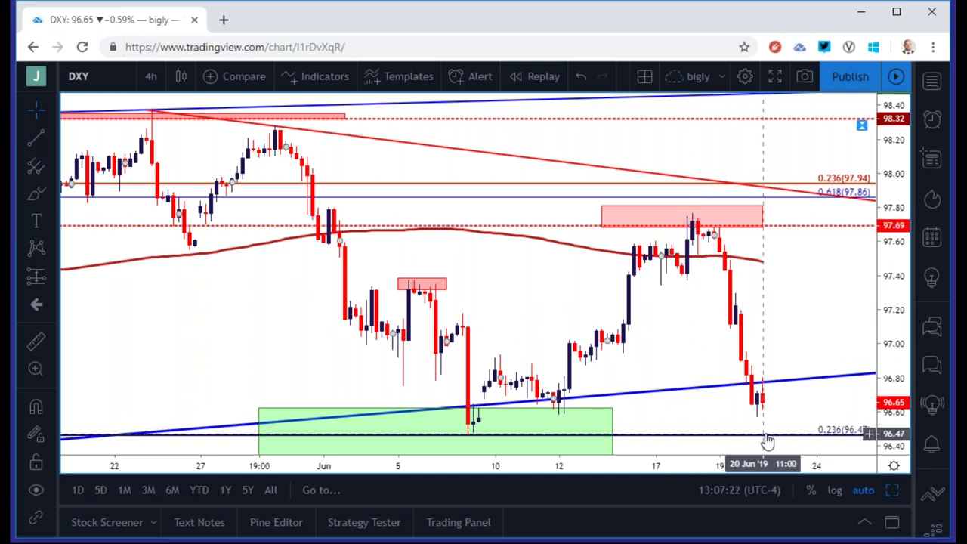
scroll(767, 442, down, 3)
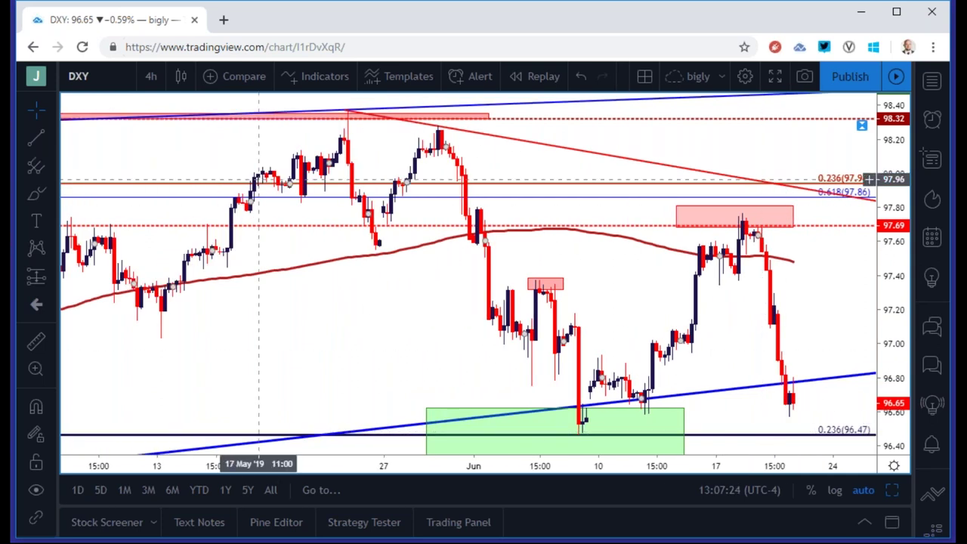
click(151, 76)
click(179, 349)
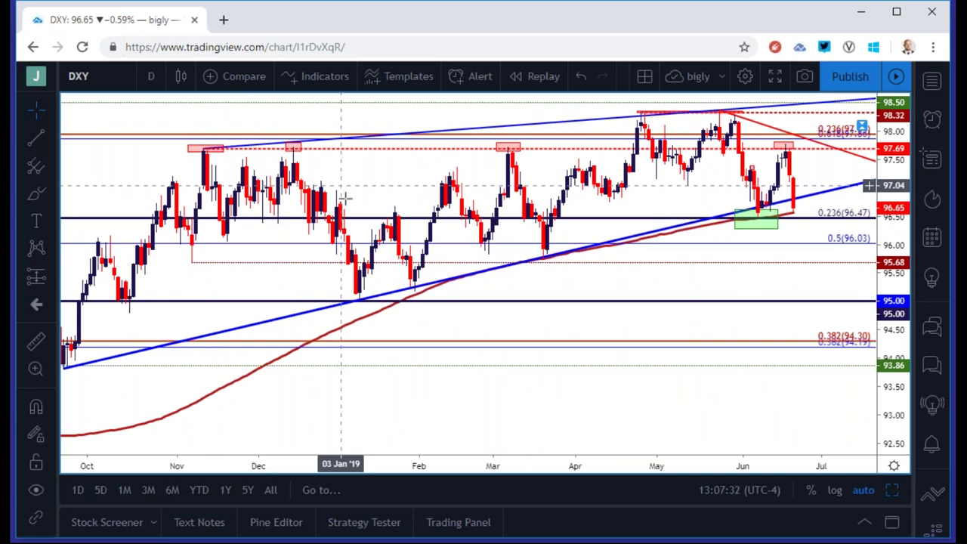
Enlarge the weekly DXY chart from the four-chart layout to fill the window.
click(893, 490)
click(891, 490)
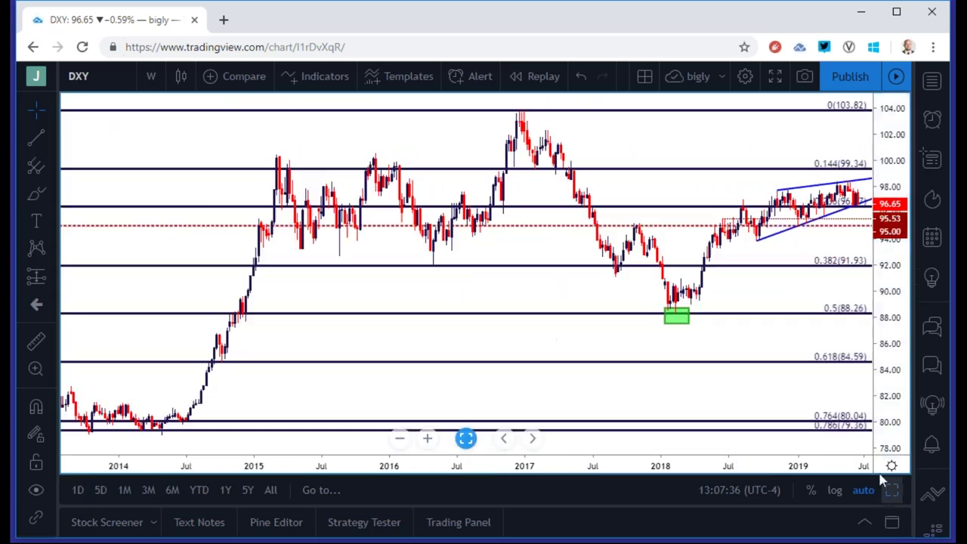
scroll(770, 393, up, 3)
scroll(690, 398, up, 5)
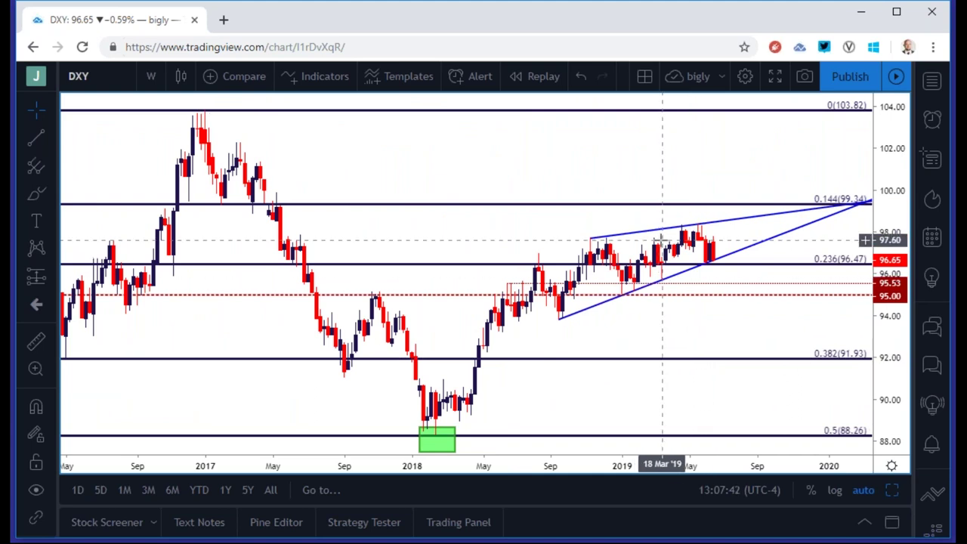
Mark the 97.71 level with a horizontal ray.
click(51, 139)
click(113, 237)
click(590, 238)
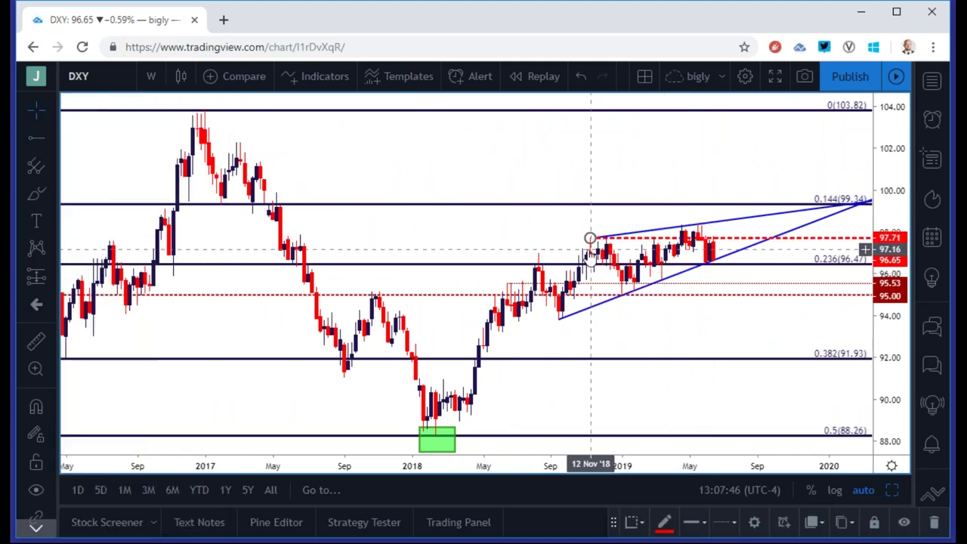
click(529, 253)
scroll(516, 253, up, 4)
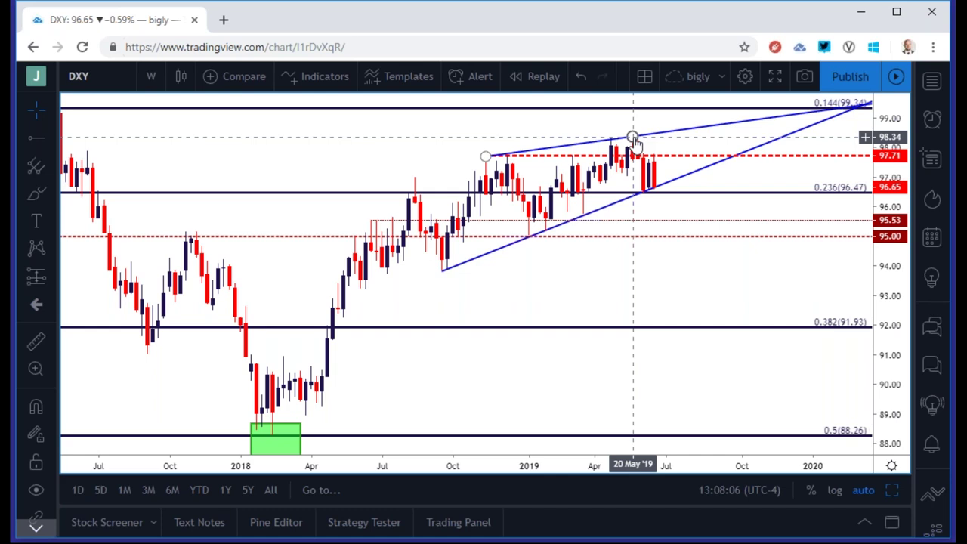
click(152, 76)
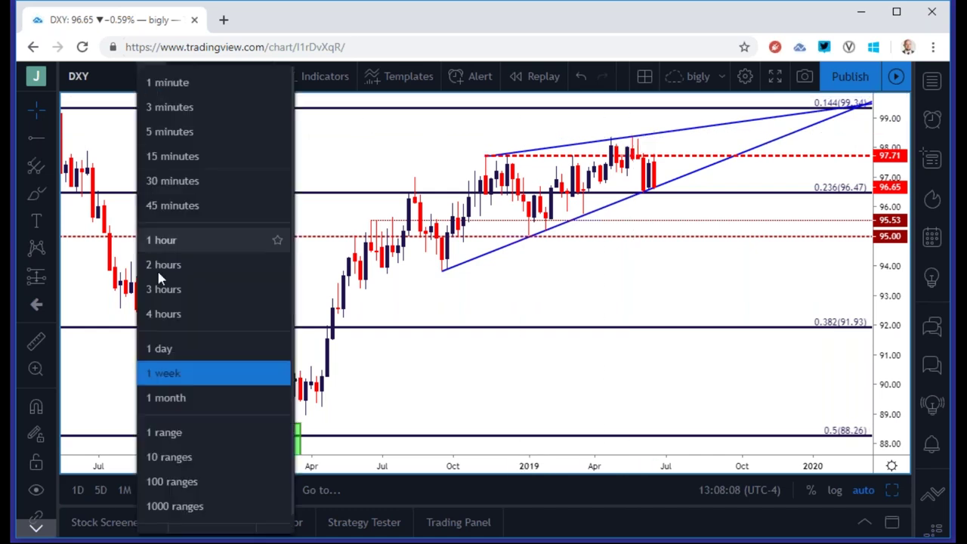
click(165, 352)
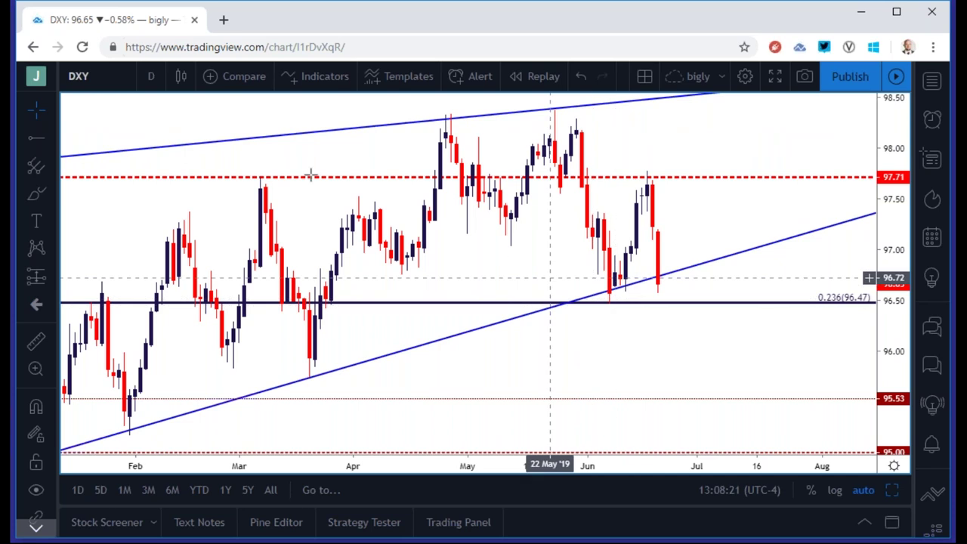
click(151, 76)
click(162, 373)
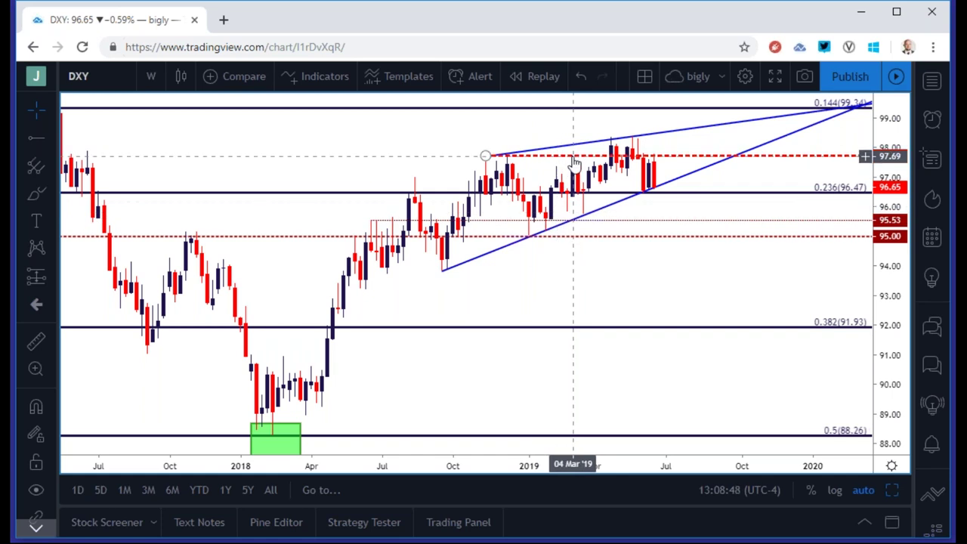
Select the rising blue trendline and place a horizontal ray at 95.53.
click(583, 217)
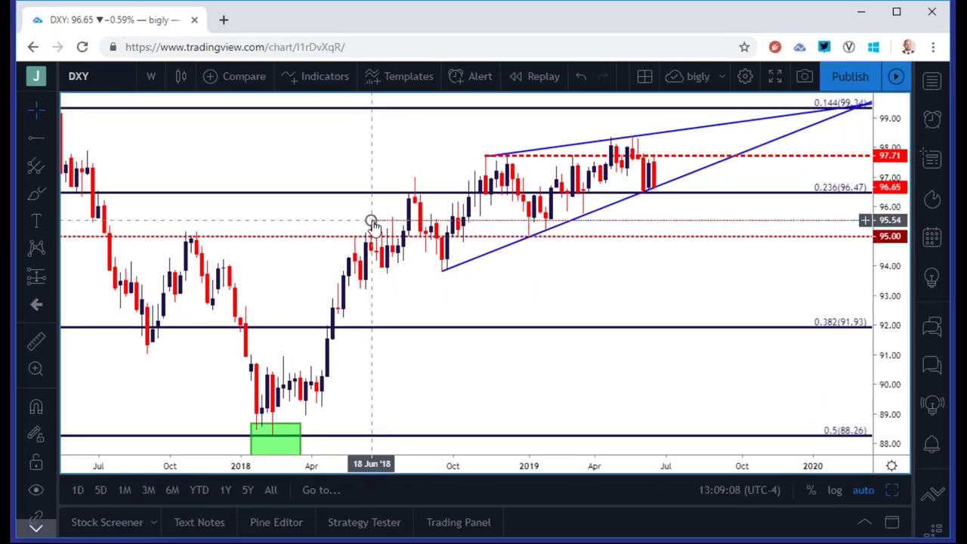
click(371, 222)
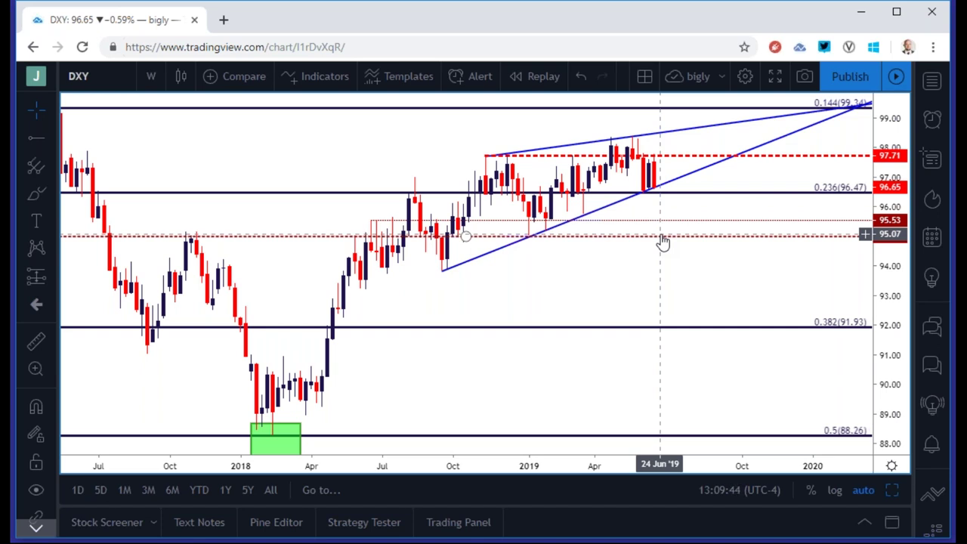
scroll(663, 242, down, 1)
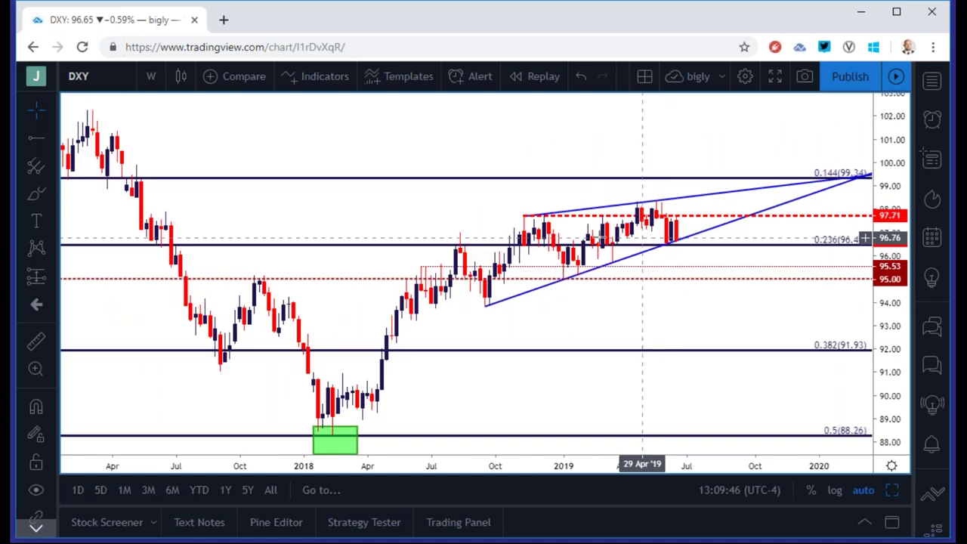
Change the chart symbol from DXY to FOREXCOM:GBPUSD.
click(106, 76)
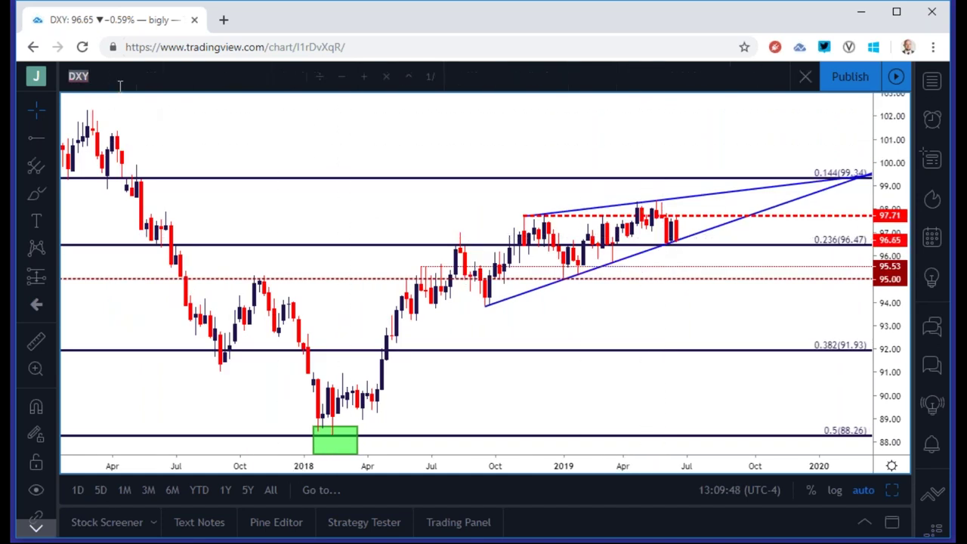
text(GBPUSD)
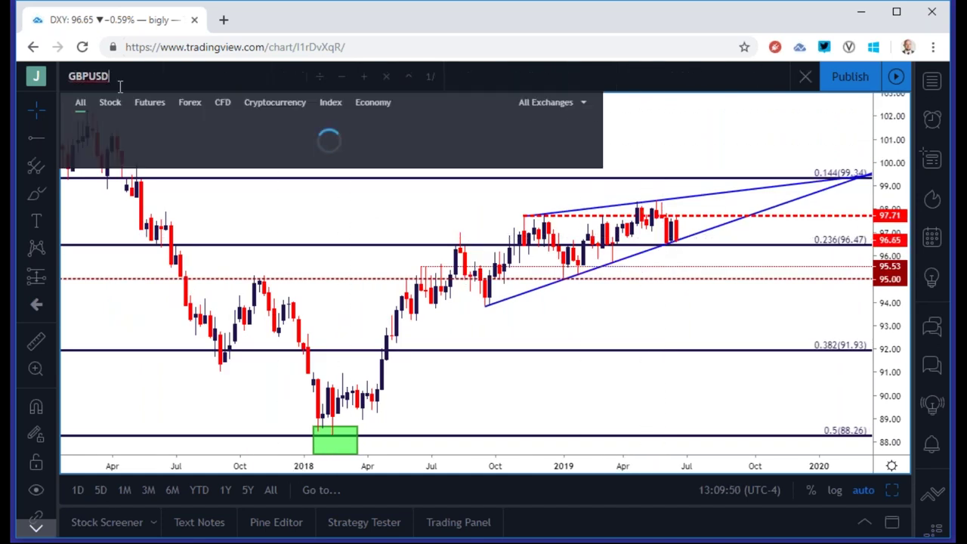
key(Down)
key(Down)
key(Down)
key(Return)
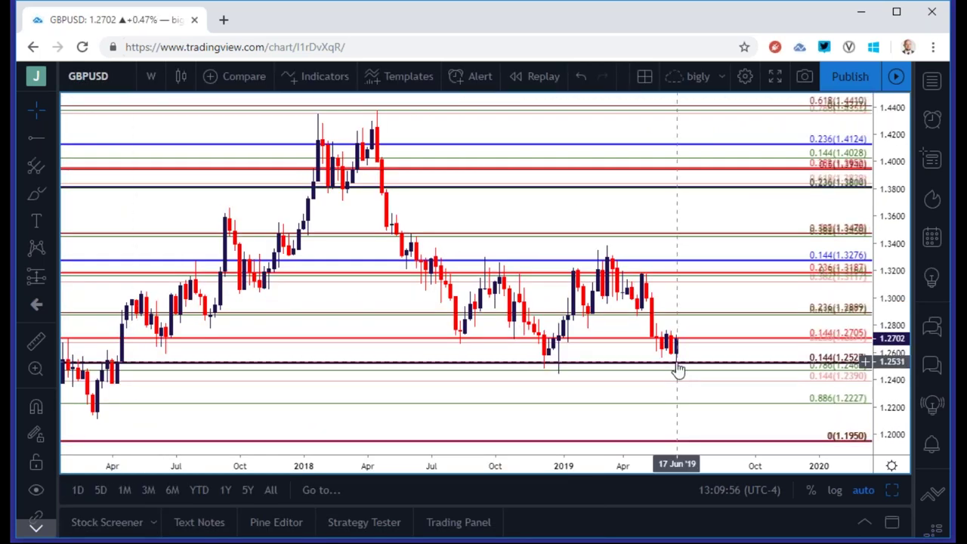
Zoom far out and view GBPUSD's long-term history on monthly bars.
scroll(675, 385, down, 3)
scroll(673, 404, down, 1)
scroll(654, 397, down, 1)
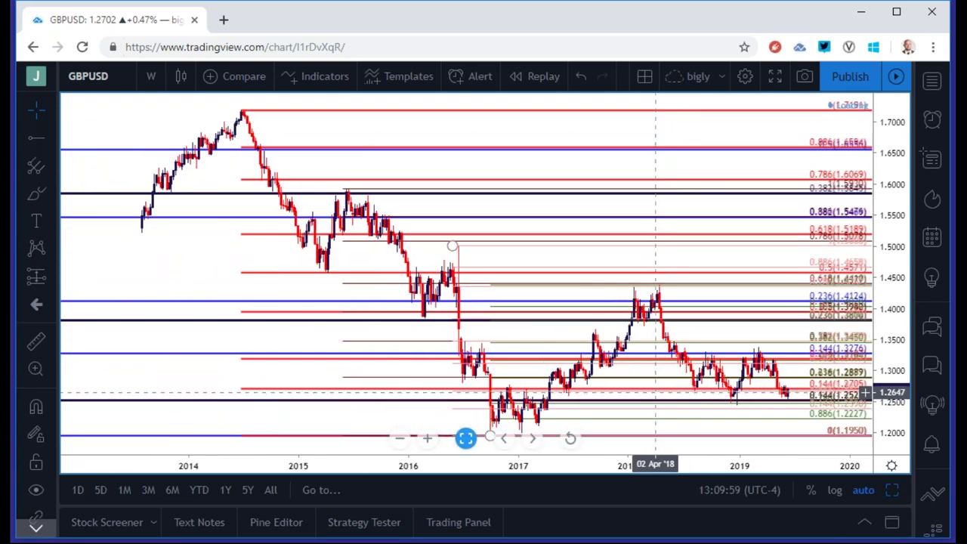
scroll(634, 391, down, 1)
scroll(571, 346, down, 1)
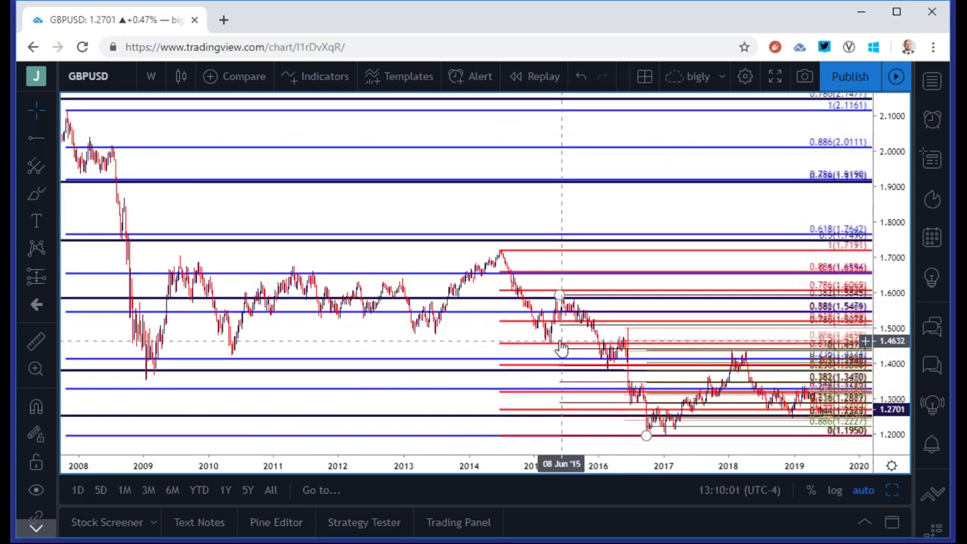
scroll(498, 313, down, 1)
scroll(235, 136, down, 2)
click(151, 76)
click(176, 397)
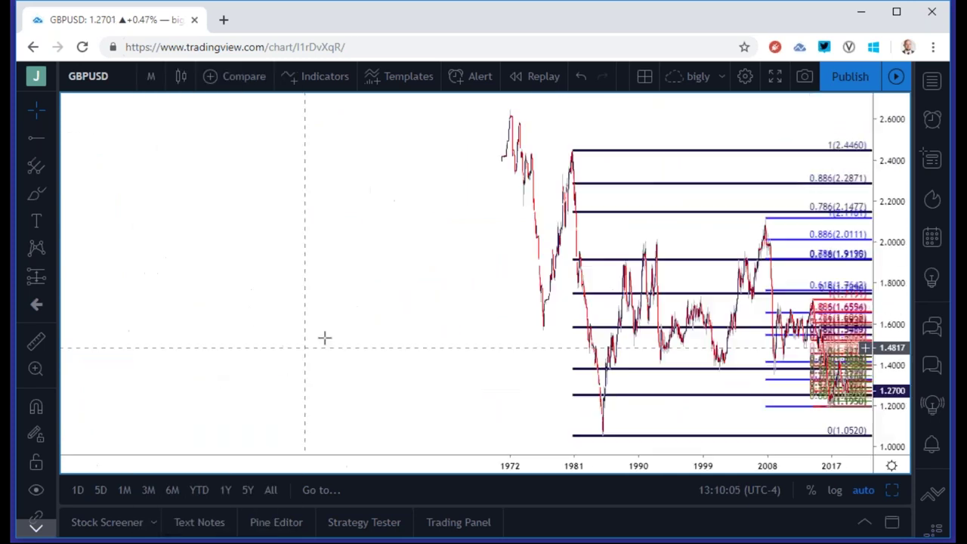
scroll(353, 337, up, 2)
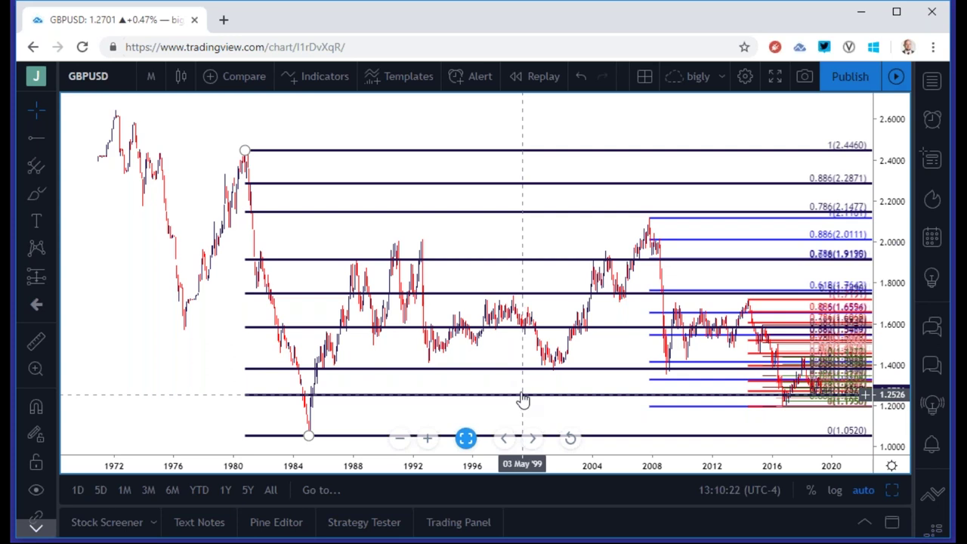
Return the GBPUSD chart to weekly bars.
click(151, 76)
click(197, 372)
scroll(269, 322, up, 10)
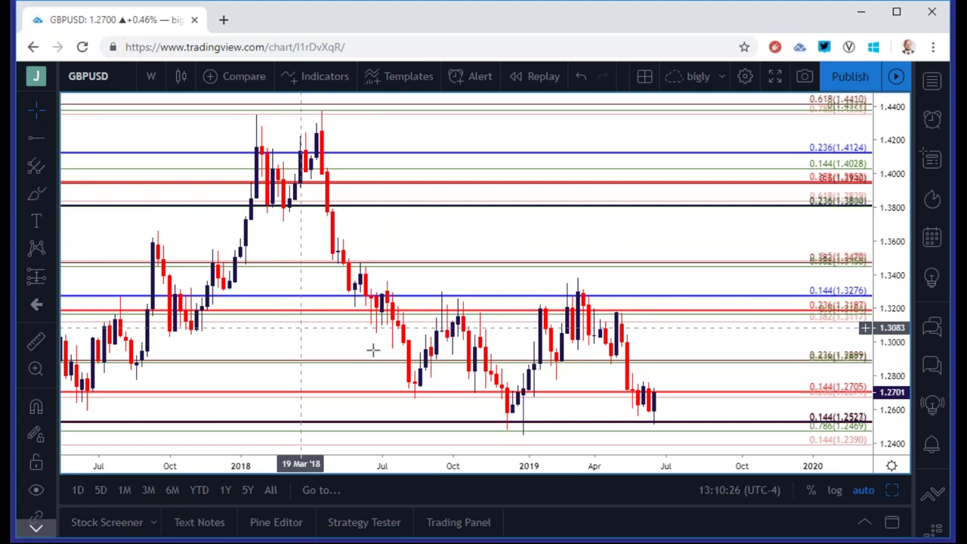
Split into four charts, expand the daily pane, and set it to weekly bars.
key(alt+Return)
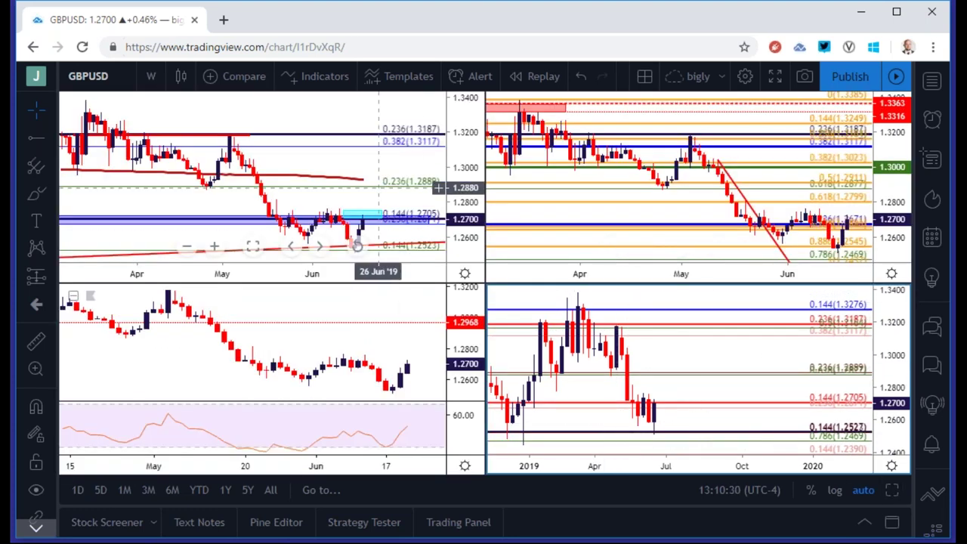
click(363, 227)
click(890, 490)
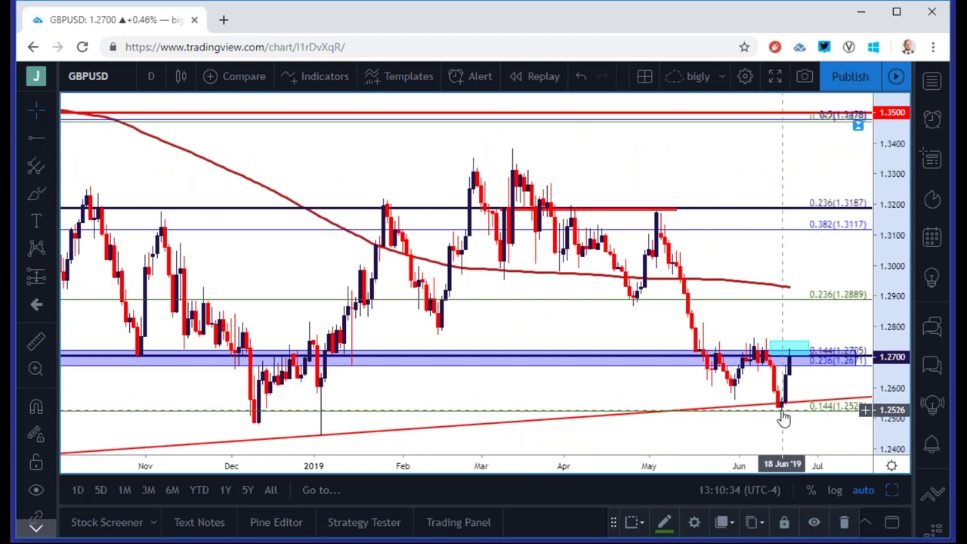
click(151, 76)
click(182, 370)
scroll(239, 317, down, 5)
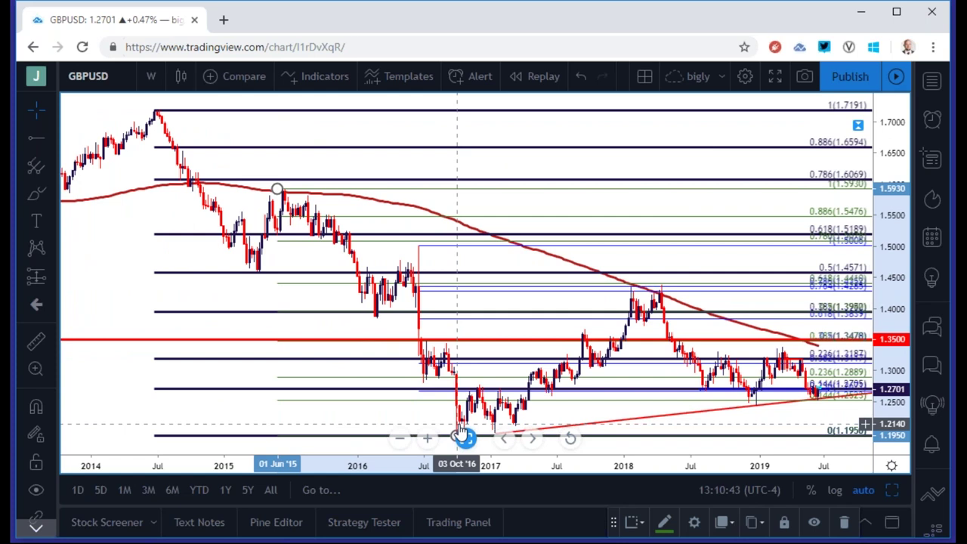
scroll(454, 424, up, 3)
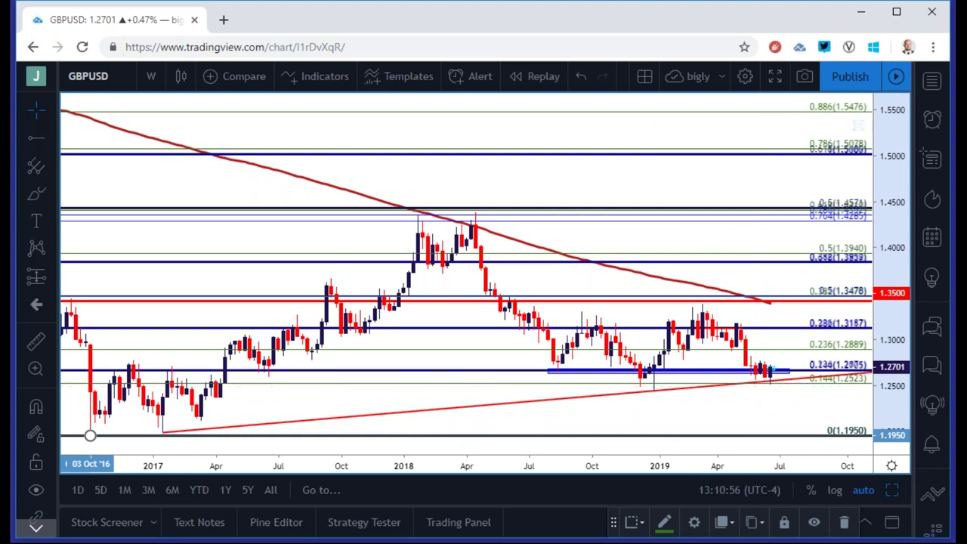
click(151, 76)
View GBPUSD on 4-hour candles, zooming around the blue and cyan zones.
click(183, 313)
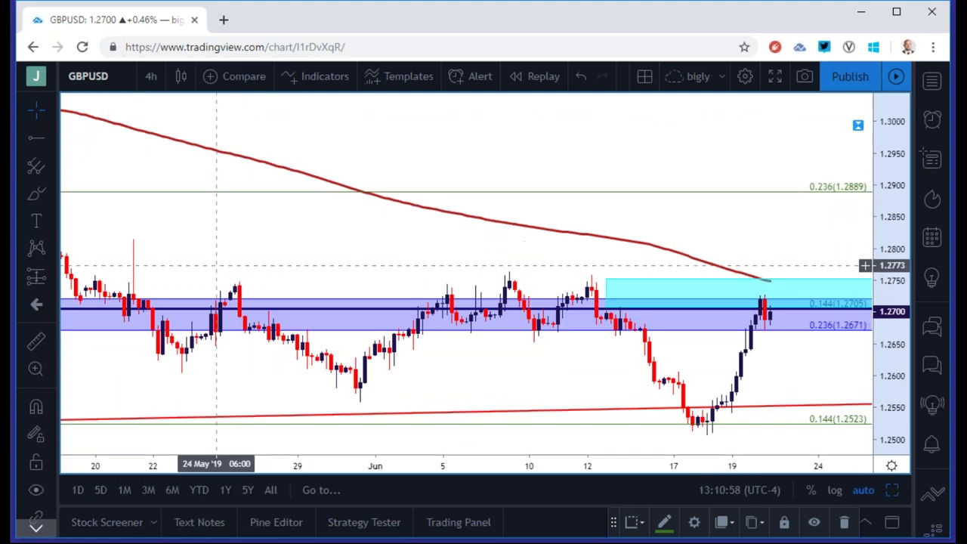
scroll(334, 267, down, 2)
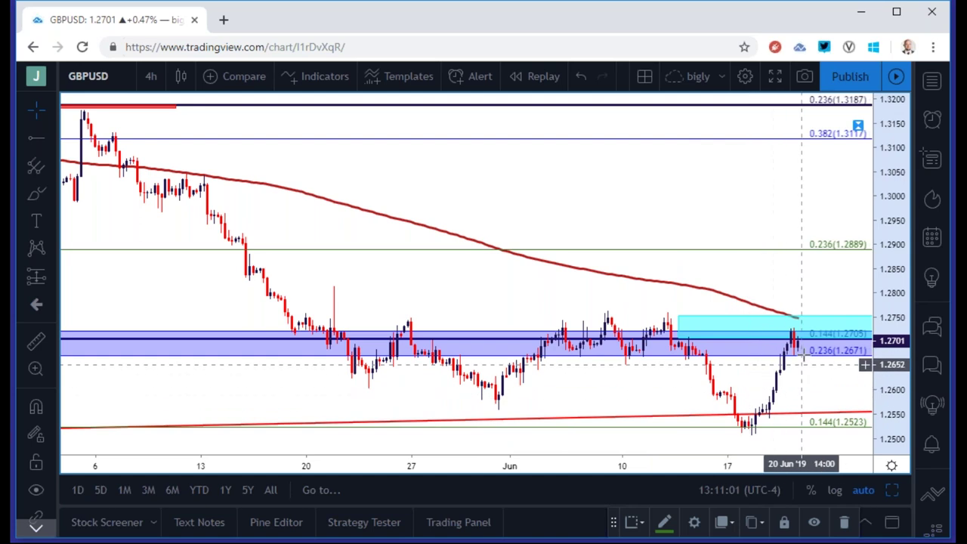
scroll(802, 342, down, 5)
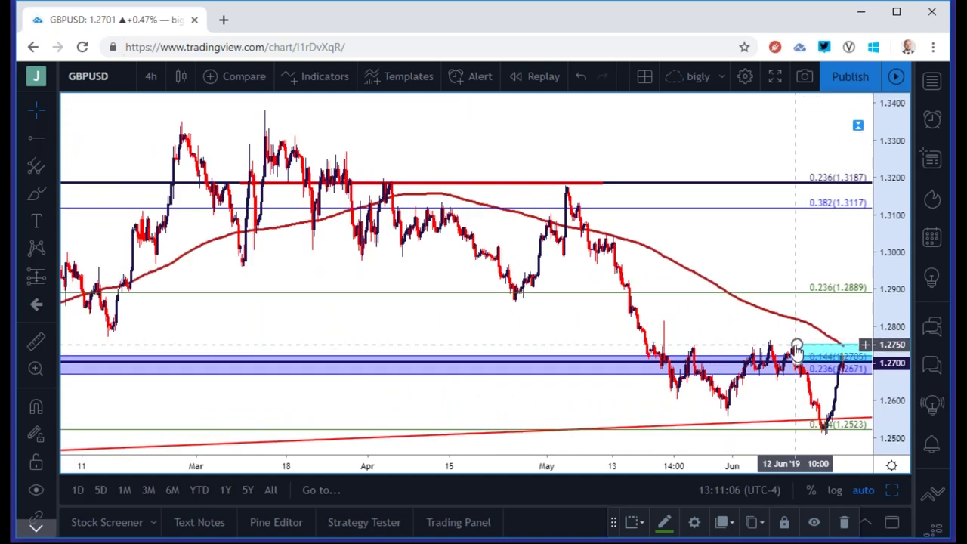
scroll(799, 342, down, 2)
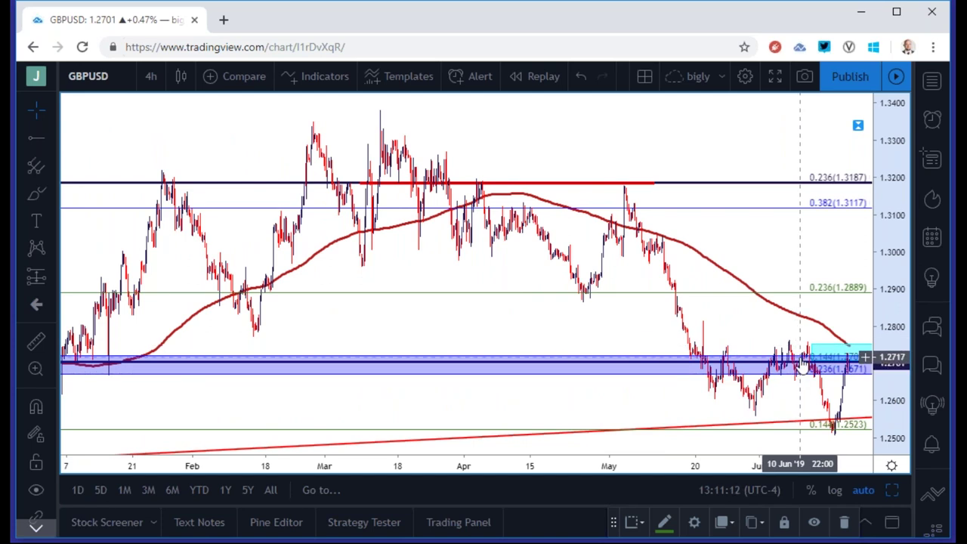
scroll(801, 366, up, 3)
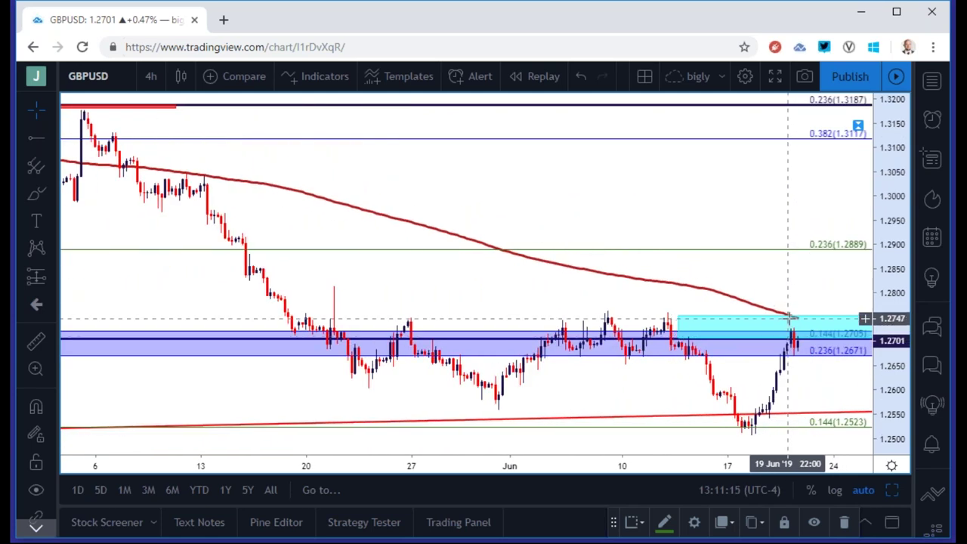
scroll(791, 320, up, 3)
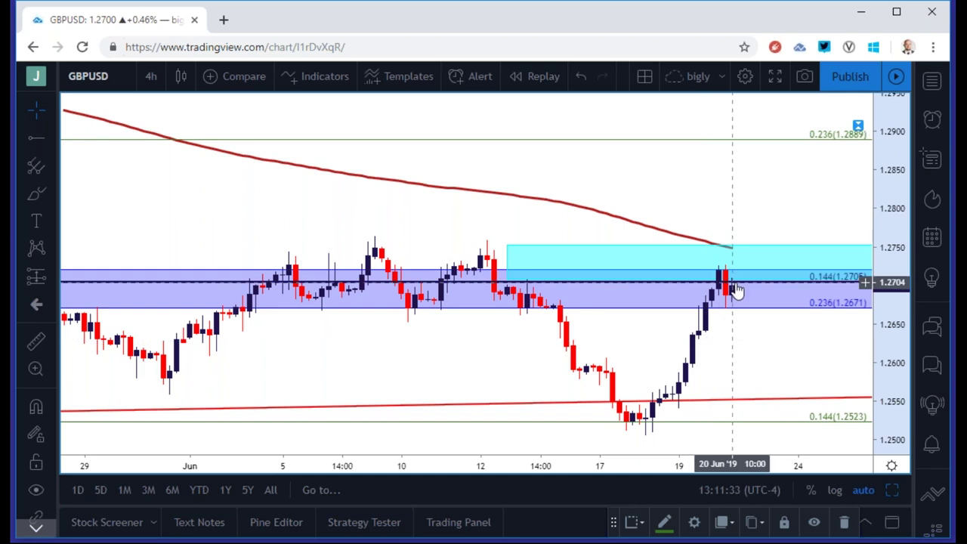
Move the GBPUSD chart to daily candles.
click(90, 77)
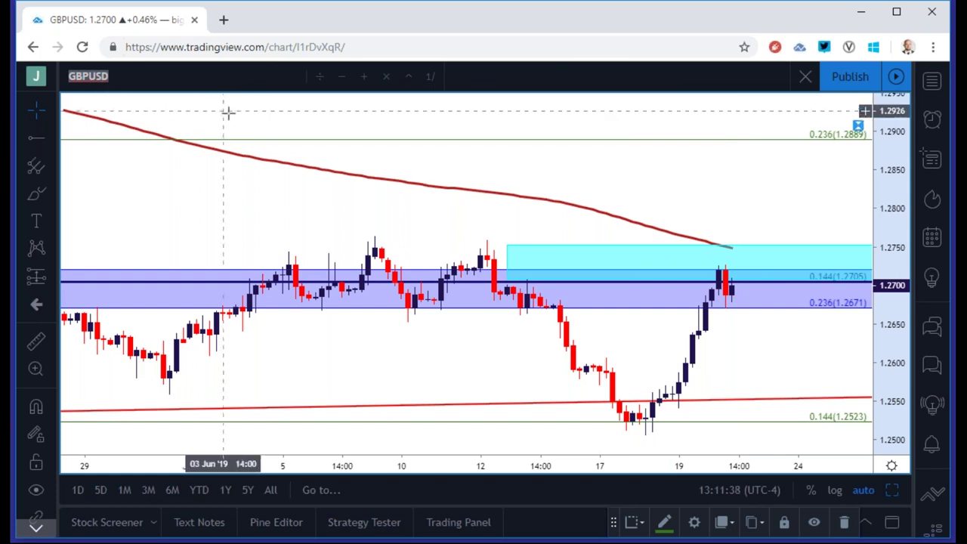
scroll(249, 125, down, 1)
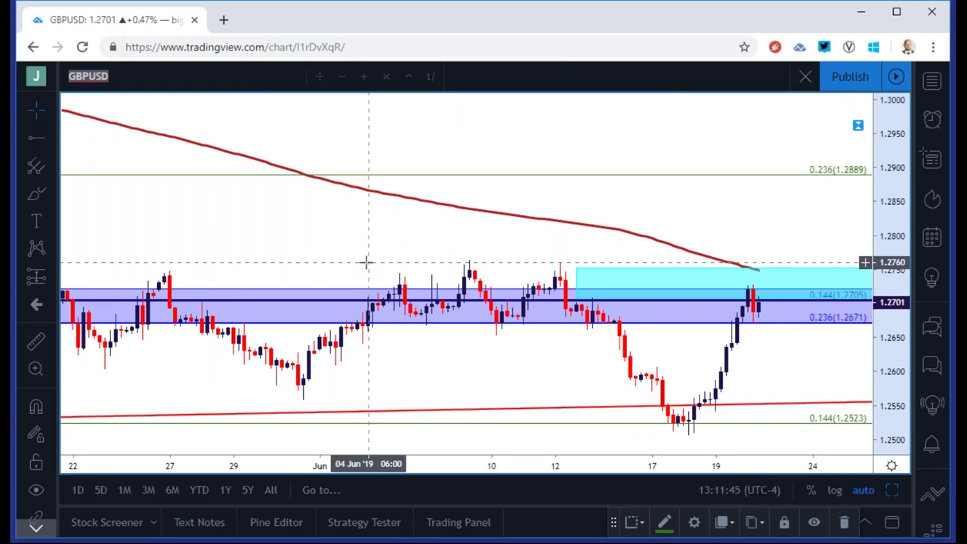
click(151, 76)
click(177, 345)
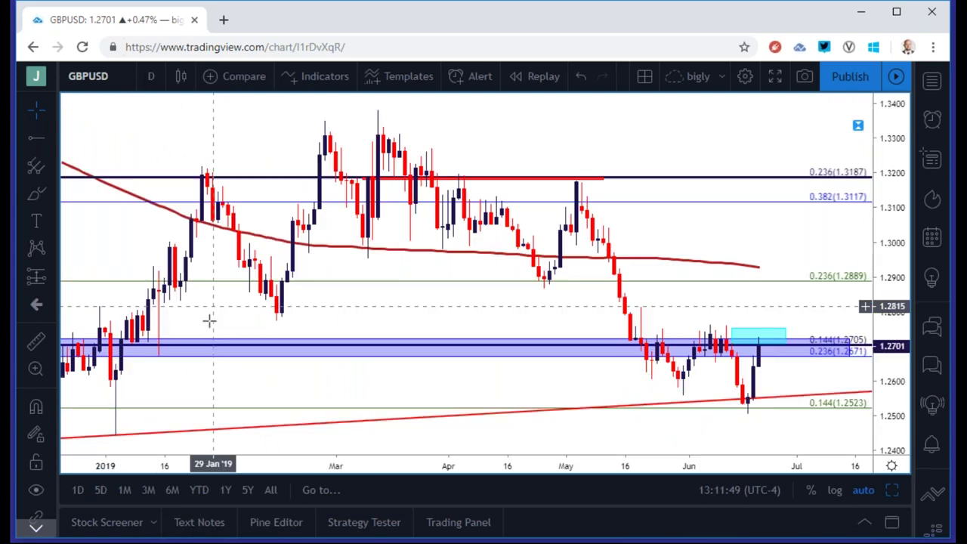
Inspect the cyan zone, 1.2705 fib levels and blue zone rectangle on daily GBPUSD.
scroll(213, 325, down, 2)
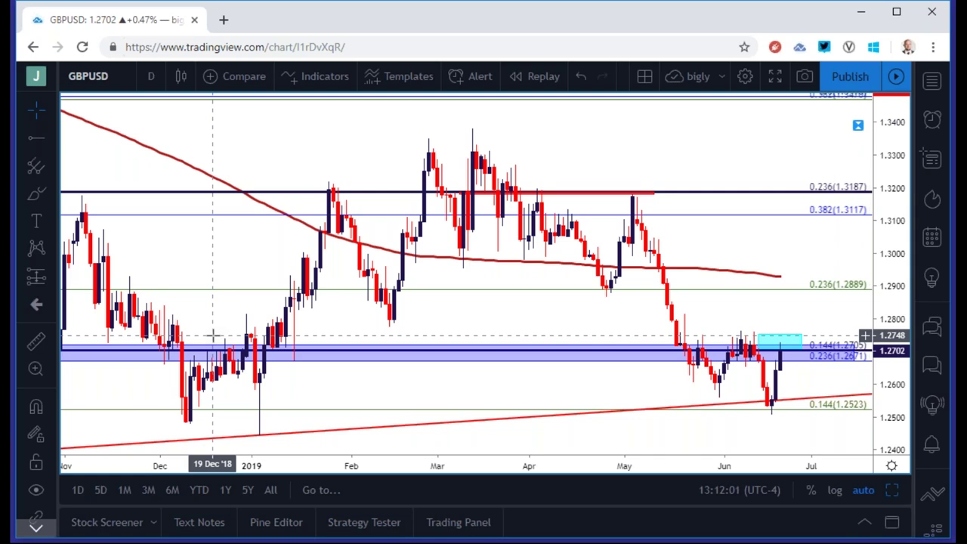
click(777, 348)
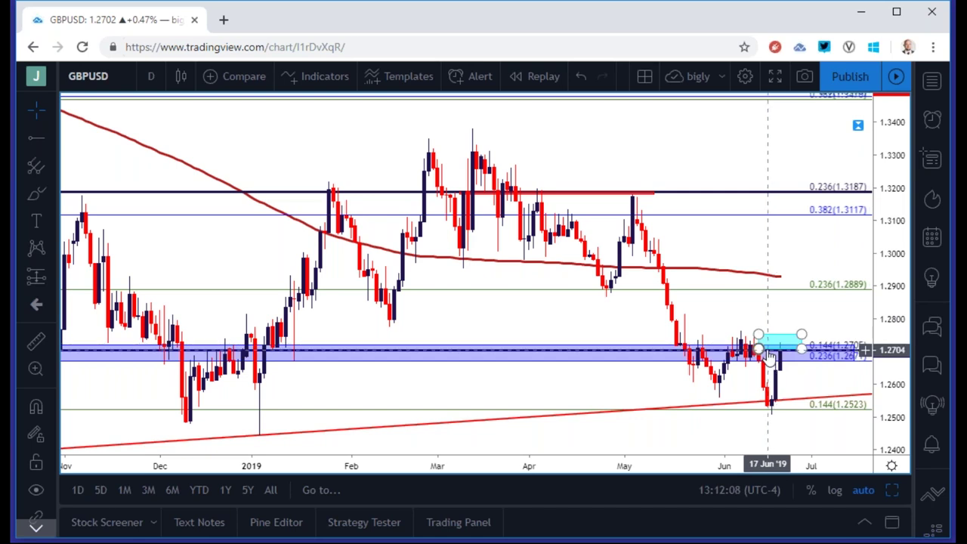
click(775, 349)
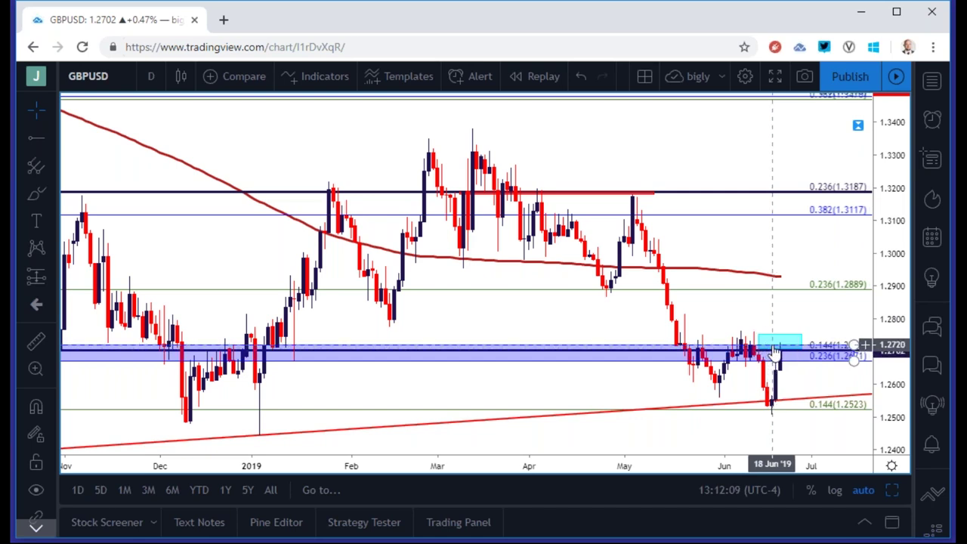
scroll(774, 349, down, 3)
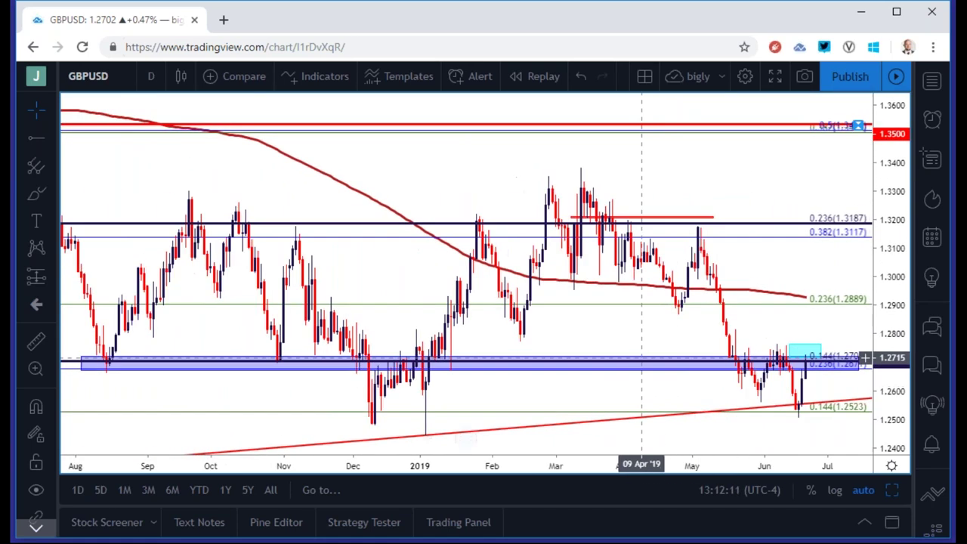
click(281, 370)
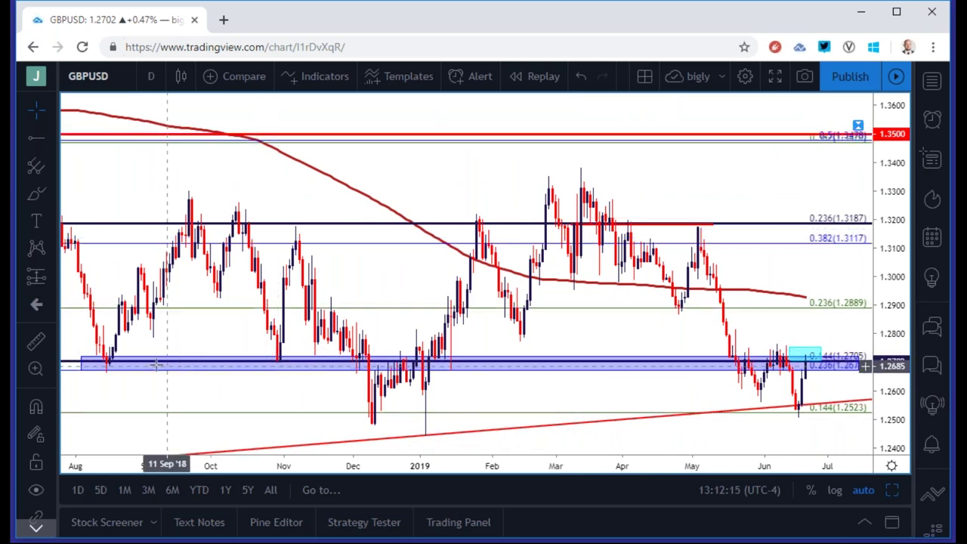
click(108, 366)
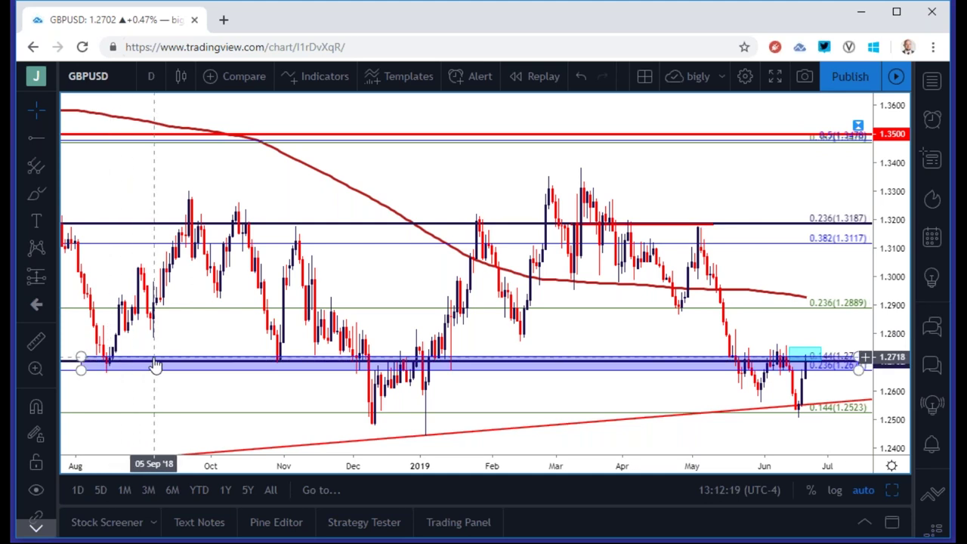
scroll(154, 362, up, 4)
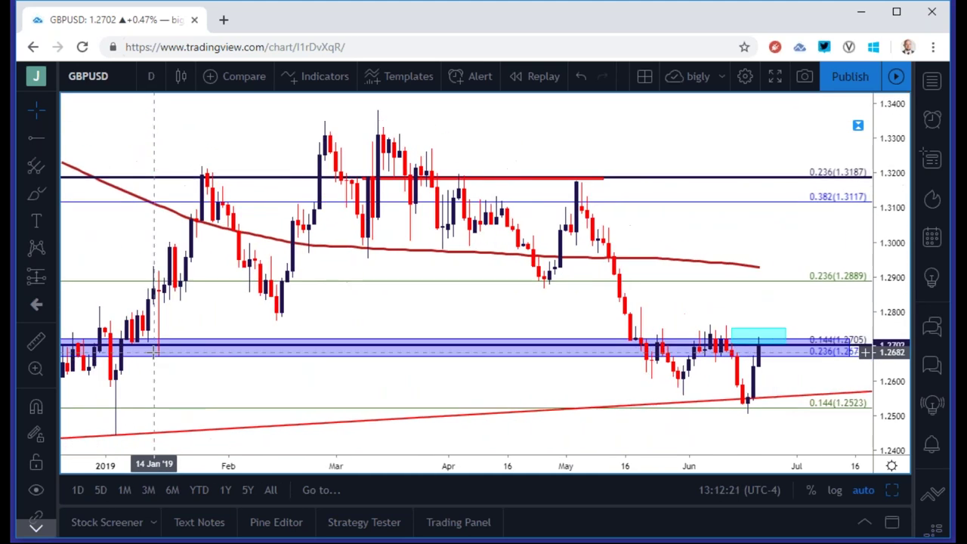
click(119, 83)
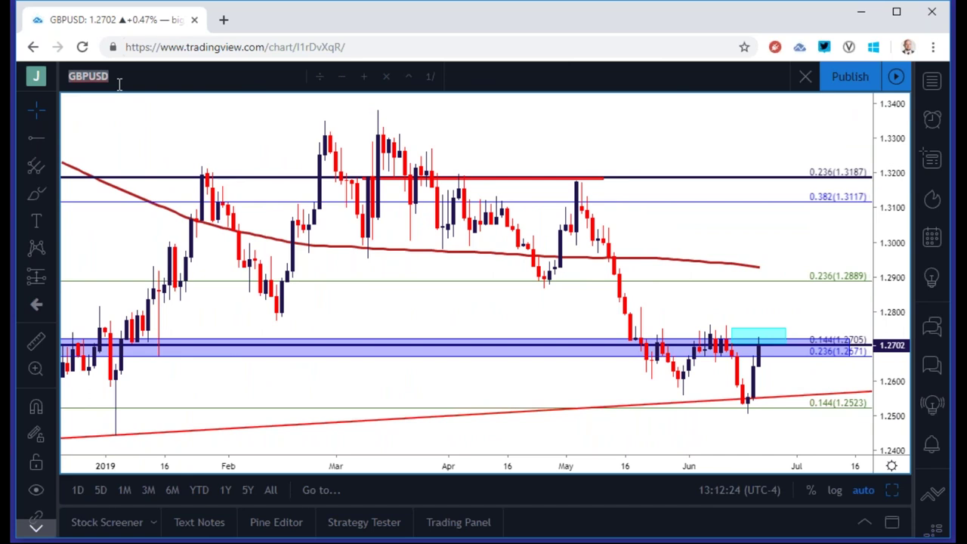
Load EURUSD and set it to 1-hour candles.
text(EURUSD)
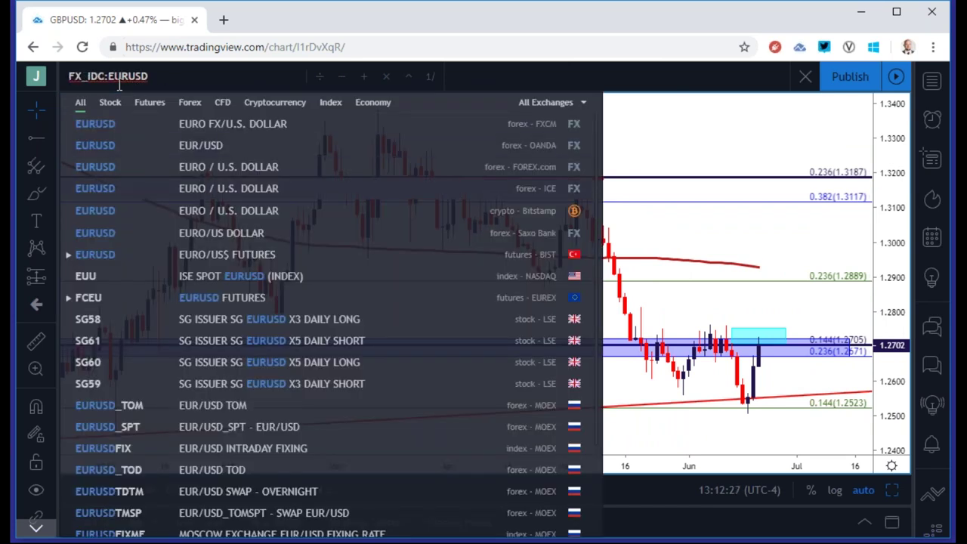
key(Return)
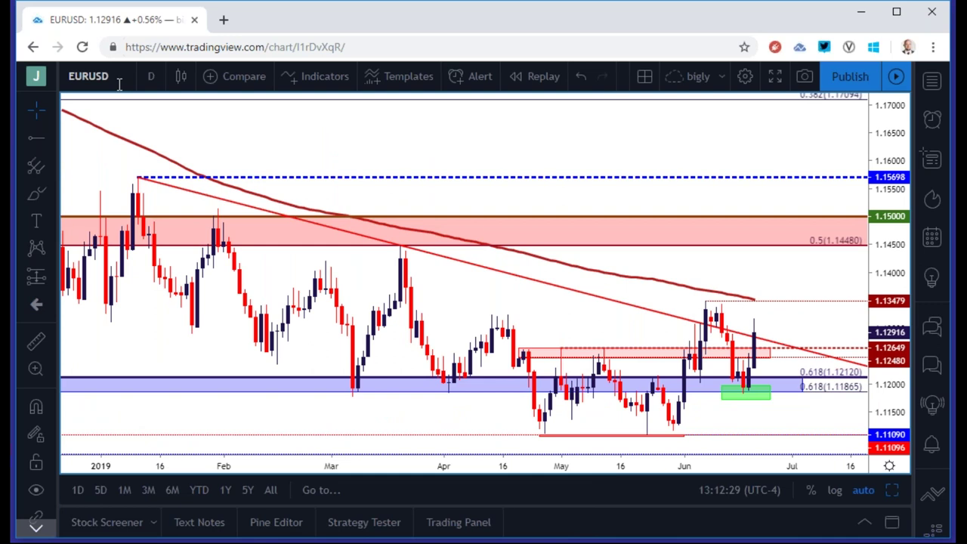
click(141, 77)
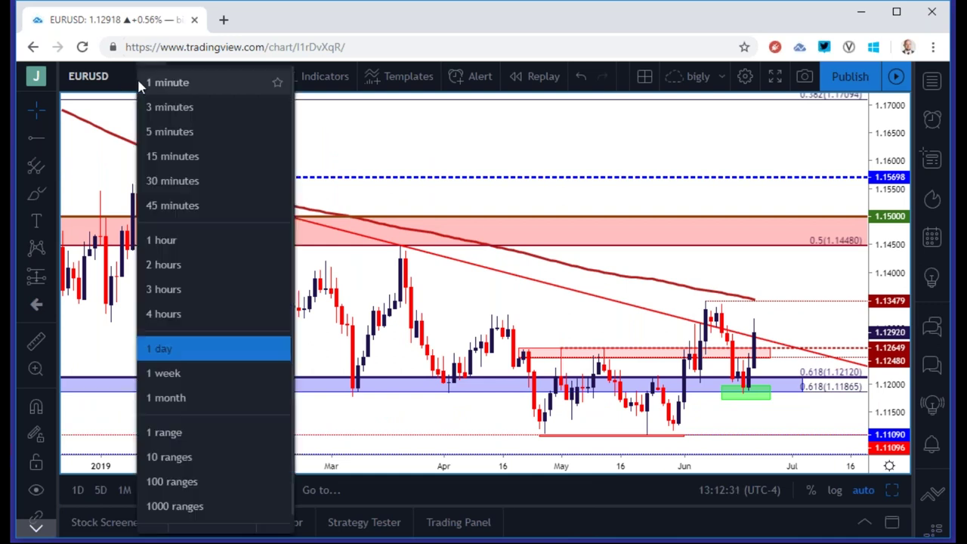
click(163, 247)
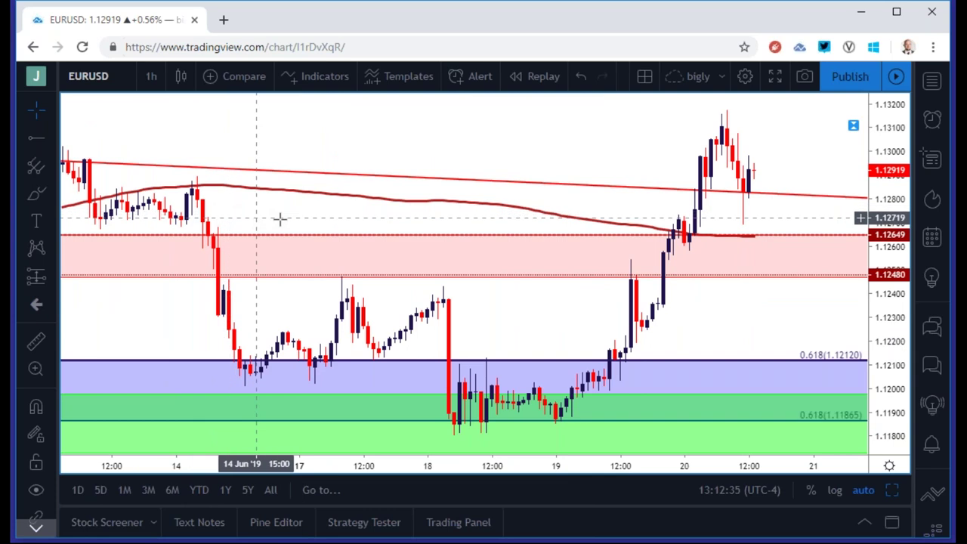
Delete the dark-red curved line and switch EURUSD to daily candles.
click(336, 200)
key(Delete)
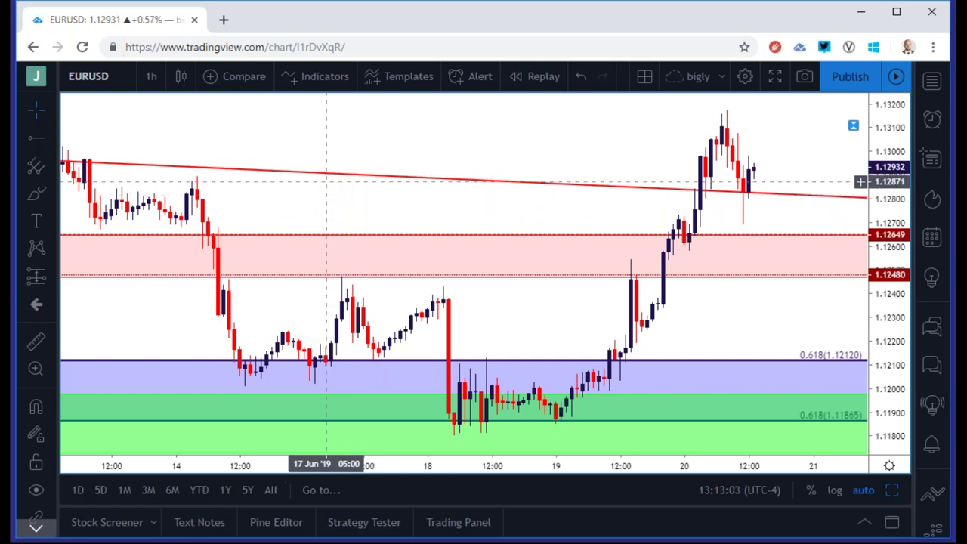
click(151, 76)
click(182, 344)
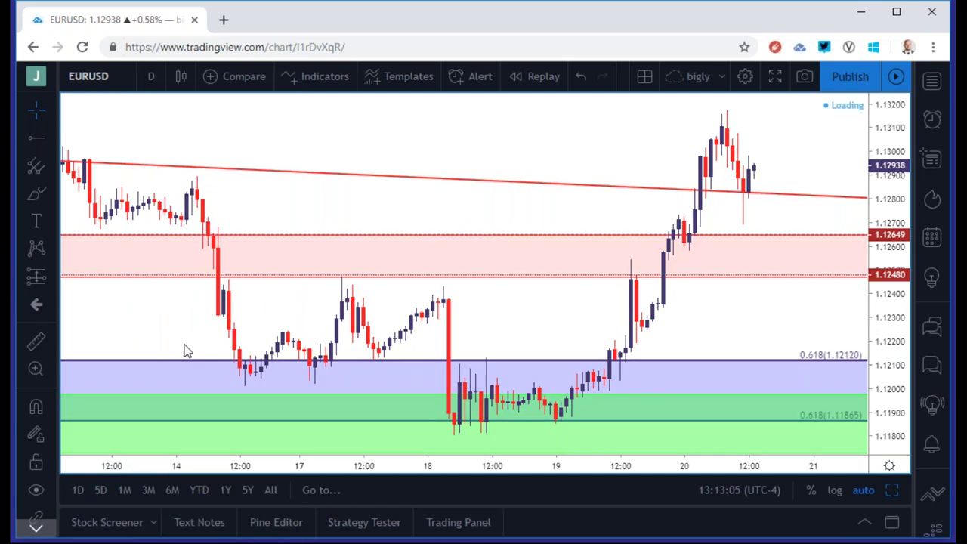
Inspect the 0.618 Fibonacci levels and red downward trendline, then switch EURUSD to 4-hour candles.
scroll(212, 323, down, 1)
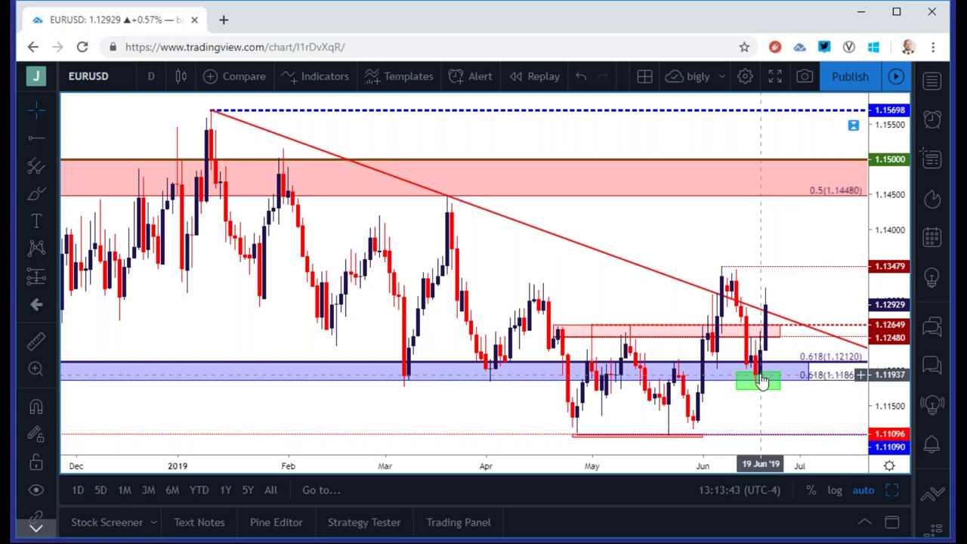
click(757, 384)
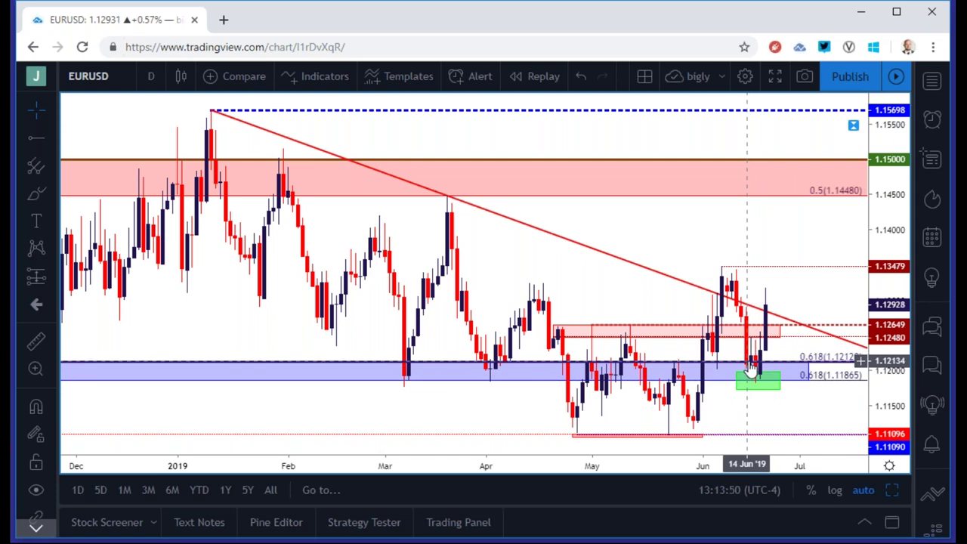
click(758, 389)
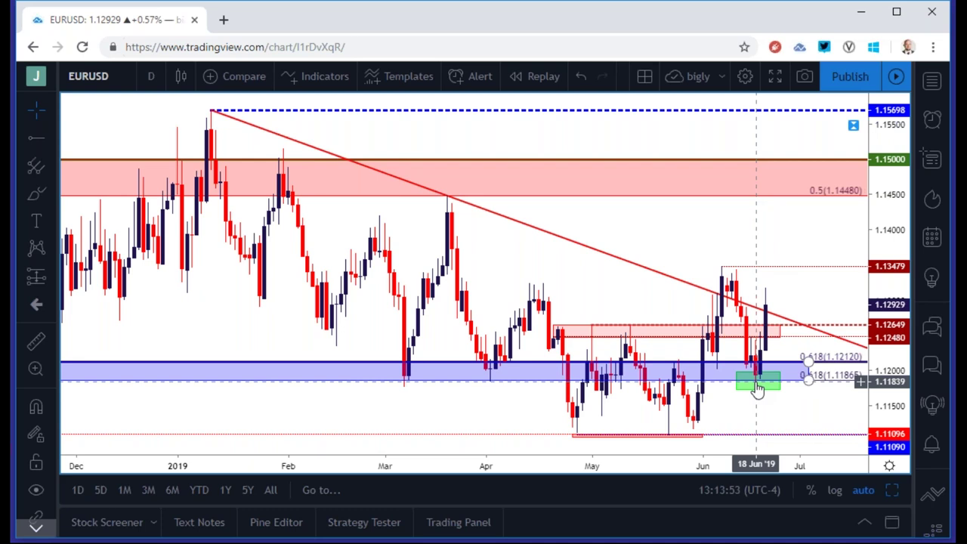
click(761, 384)
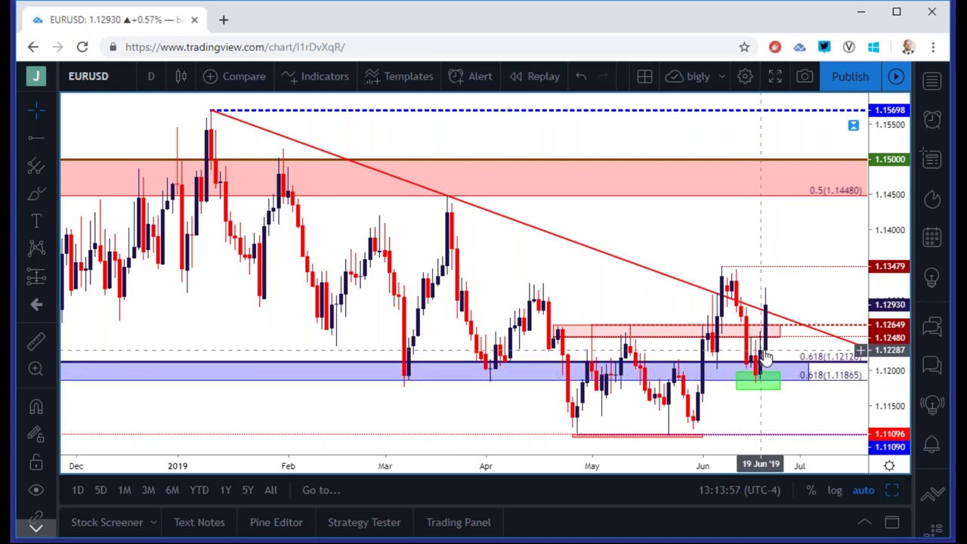
click(752, 308)
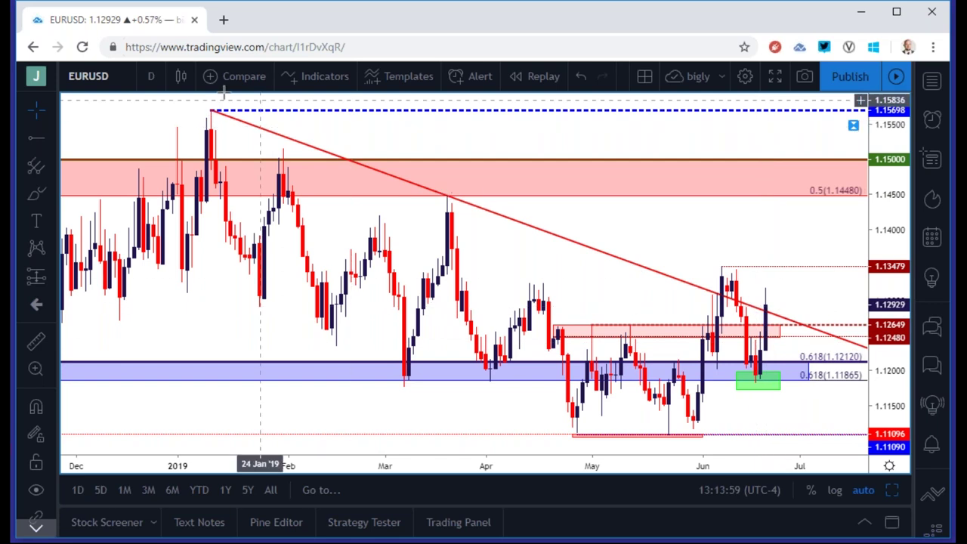
click(152, 76)
click(167, 317)
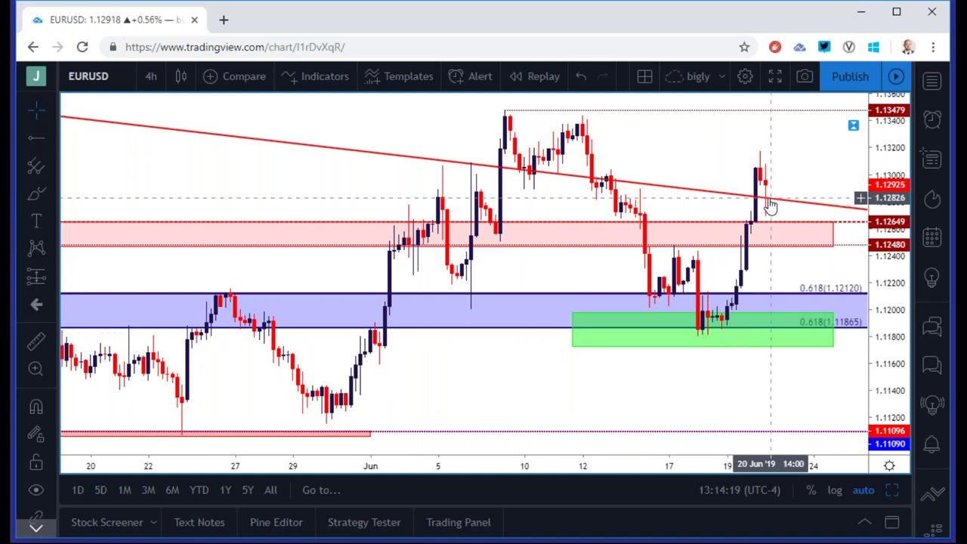
click(151, 75)
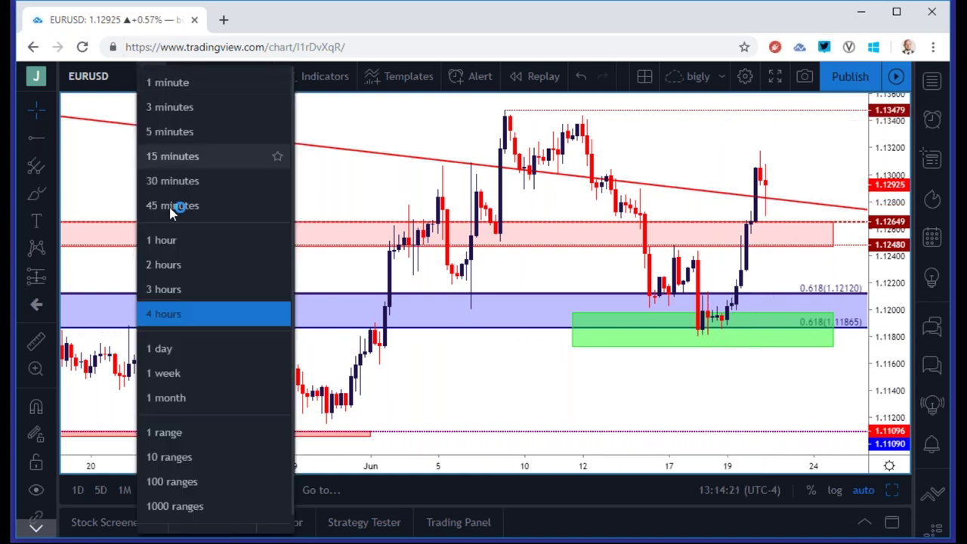
click(182, 264)
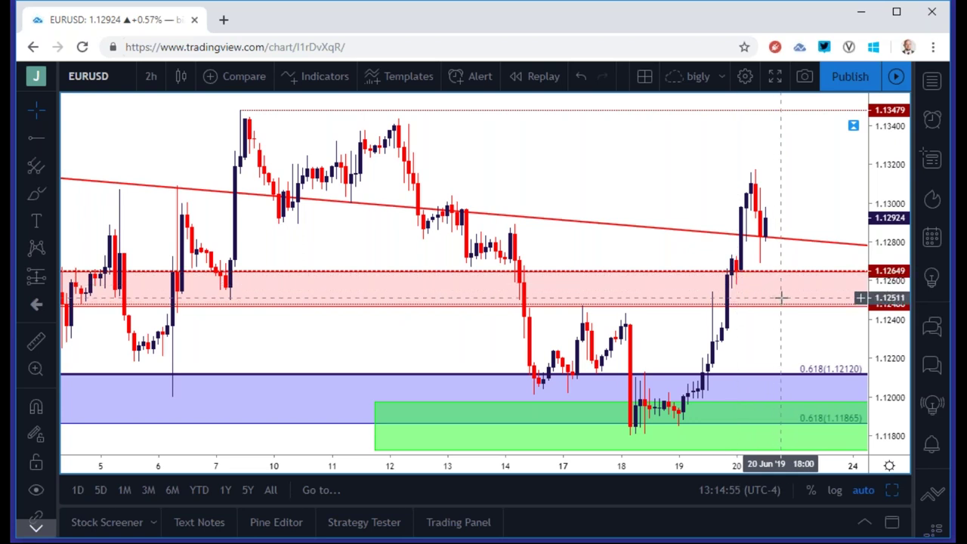
scroll(780, 297, down, 5)
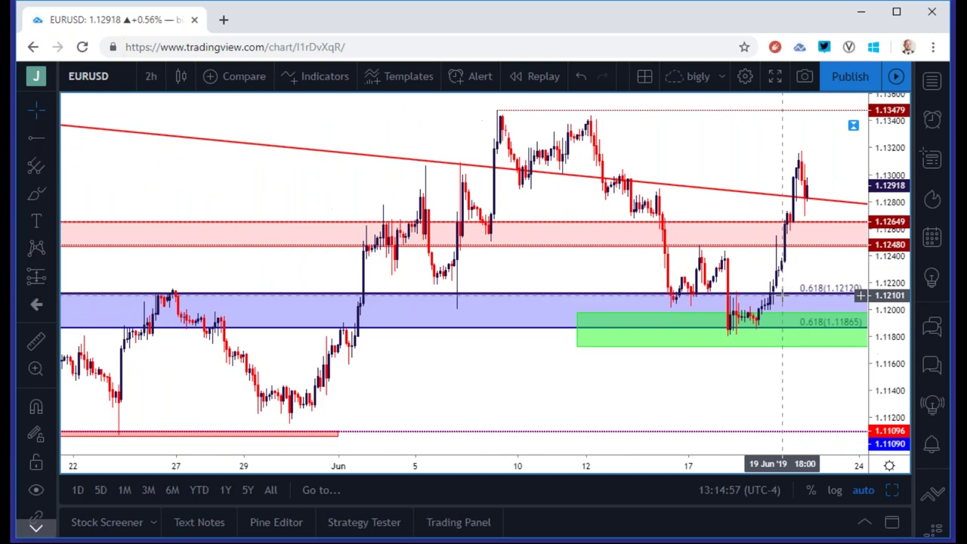
drag(650, 264, 587, 272)
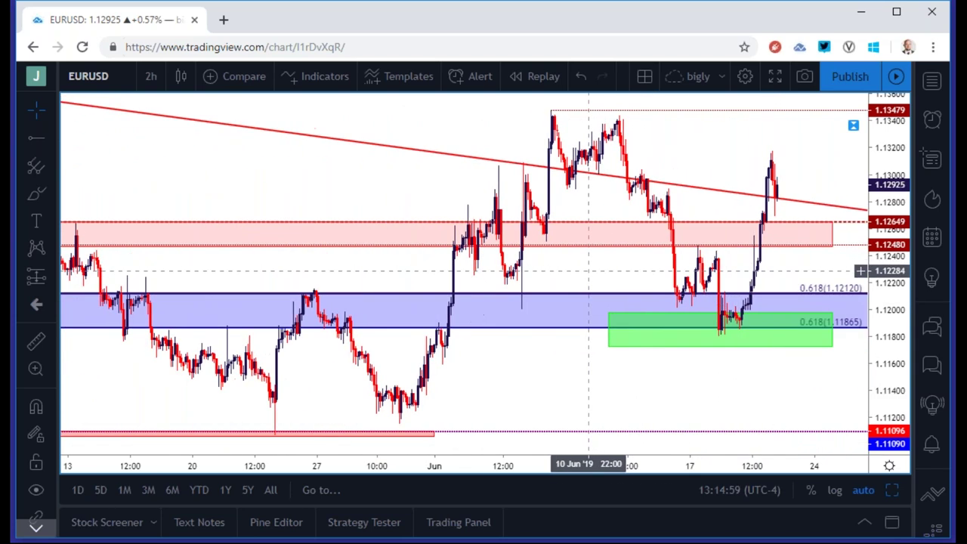
click(698, 247)
scroll(698, 250, down, 3)
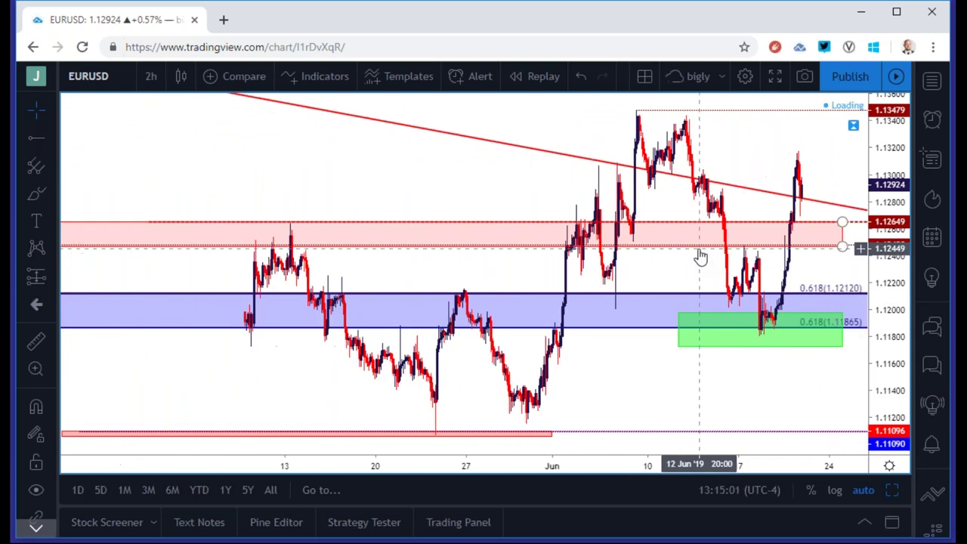
scroll(696, 254, down, 4)
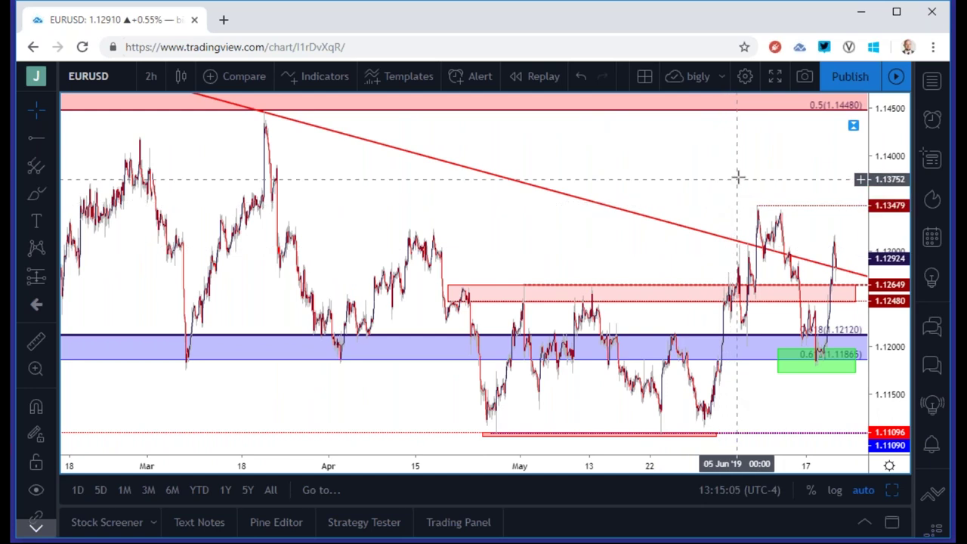
scroll(739, 161, down, 3)
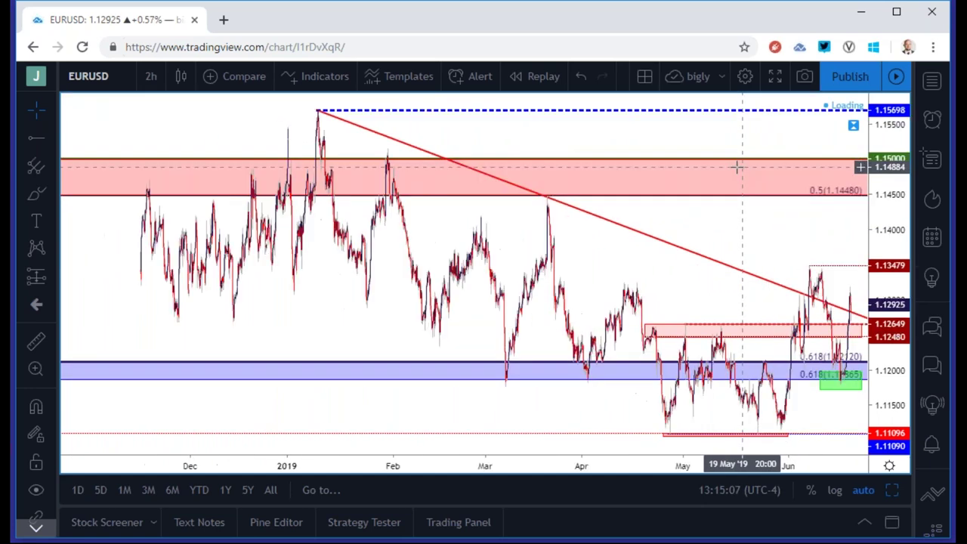
click(151, 77)
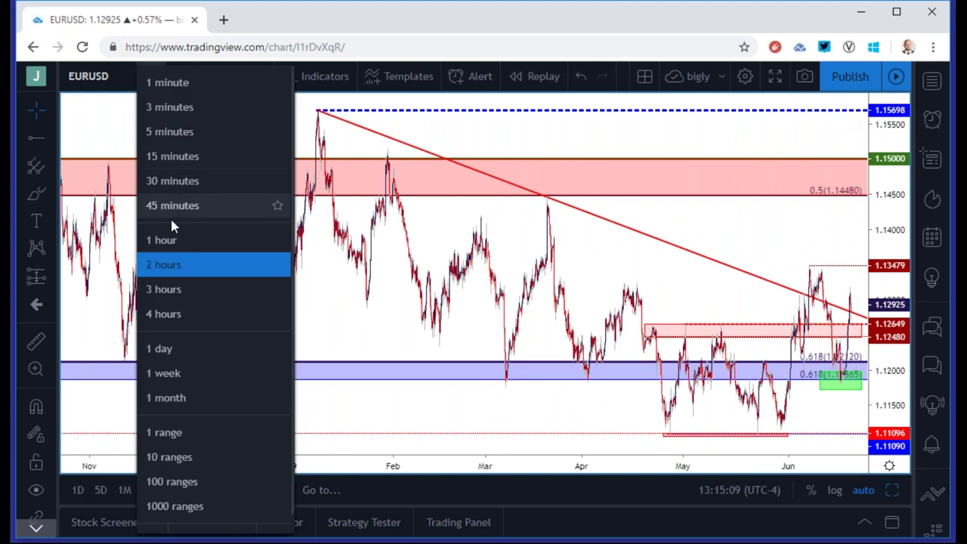
click(182, 314)
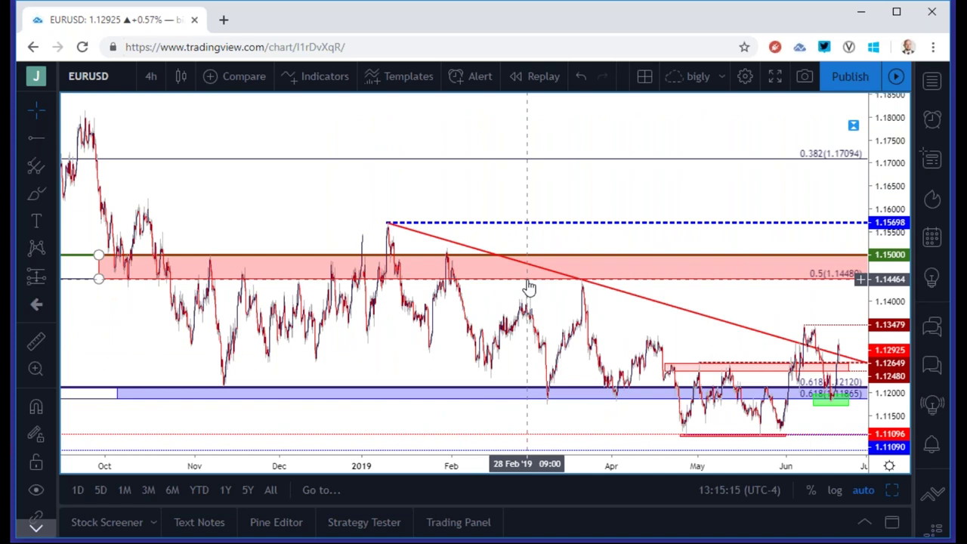
Put EURUSD on 1-day candles and zoom in around the falling red trendline.
click(150, 75)
click(200, 347)
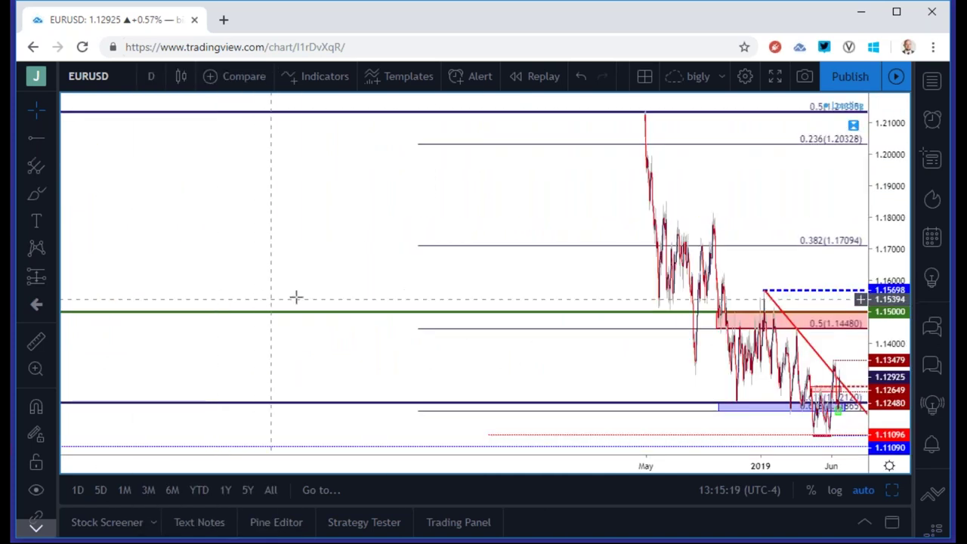
scroll(312, 287, up, 2)
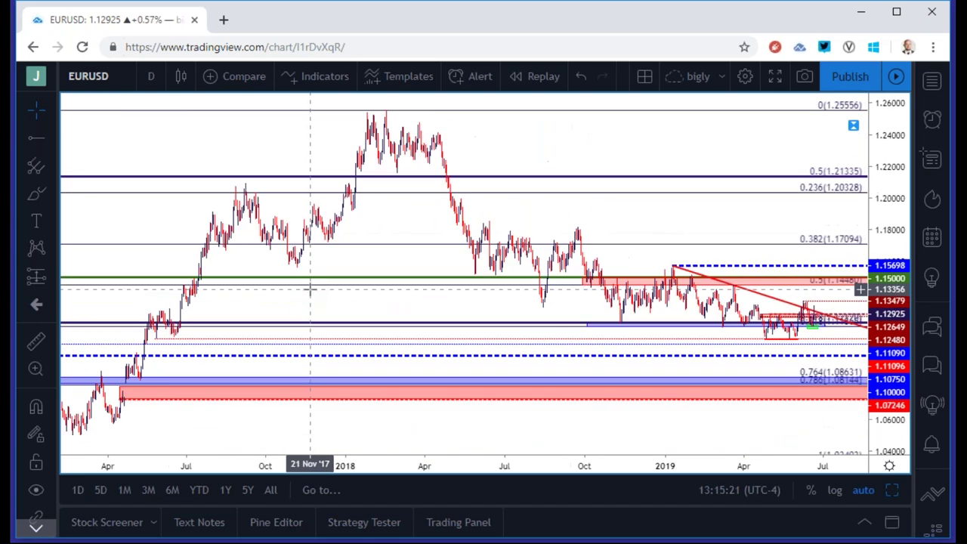
scroll(317, 283, up, 1)
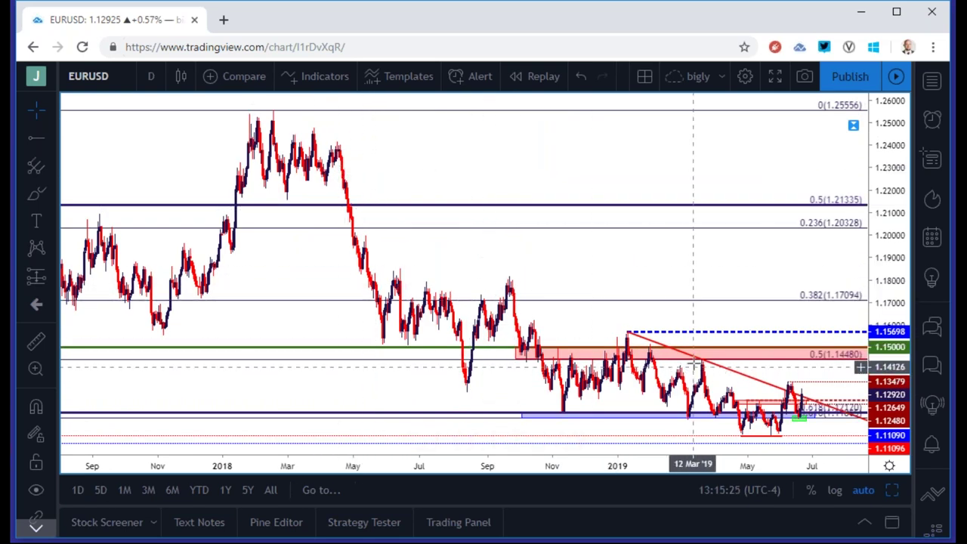
drag(693, 316, 673, 317)
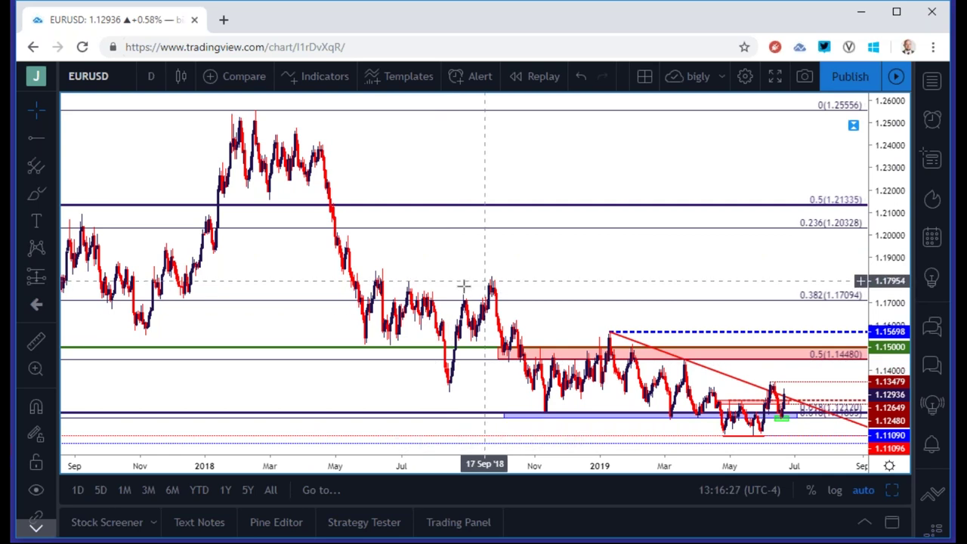
scroll(349, 294, up, 3)
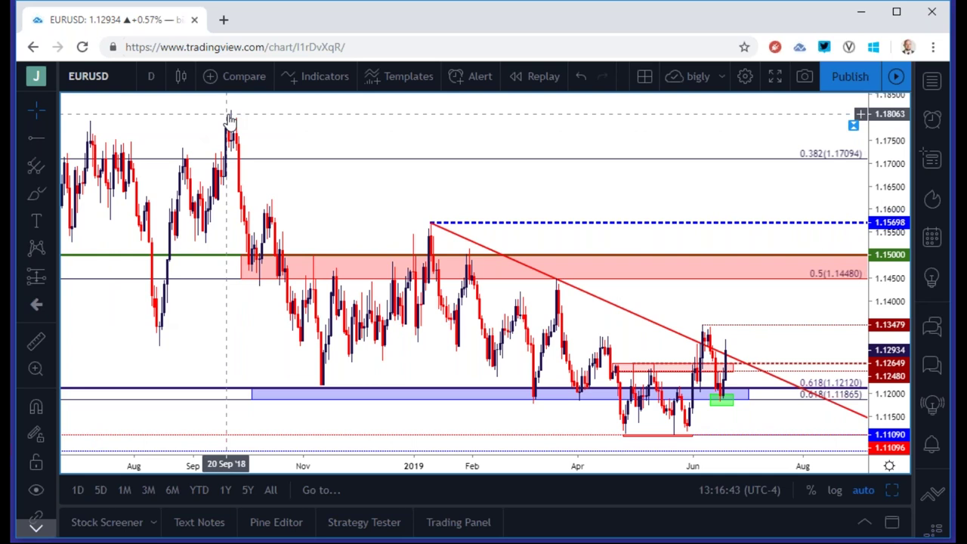
drag(266, 132, 484, 166)
scroll(469, 170, up, 3)
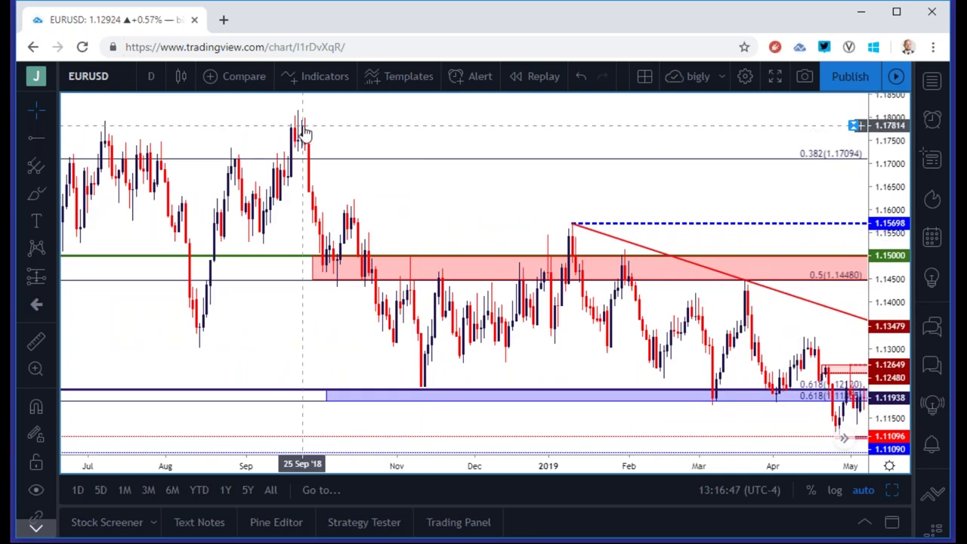
scroll(304, 132, down, 3)
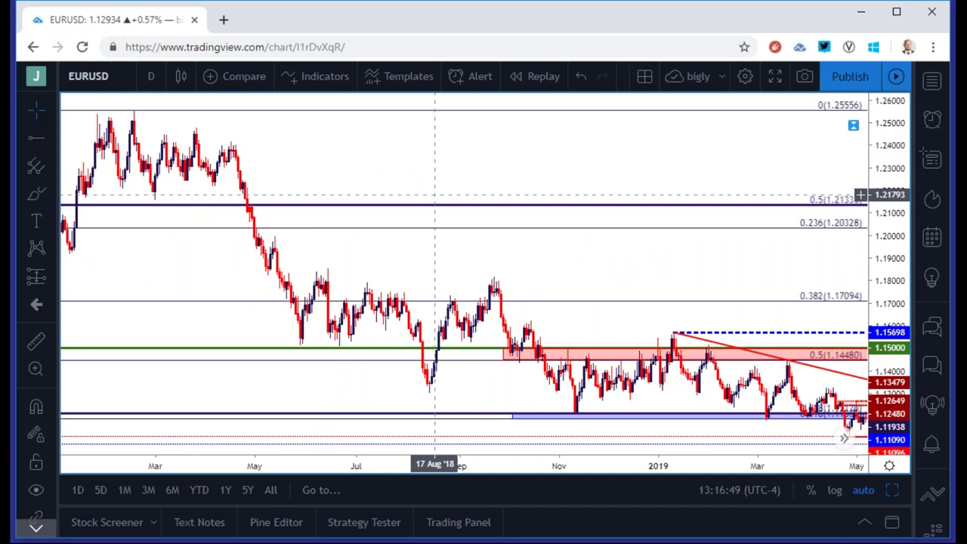
drag(525, 267, 445, 302)
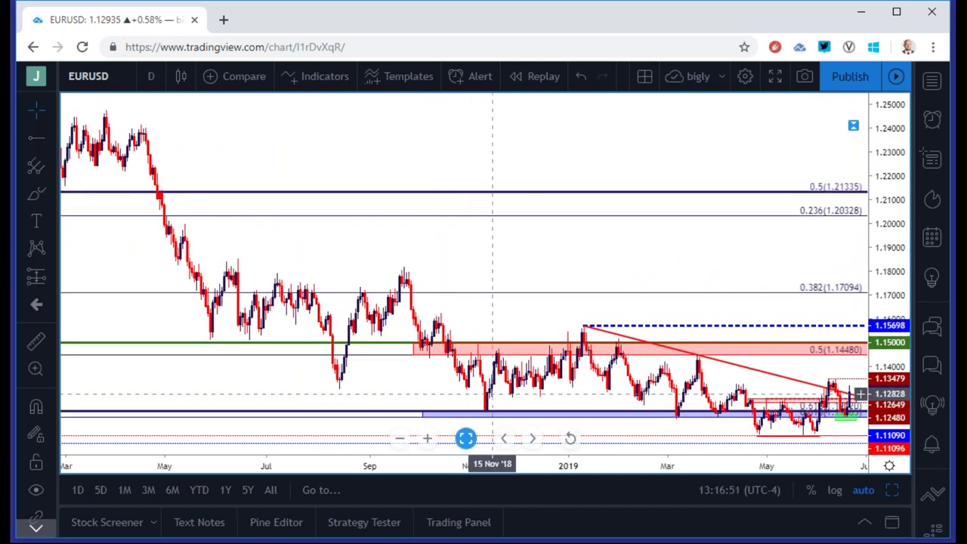
drag(514, 314, 341, 315)
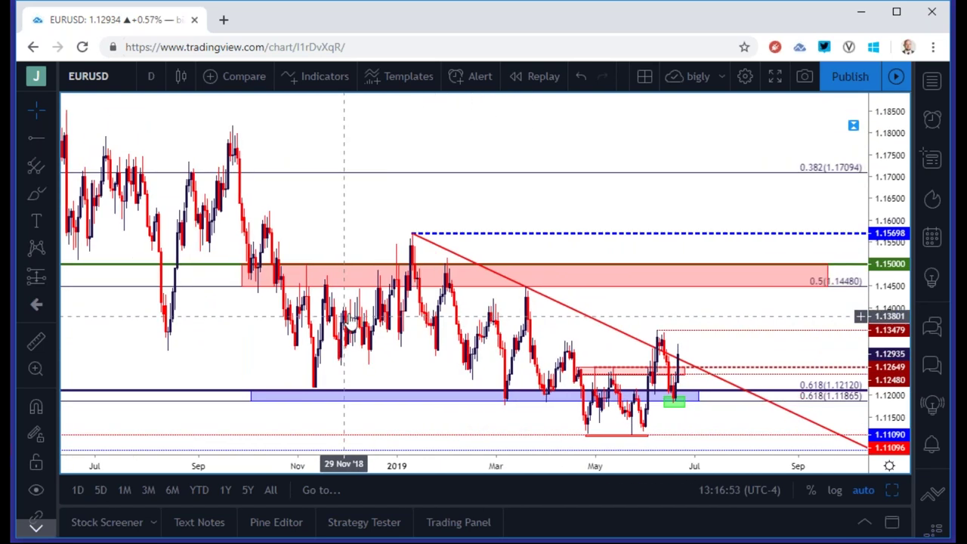
scroll(350, 314, down, 2)
scroll(351, 314, down, 1)
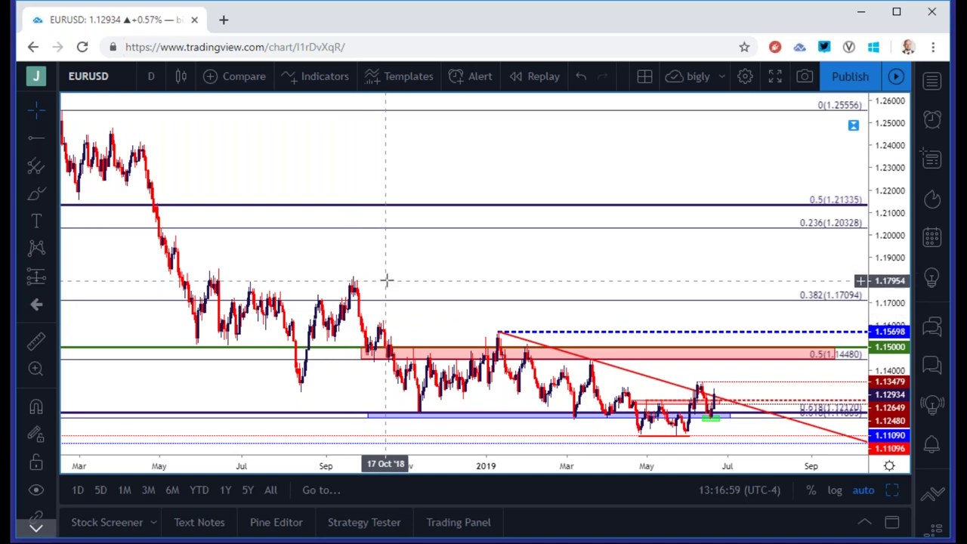
scroll(385, 244, down, 1)
scroll(385, 245, up, 2)
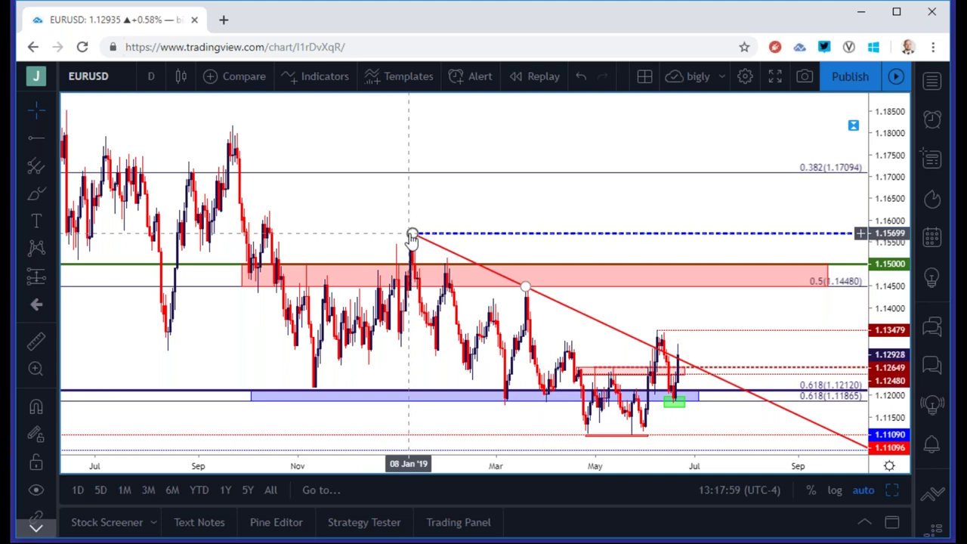
scroll(412, 238, down, 3)
scroll(412, 238, up, 3)
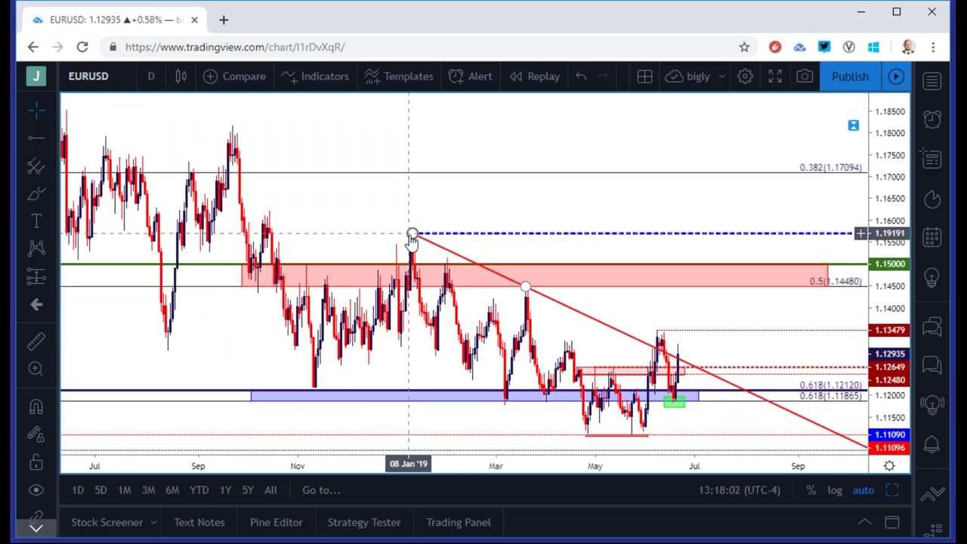
scroll(390, 196, up, 1)
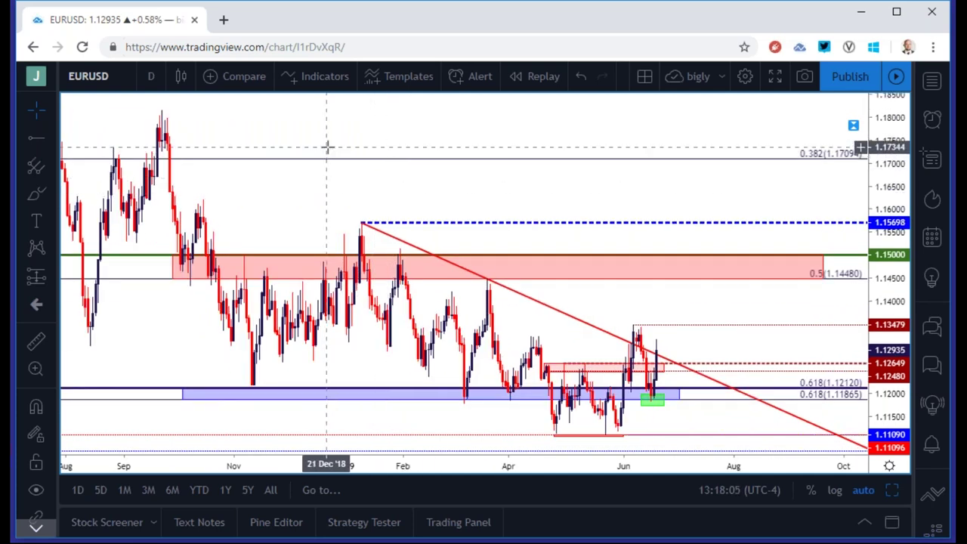
Load the OANDA:USDCAD chart in place of EURUSD.
click(121, 78)
text(USDCAD)
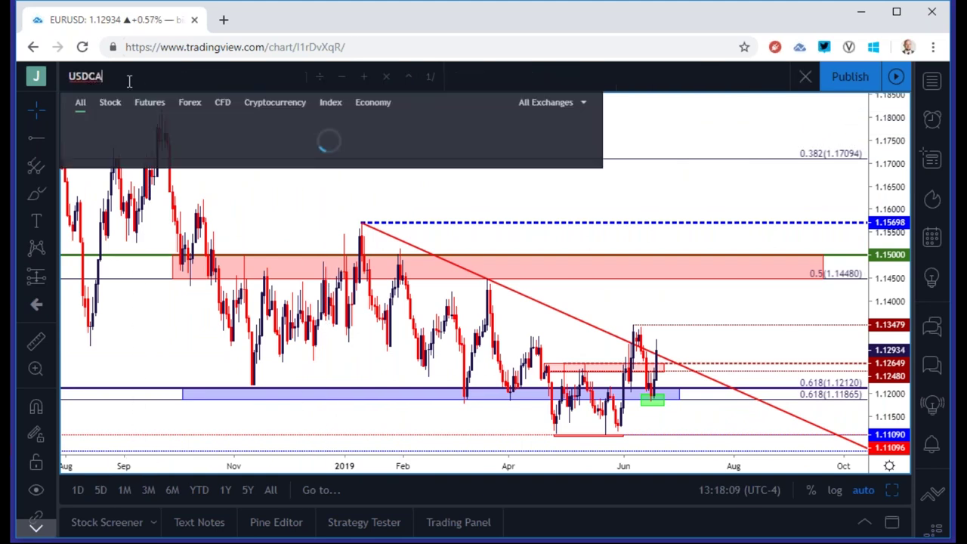
key(Down)
key(Down)
key(Down)
key(Return)
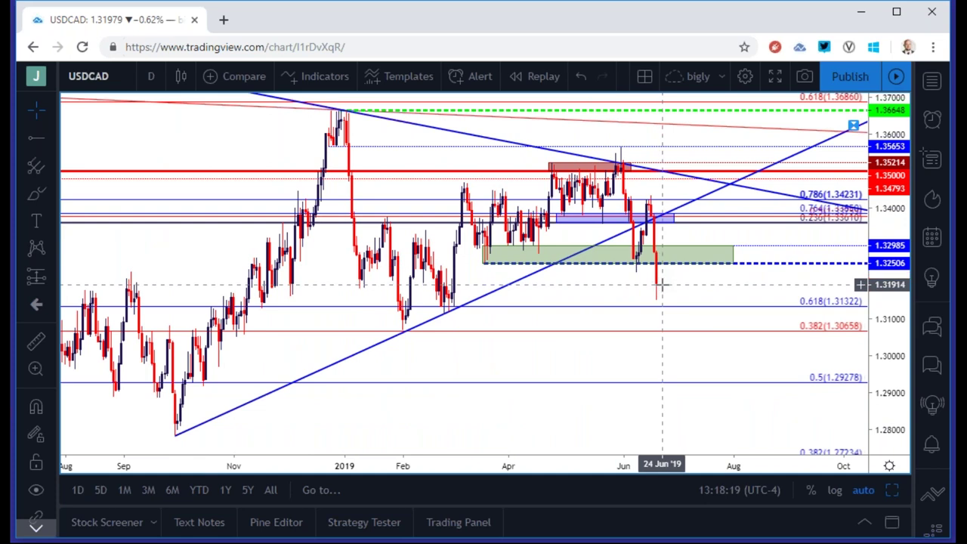
Switch USDCAD to 4-hour candles.
click(151, 79)
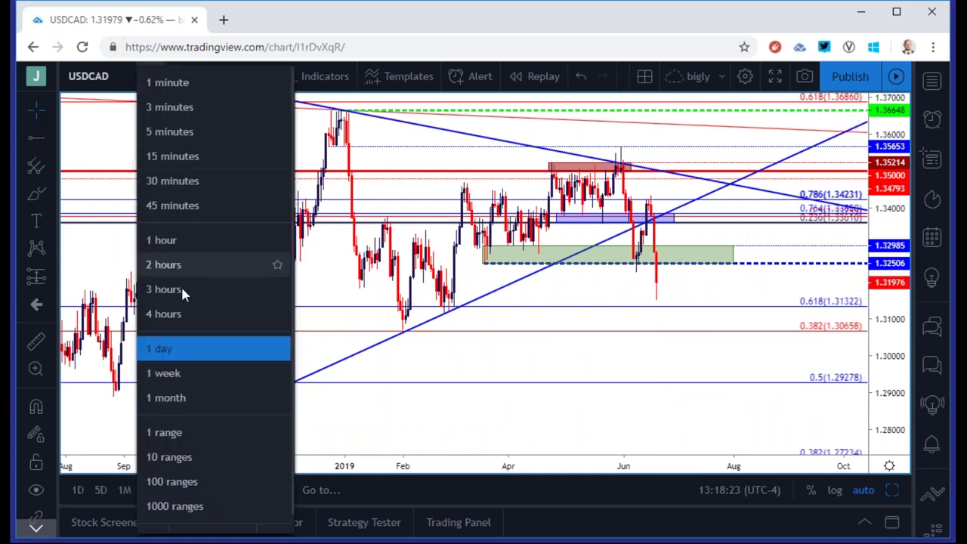
click(184, 315)
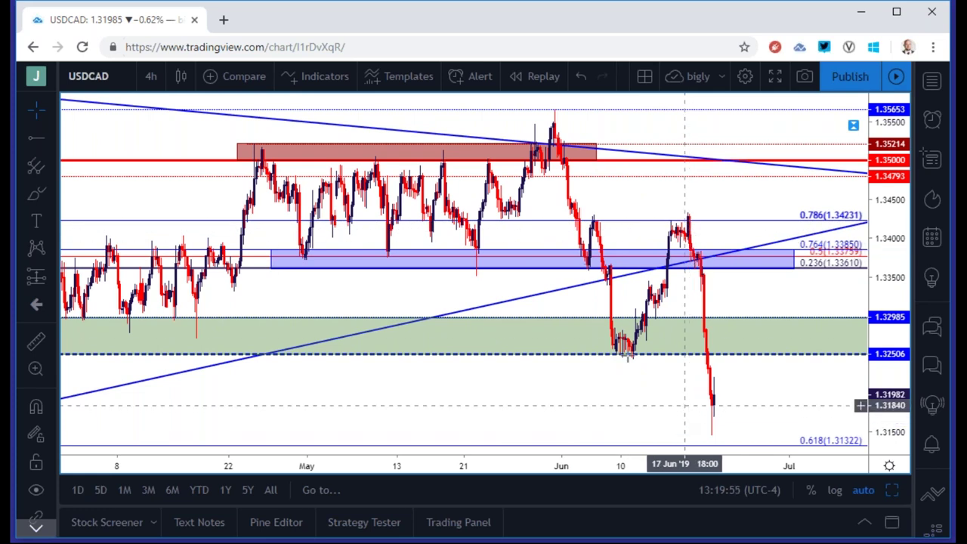
click(158, 76)
View USDCAD on daily candles, then return it to 4-hour candles.
click(198, 346)
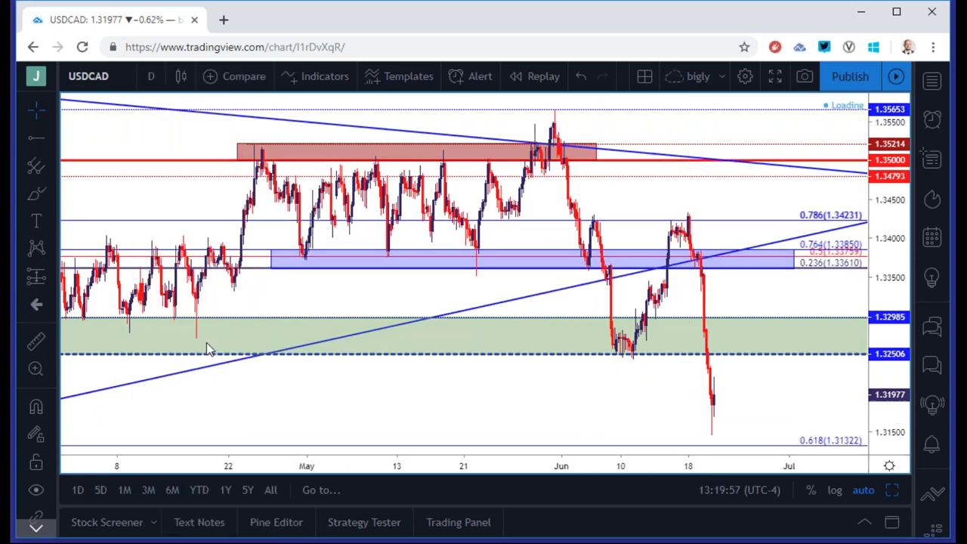
scroll(270, 309, down, 1)
scroll(270, 309, up, 1)
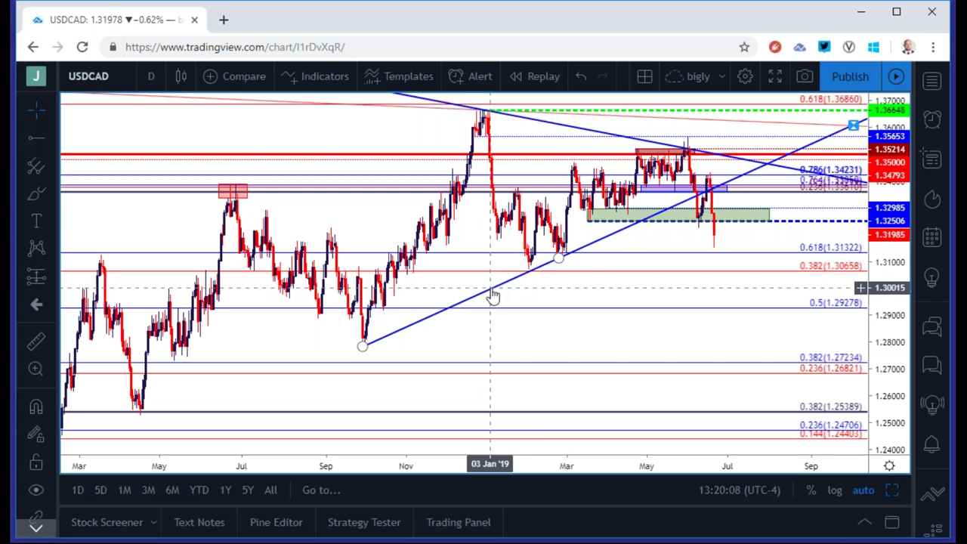
click(152, 79)
click(180, 313)
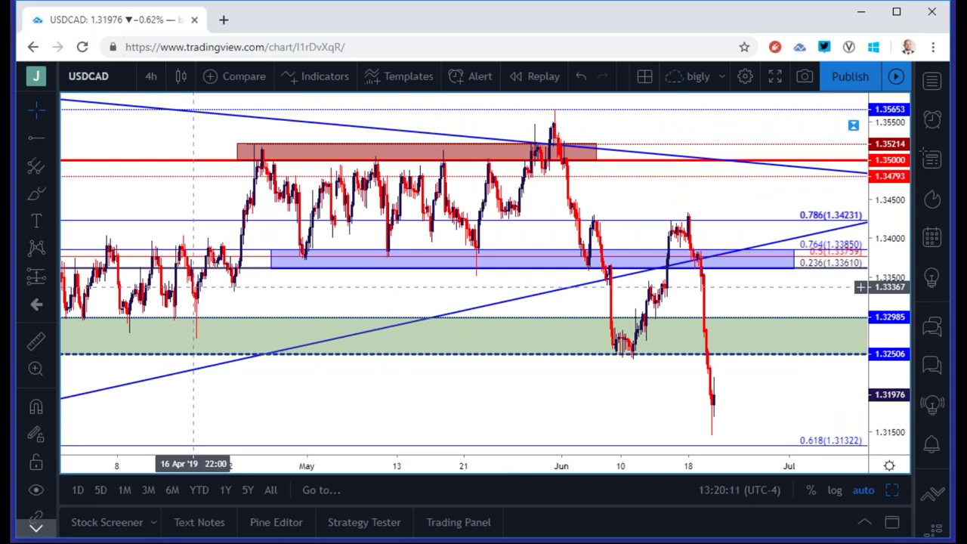
Select the green demand zone and zoom around it on the 4-hour chart.
scroll(194, 287, up, 1)
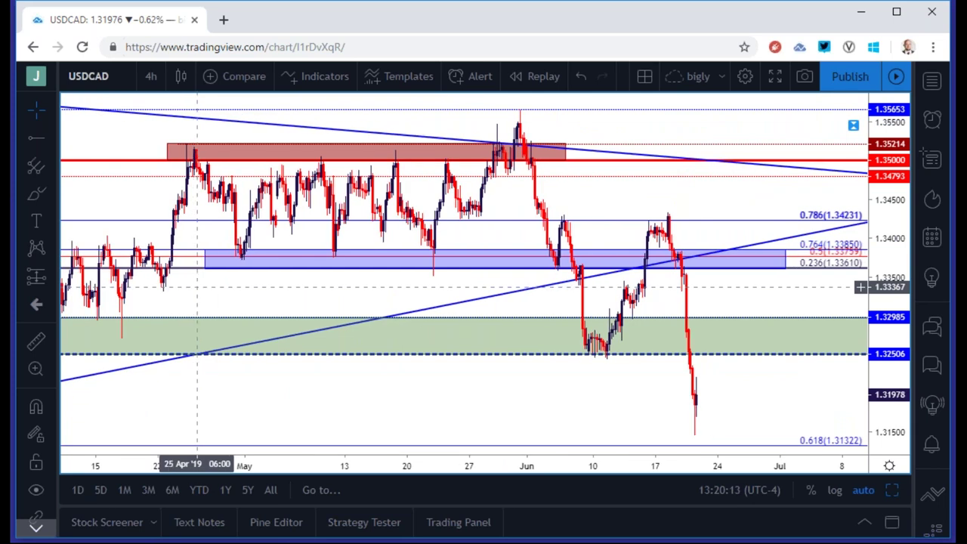
scroll(671, 323, down, 1)
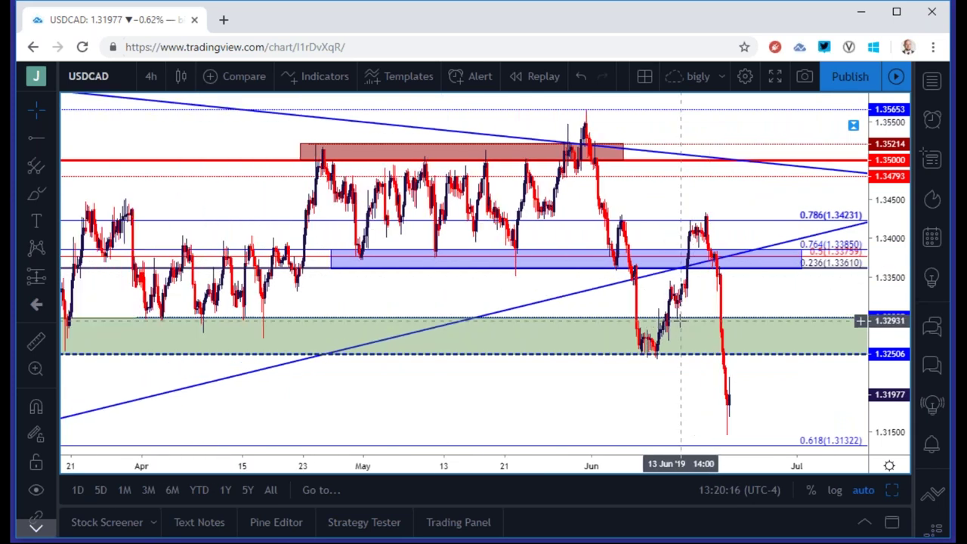
scroll(674, 321, down, 1)
click(184, 346)
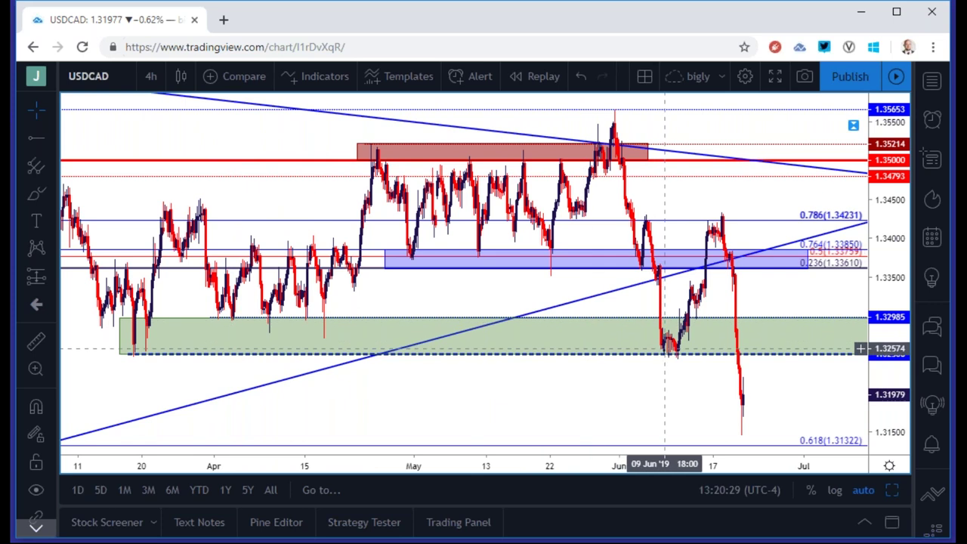
scroll(672, 344, up, 2)
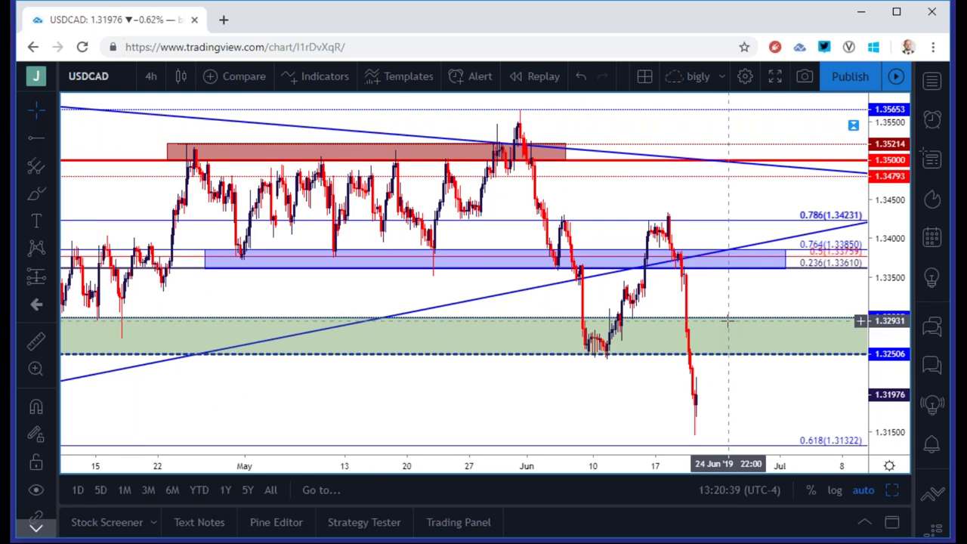
scroll(727, 320, down, 3)
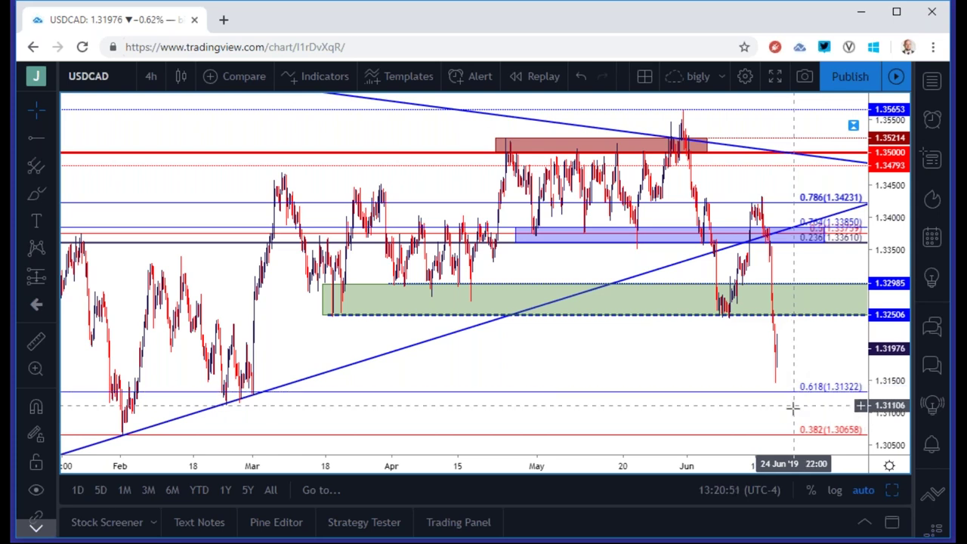
scroll(788, 430, down, 3)
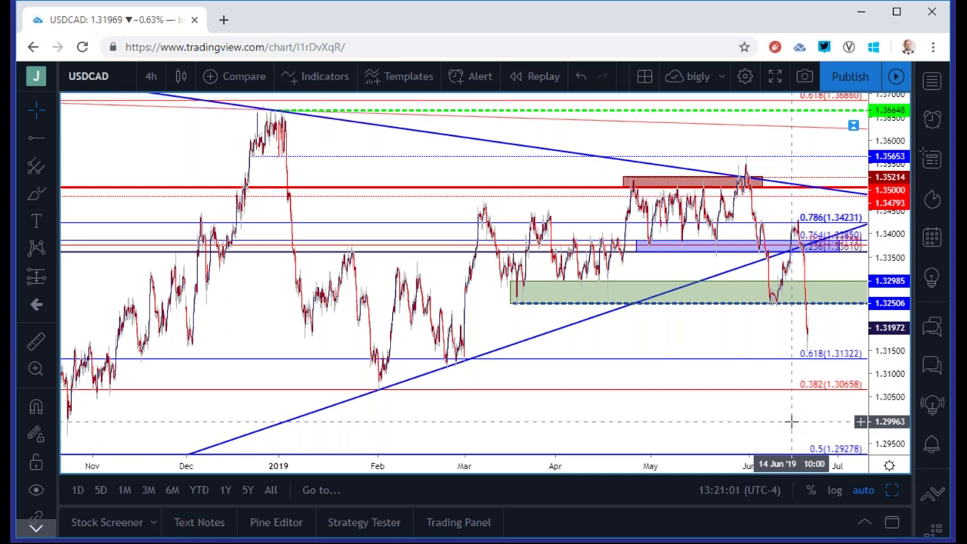
click(150, 75)
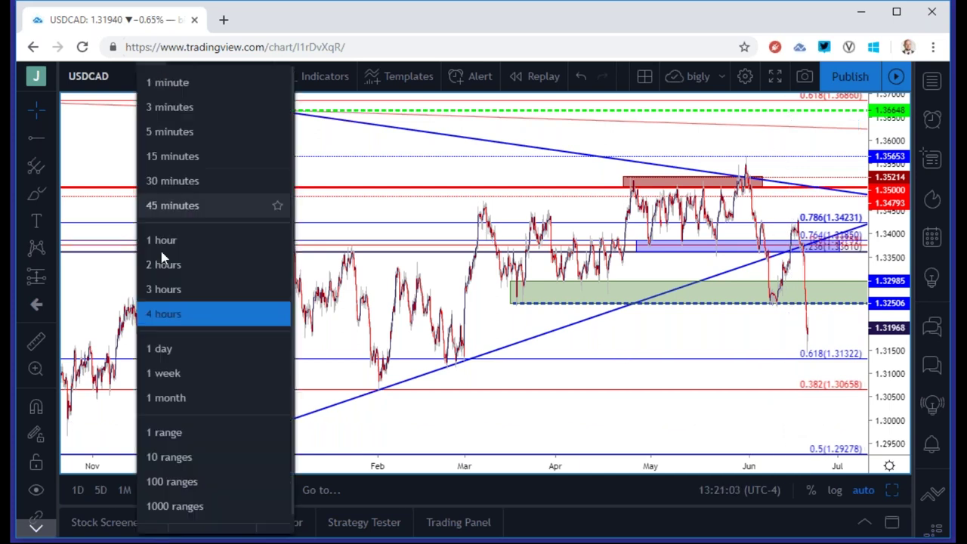
Switch USDCAD to weekly candles and zoom to see Fibonacci levels 1.46899 to 1.02640.
click(172, 373)
scroll(231, 313, down, 5)
scroll(254, 321, up, 3)
scroll(254, 323, up, 3)
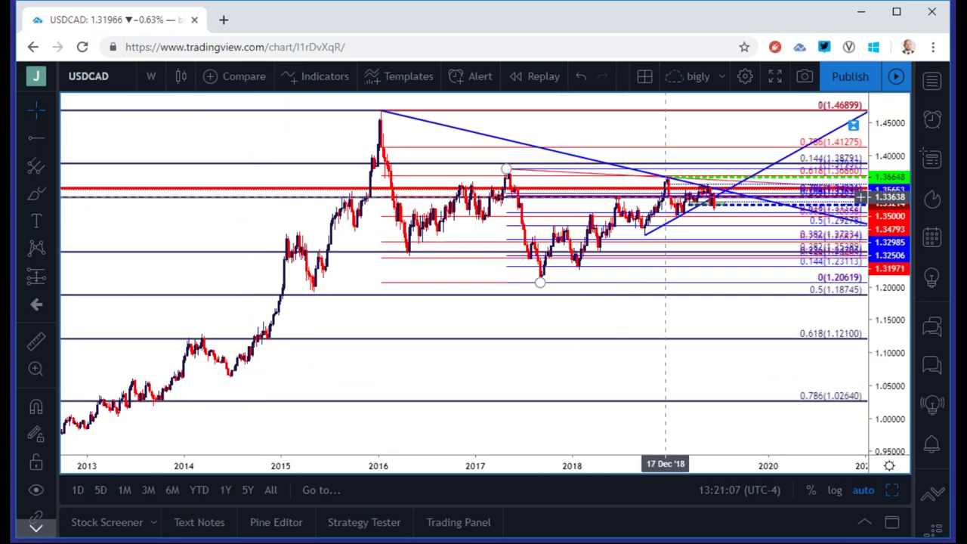
scroll(634, 313, up, 2)
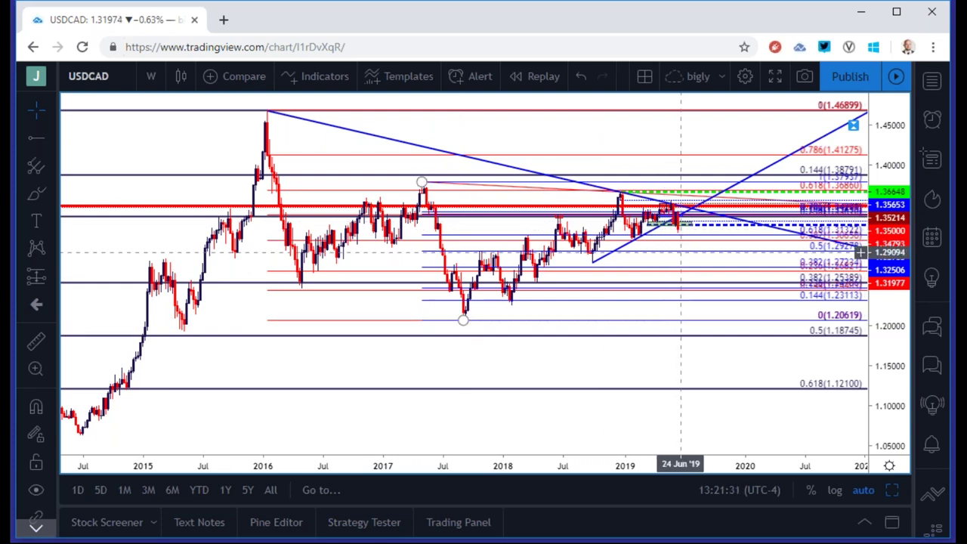
scroll(645, 262, down, 3)
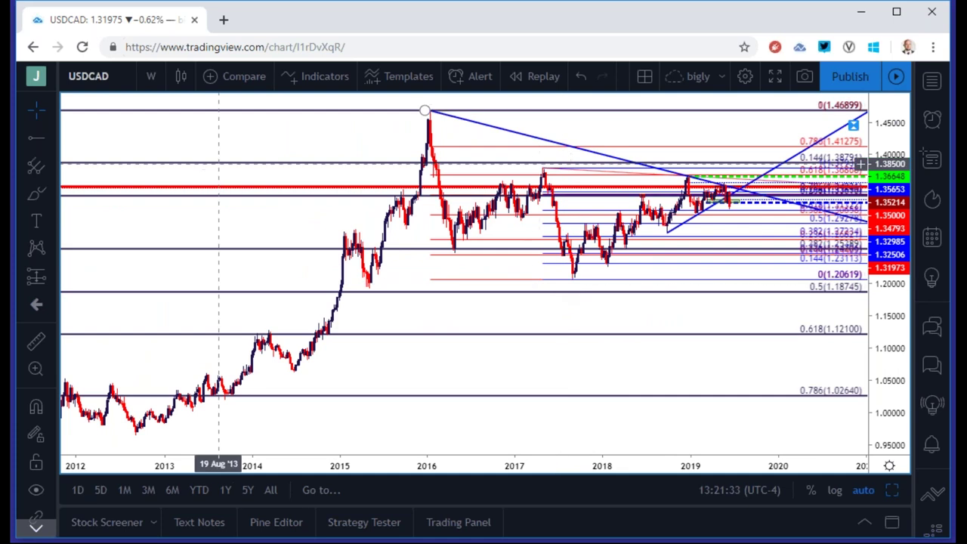
click(118, 75)
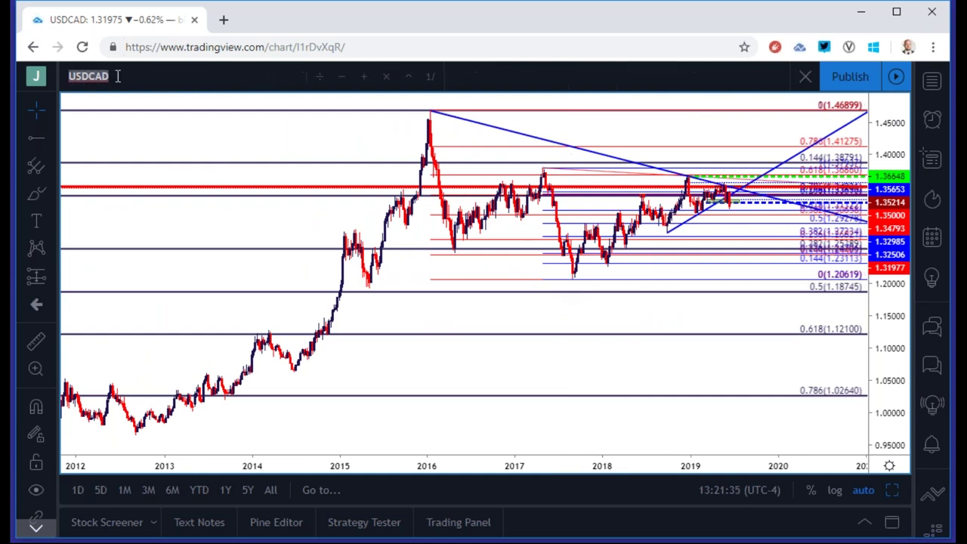
Load FX_IDC:USDJPY in place of USDCAD.
text(USDJPY)
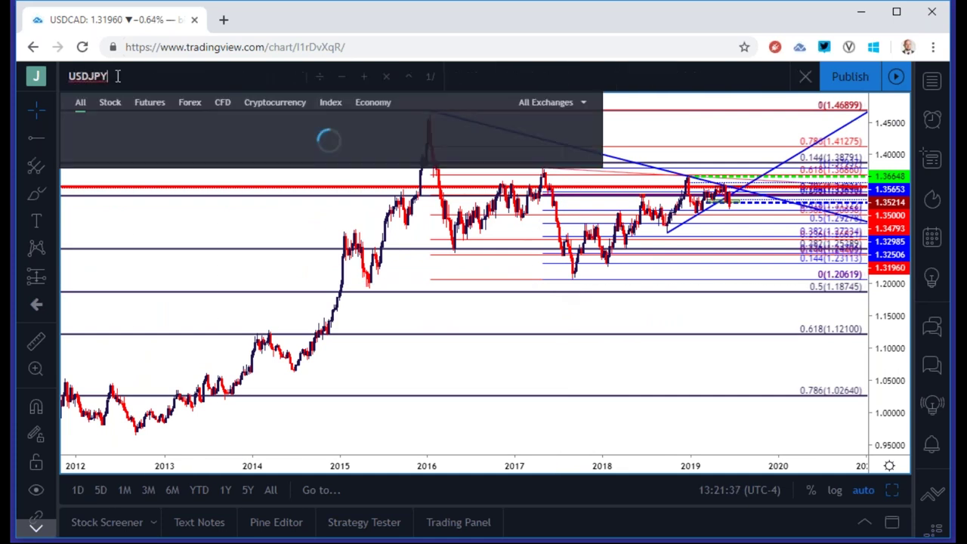
key(Home)
text(FX_IDC:)
key(Return)
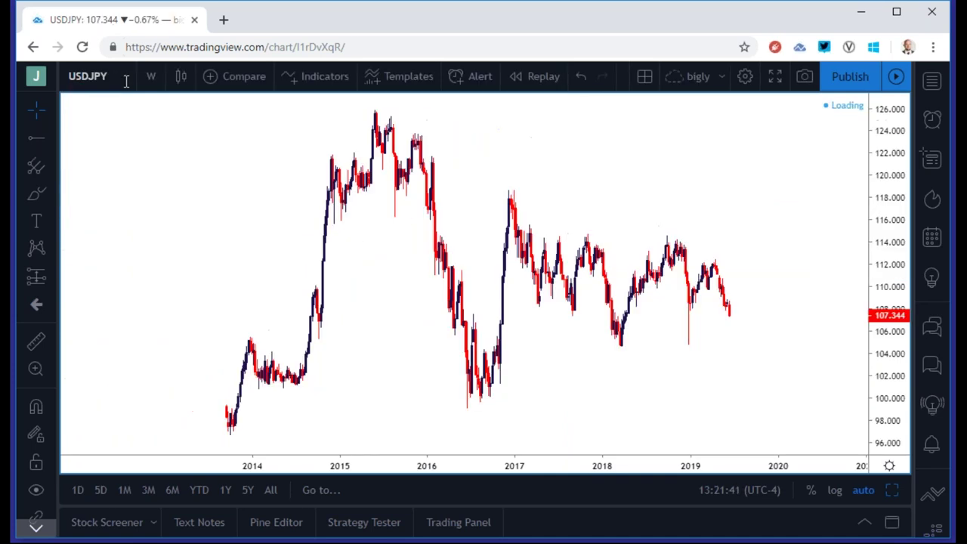
click(149, 77)
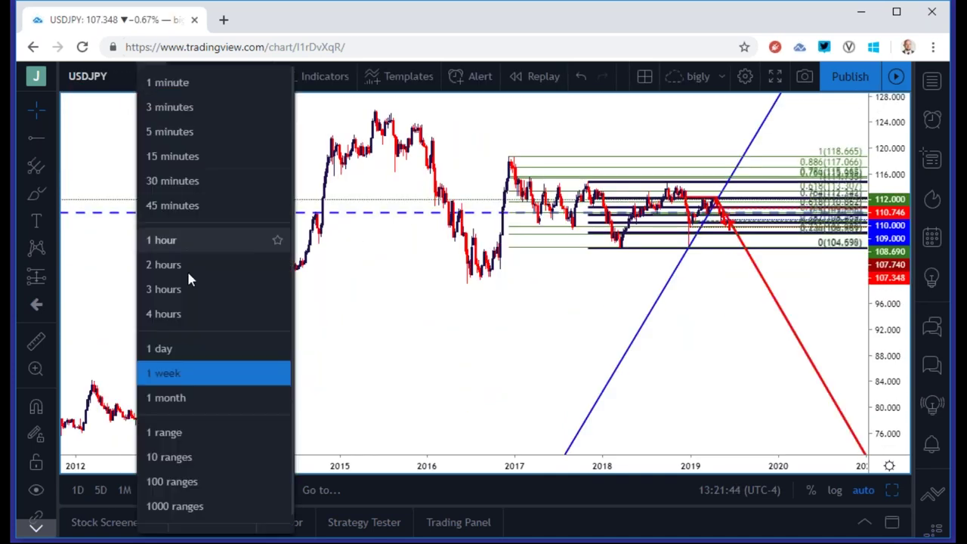
Review USDJPY zoomed in on daily candles, then switch it to 4-hour candles.
click(193, 344)
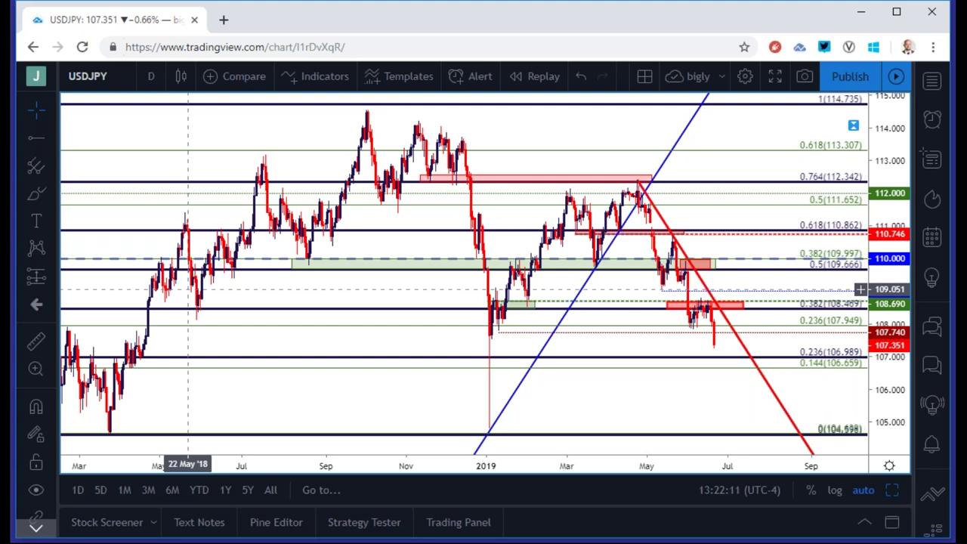
scroll(189, 290, up, 5)
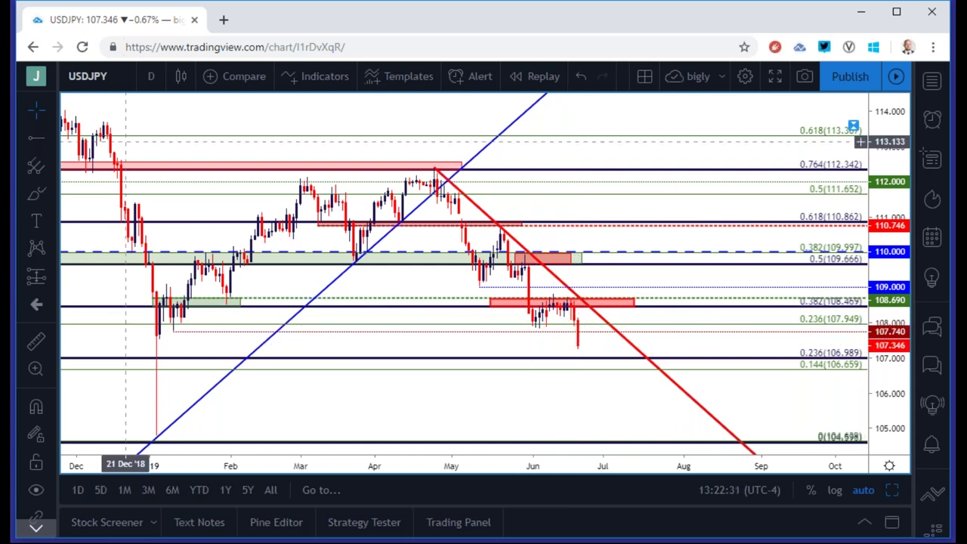
click(152, 77)
click(167, 313)
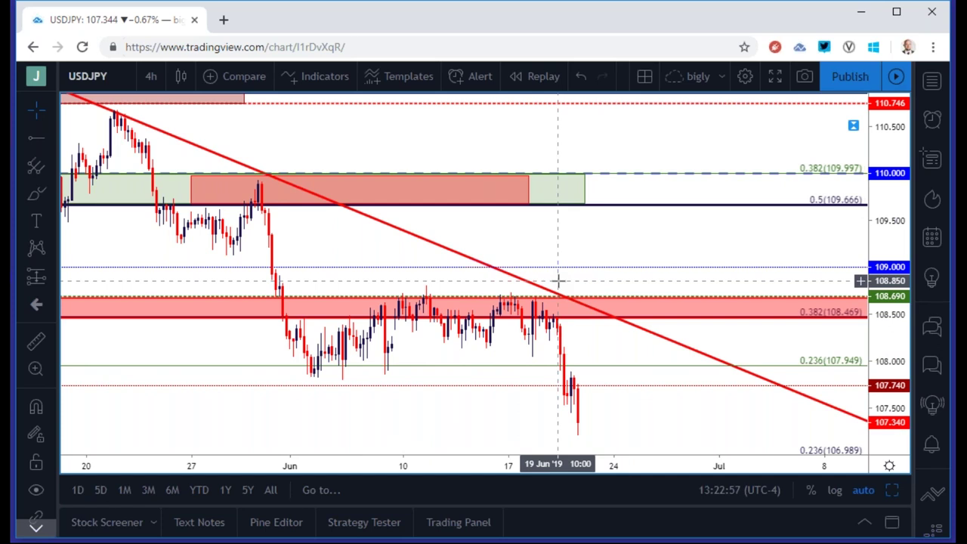
Zoom out the USDJPY 4-hour chart to see more history around 107.353.
scroll(558, 280, down, 5)
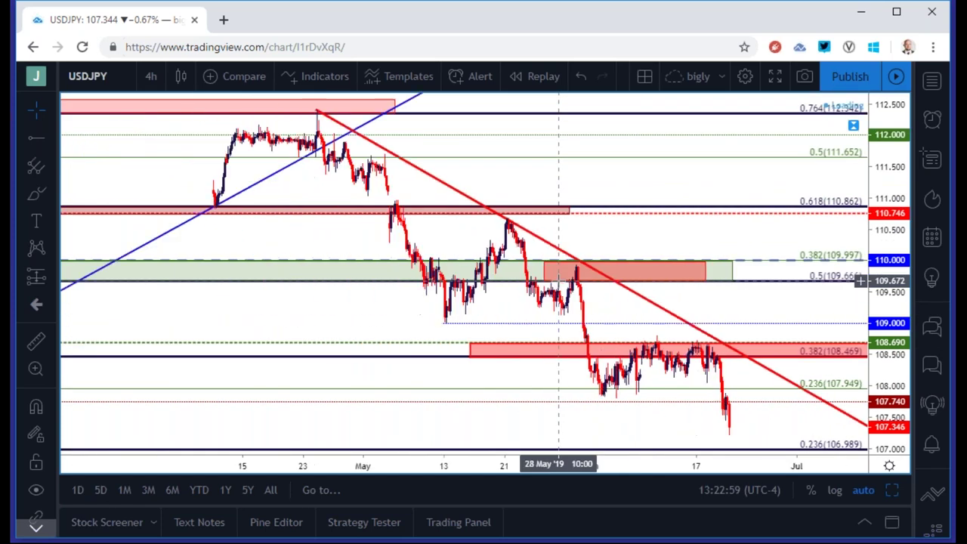
scroll(559, 280, down, 1)
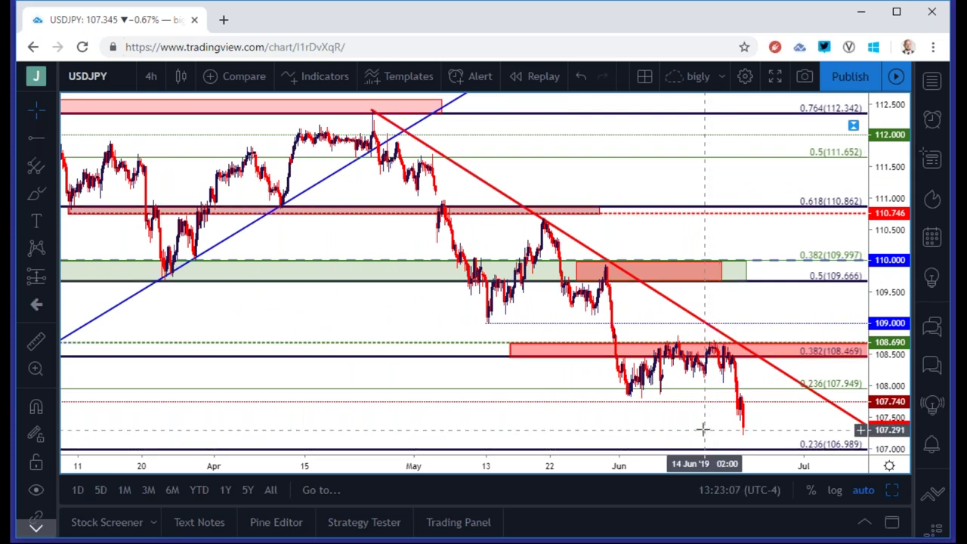
click(130, 80)
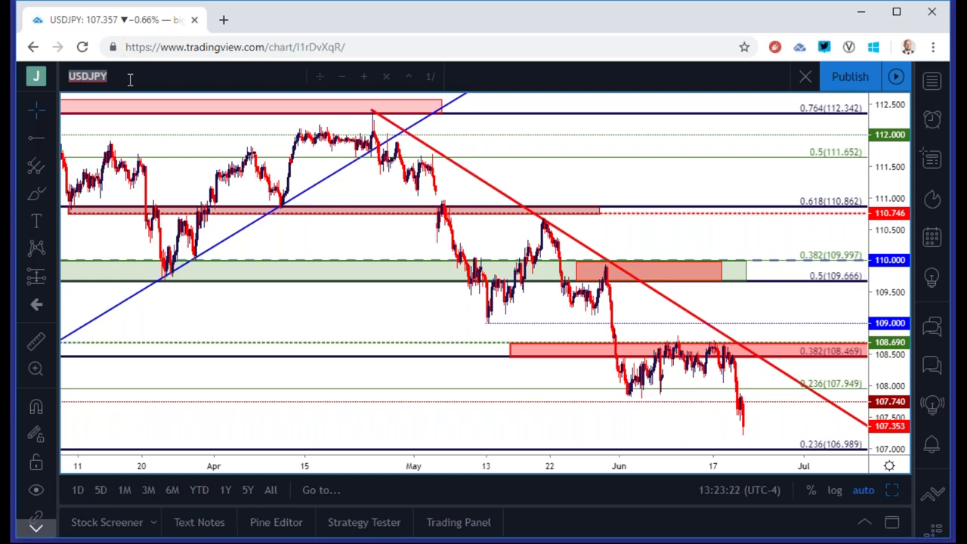
Load the FX_IDC EURJPY chart and zoom in on recent 4-hour price action.
text(EURJPY)
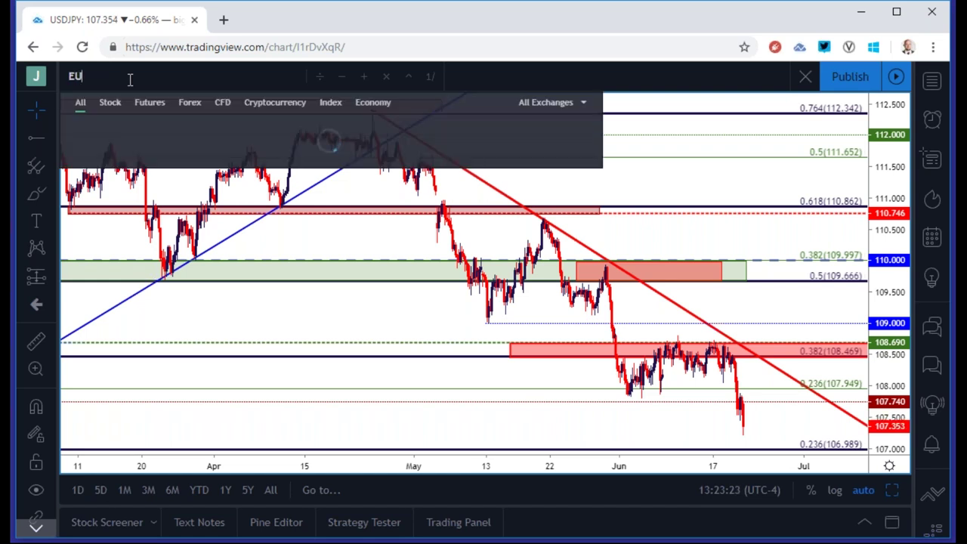
key(Down)
key(Down)
key(Down)
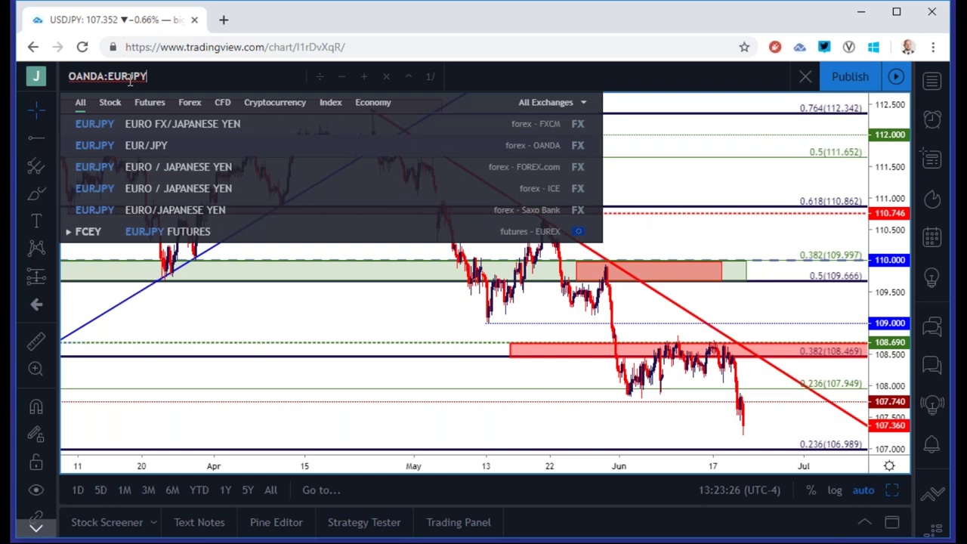
key(Return)
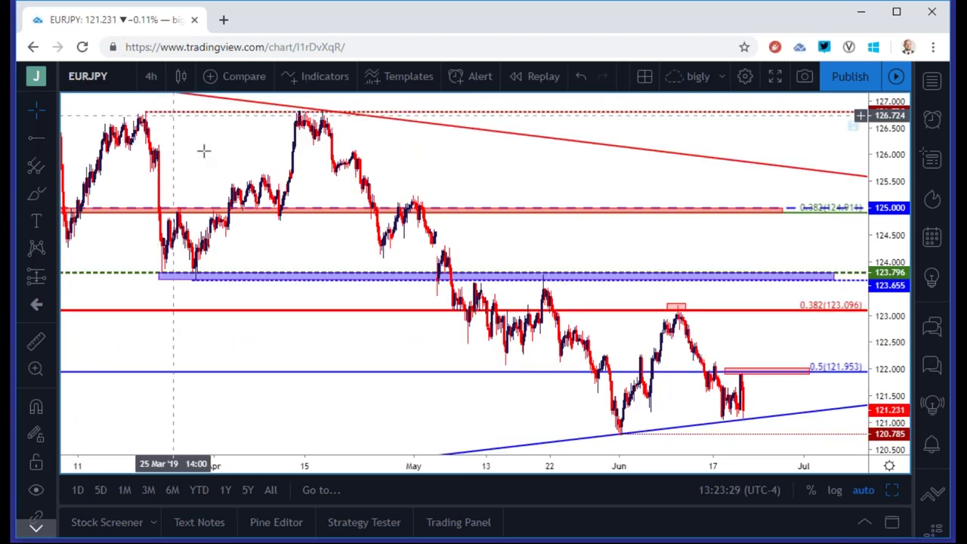
scroll(215, 156, up, 5)
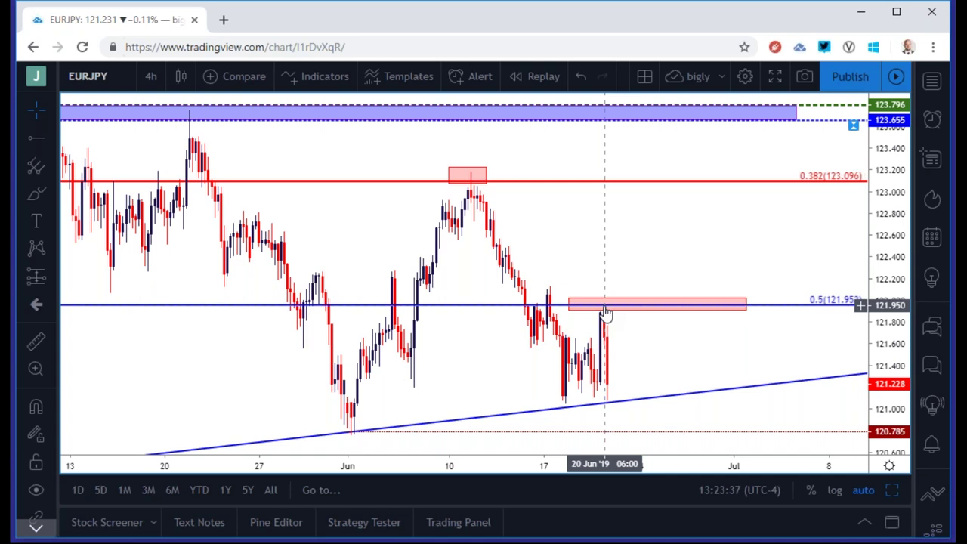
click(151, 76)
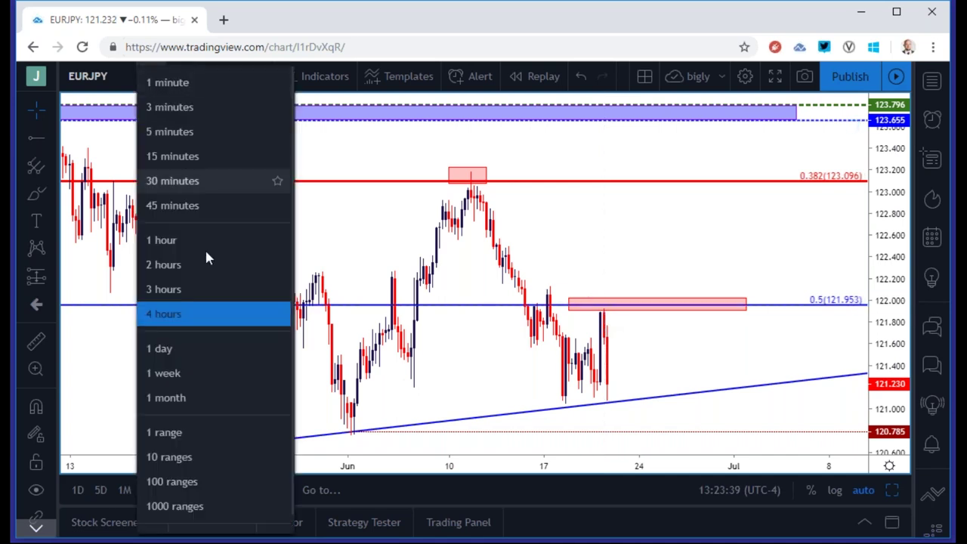
Switch EURJPY to daily candles and zoom out to span August 2018 to June 2019.
click(197, 350)
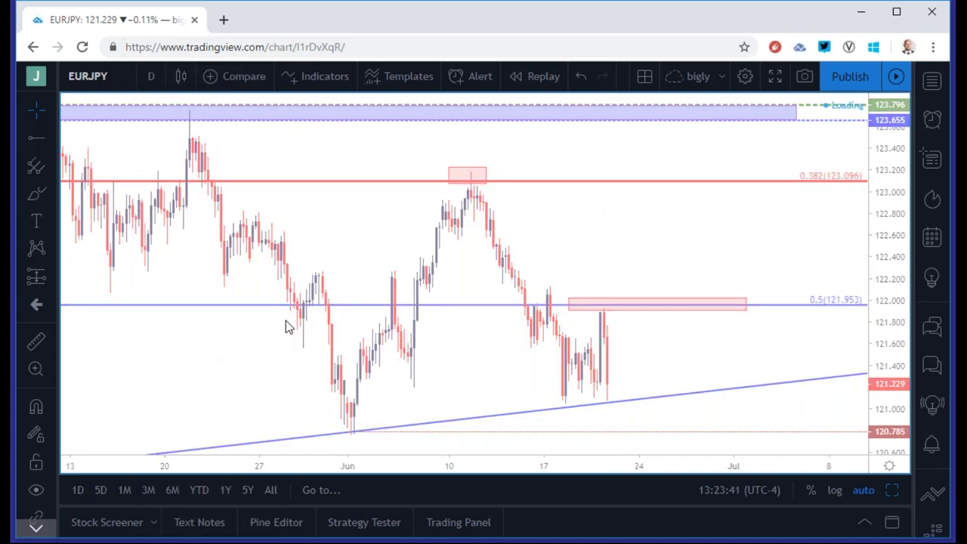
scroll(299, 271, down, 3)
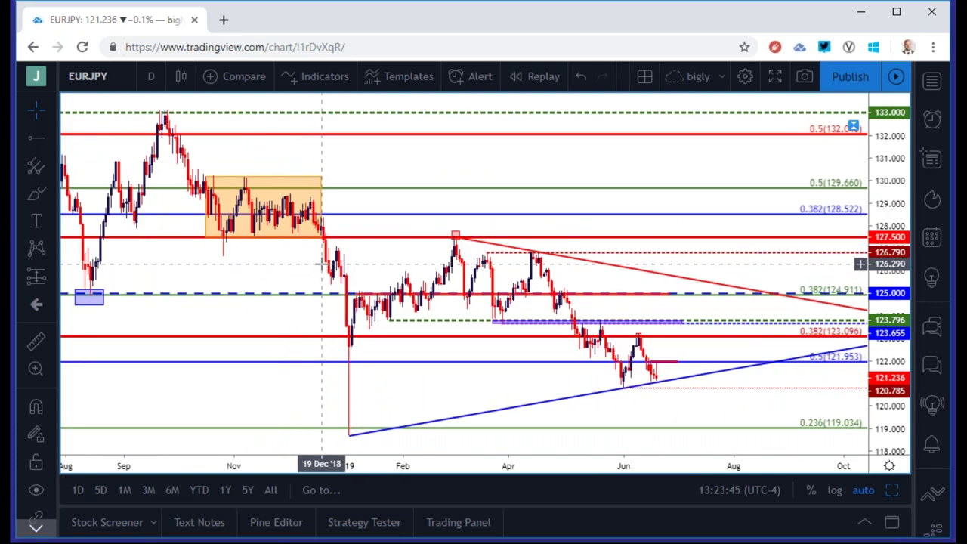
mouse_move(353, 426)
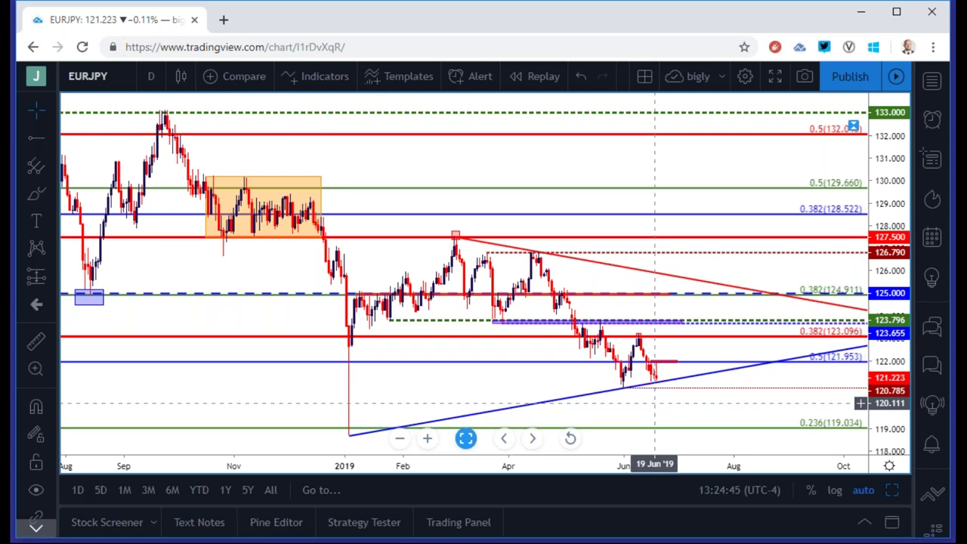
Return EURJPY to 4-hour candles and inspect the pink zone near 122.000.
click(150, 76)
click(161, 312)
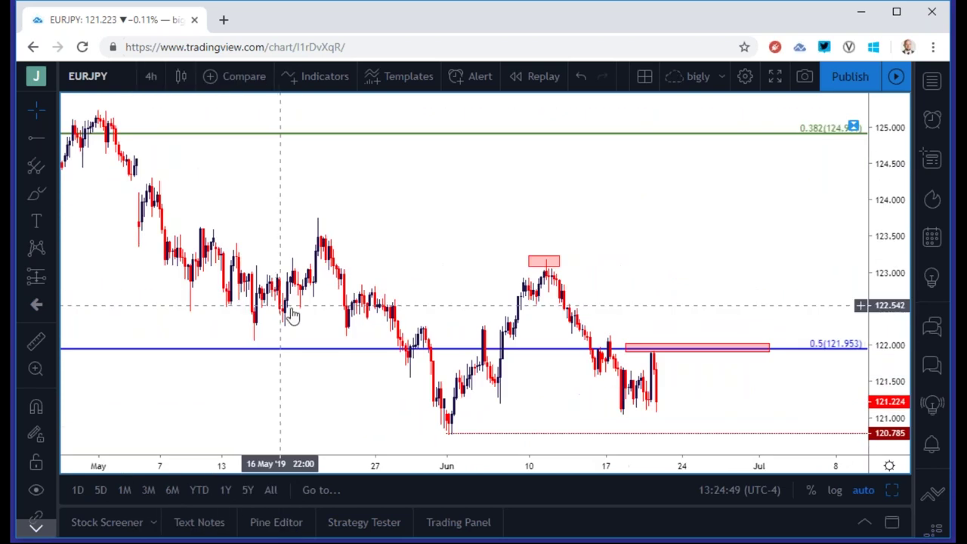
click(658, 348)
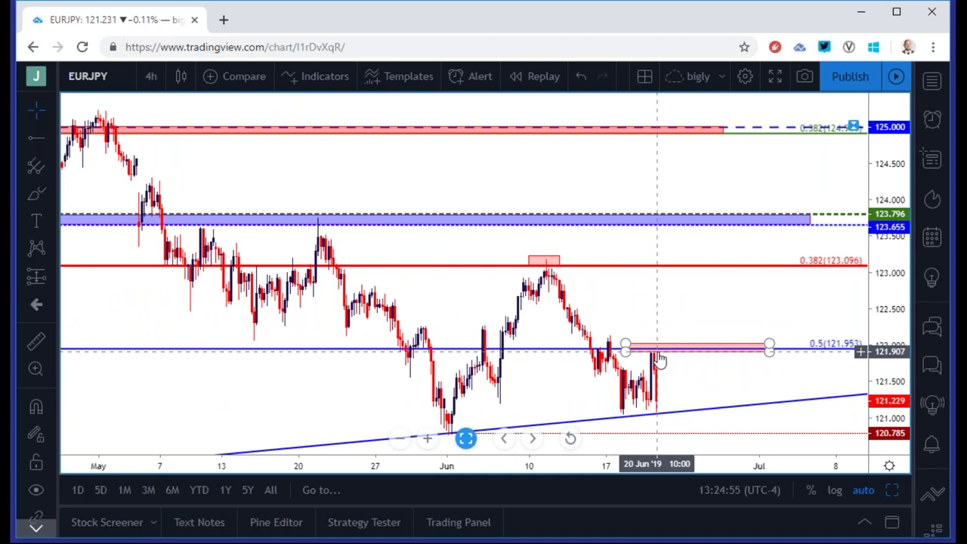
click(657, 391)
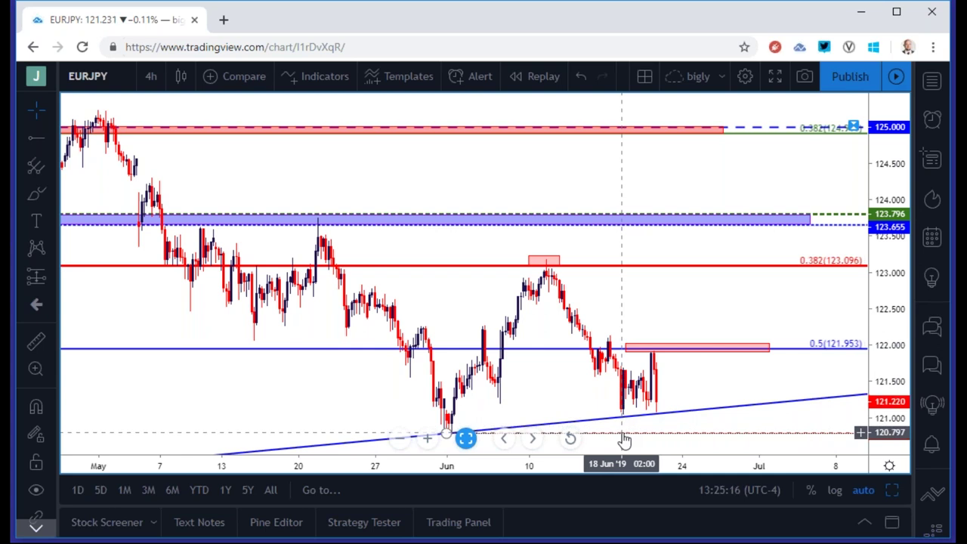
Zoom out on the EURJPY chart and begin editing the chart's symbol.
scroll(638, 424, down, 1)
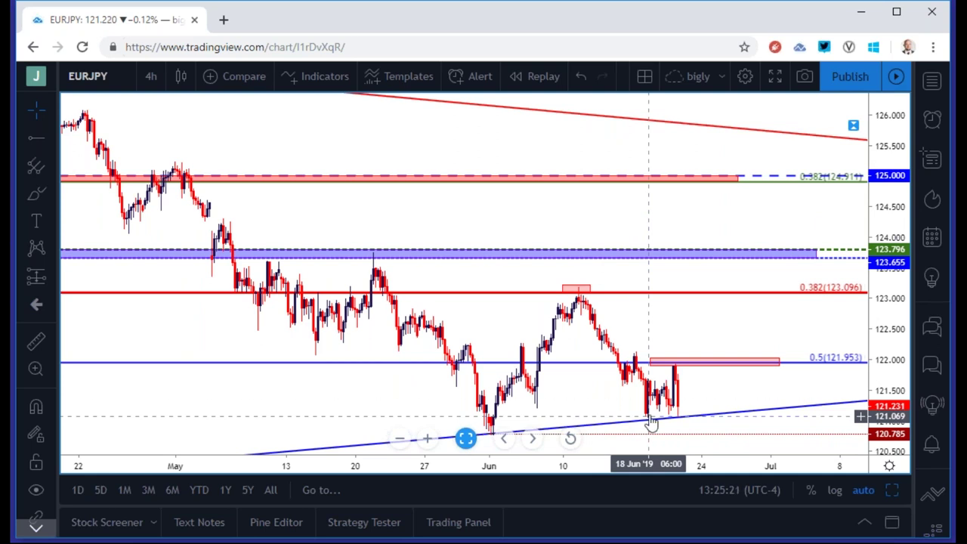
scroll(582, 336, down, 3)
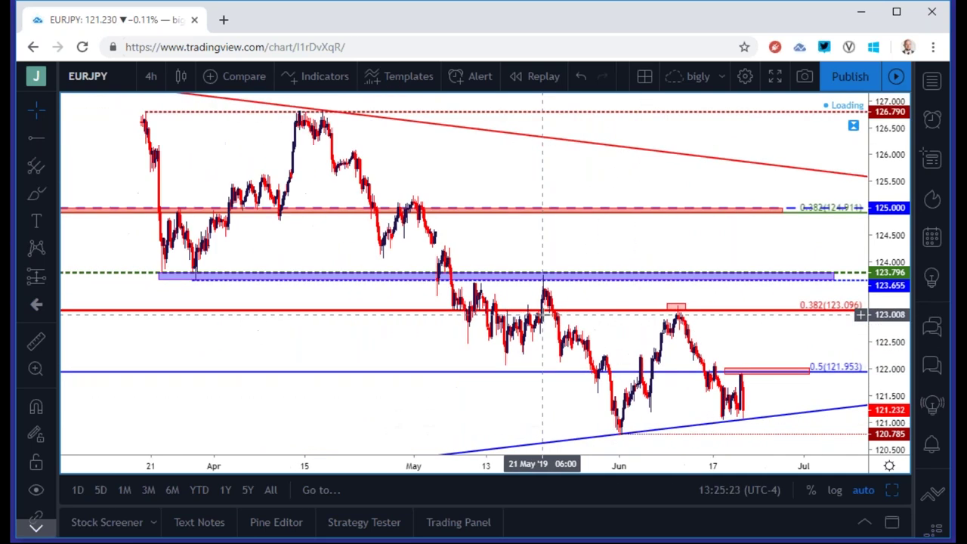
click(118, 82)
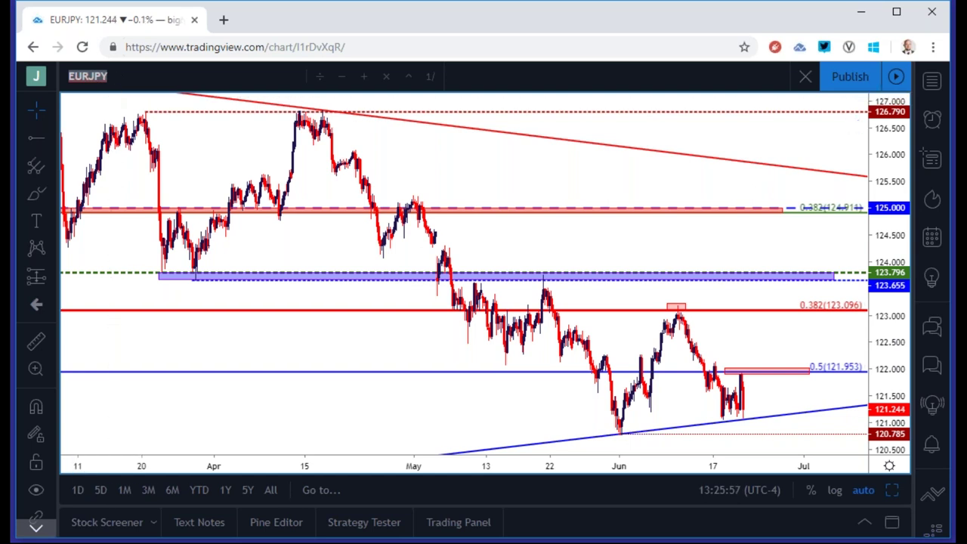
click(114, 74)
Replace EURJPY with the FX_IDC AUDUSD chart by searching AUDUSD.
double_click(114, 74)
text(AUDUSD)
key(Down)
key(Down)
key(Down)
key(Down)
key(Return)
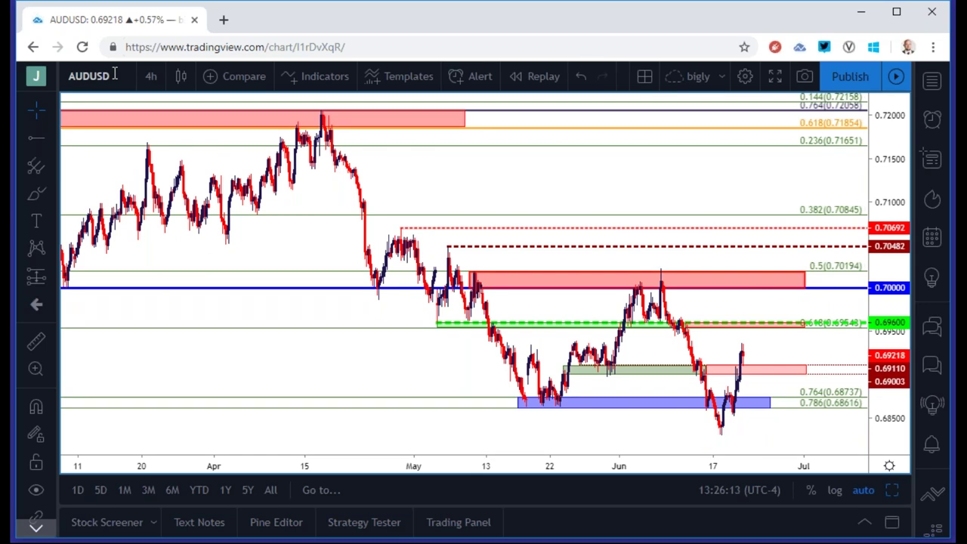
click(151, 76)
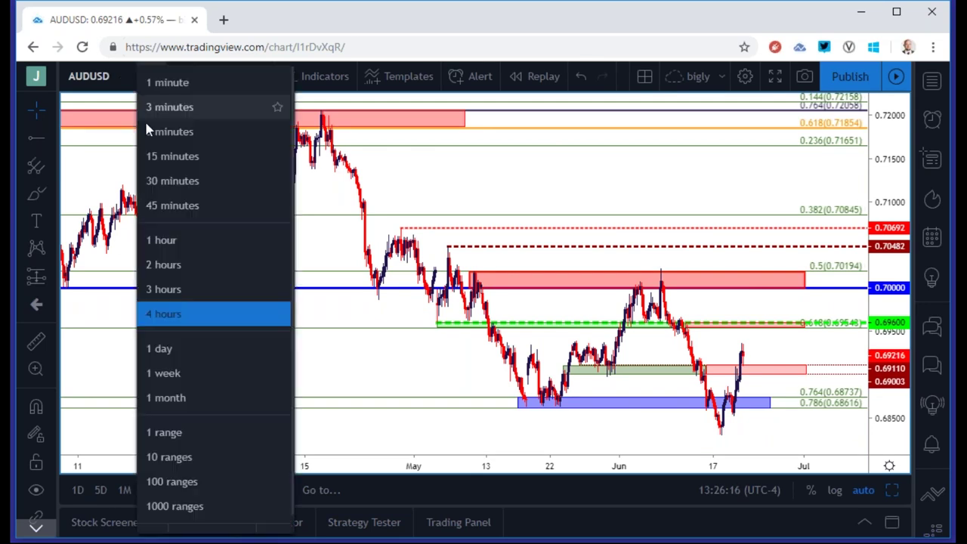
Check AUDUSD on daily, then 4-hour with its 0.6910 zone, and settle on 1-hour.
click(187, 351)
click(151, 75)
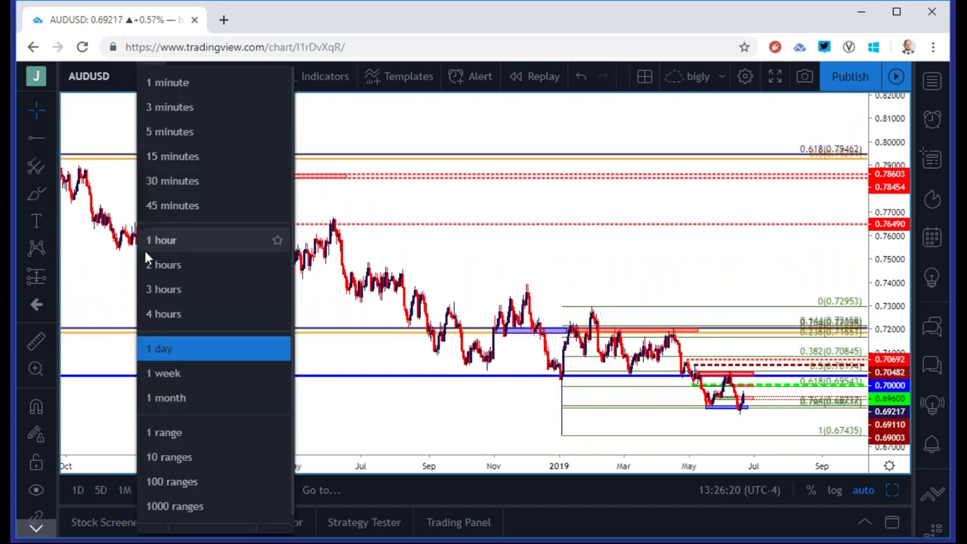
click(166, 314)
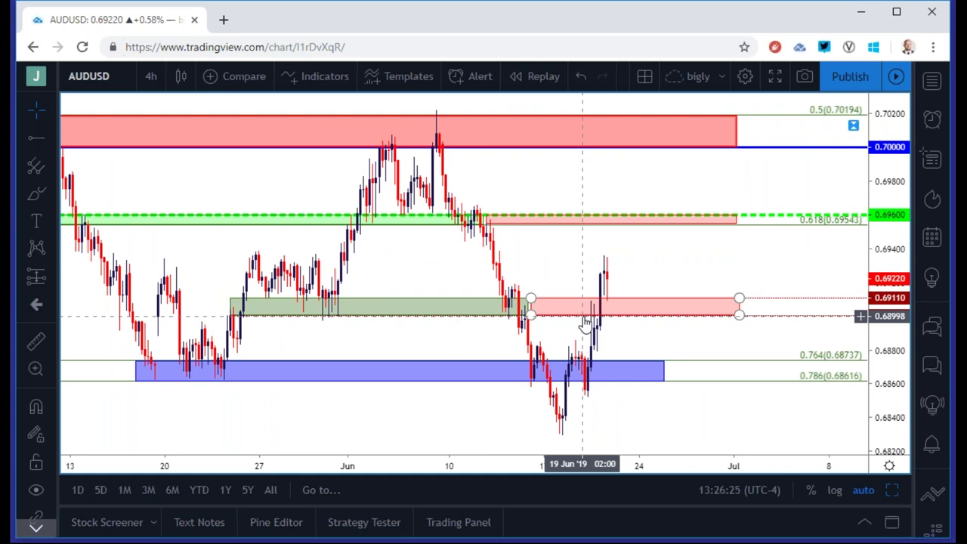
click(582, 305)
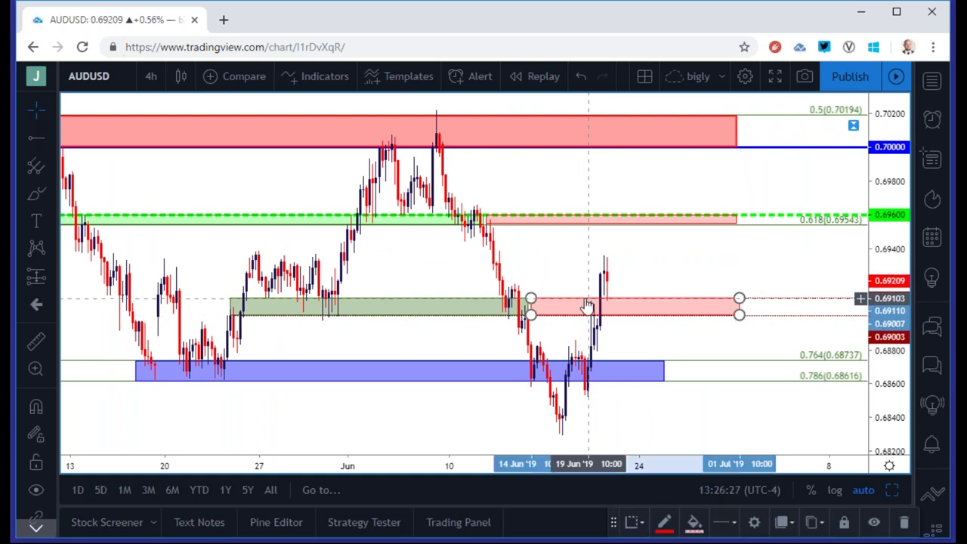
click(151, 76)
click(162, 239)
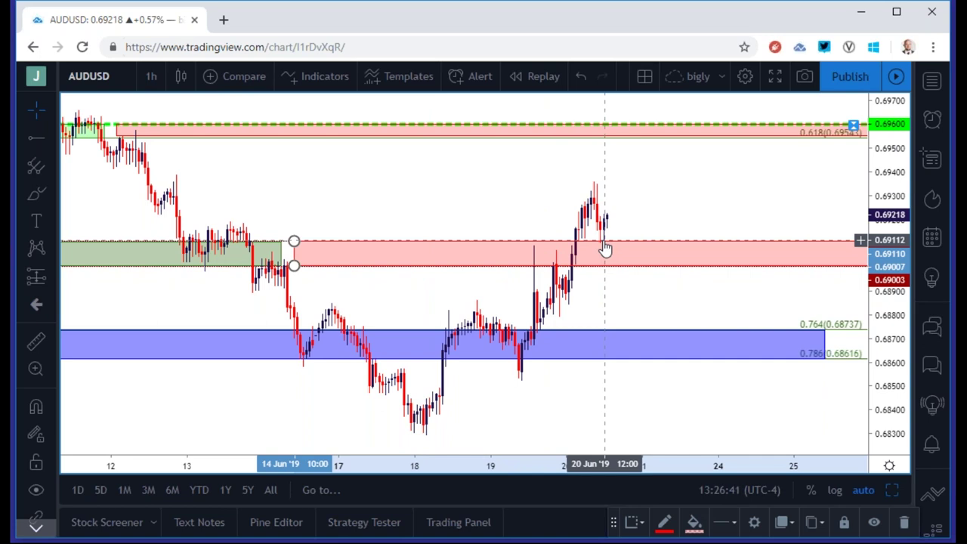
Nudge the green dashed 0.6960 level on 1-hour AUDUSD and zoom out to late May.
scroll(602, 243, down, 2)
scroll(603, 244, down, 1)
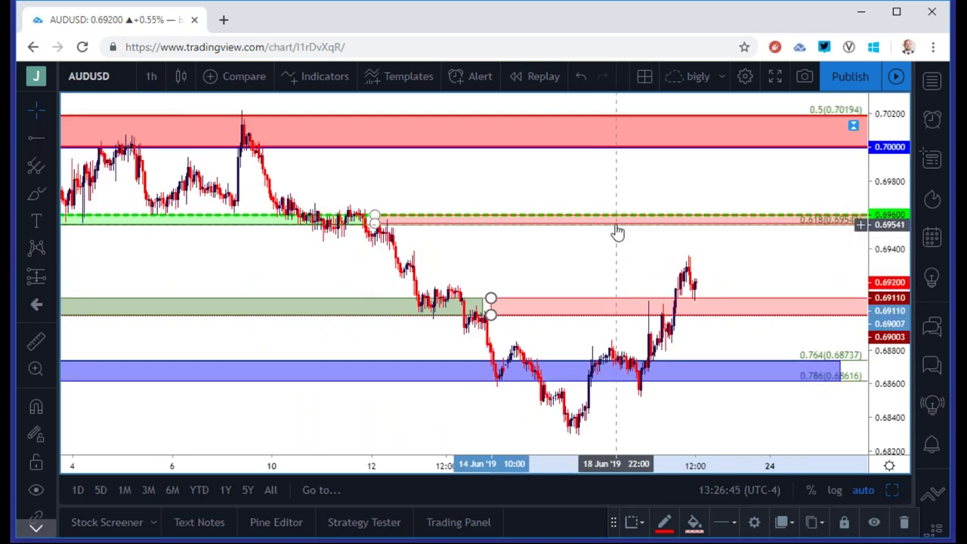
click(616, 217)
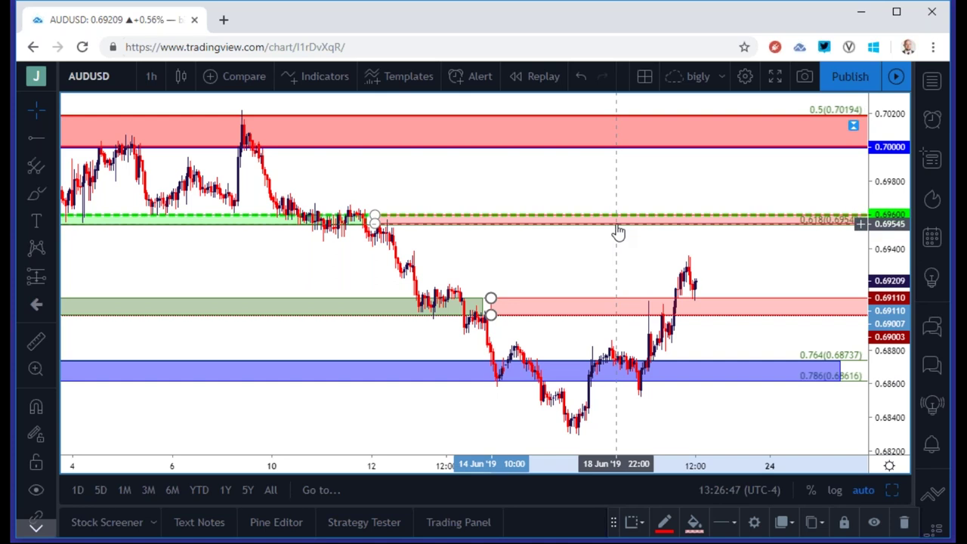
drag(618, 233, 617, 225)
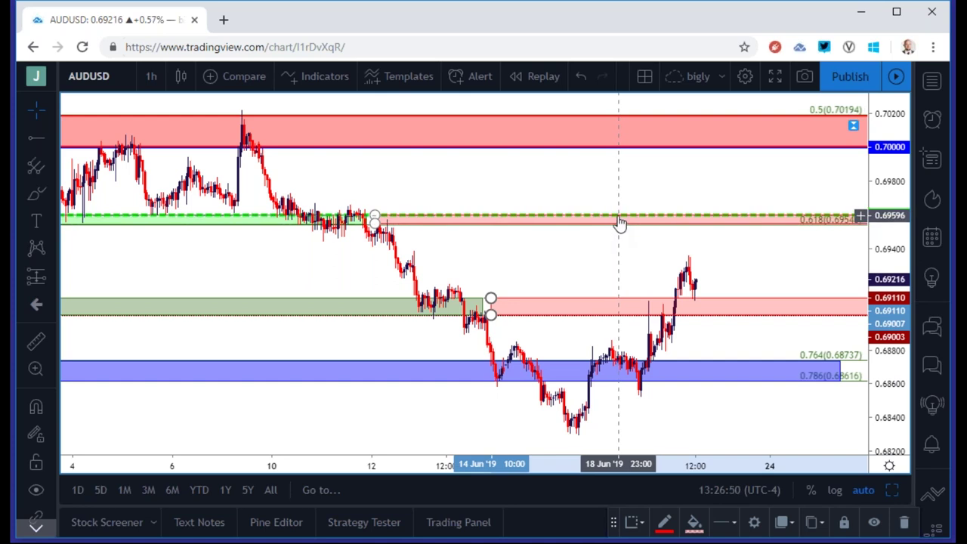
scroll(616, 224, down, 1)
scroll(616, 224, down, 1)
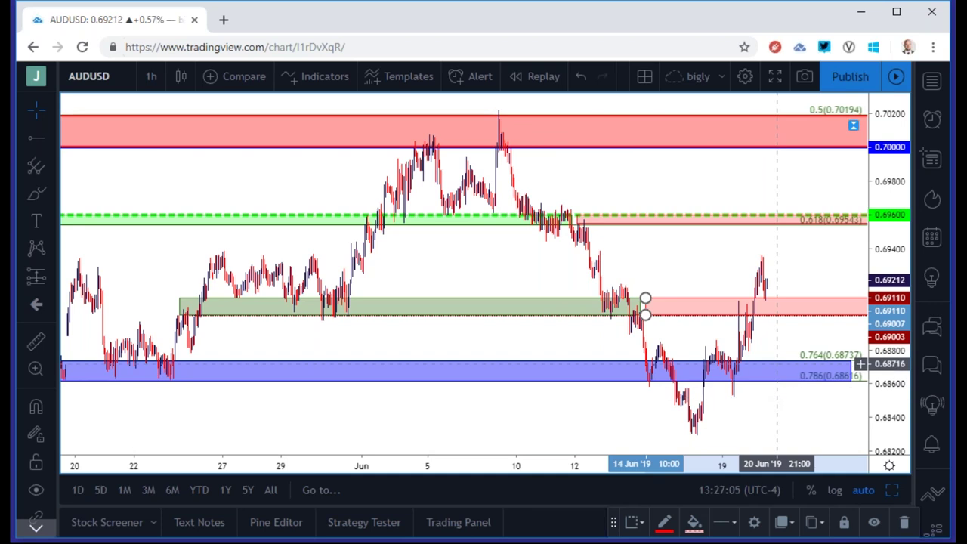
click(151, 76)
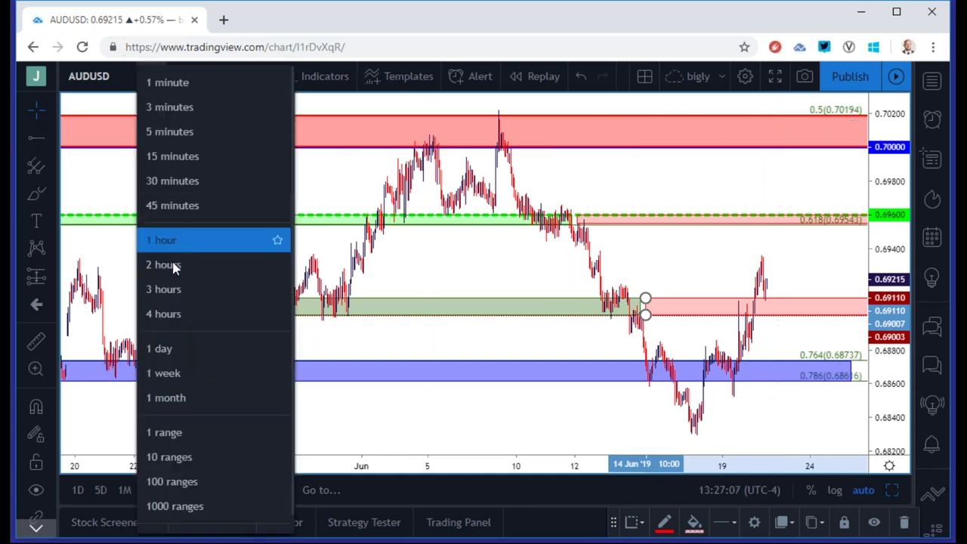
Put AUDUSD on 4-hour candles and zoom out to show history back to March.
click(176, 314)
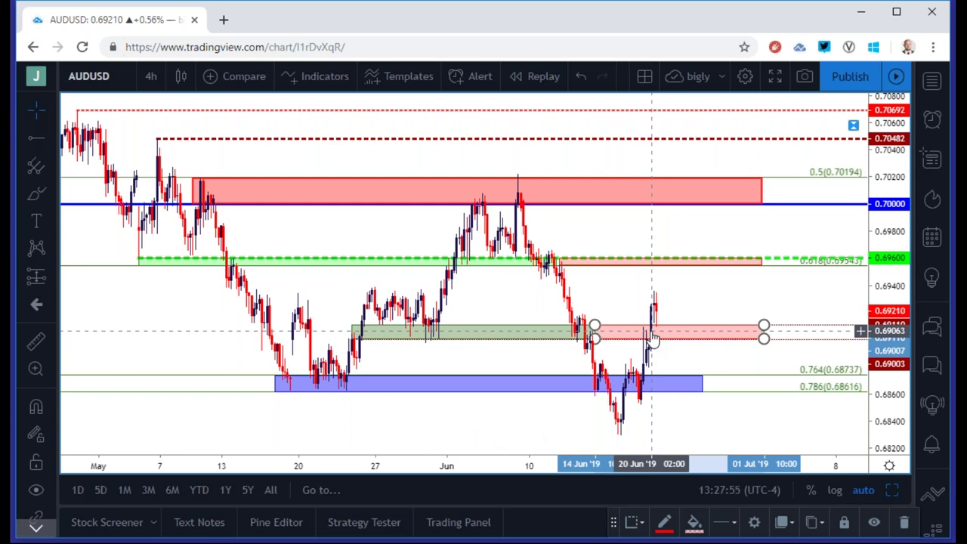
scroll(651, 339, down, 5)
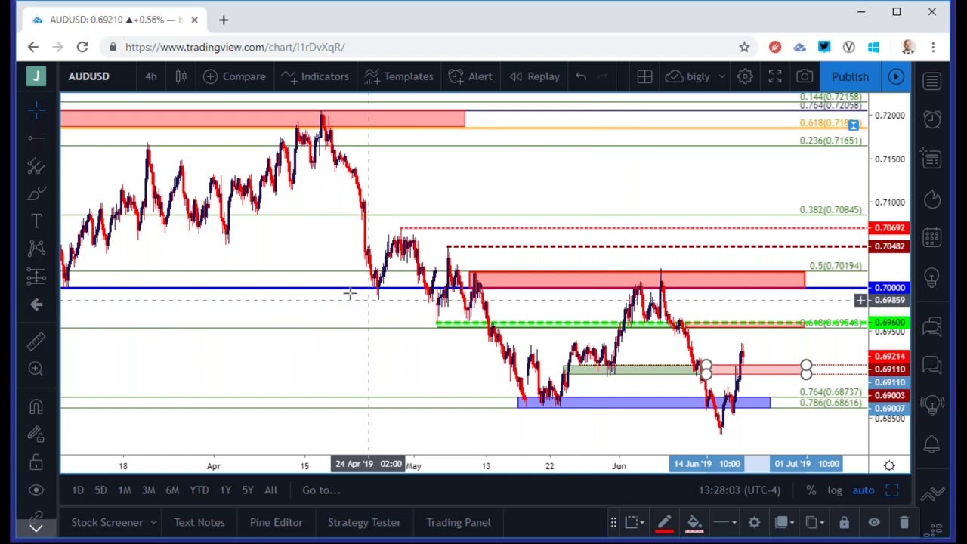
click(108, 73)
Load the FX_IDC:NZDUSD chart by searching NZDUS.
text(NZDUS)
key(Down)
key(Down)
key(Down)
key(Down)
key(Return)
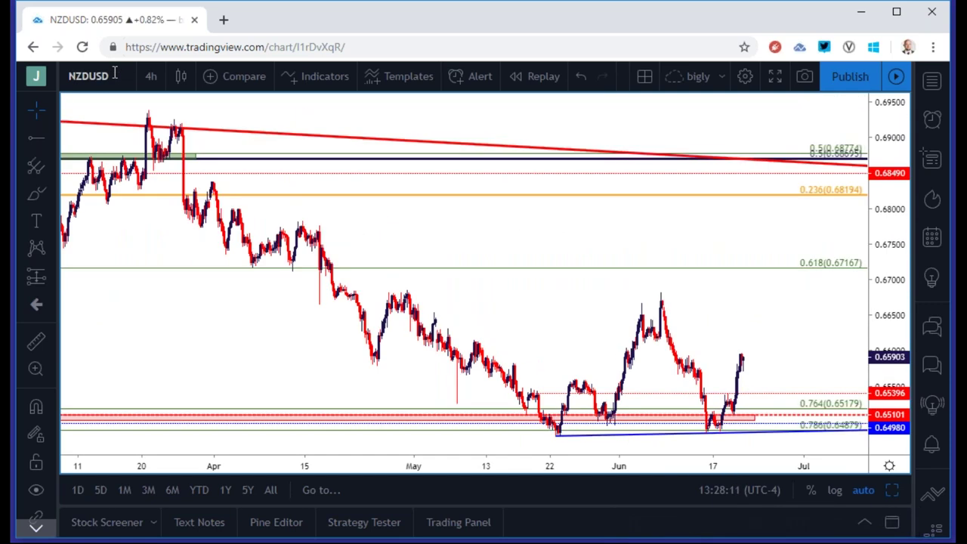
scroll(359, 209, up, 1)
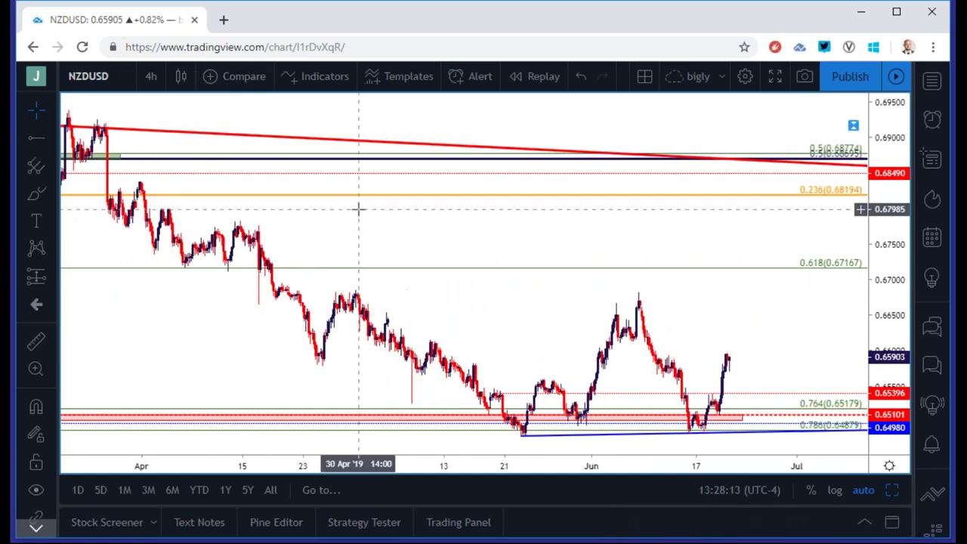
scroll(359, 209, up, 2)
Switch NZDUSD to 2-hour candles and zoom around its recent lows from late May.
mouse_move(567, 435)
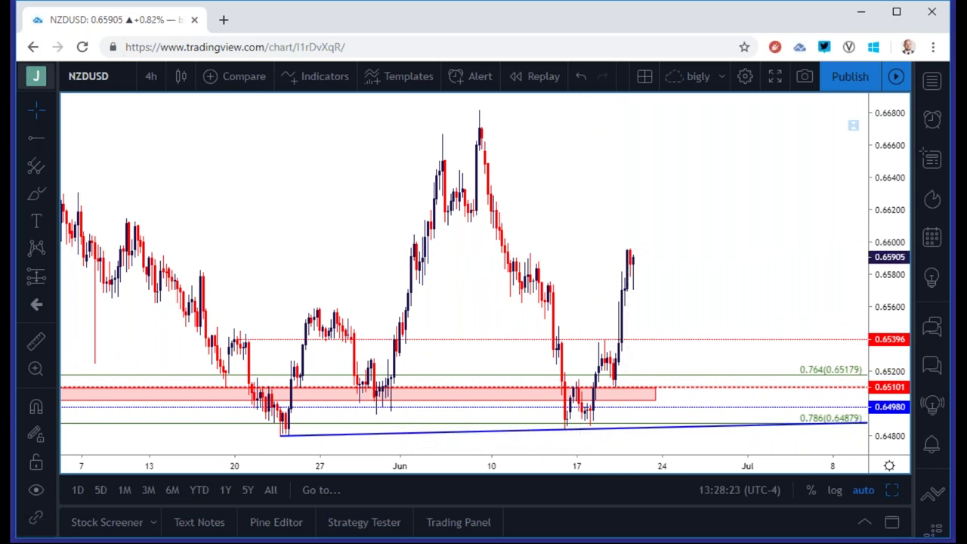
click(151, 77)
click(177, 272)
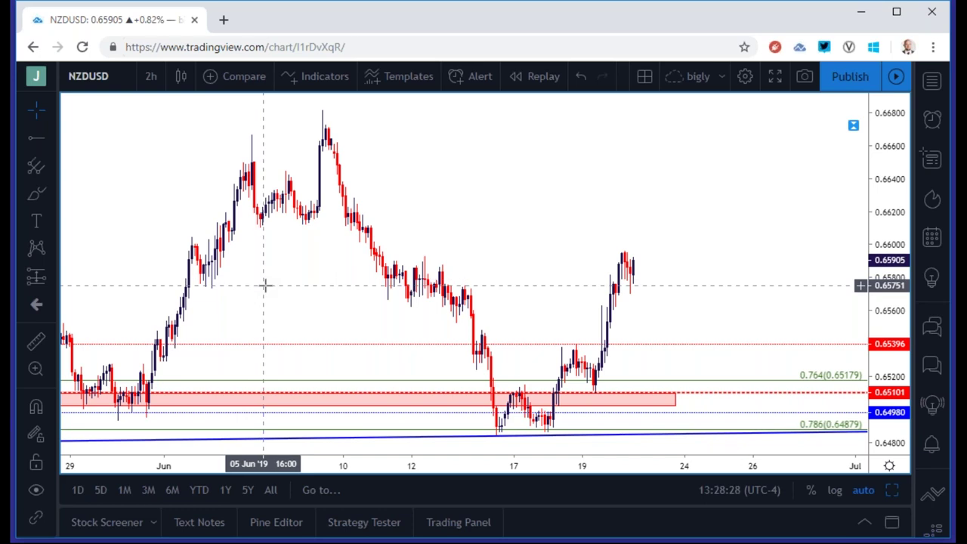
scroll(267, 284, up, 2)
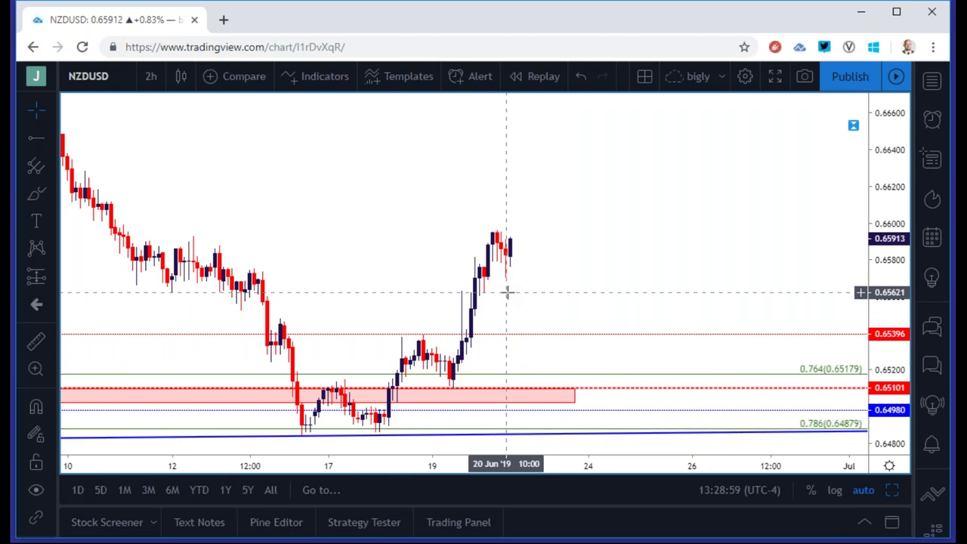
scroll(507, 291, down, 3)
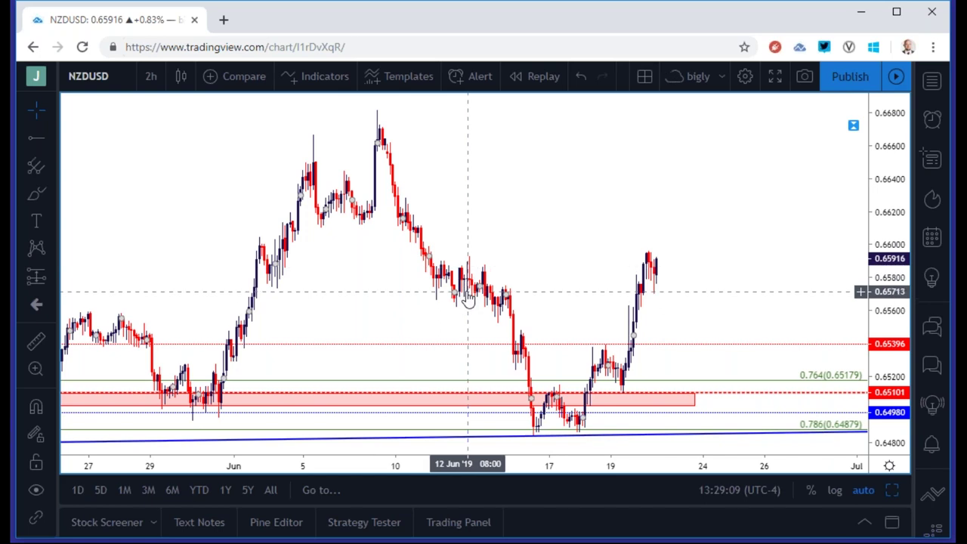
scroll(468, 298, down, 2)
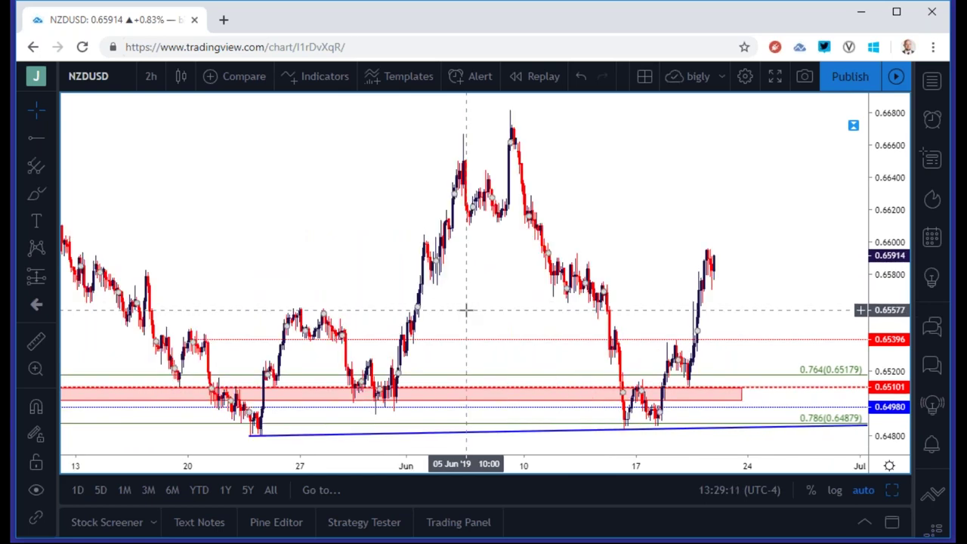
scroll(466, 310, up, 2)
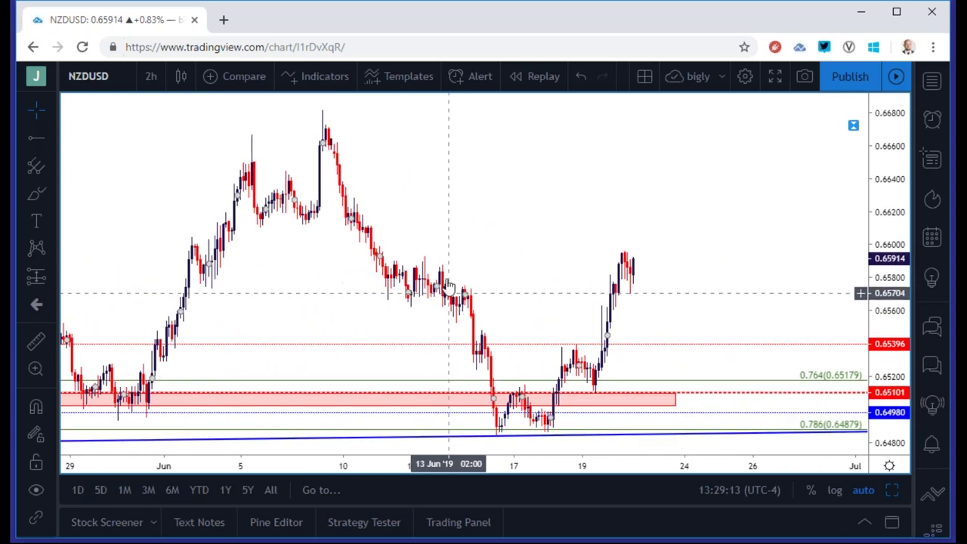
click(122, 89)
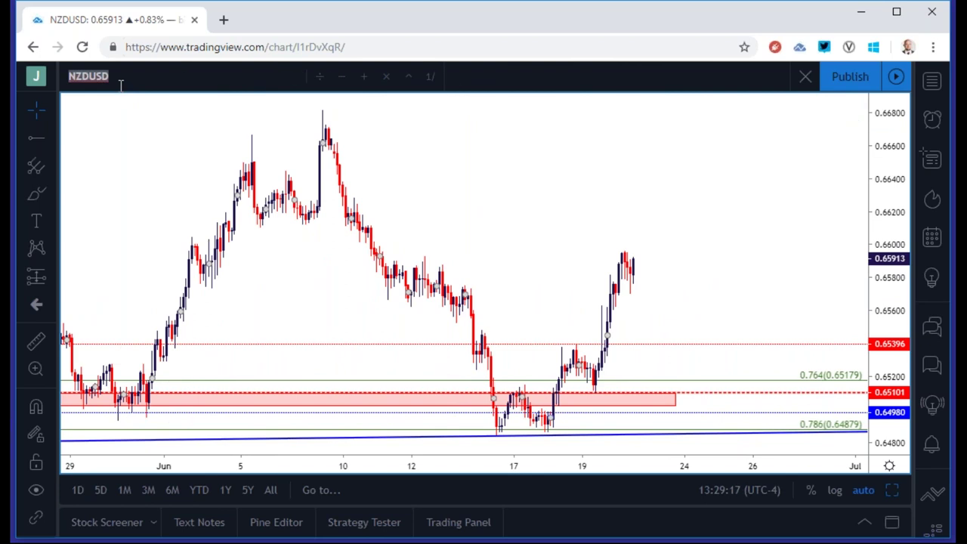
Replace NZDUSD with GOLD and show it on daily candles.
text(GOLD)
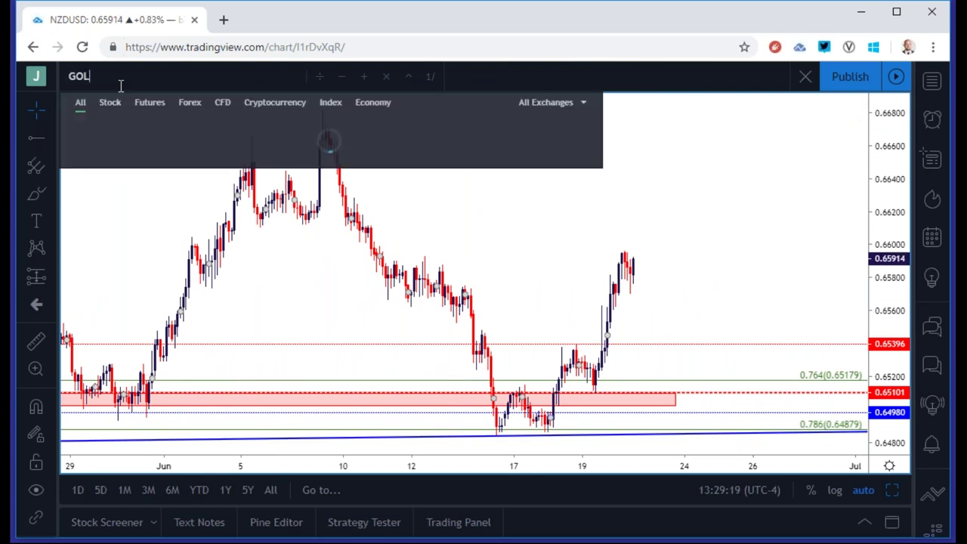
key(Return)
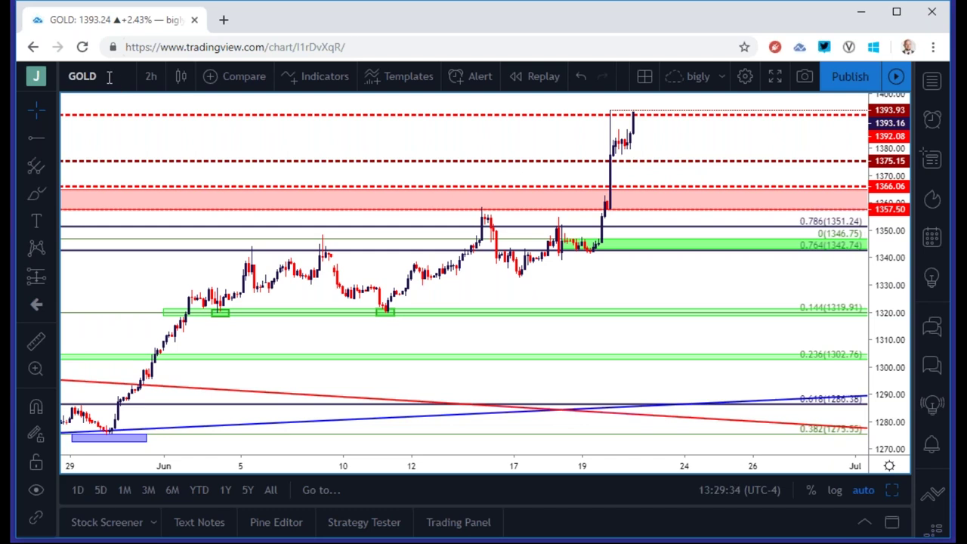
click(152, 80)
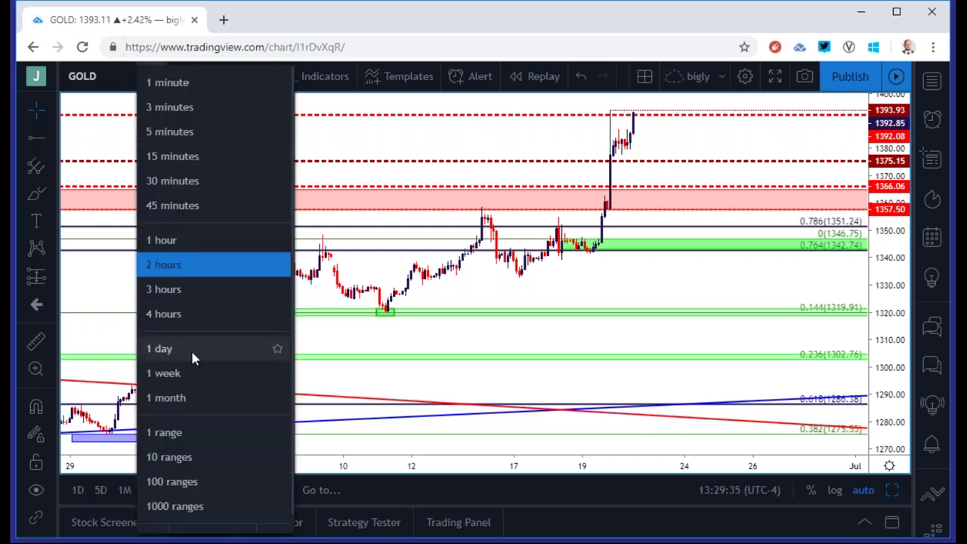
click(191, 349)
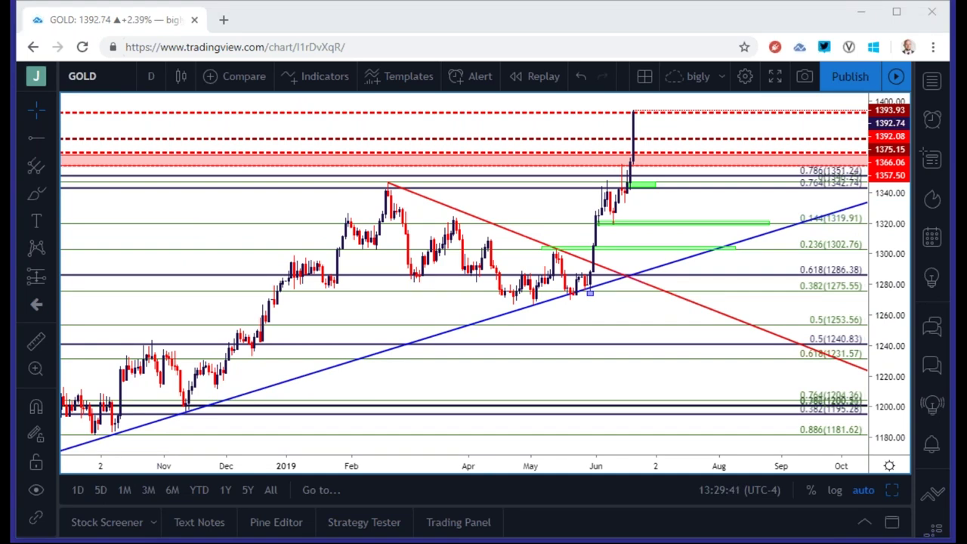
Close the stray browser window that Ctrl+N opened.
key(ctrl+n)
drag(730, 37, 802, 68)
key(ctrl+w)
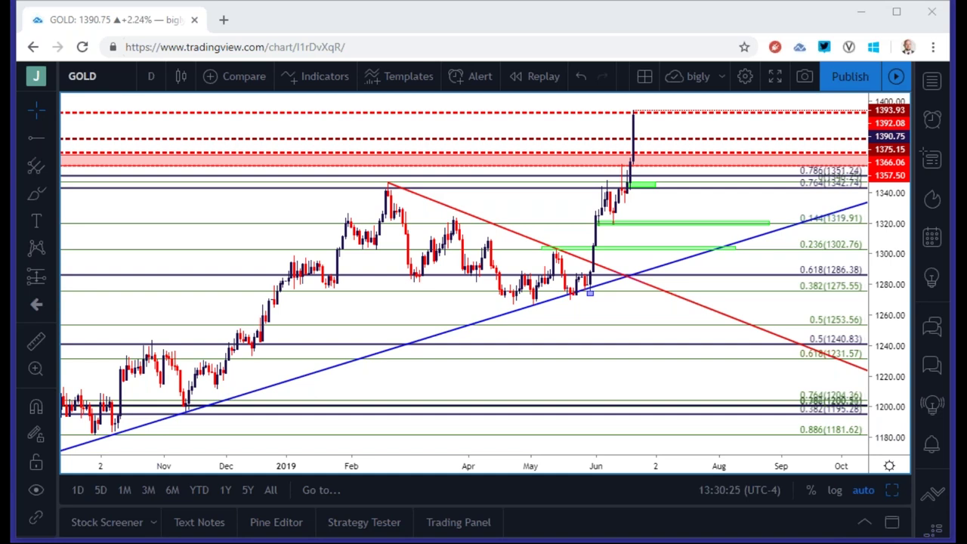
click(152, 75)
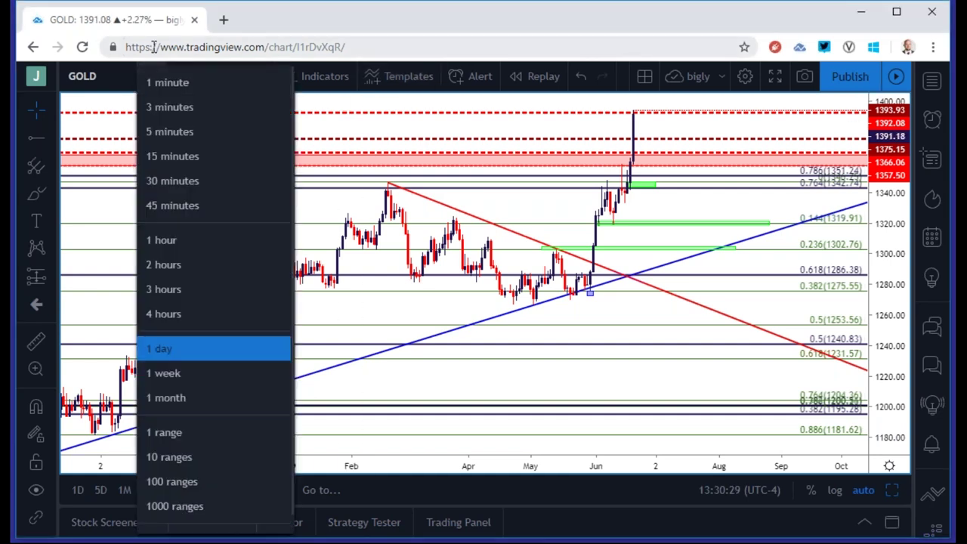
Set GOLD to 4-hour, maximize the lower-right grid chart, and switch it to monthly.
click(177, 311)
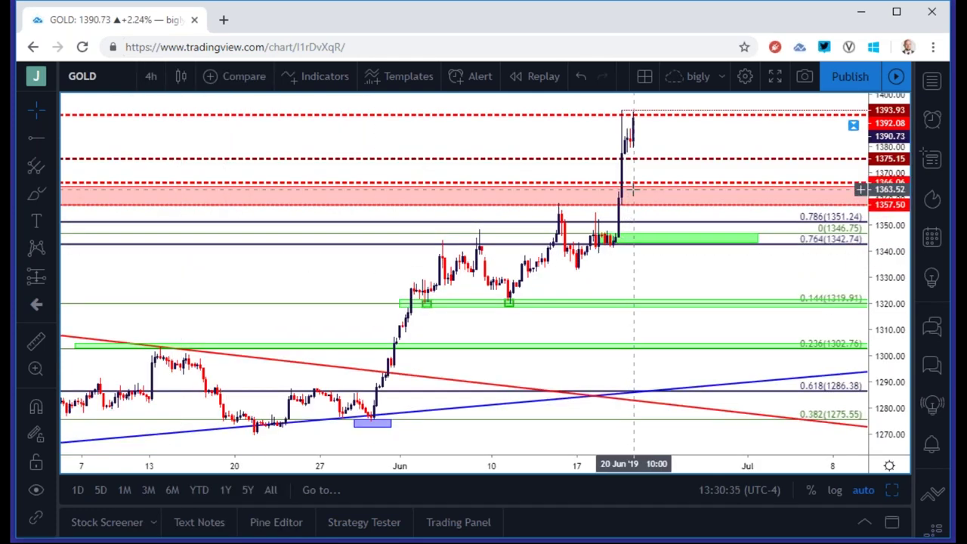
click(892, 490)
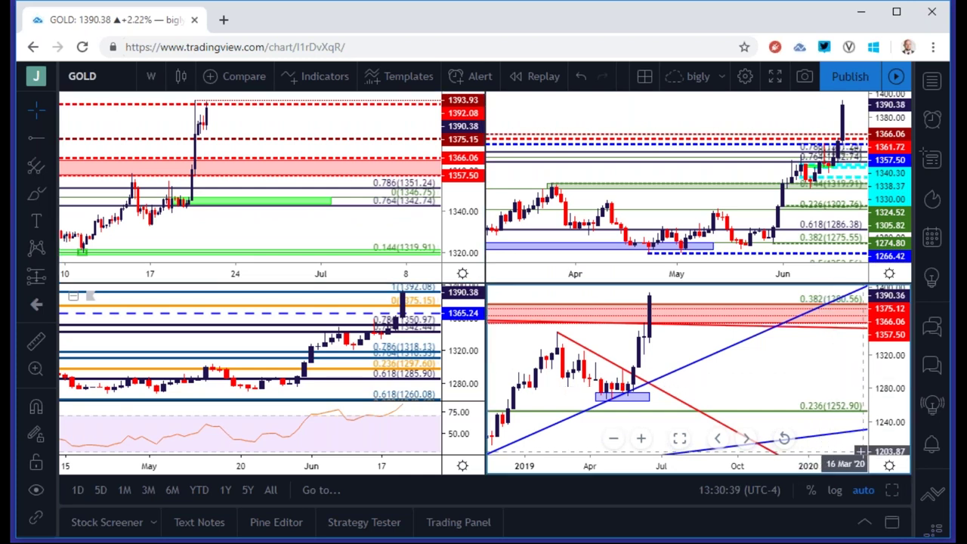
click(890, 489)
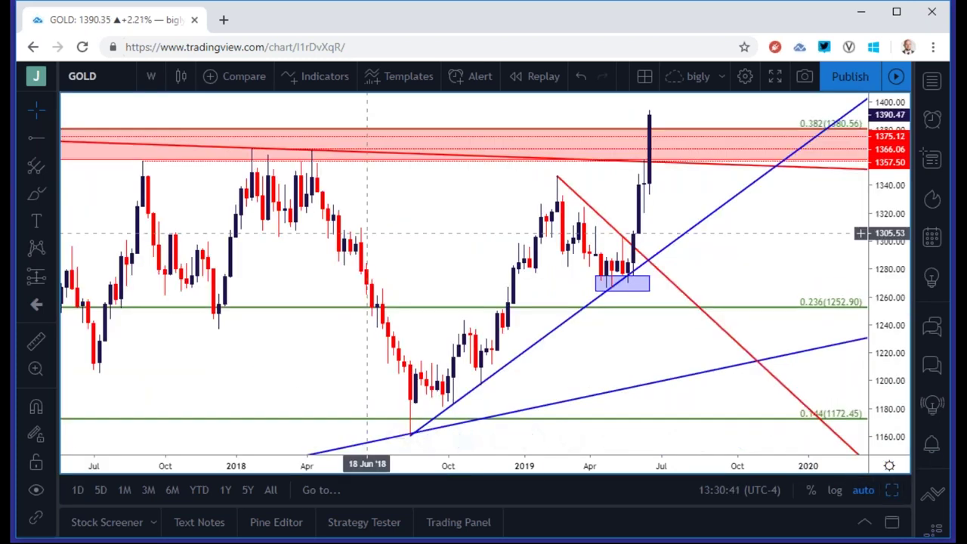
click(151, 76)
click(182, 397)
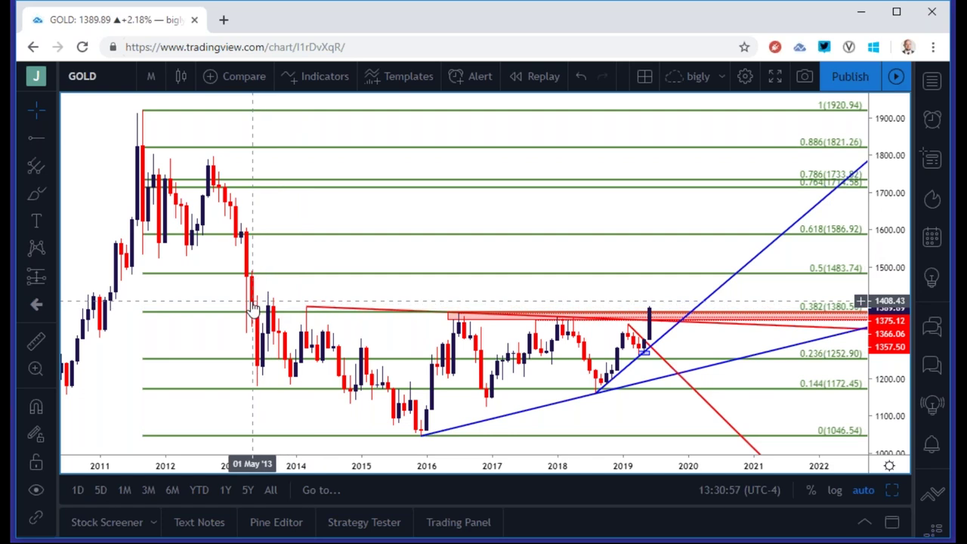
Inspect the red trend line and move the monthly GOLD chart to weekly candles.
click(308, 311)
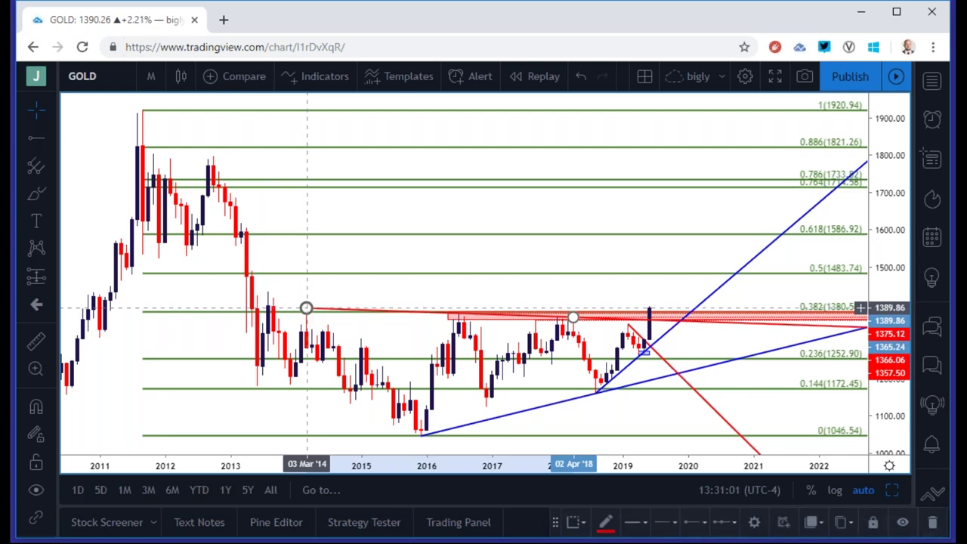
click(325, 297)
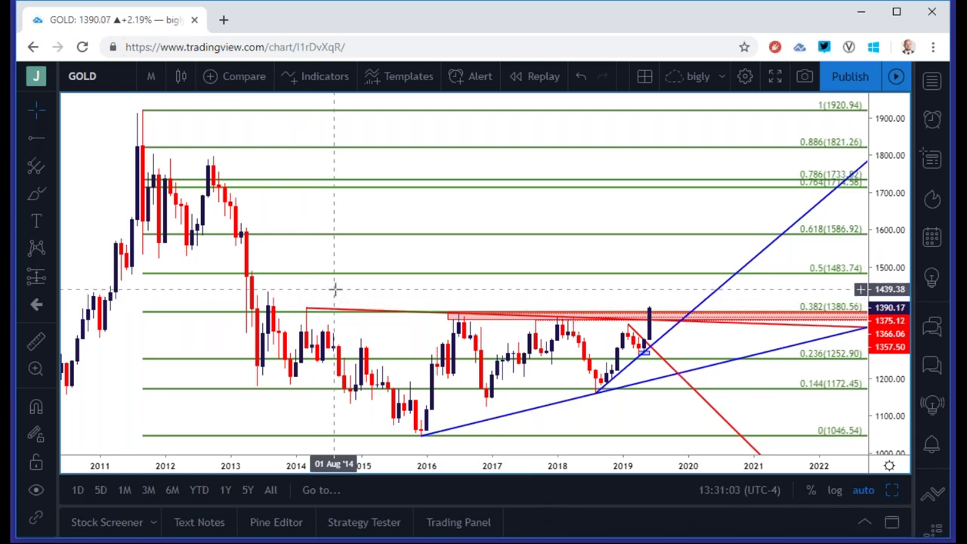
scroll(335, 289, up, 3)
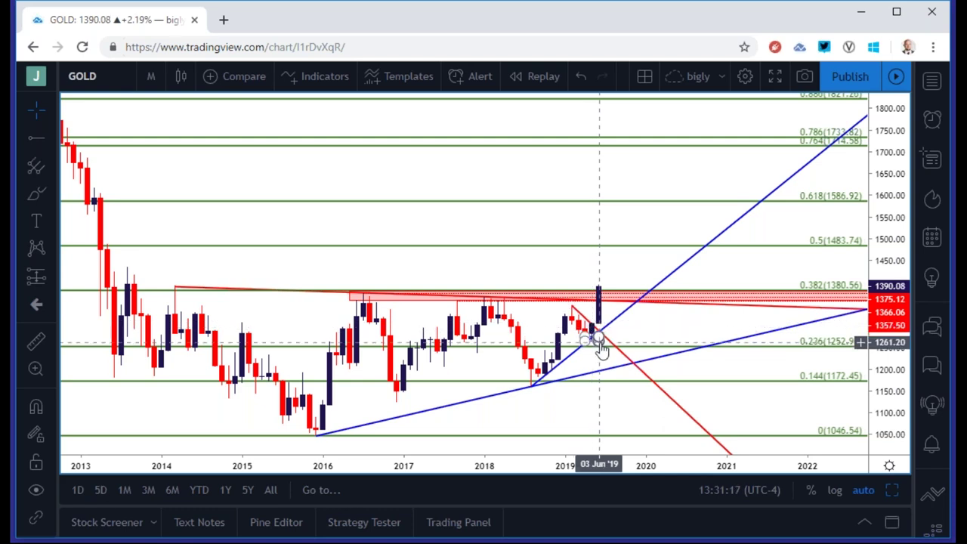
click(151, 78)
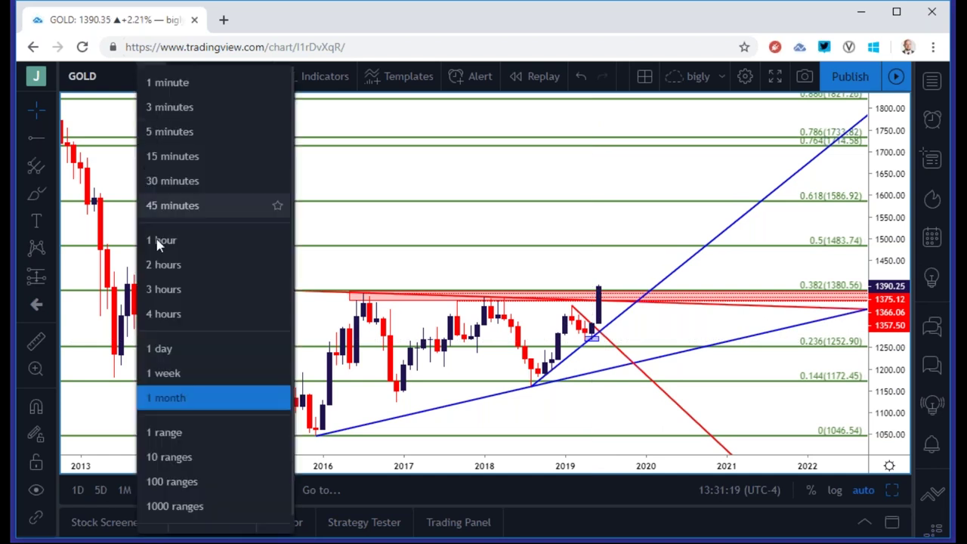
click(170, 371)
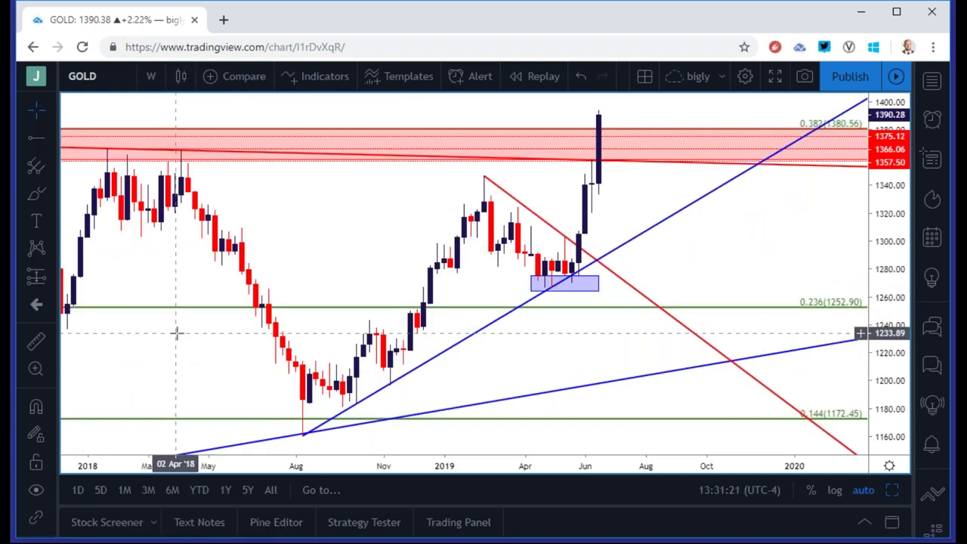
Drop GOLD to 4-hour candles and return to the four-chart grid.
scroll(241, 340, down, 2)
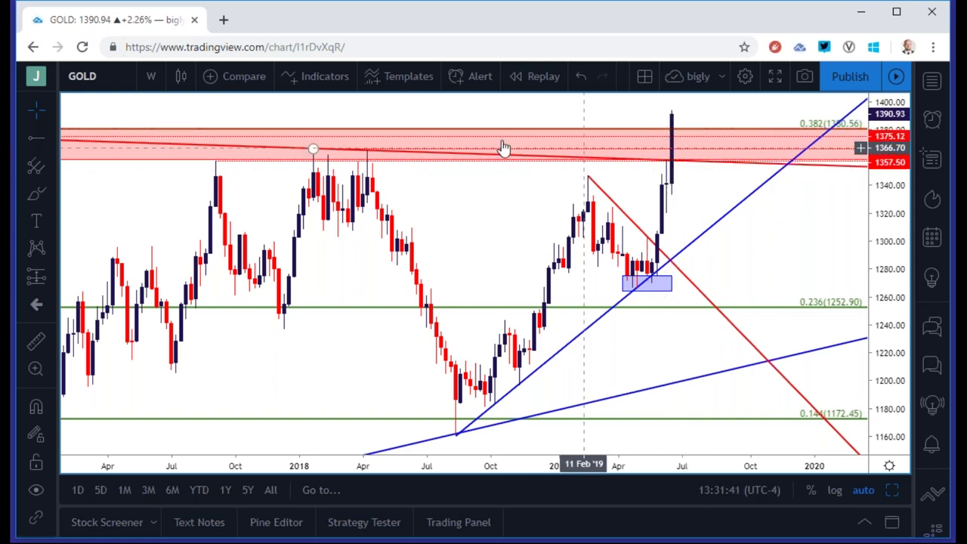
click(150, 76)
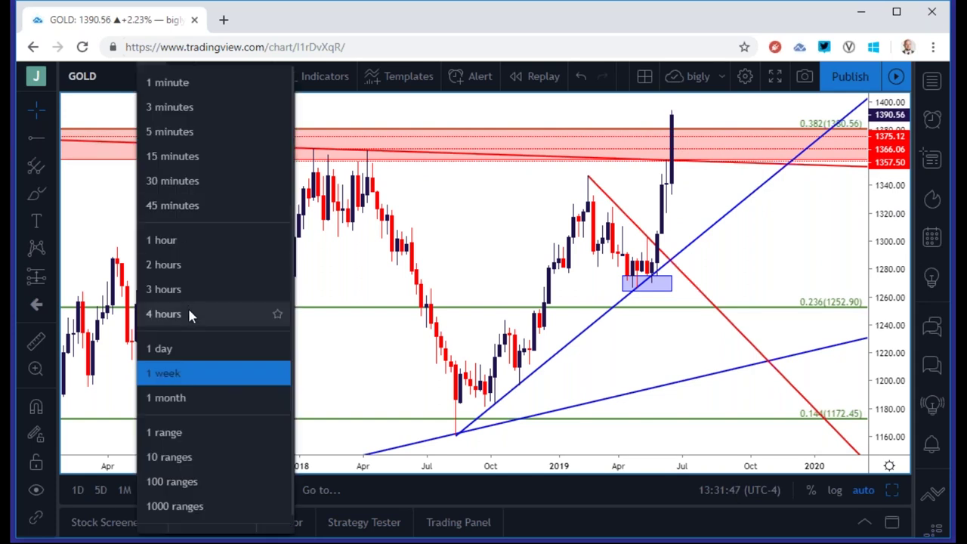
click(189, 314)
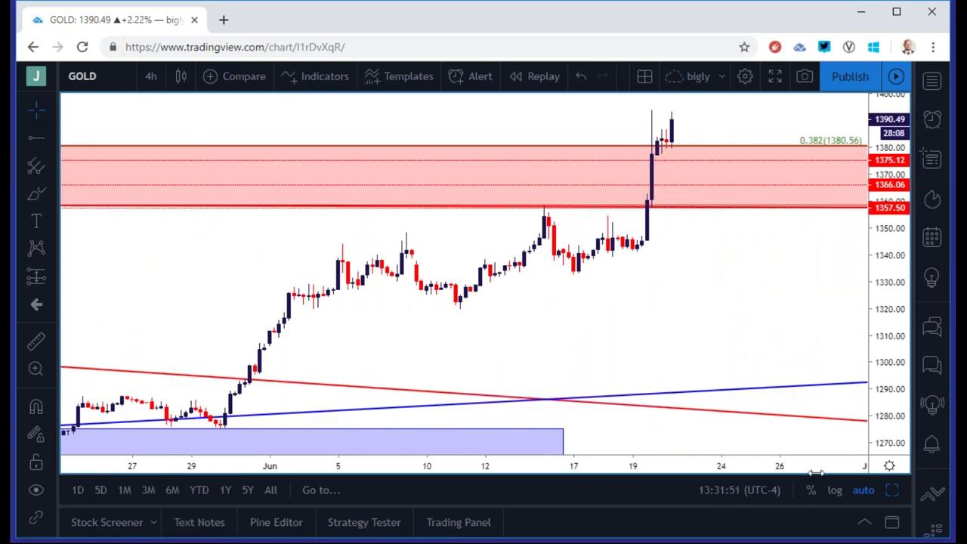
click(890, 490)
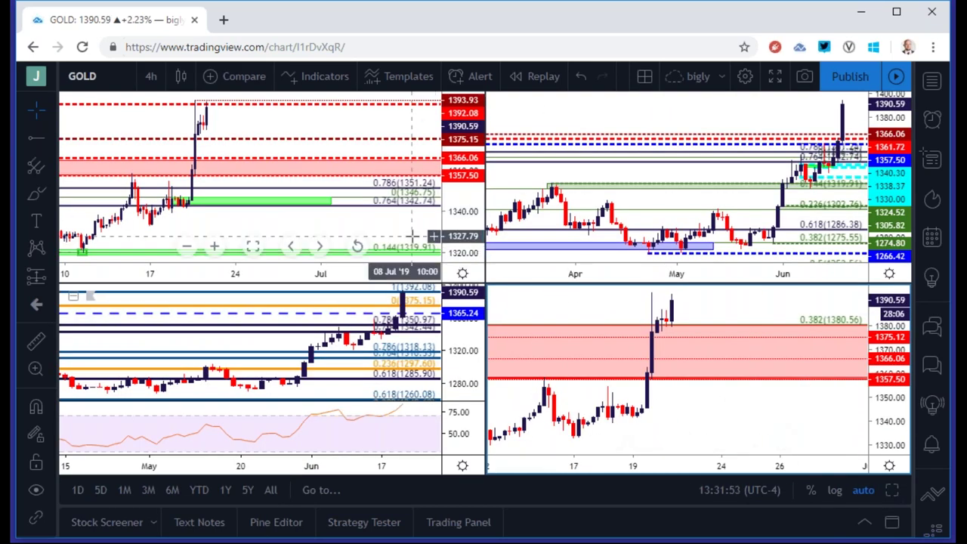
Maximize the annotated 4-hour GOLD chart and inspect its recent-high drawing and 1345 demand zone.
click(894, 490)
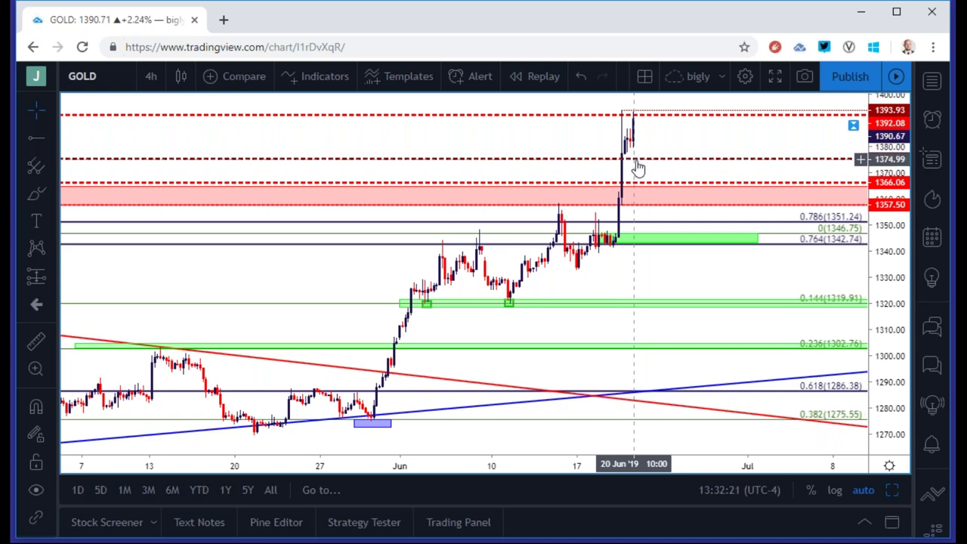
click(651, 112)
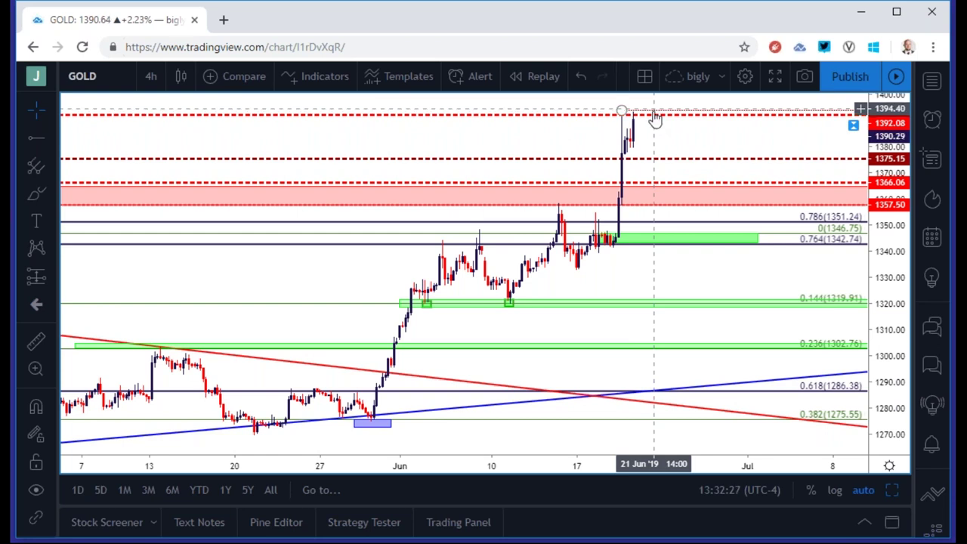
click(649, 238)
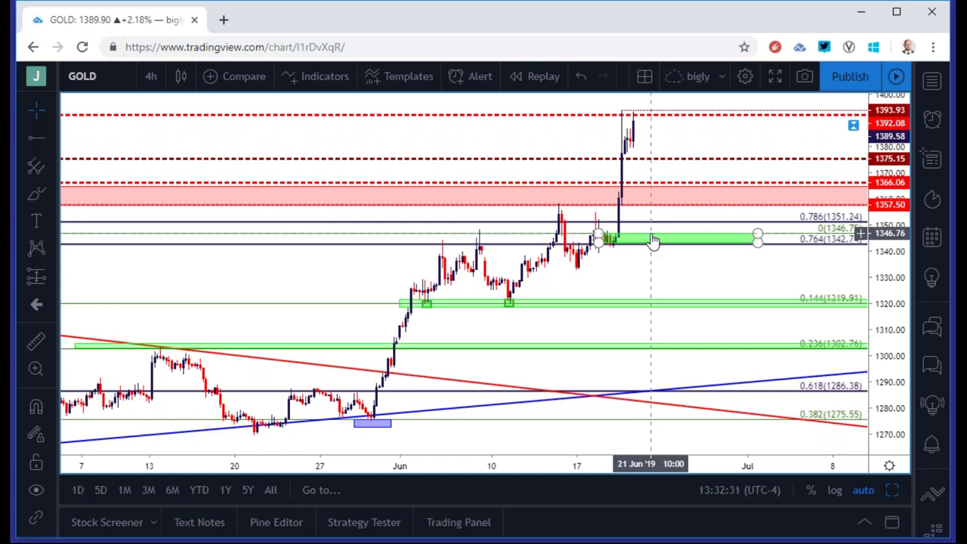
click(662, 213)
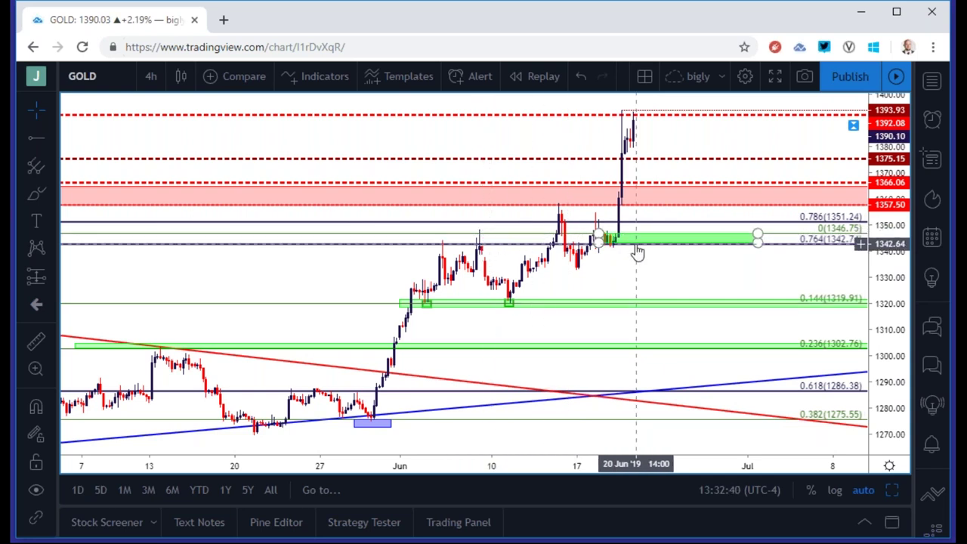
click(151, 76)
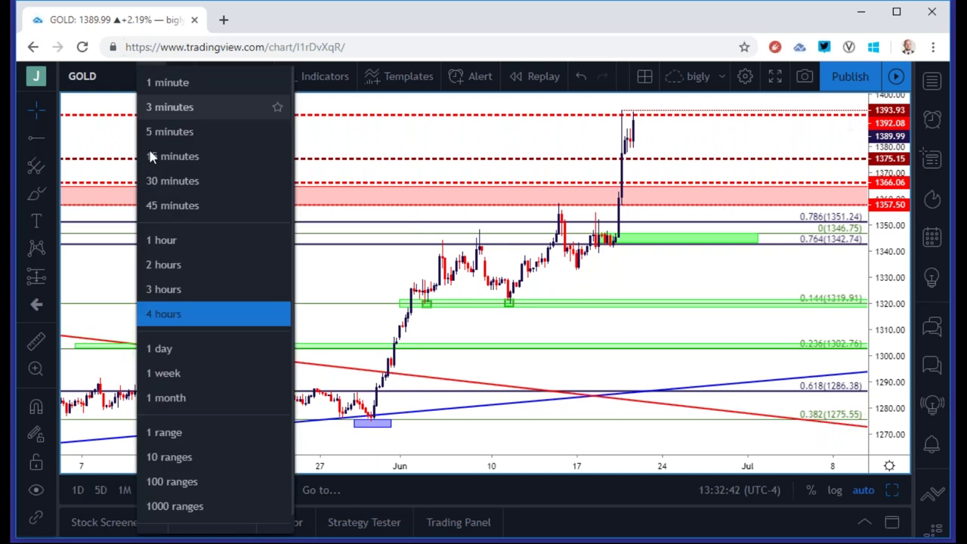
Show GOLD on the 1-month chart zoomed in, then on the 1-day chart.
click(192, 401)
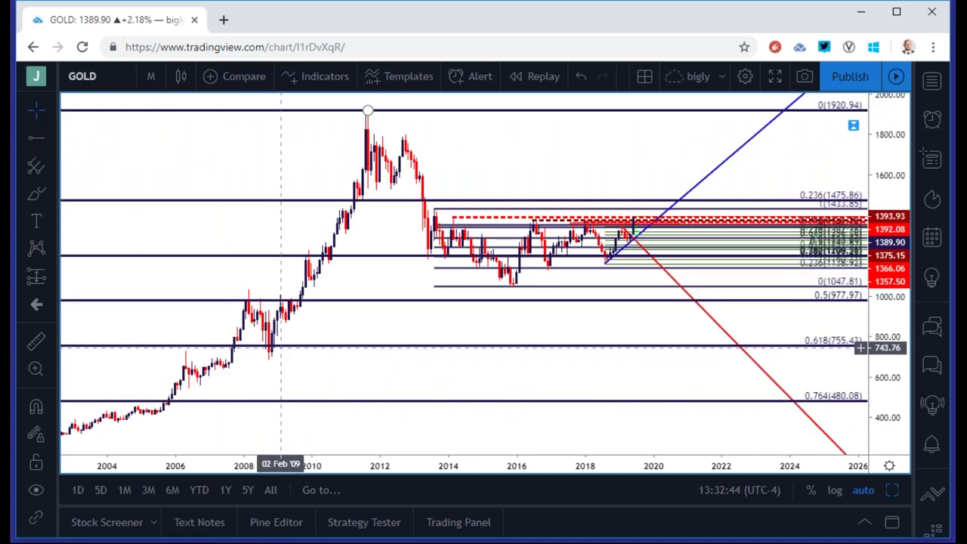
scroll(281, 347, up, 2)
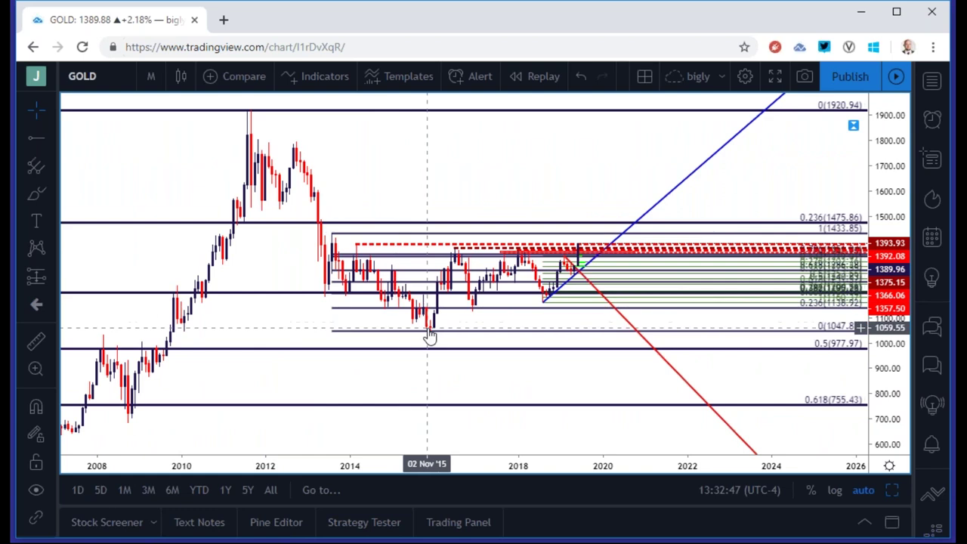
click(151, 75)
click(169, 347)
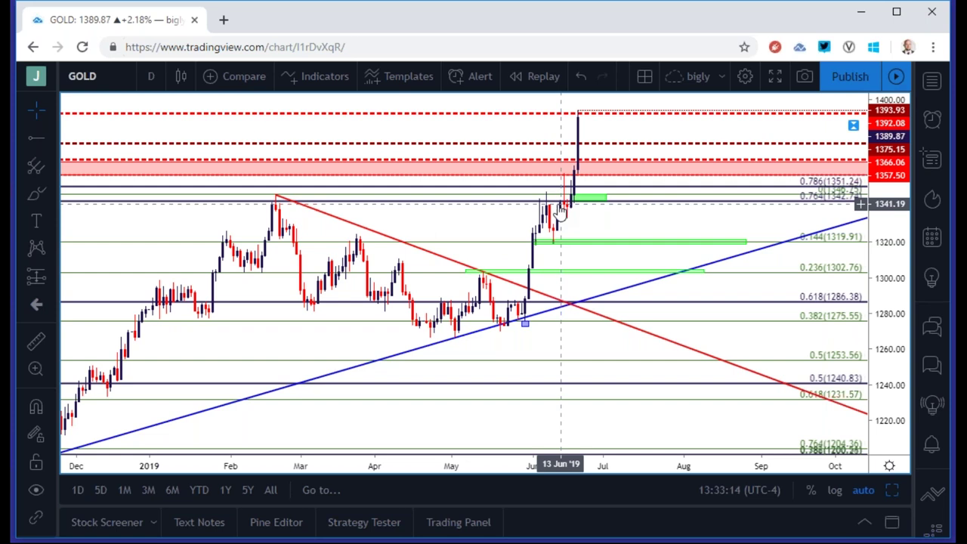
Drop GOLD to the 4-hour chart, then to 1-hour candles near 1389.
click(151, 76)
click(165, 315)
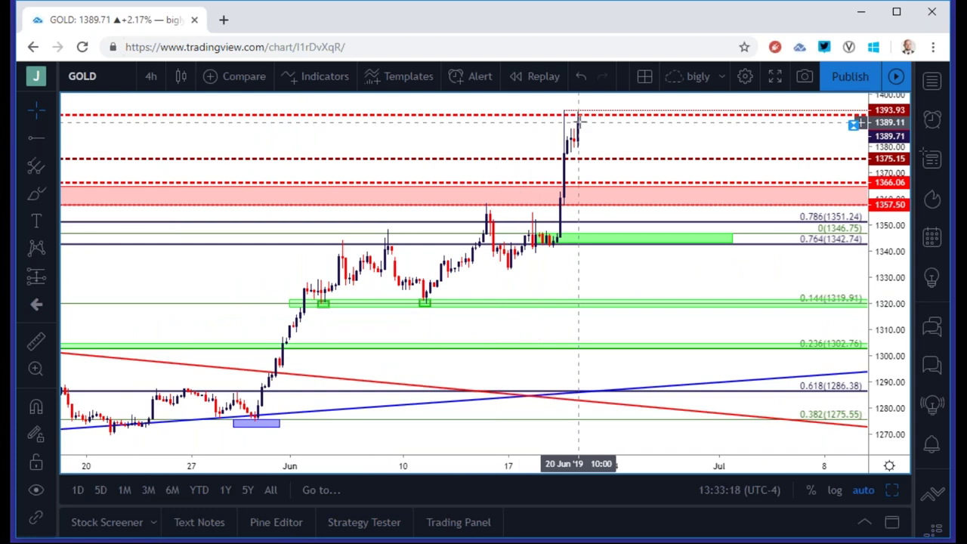
click(150, 76)
click(168, 239)
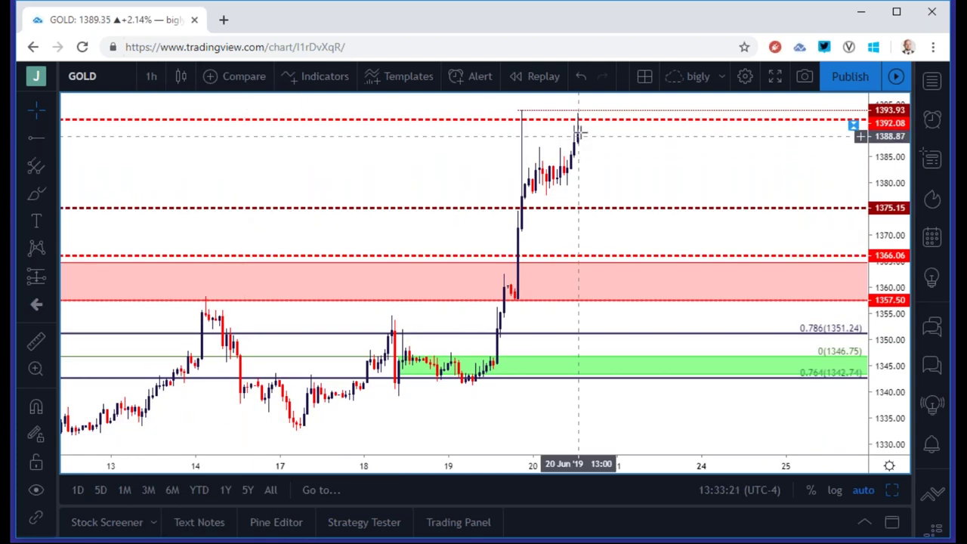
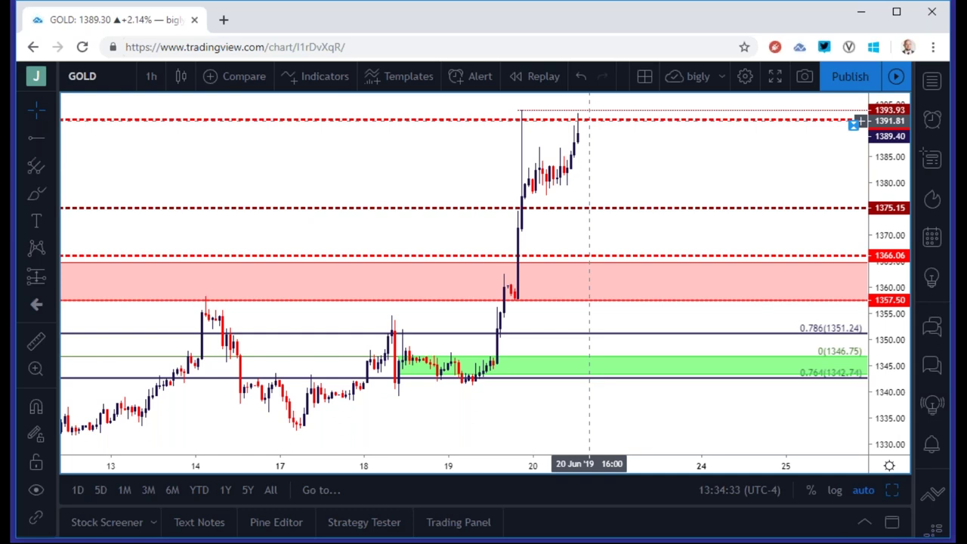
Change the chart symbol from GOLD to USOIL.
scroll(600, 170, down, 2)
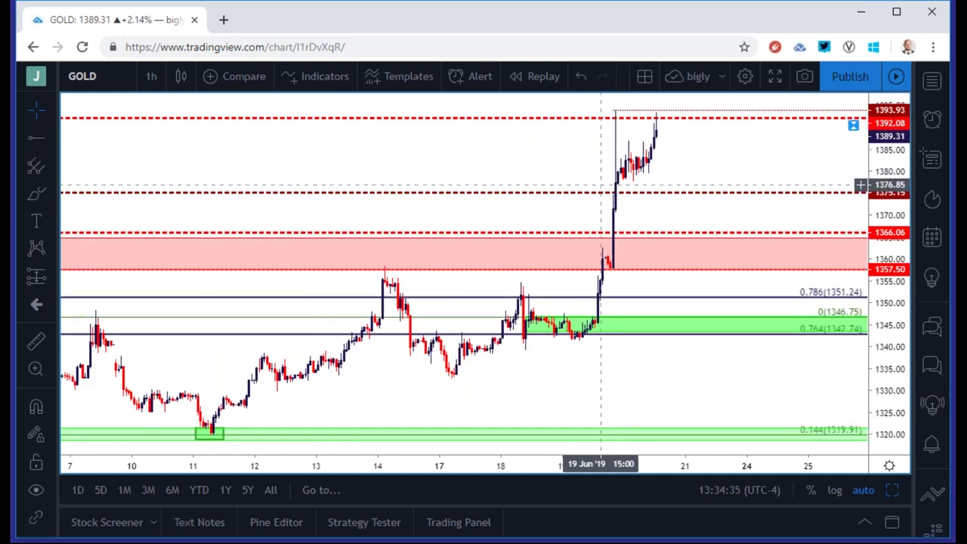
scroll(583, 172, down, 2)
scroll(584, 173, down, 2)
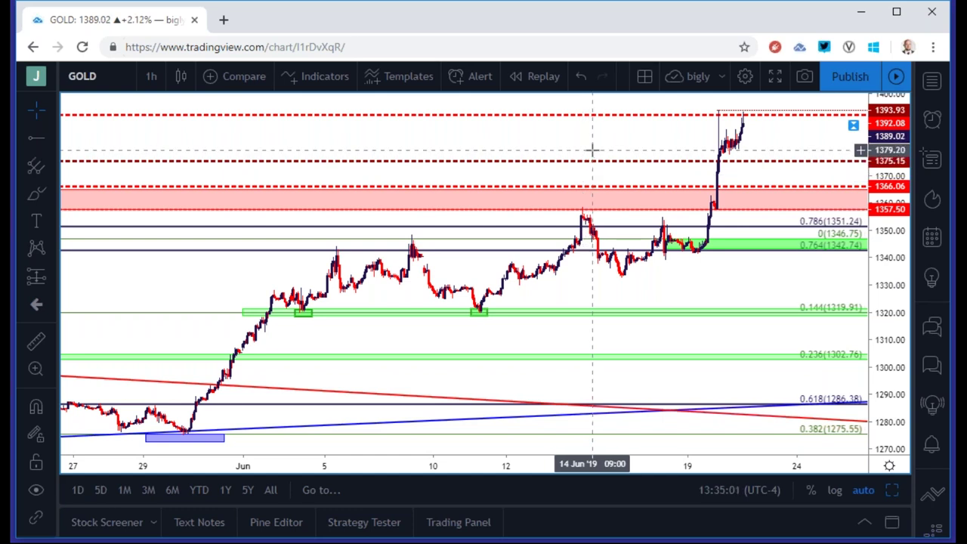
scroll(593, 150, down, 3)
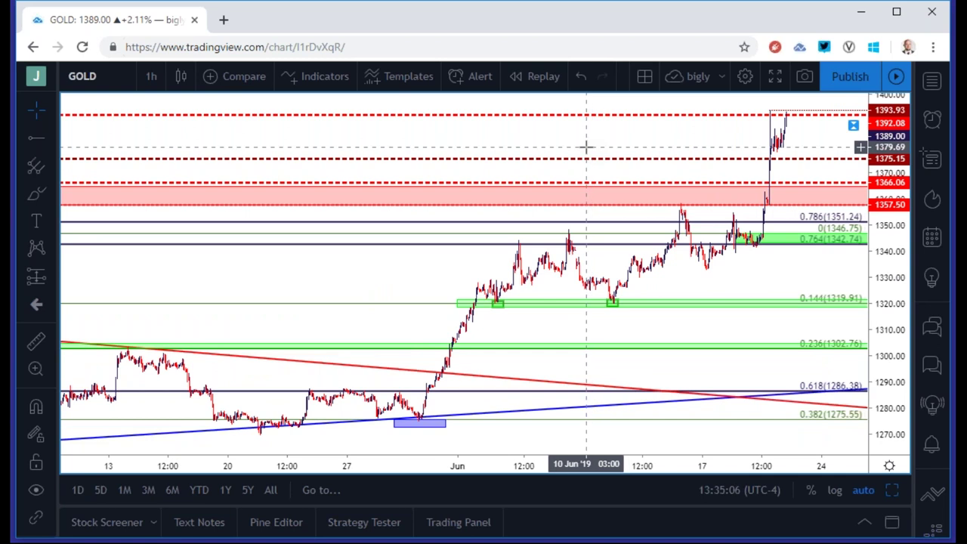
scroll(587, 147, up, 4)
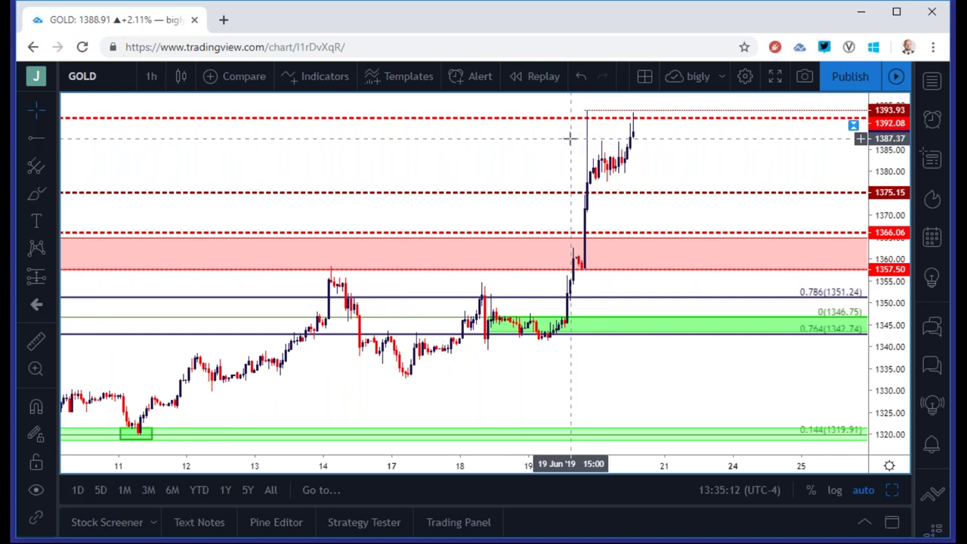
click(88, 80)
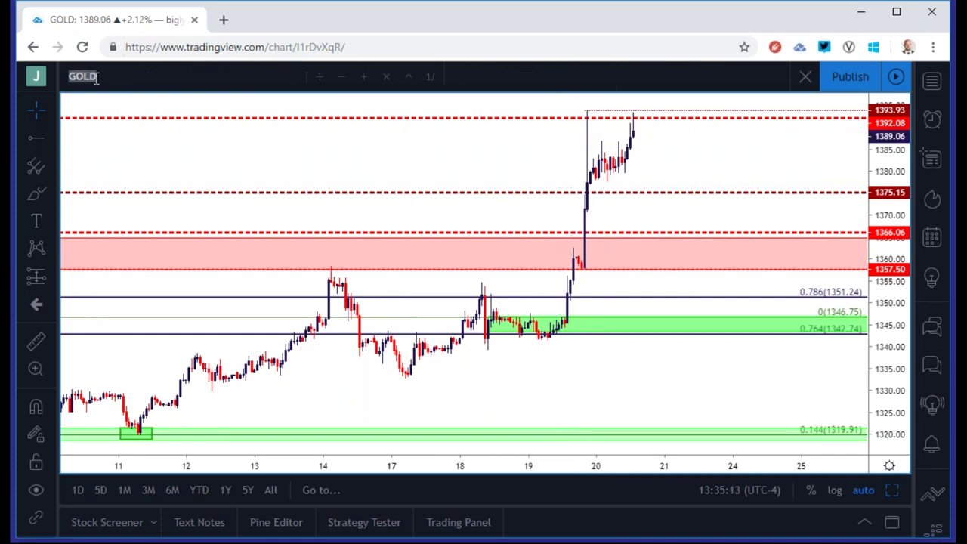
text(USOIL)
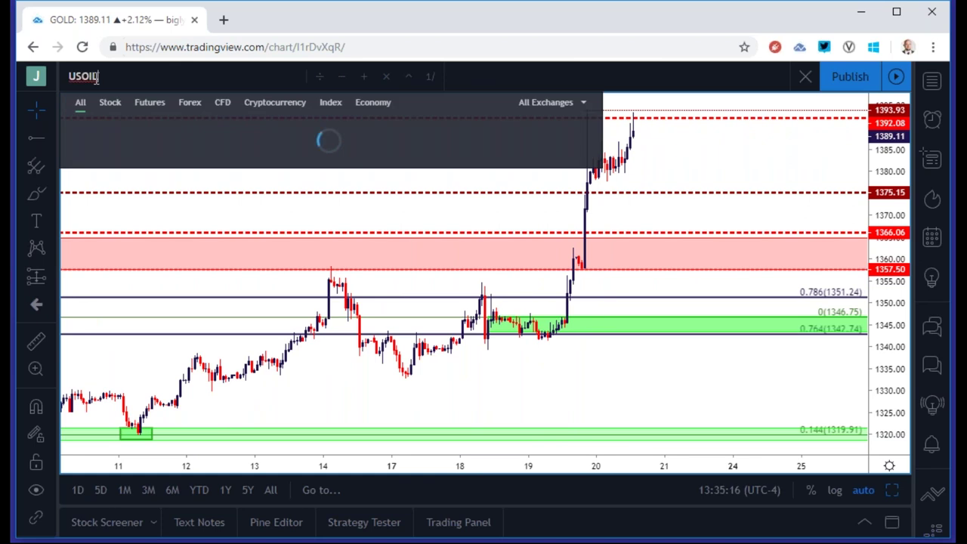
key(Return)
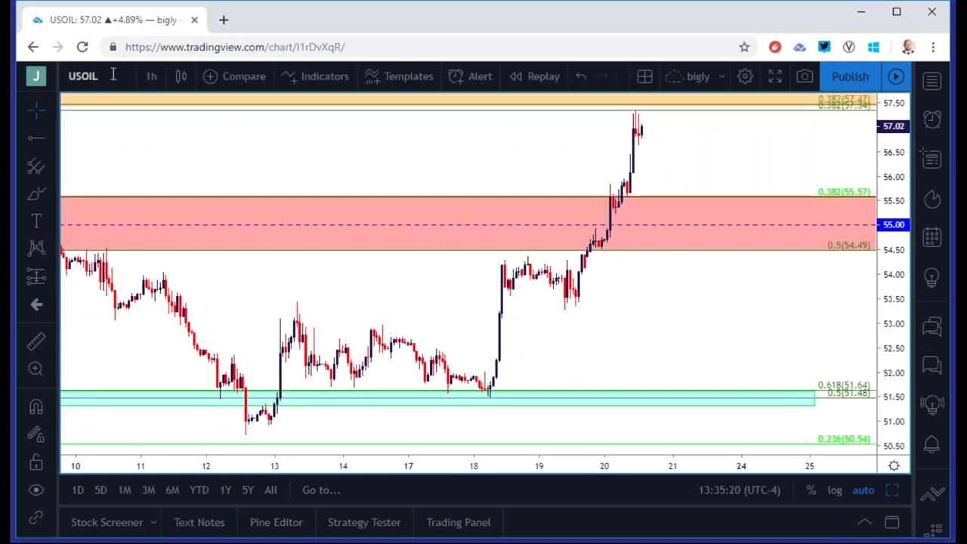
Put the USOIL chart on daily (1 day) candles.
click(147, 79)
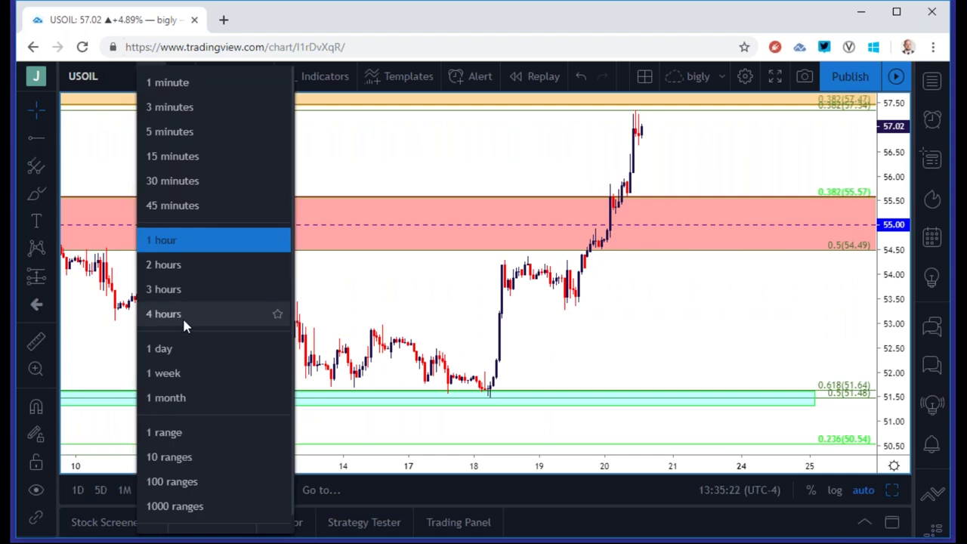
click(181, 342)
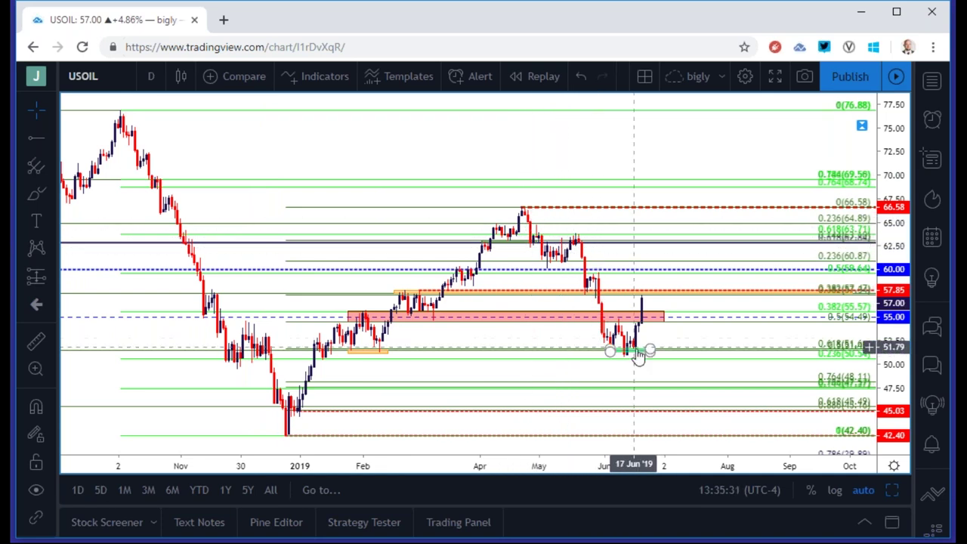
click(151, 75)
Switch USOIL to 4-hour candles, then hourly, and zoom the hourly chart in and out.
click(181, 312)
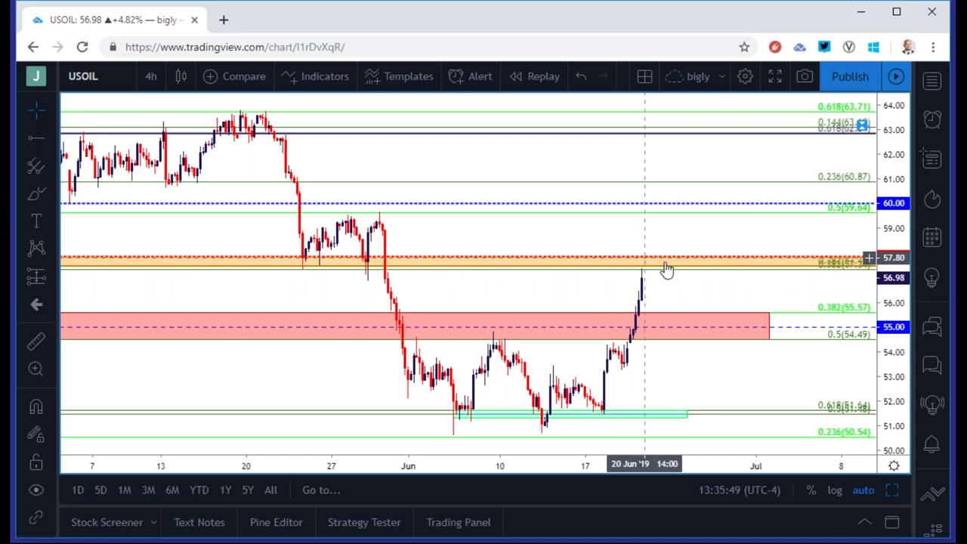
click(151, 76)
click(175, 241)
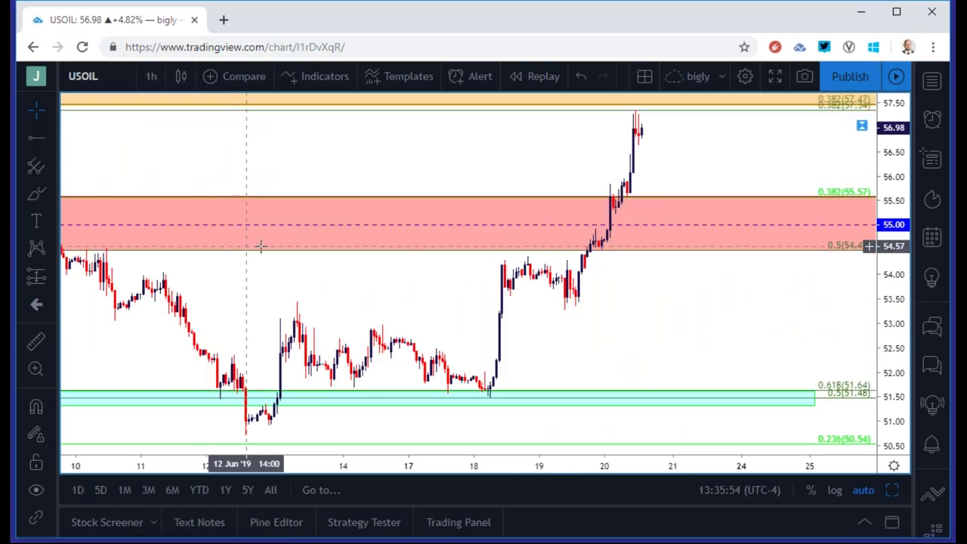
scroll(513, 173, up, 3)
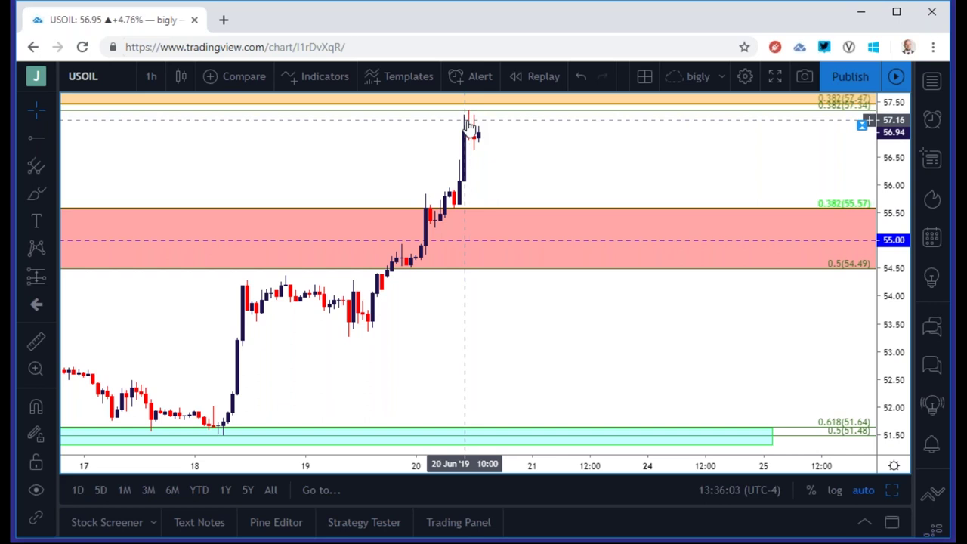
scroll(467, 123, down, 6)
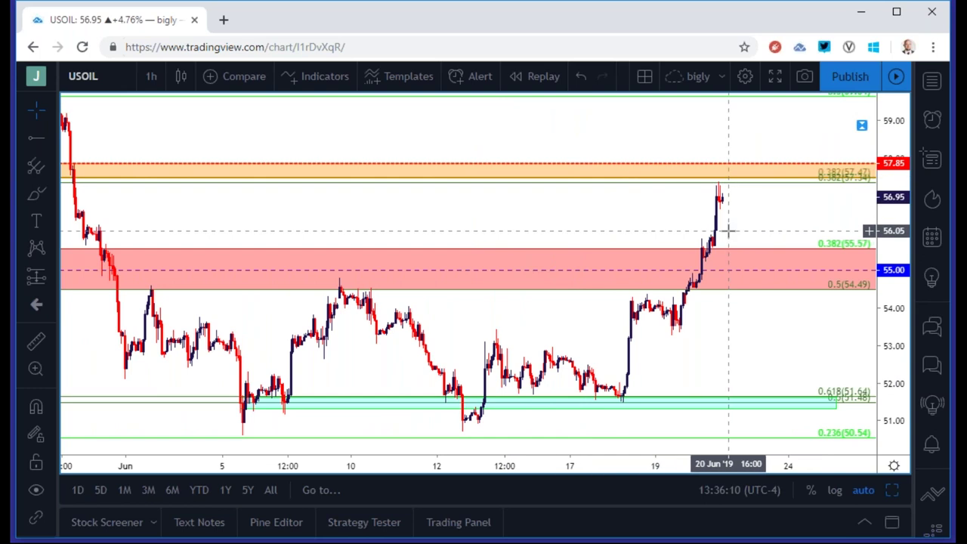
scroll(724, 227, down, 4)
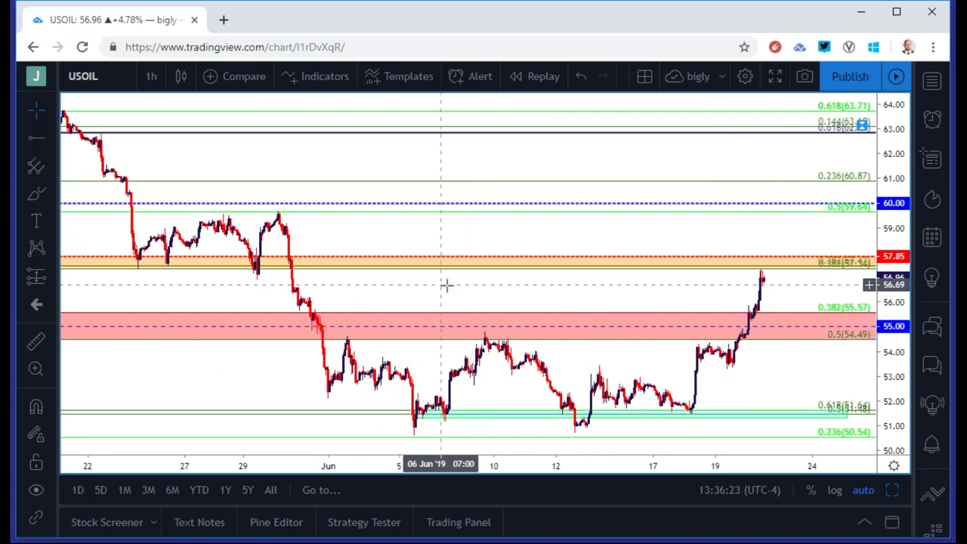
scroll(447, 281, up, 5)
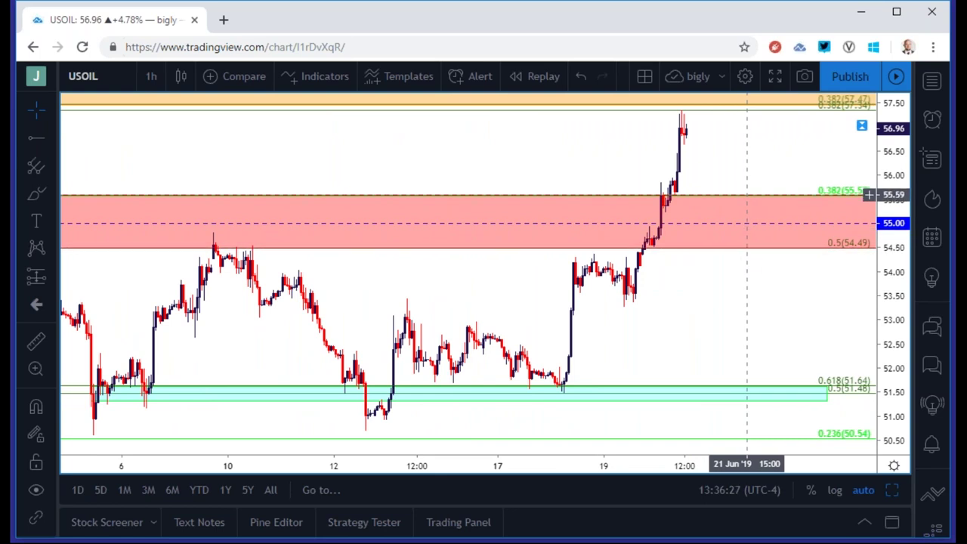
scroll(748, 202, down, 4)
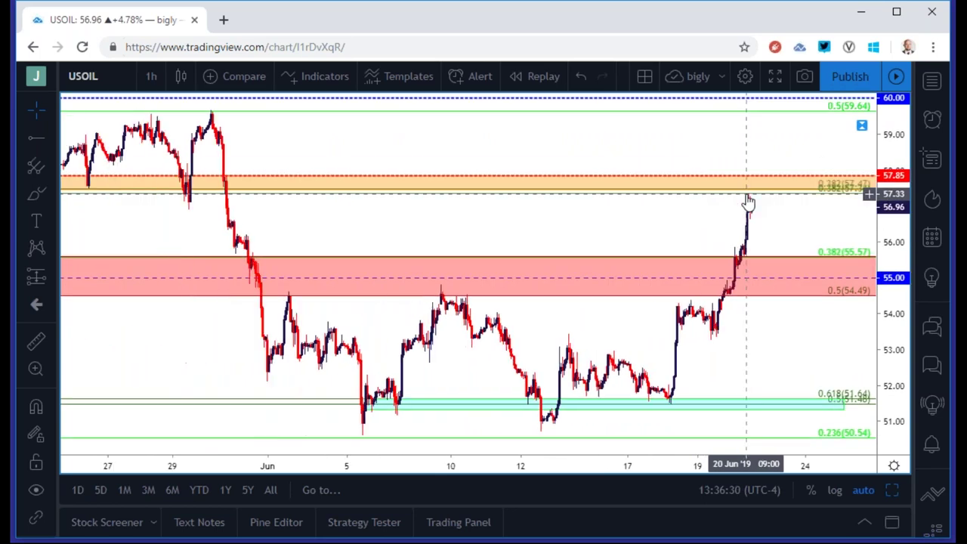
scroll(446, 203, down, 1)
scroll(383, 157, down, 2)
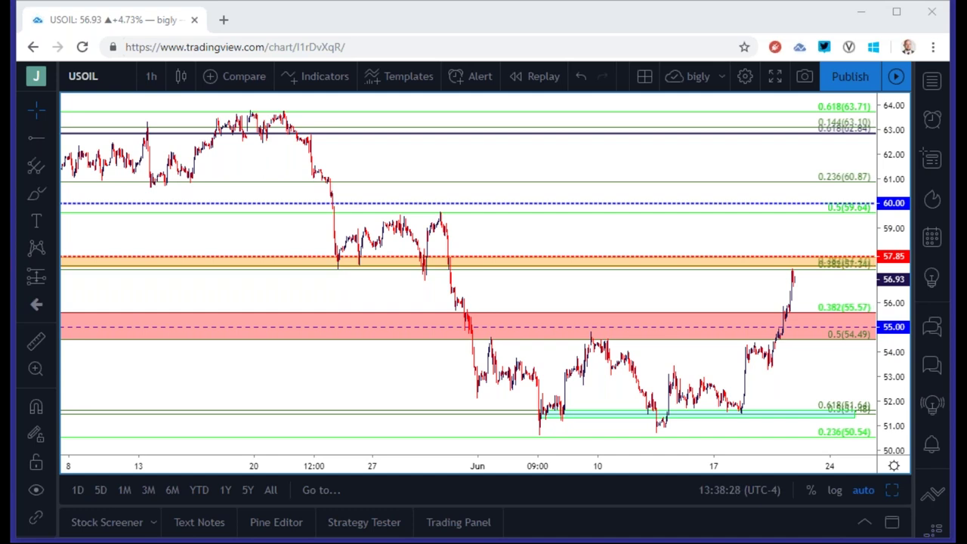
Load EURUSD from the symbol search results.
click(121, 75)
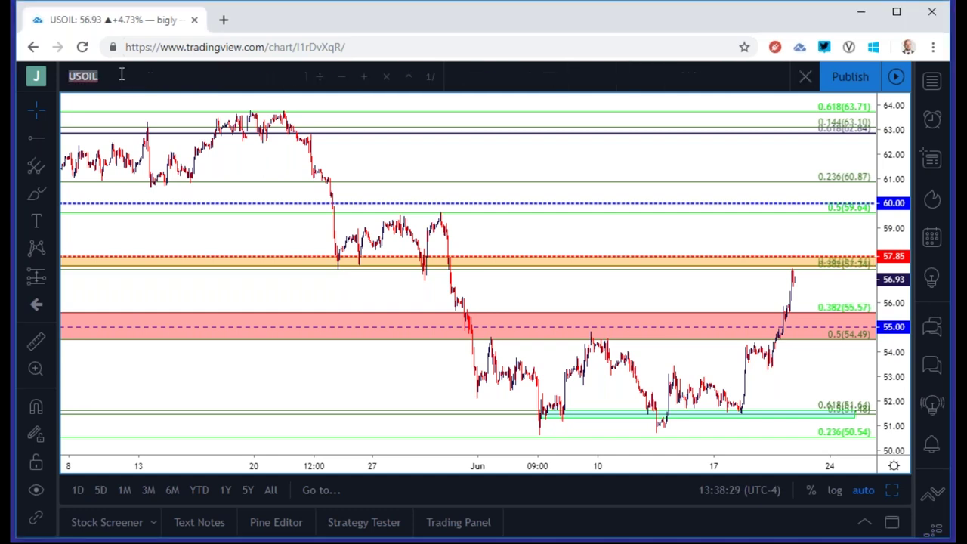
text(EURUSD)
key(Down)
key(Down)
key(Down)
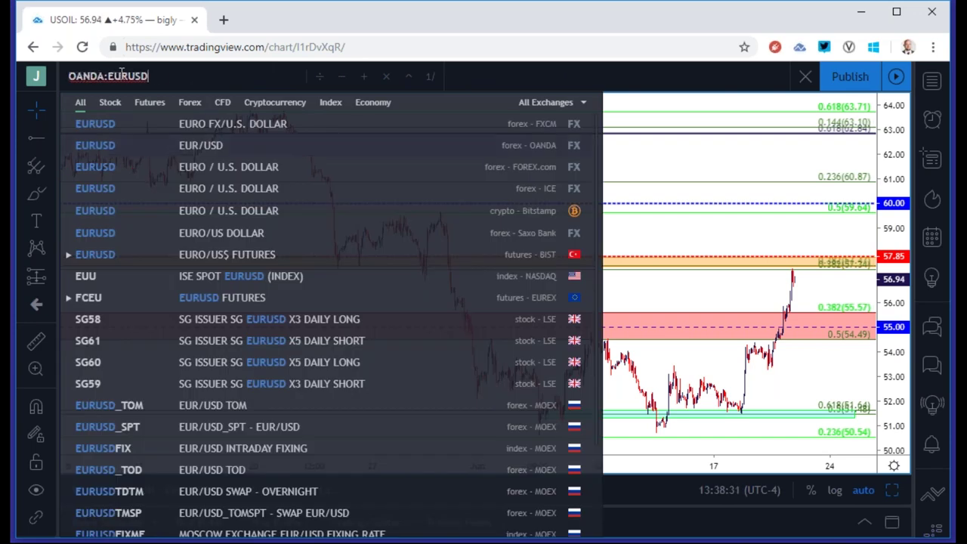
key(Return)
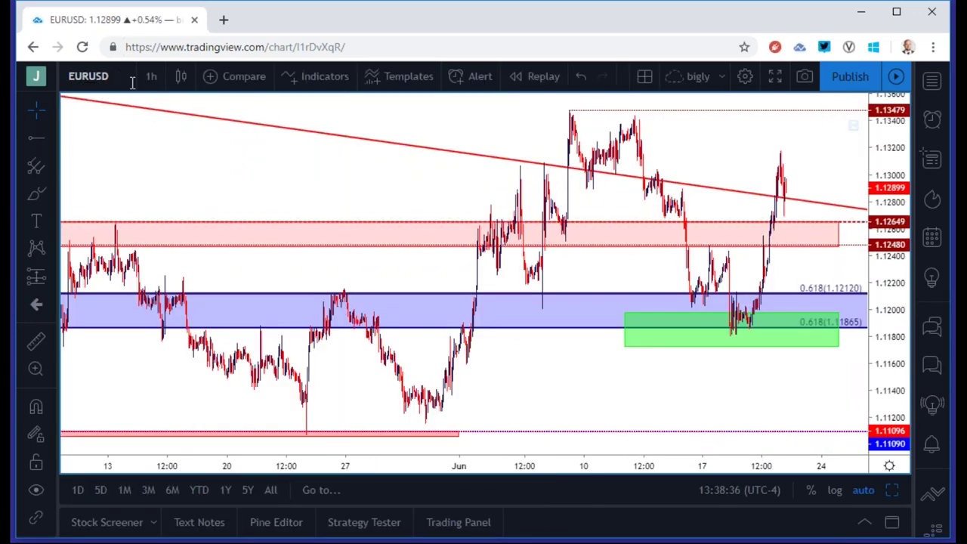
Set EURUSD to 4-hour candles, then to the weekly timeframe.
click(148, 78)
click(174, 315)
scroll(175, 303, down, 6)
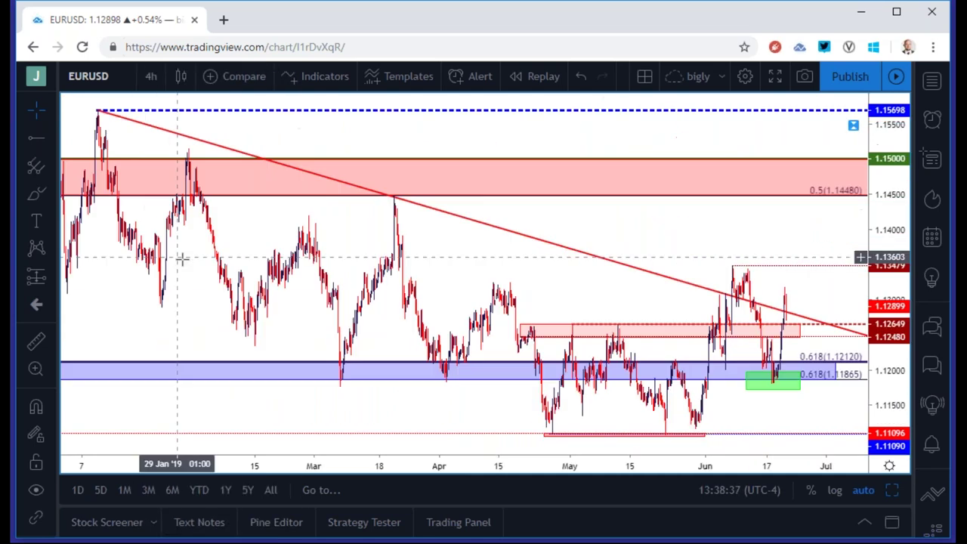
scroll(200, 260, up, 3)
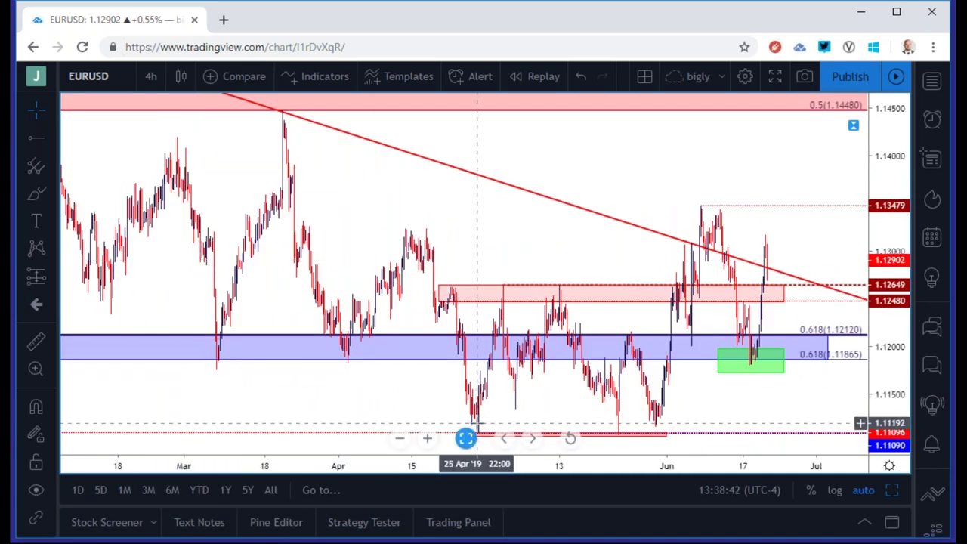
click(150, 76)
click(190, 364)
scroll(227, 347, up, 4)
scroll(242, 349, up, 1)
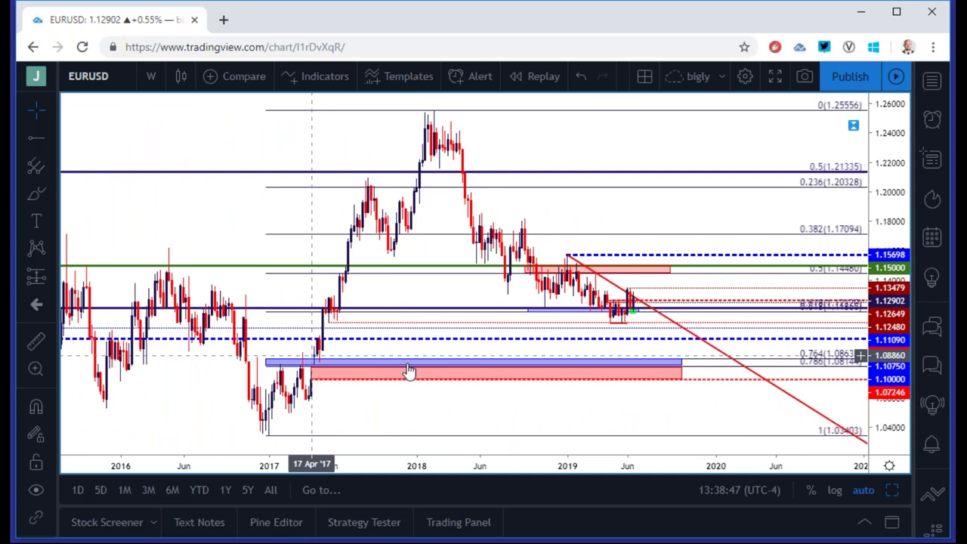
Check the 1.08 zone, the 1.11096 drawing and a level line, then choose Trend Line.
click(552, 363)
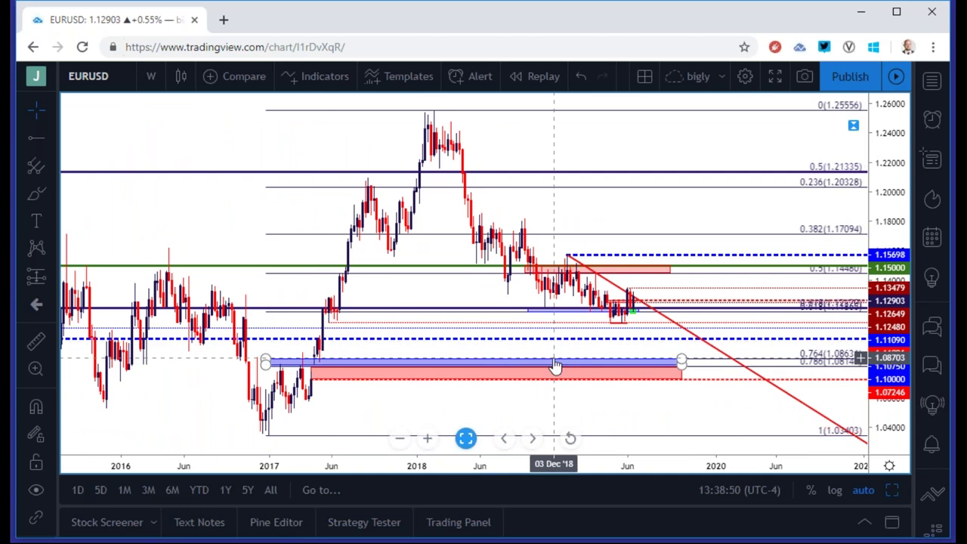
click(611, 325)
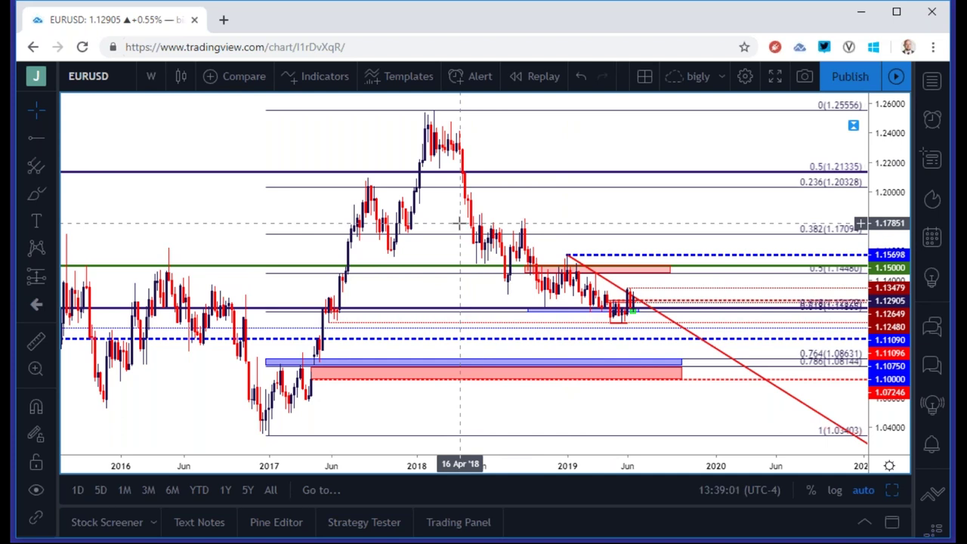
click(464, 266)
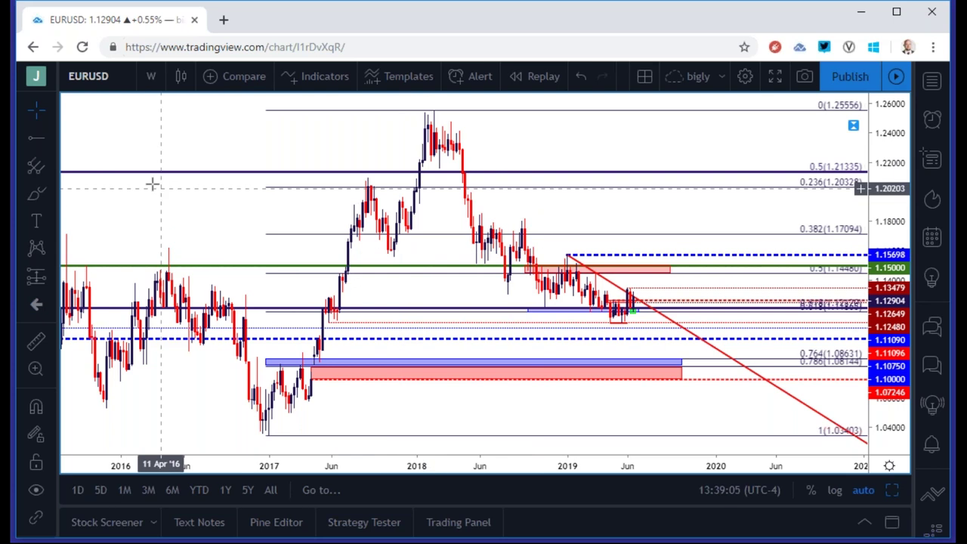
click(47, 140)
click(91, 113)
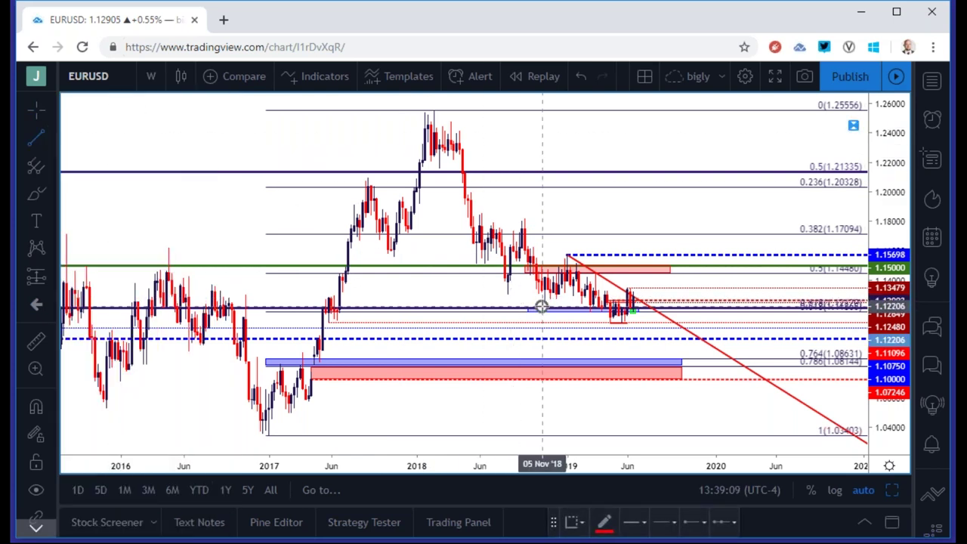
Draw a new trend line from November 2018 to April 2019.
click(541, 306)
click(614, 321)
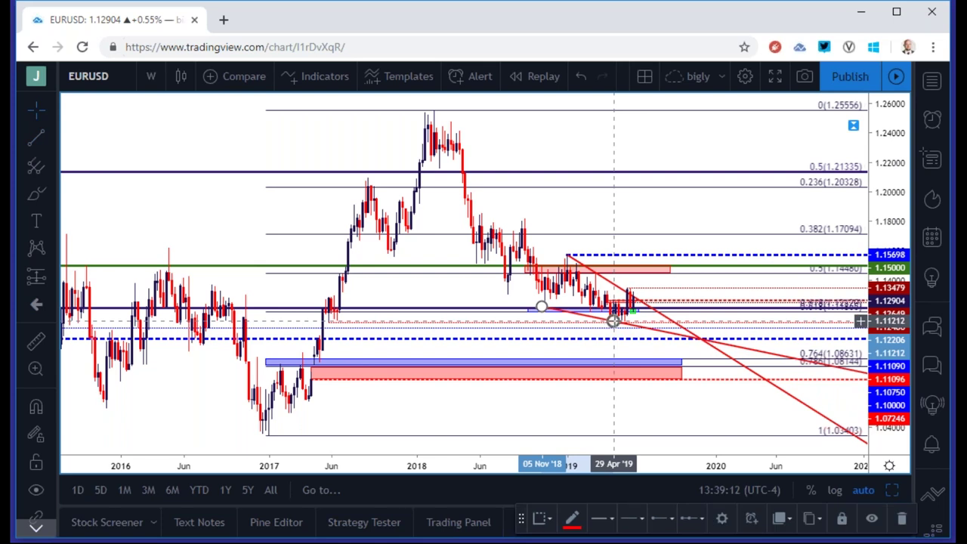
scroll(588, 343, up, 2)
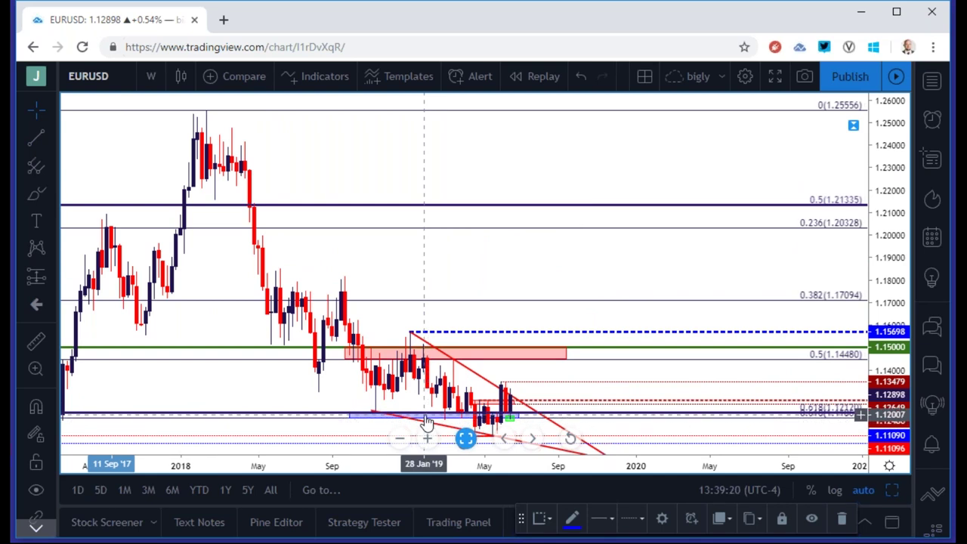
scroll(546, 291, down, 2)
Drag the blue trend line near the lows up to about 1.119.
click(539, 318)
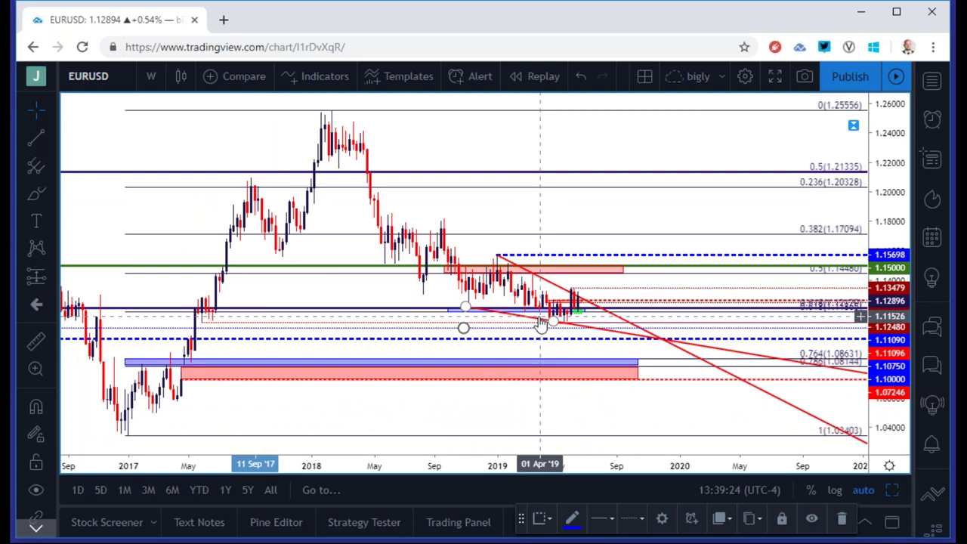
drag(541, 325, 561, 319)
click(561, 295)
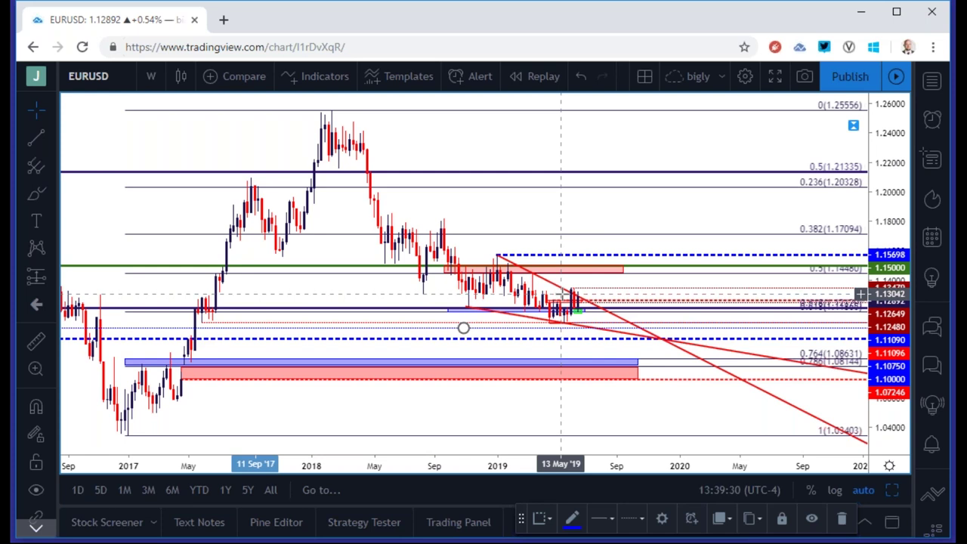
scroll(555, 296, down, 1)
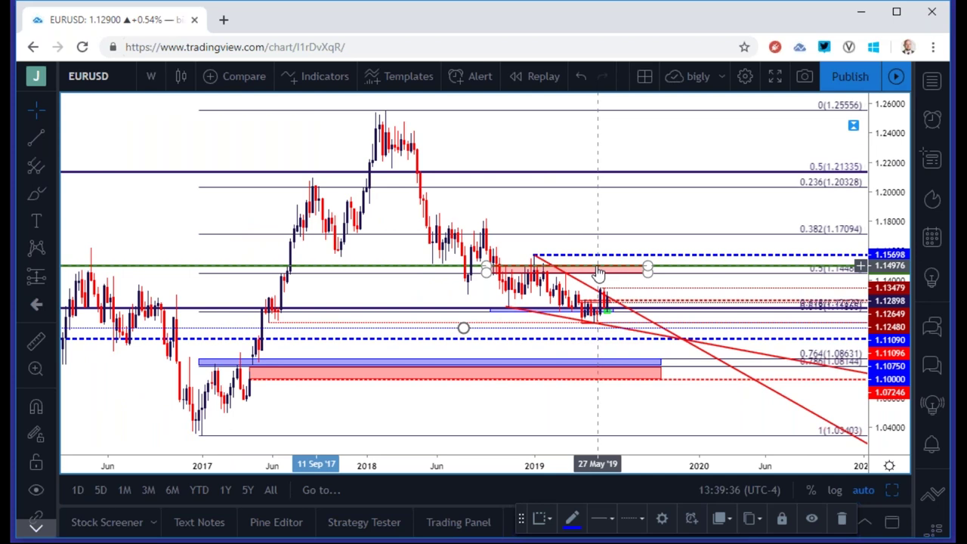
click(117, 78)
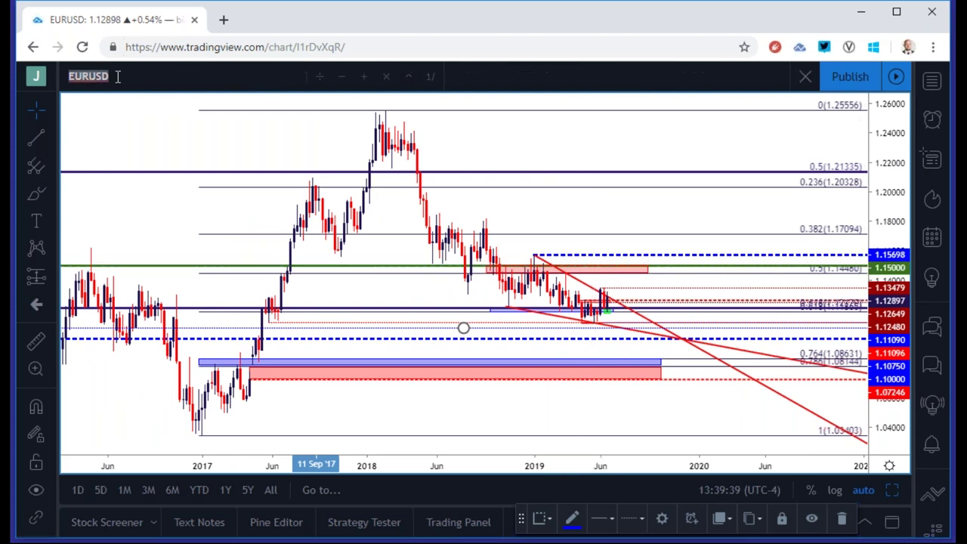
Load FX_IDC USDJPY and set it to the 1-day timeframe.
text(USDJPY)
key(Down)
key(Down)
key(Down)
key(Down)
key(Return)
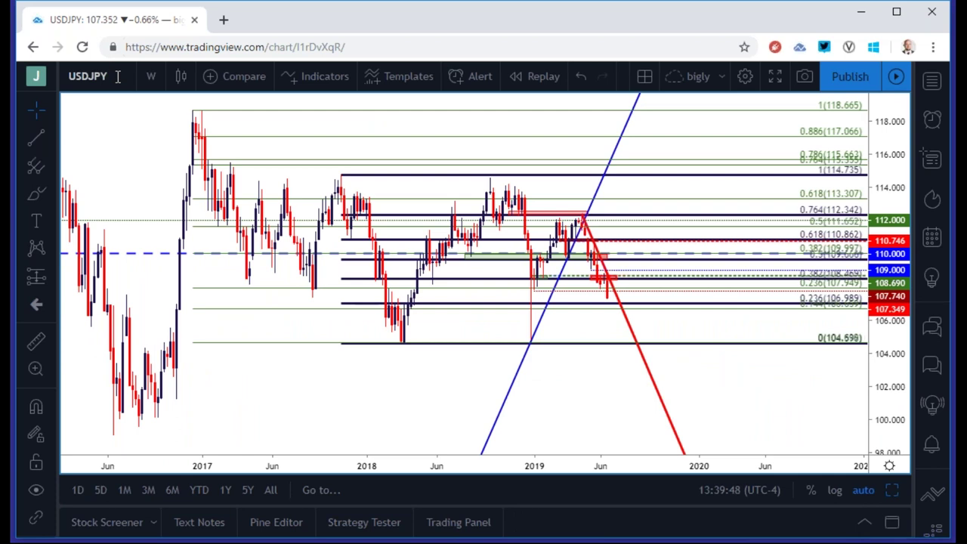
click(145, 76)
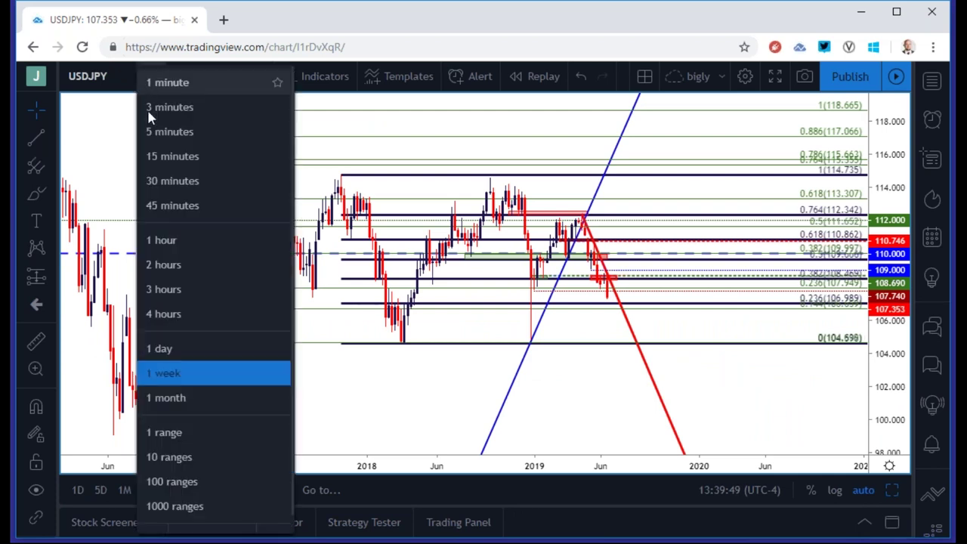
click(180, 347)
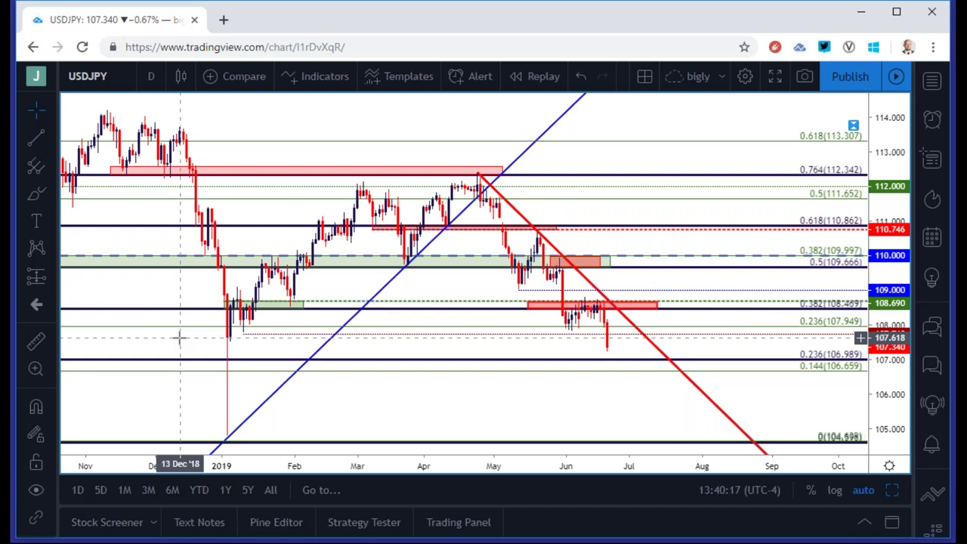
Load the FX_IDC:NZDUSD chart from the symbol search.
click(115, 83)
text(NZDUSD)
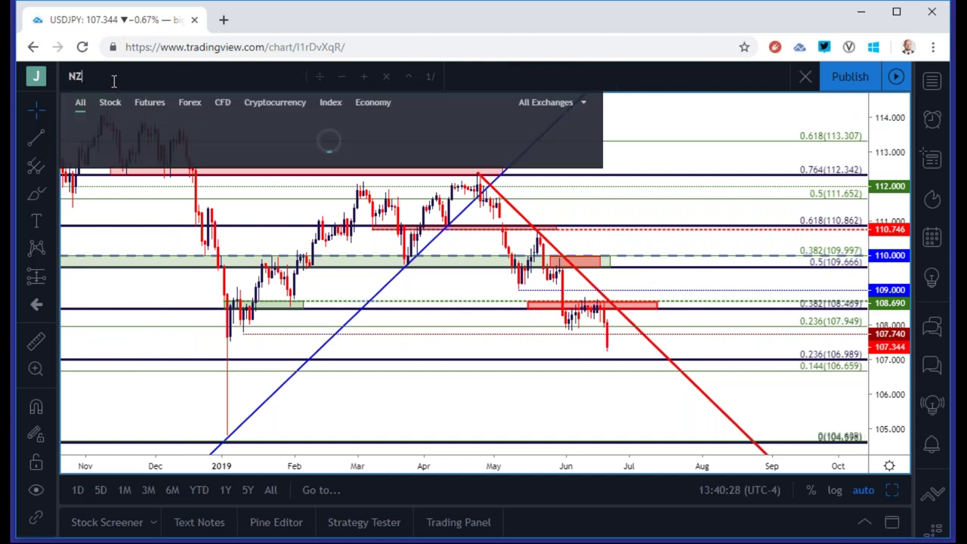
key(Down)
key(Down)
key(Down)
key(Down)
key(Down)
key(Up)
key(Return)
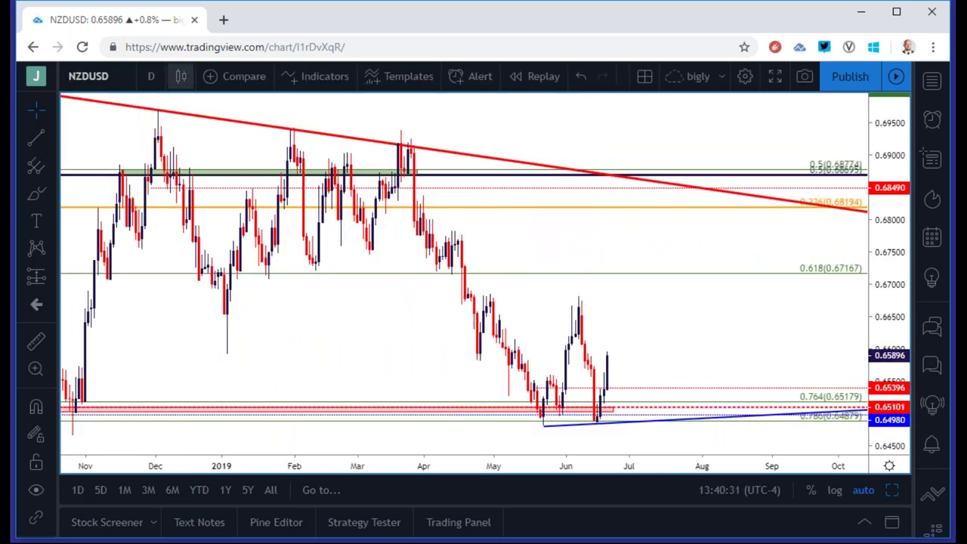
Zoom out and select the blue trendline under the recent lows.
scroll(365, 195, down, 5)
scroll(365, 195, up, 2)
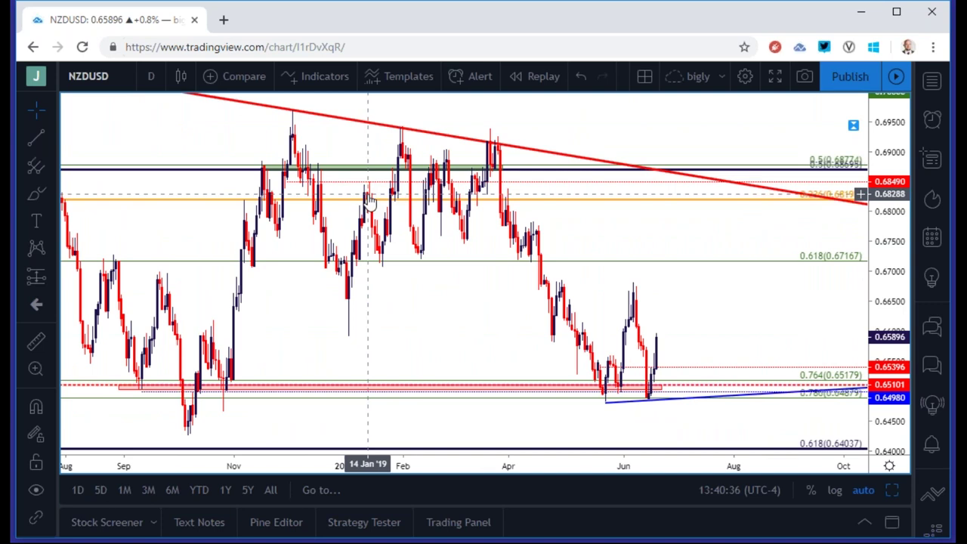
click(648, 401)
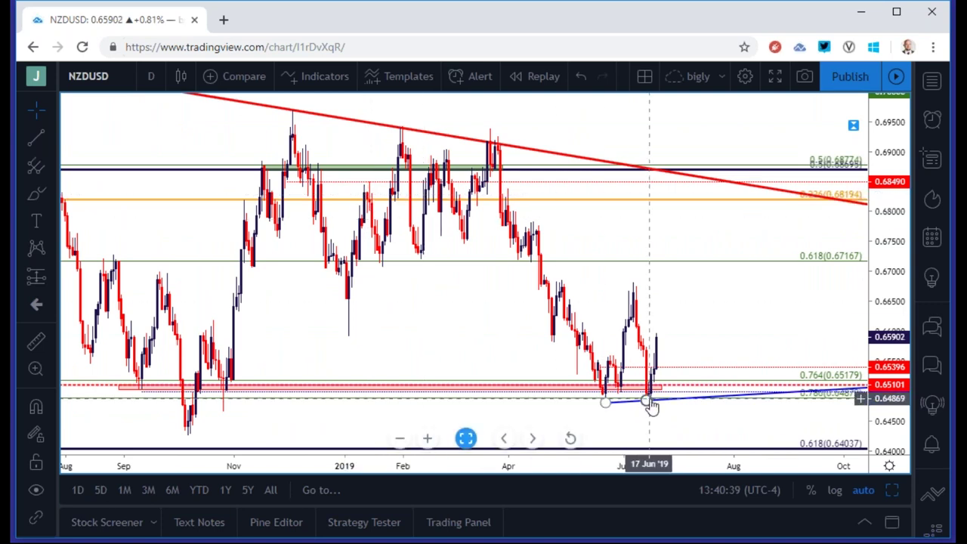
scroll(652, 406, down, 3)
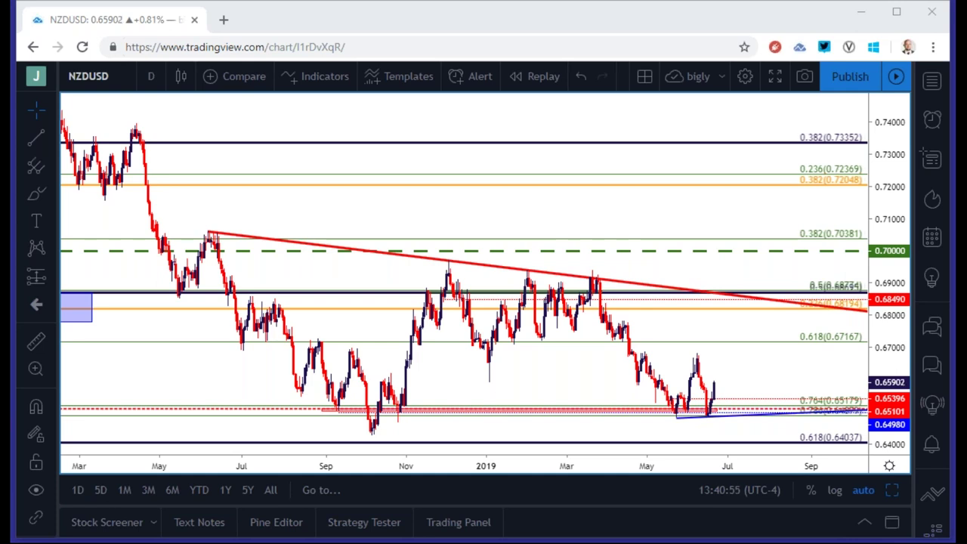
click(122, 72)
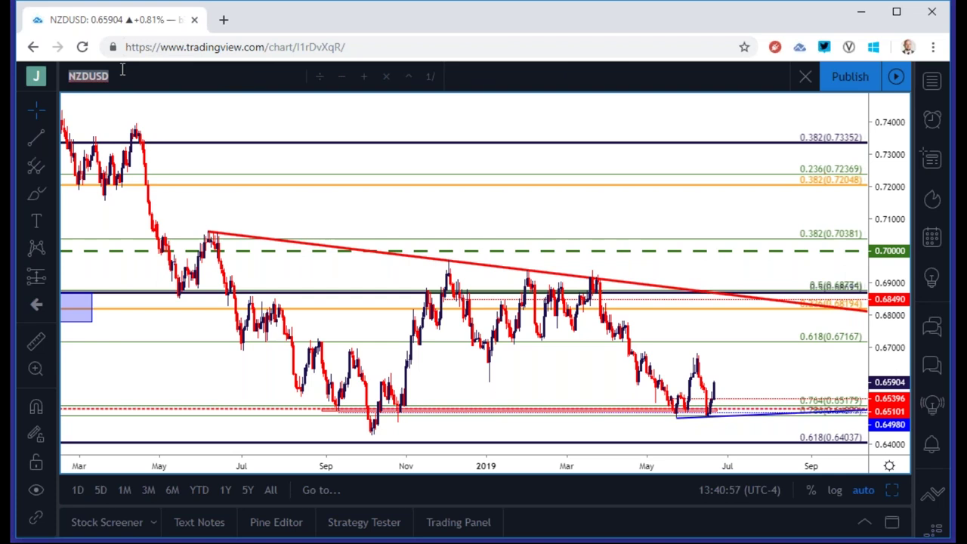
Load USDCAD and set it to the weekly timeframe.
text(USDCAD)
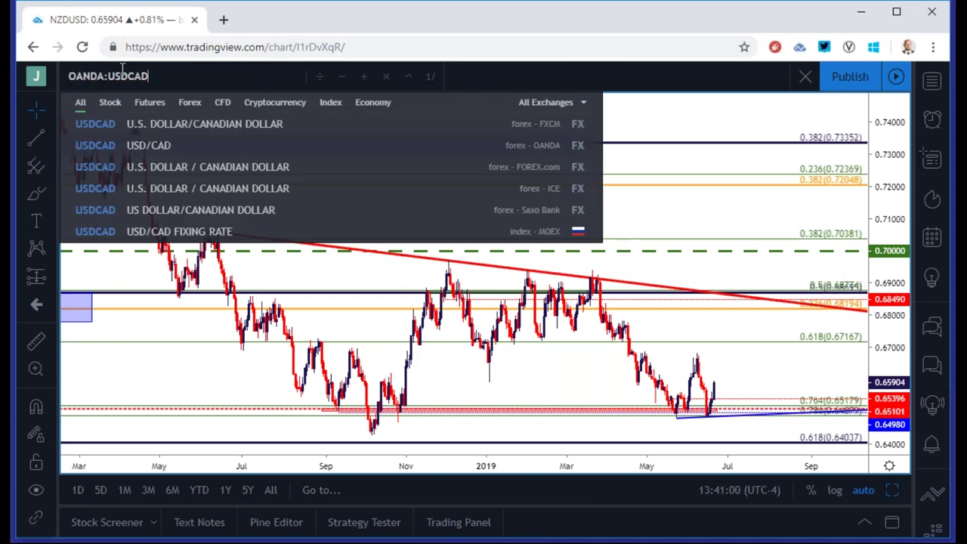
key(Return)
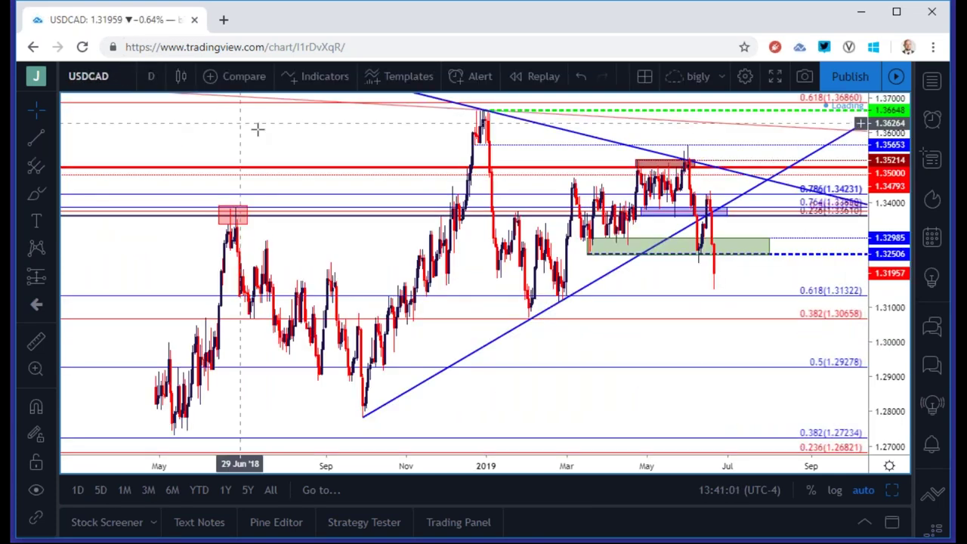
scroll(380, 113, down, 3)
click(151, 75)
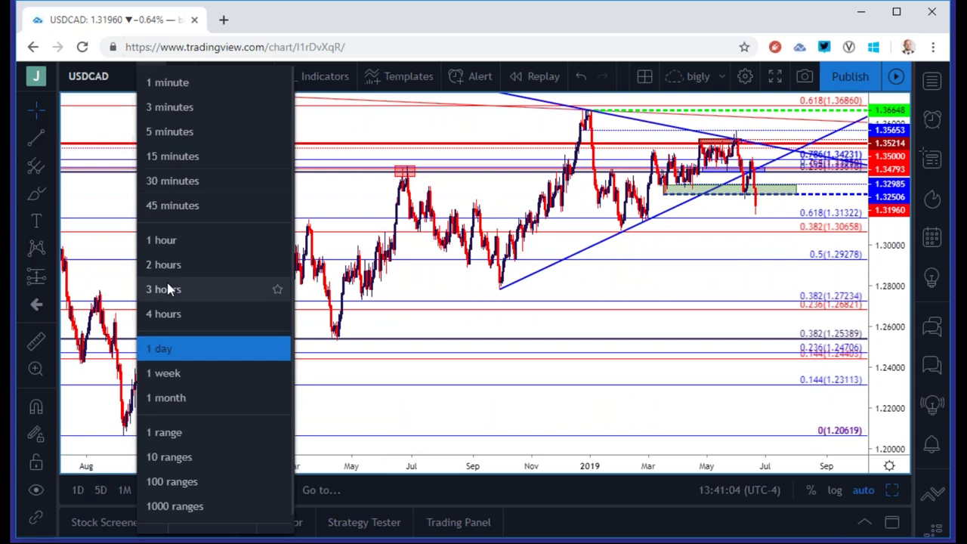
click(199, 373)
scroll(234, 358, up, 3)
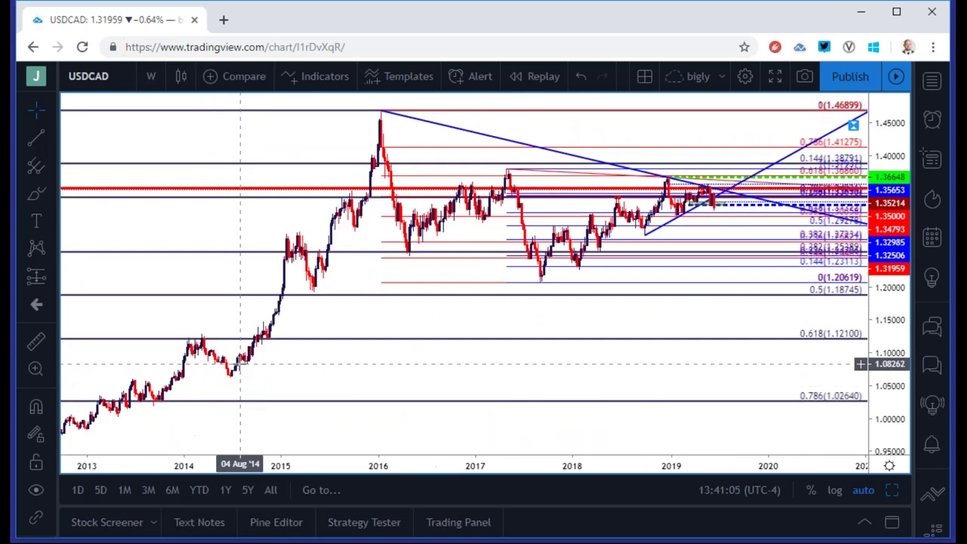
With Magnet on, draw a trend line joining the Sep 2017 and Jan 2018 lows.
click(53, 138)
click(95, 112)
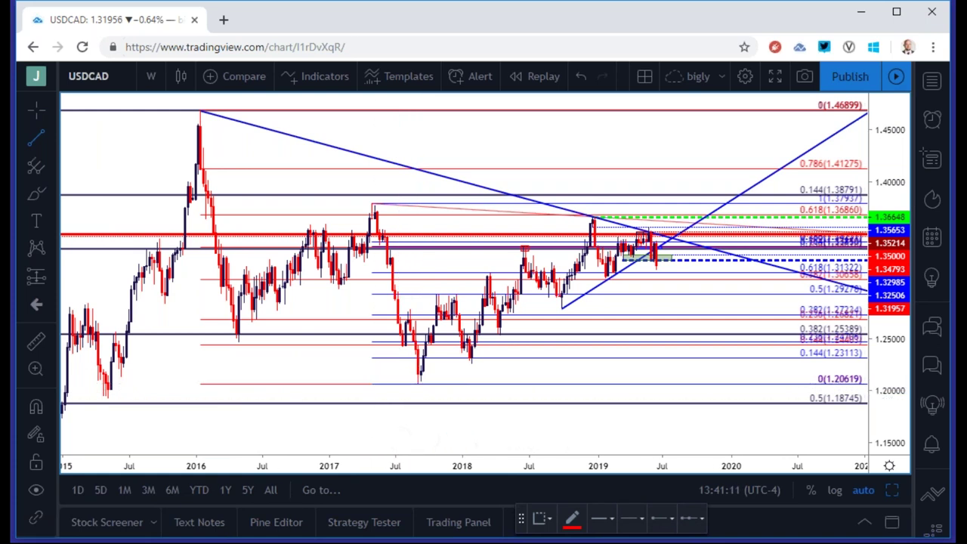
click(28, 409)
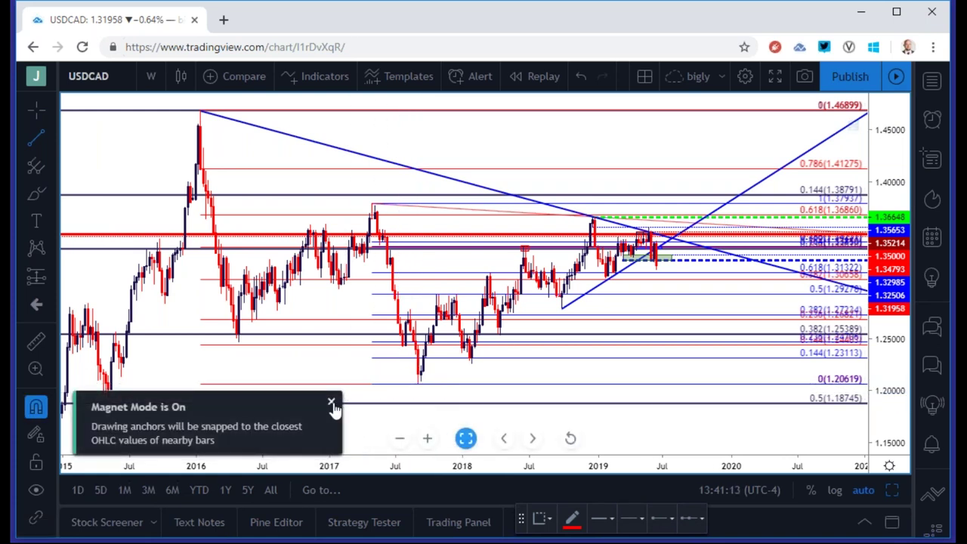
click(414, 383)
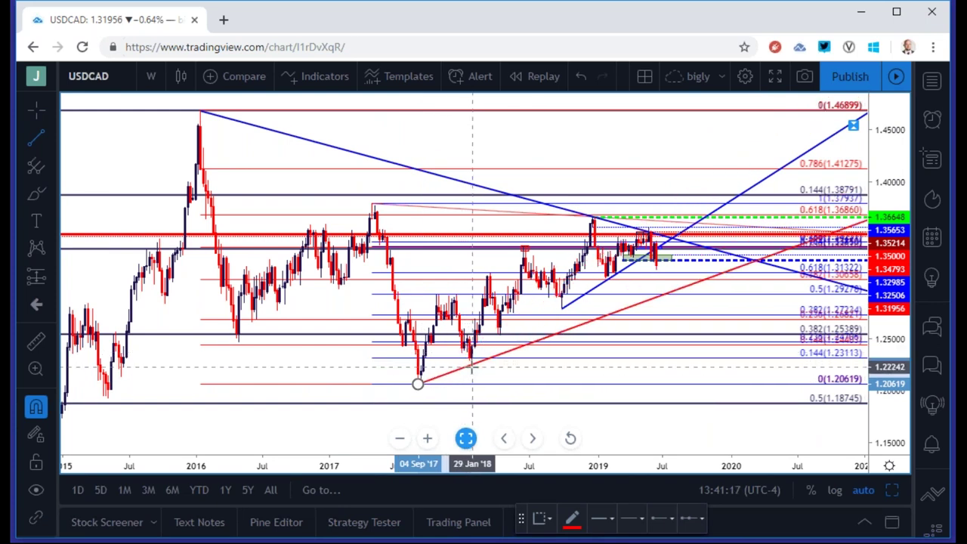
click(472, 368)
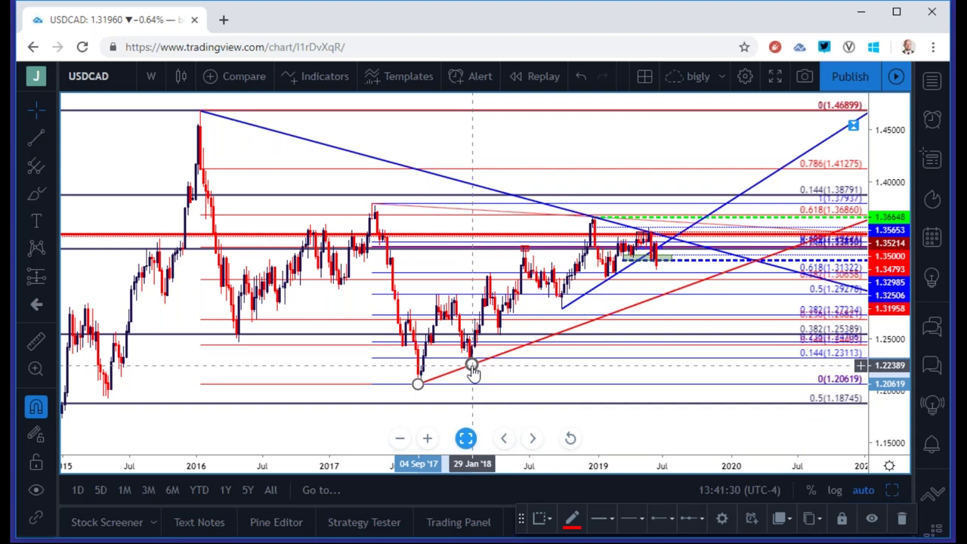
Switch USDCAD to the 4-hour timeframe.
scroll(472, 370, up, 3)
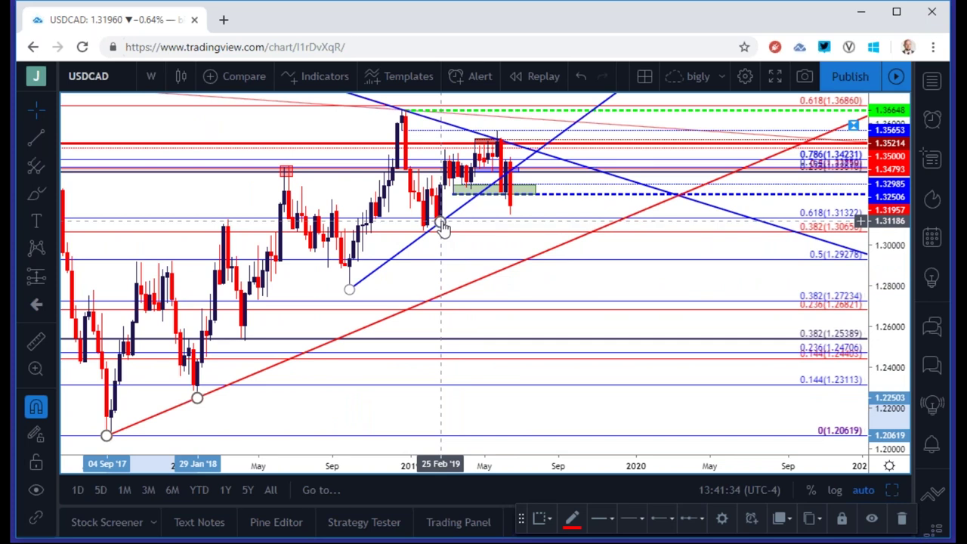
click(151, 76)
click(166, 319)
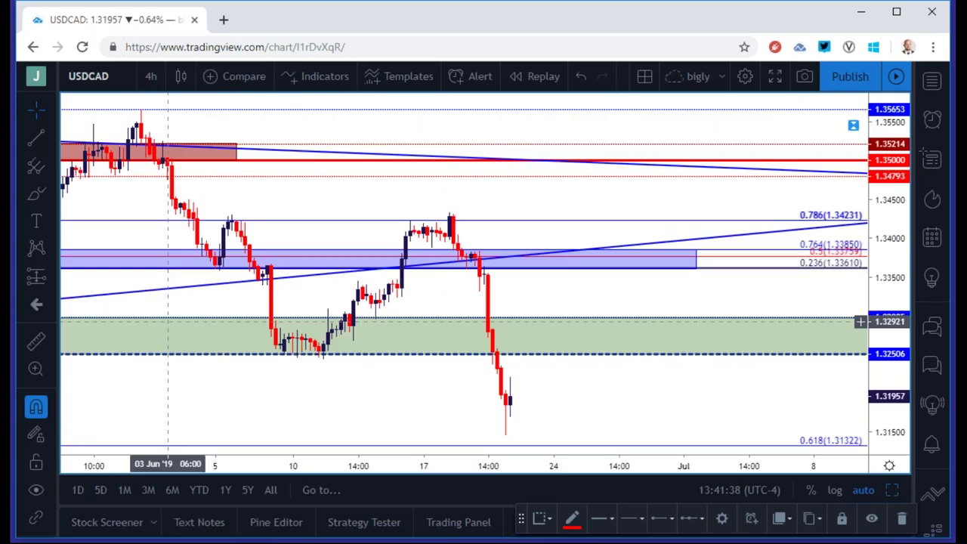
Pan the 4-hour USDCAD chart back to earlier dates, then forward to the latest candles.
scroll(166, 319, down, 5)
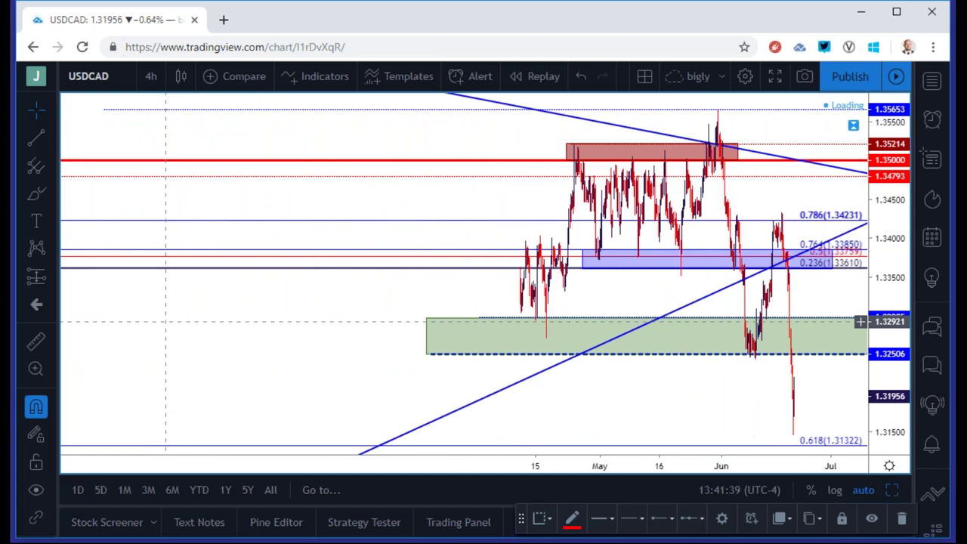
scroll(168, 325, down, 3)
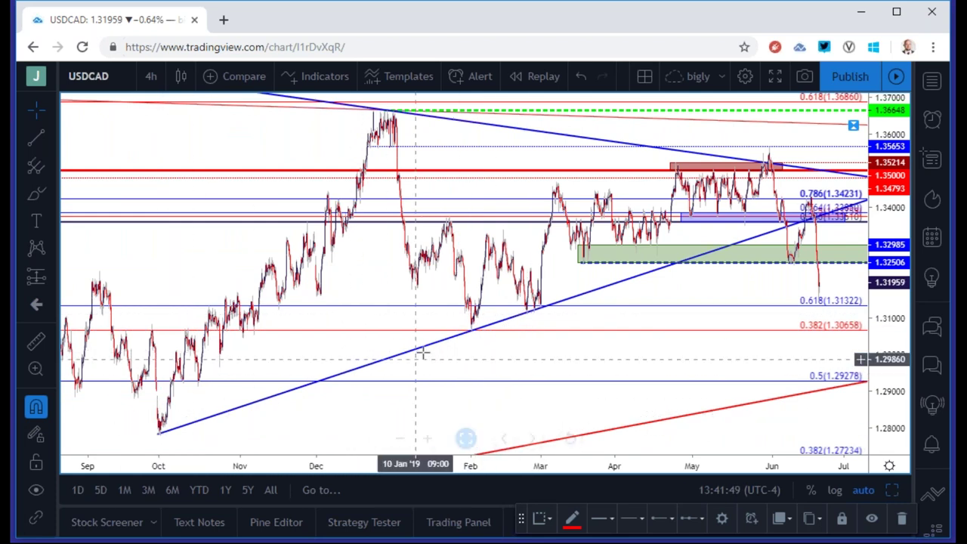
scroll(472, 340, up, 5)
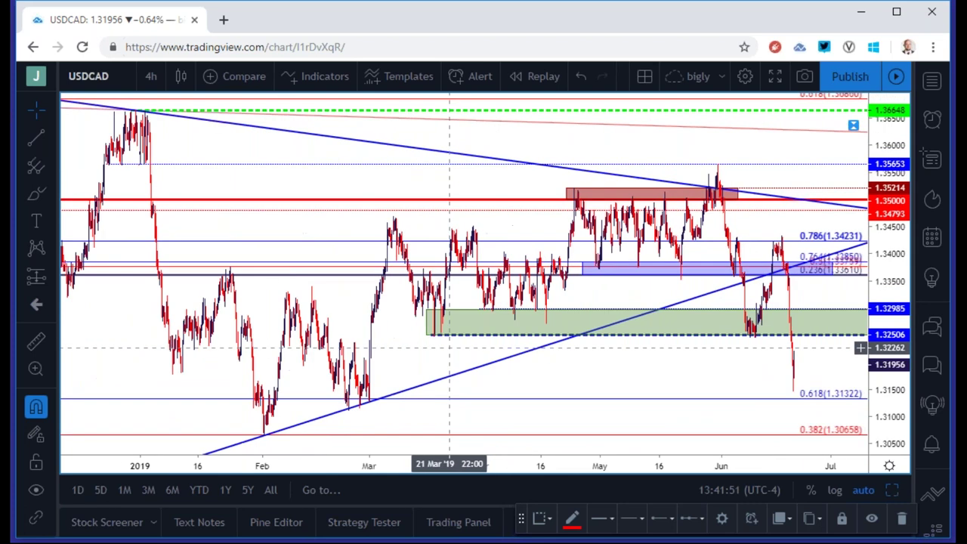
drag(401, 384, 719, 378)
scroll(589, 373, up, 3)
scroll(581, 372, up, 2)
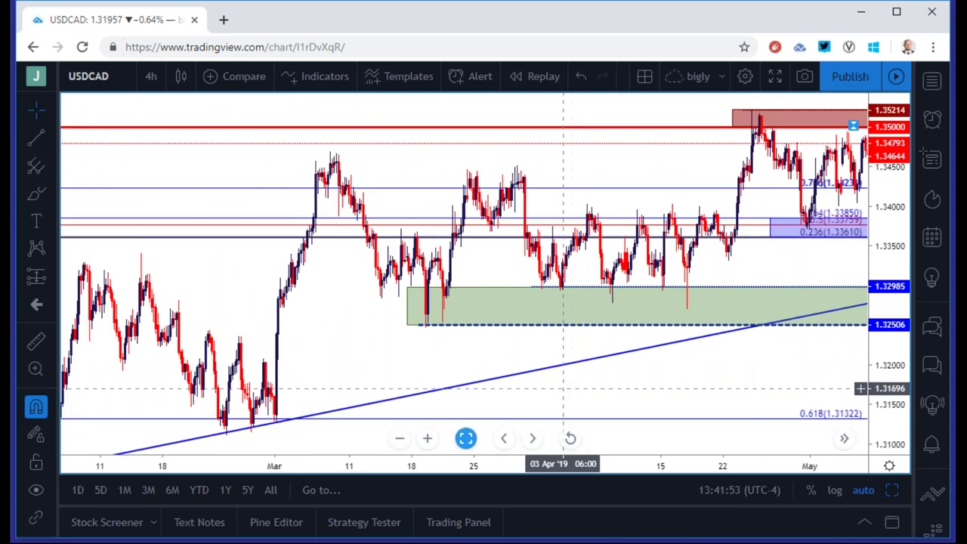
drag(550, 370, 745, 363)
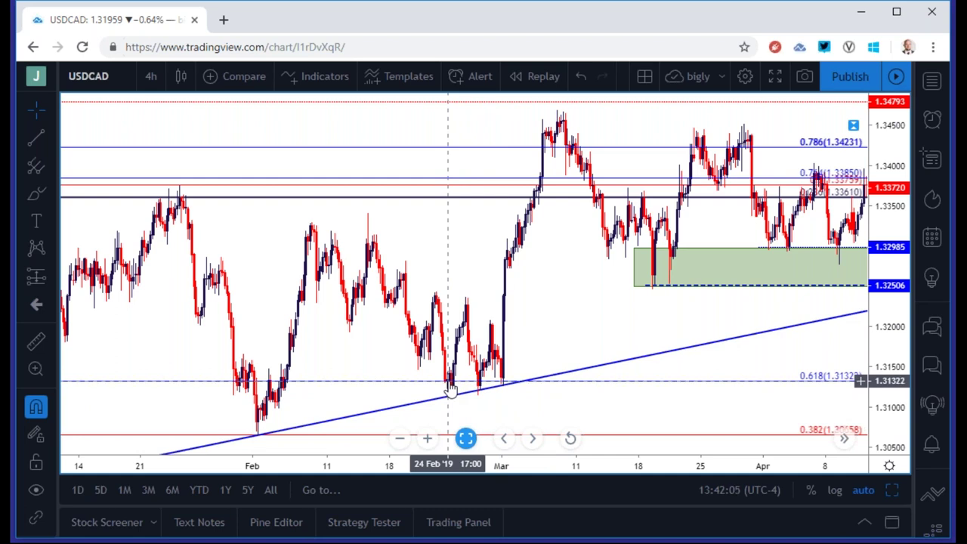
drag(450, 387, 91, 297)
scroll(233, 302, up, 10)
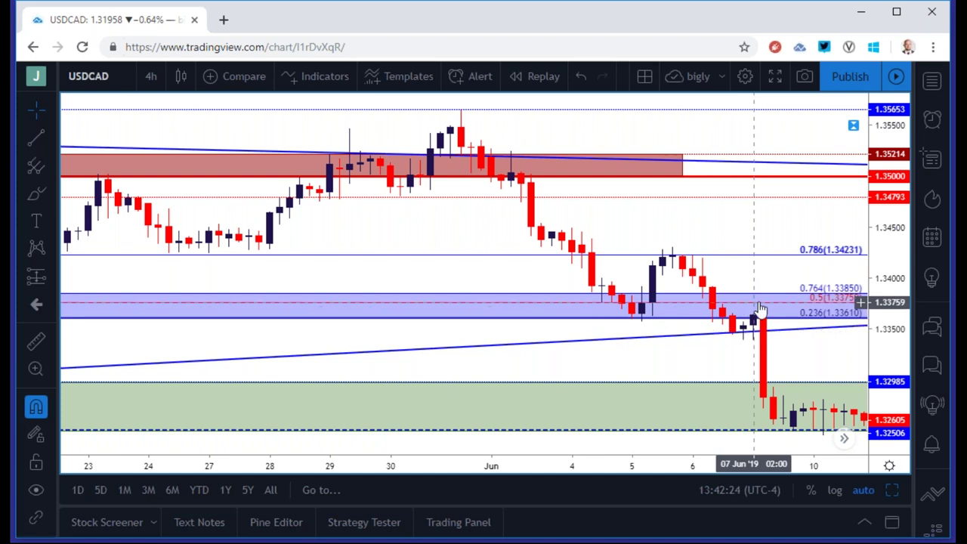
scroll(760, 310, down, 2)
drag(758, 317, 406, 315)
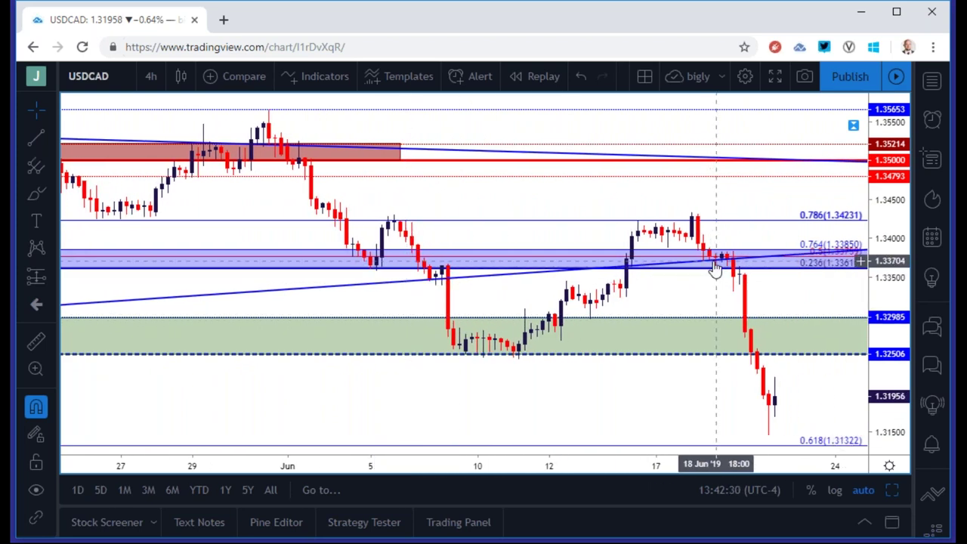
click(150, 76)
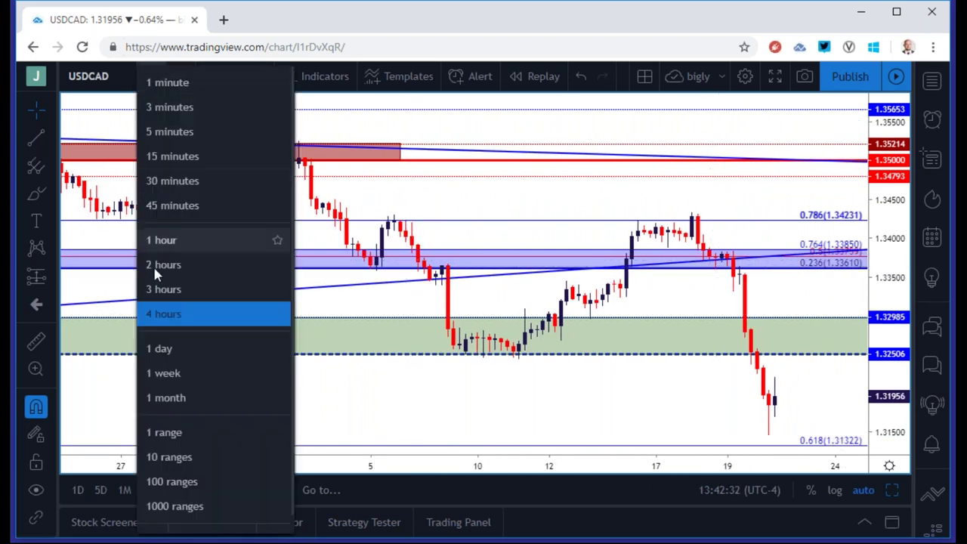
Go to weekly, reanchor the red line at the Oct '18 low, undoing the Jan '18 move.
click(172, 373)
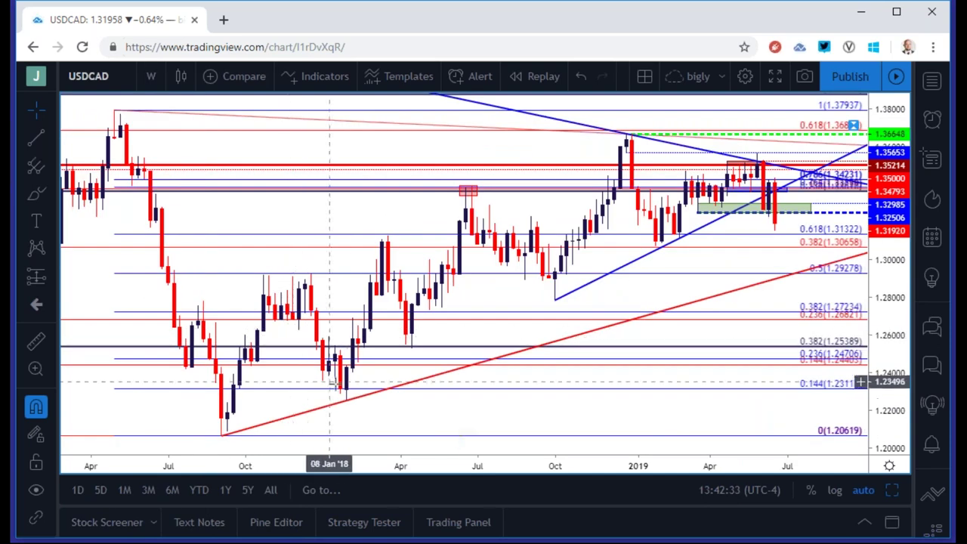
mouse_move(347, 406)
mouse_down()
mouse_move(565, 339)
mouse_move(554, 300)
mouse_up()
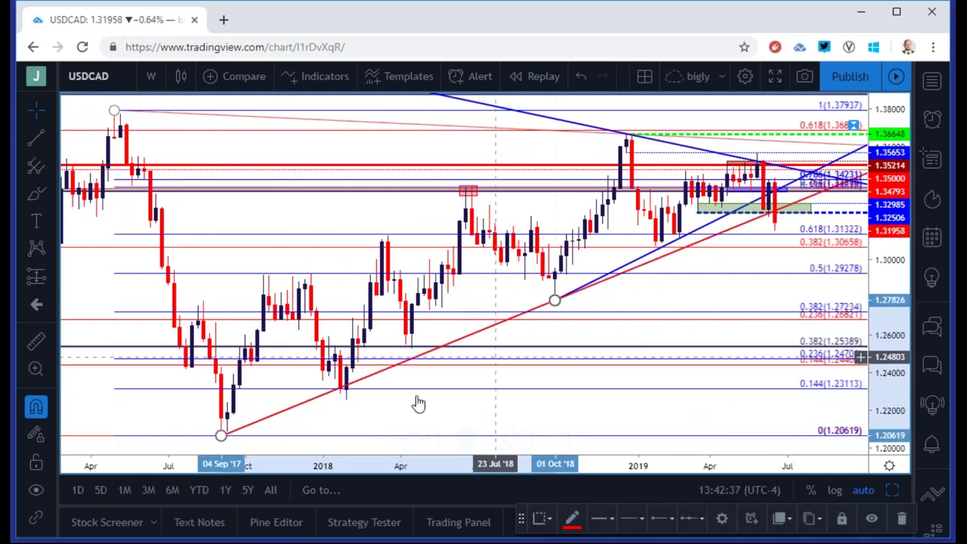
drag(222, 437, 346, 400)
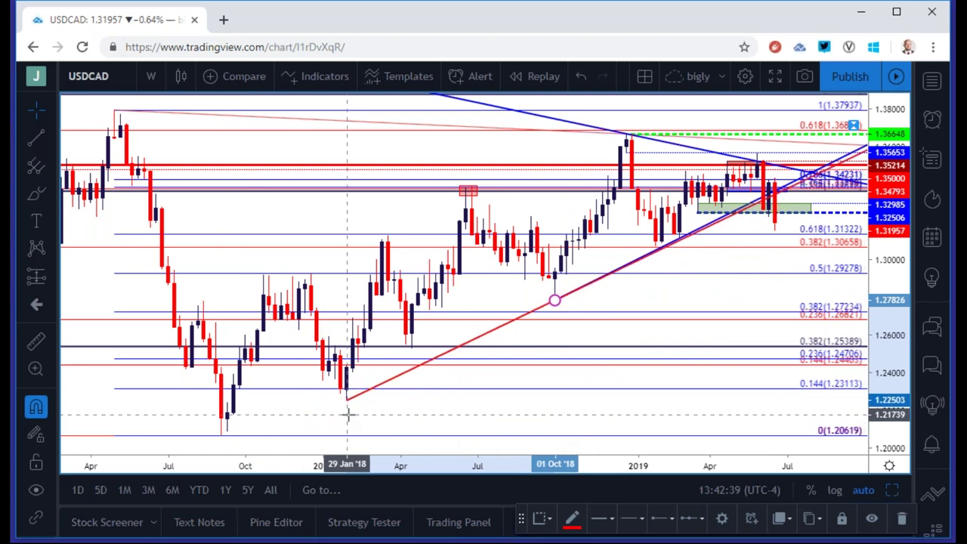
key(ctrl+z)
Delete the red rising trend line.
scroll(657, 323, up, 3)
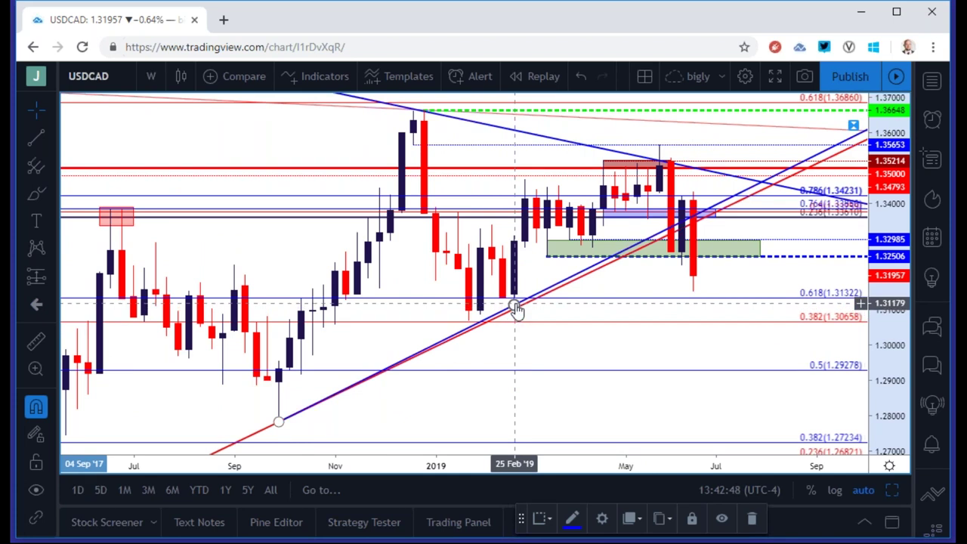
scroll(503, 325, down, 3)
scroll(500, 325, up, 2)
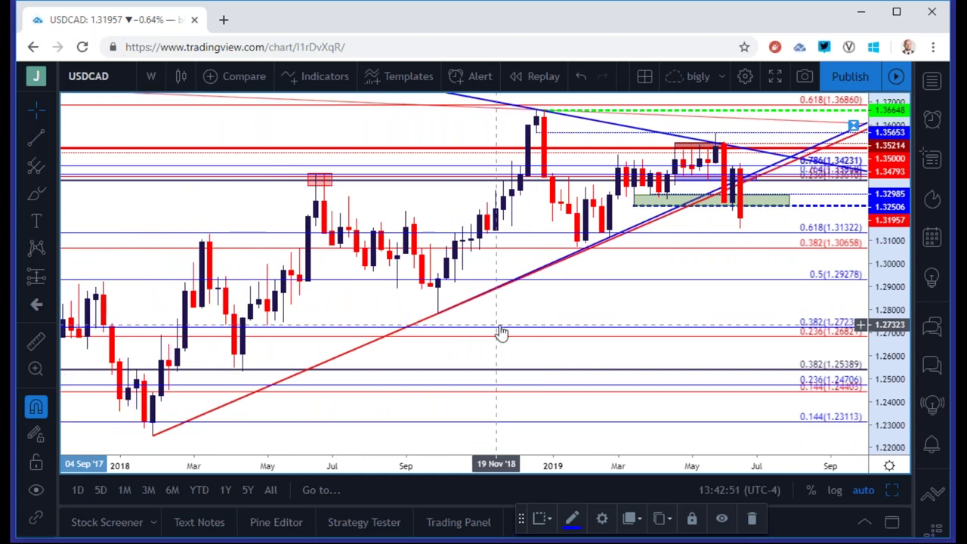
click(609, 248)
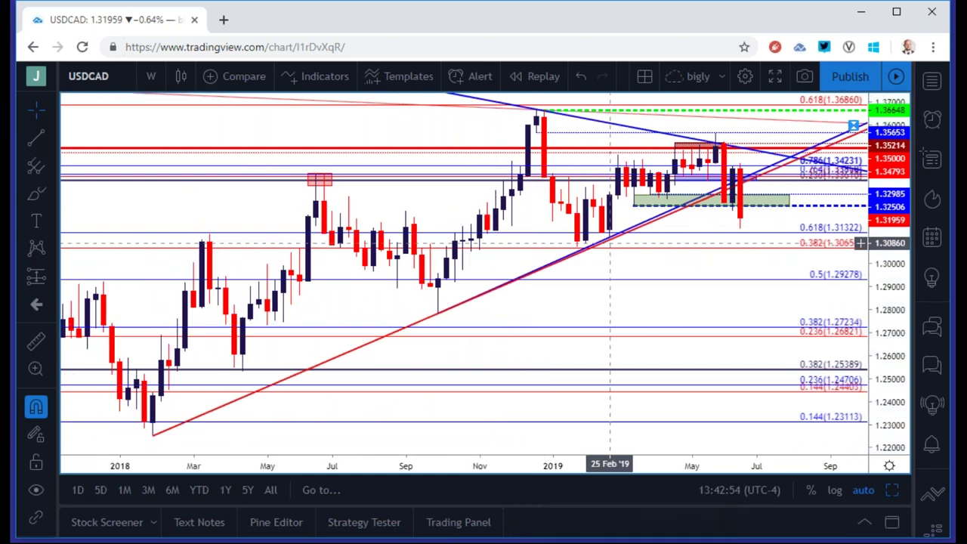
key(Delete)
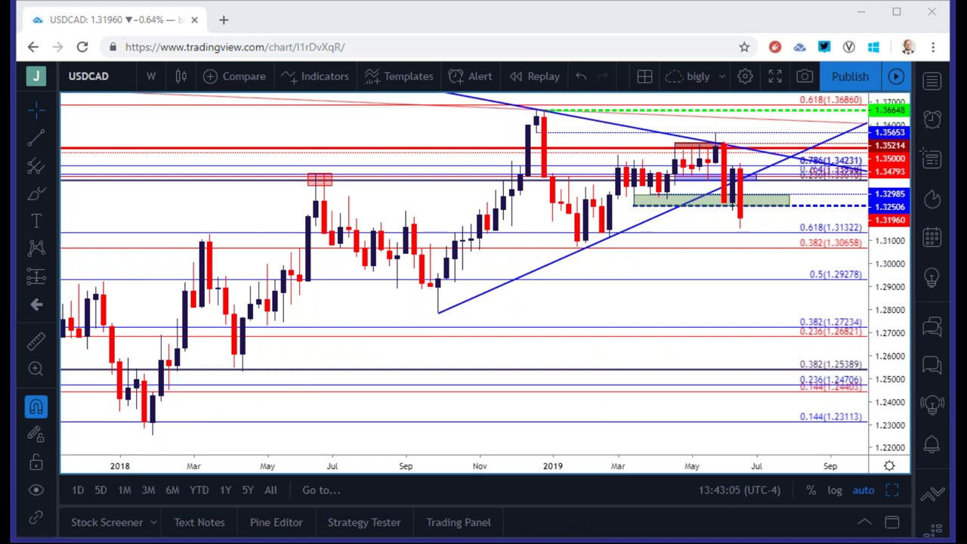
click(106, 72)
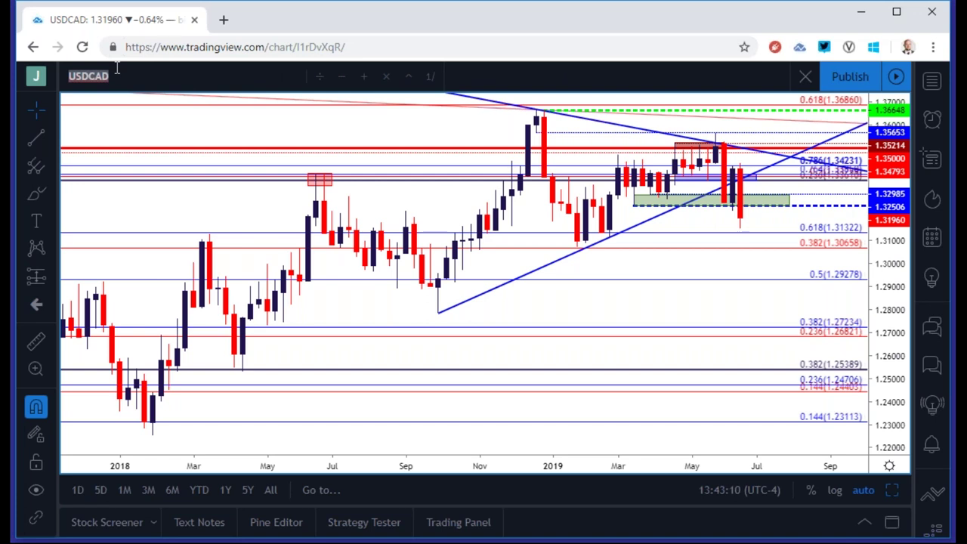
Load DXY from the top search match and zoom out, checking the 17 Sep '18 drawing.
text(DXY)
key(Down)
key(Return)
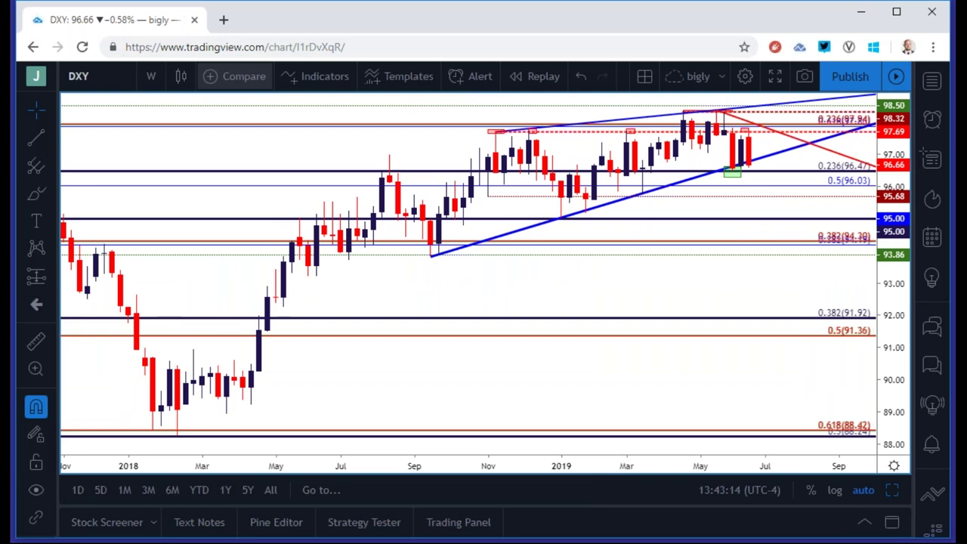
scroll(272, 164, down, 1)
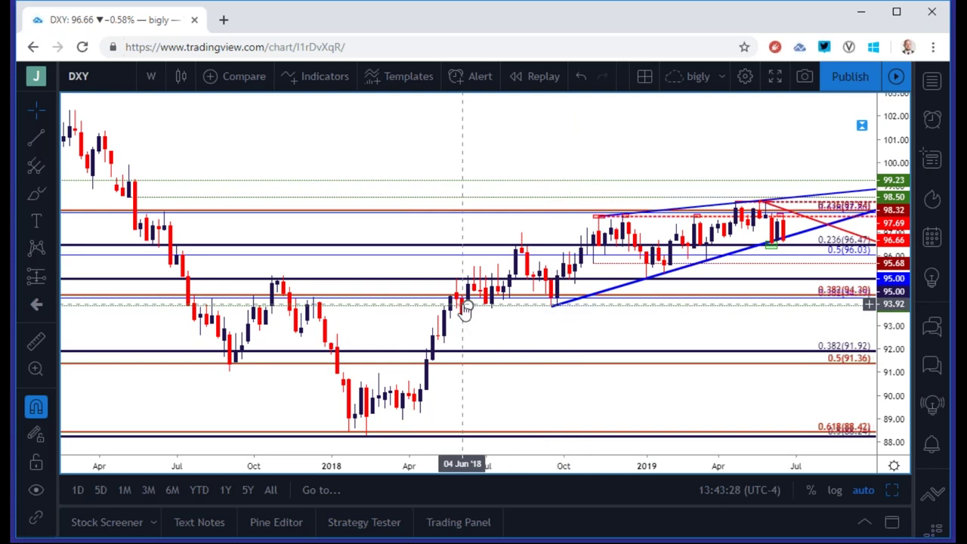
click(494, 315)
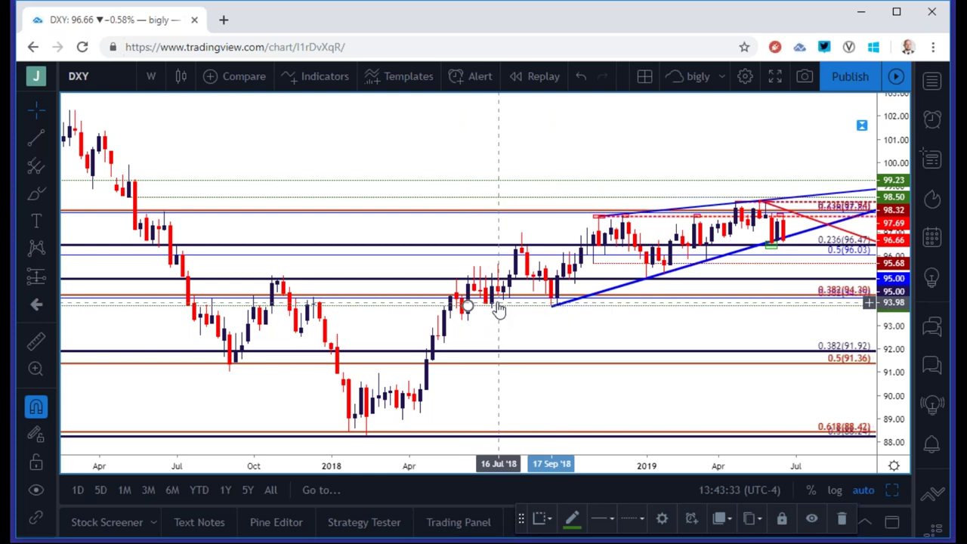
click(498, 312)
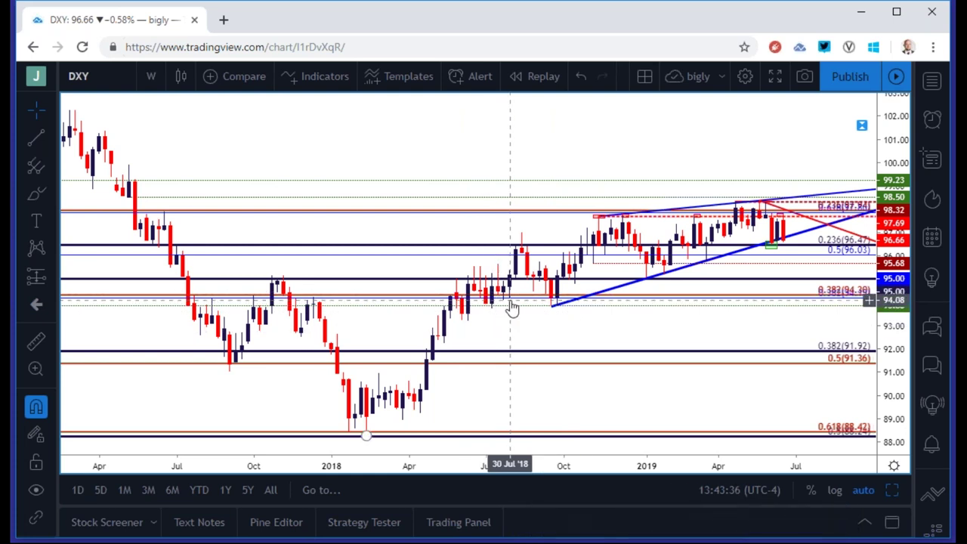
scroll(512, 308, down, 2)
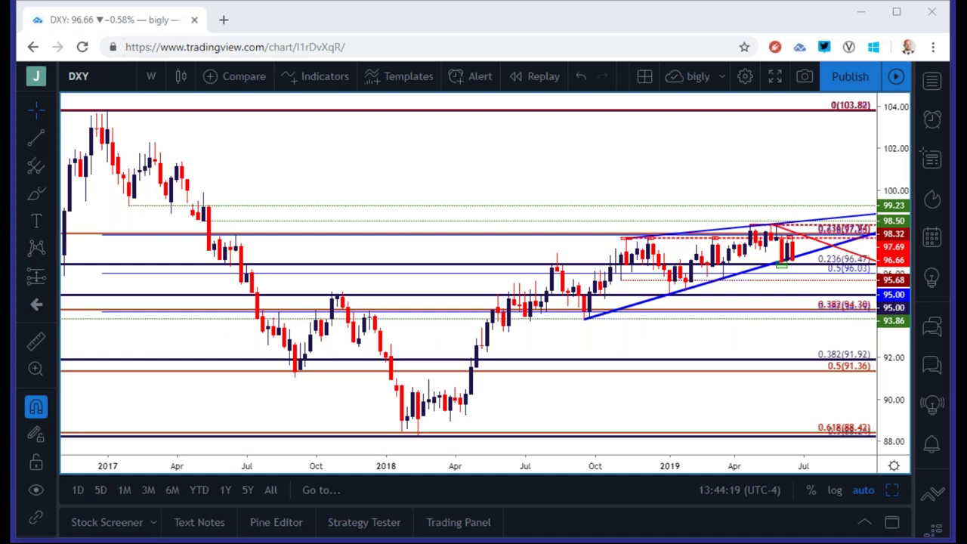
Switch the DXY chart to 4-hour candles and zoom in on the May–June price action.
click(151, 76)
click(186, 313)
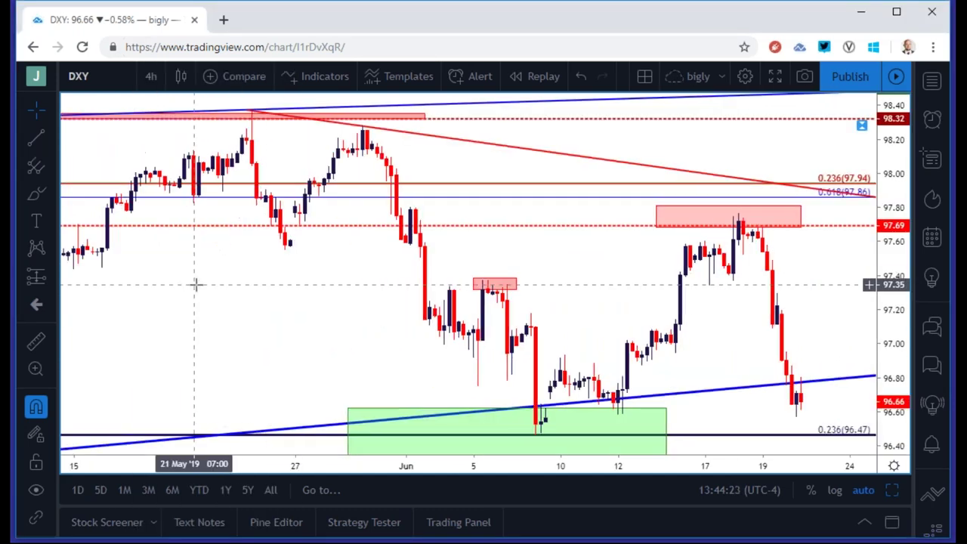
scroll(192, 284, up, 5)
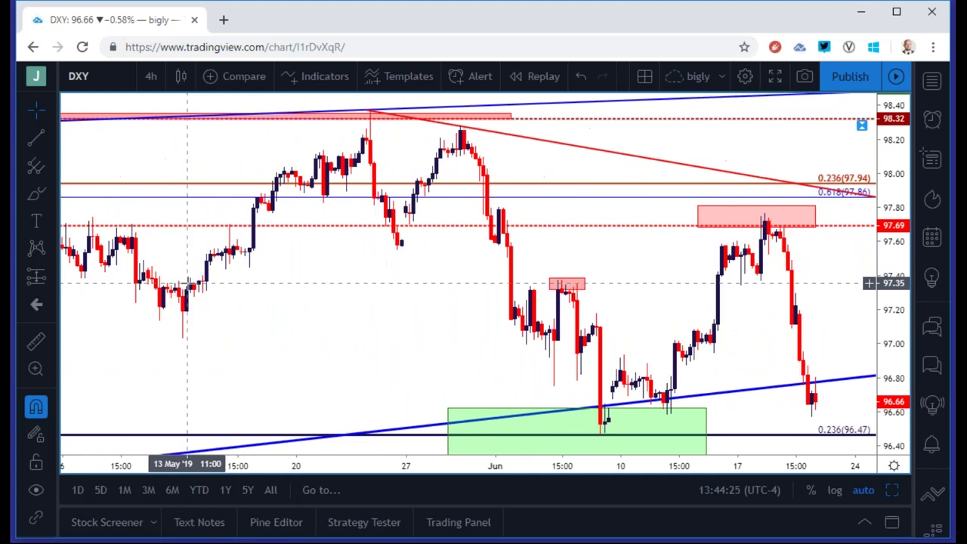
scroll(187, 284, up, 2)
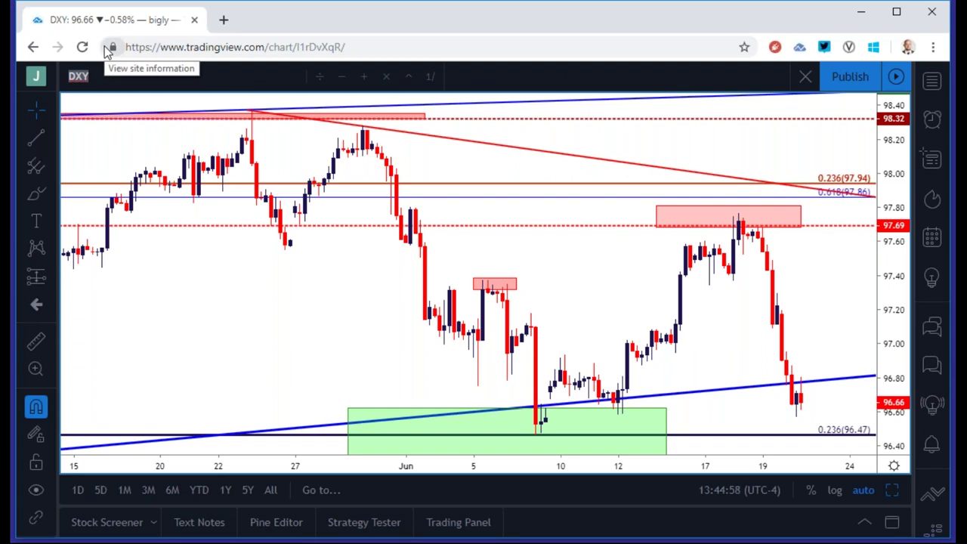
Load the GOLD chart from the top symbol search match.
text(GOLD)
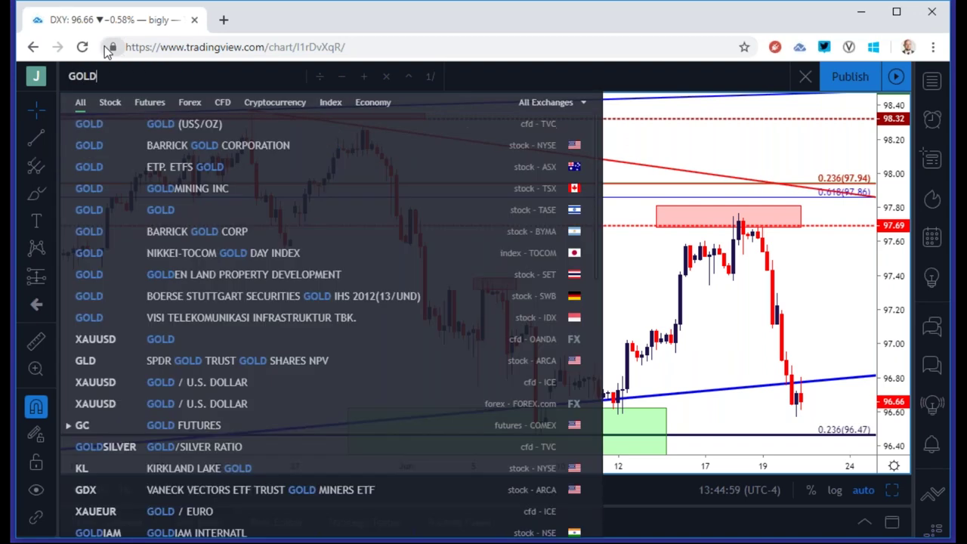
key(Down)
key(Return)
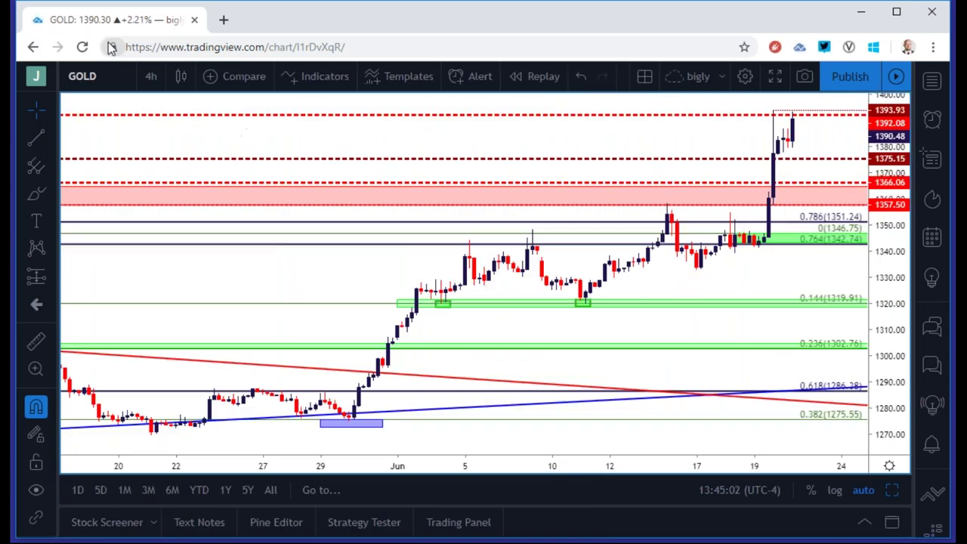
Put gold on 1-hour candles, framing early June through the rally toward 1393.93.
click(155, 80)
click(183, 241)
scroll(239, 222, down, 3)
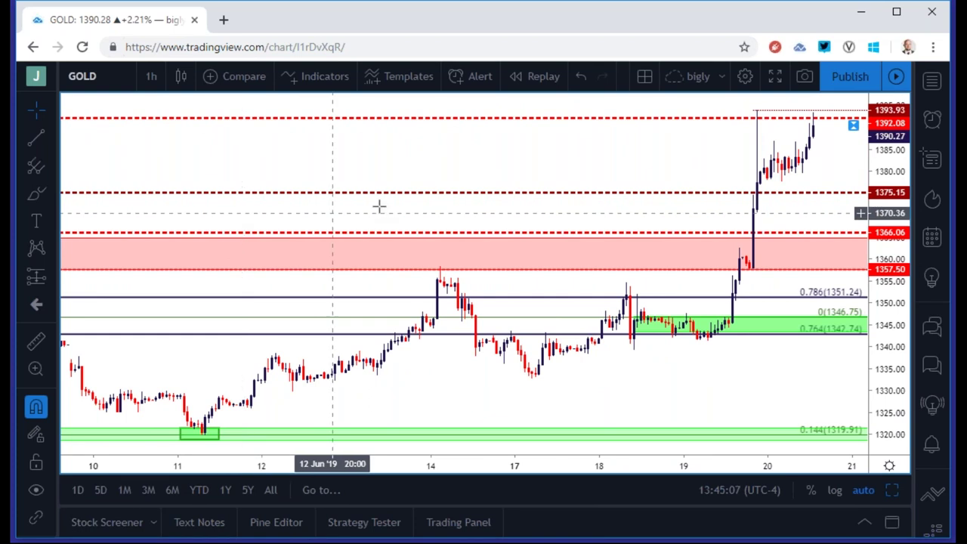
drag(433, 164, 306, 159)
scroll(317, 158, down, 3)
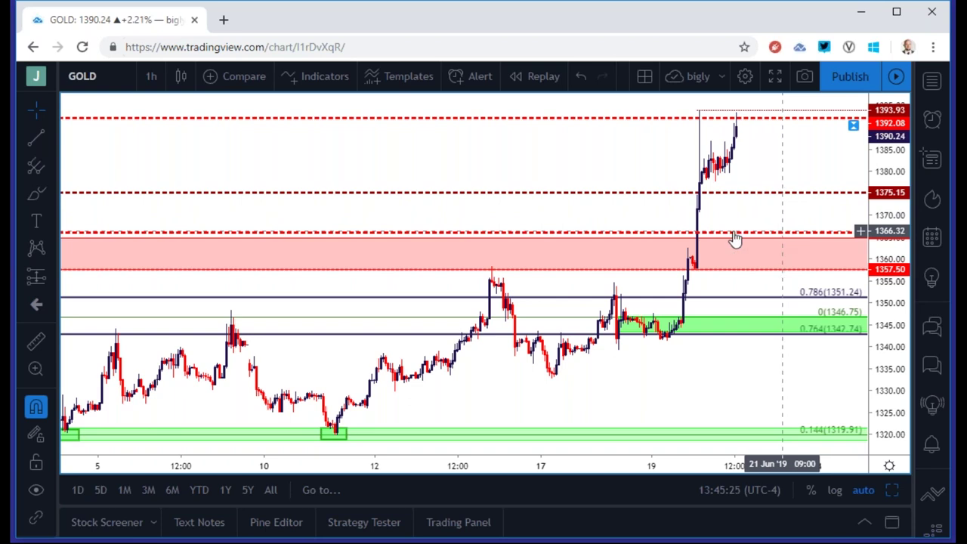
click(77, 73)
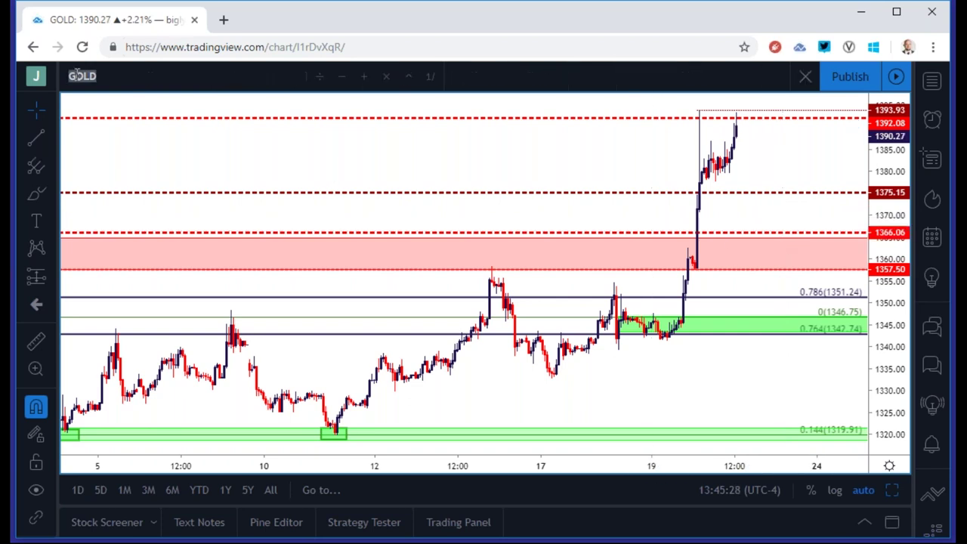
Load USDJPY from the ICE listing and view it on 4-hour candles.
text(usdjpy)
key(Down)
key(Down)
key(Down)
key(Down)
key(Return)
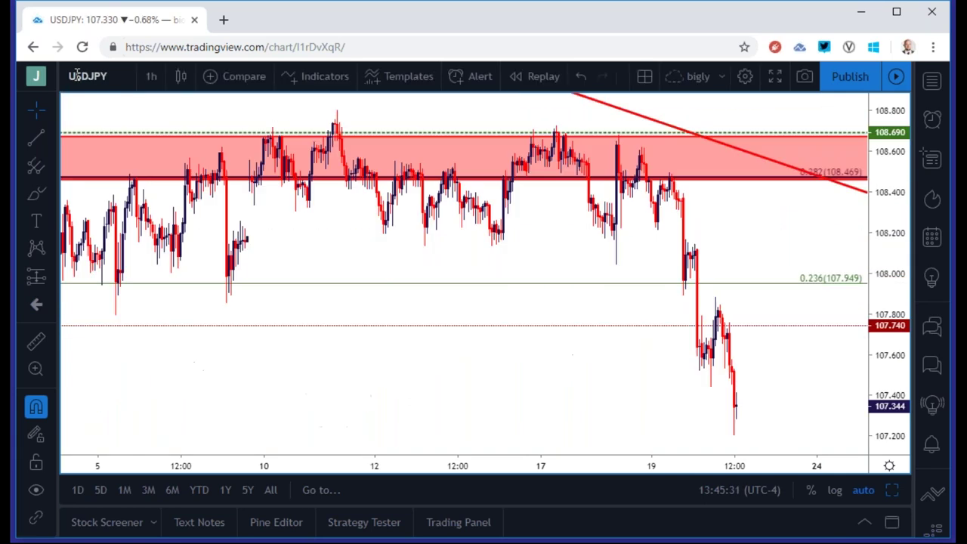
click(149, 83)
click(179, 314)
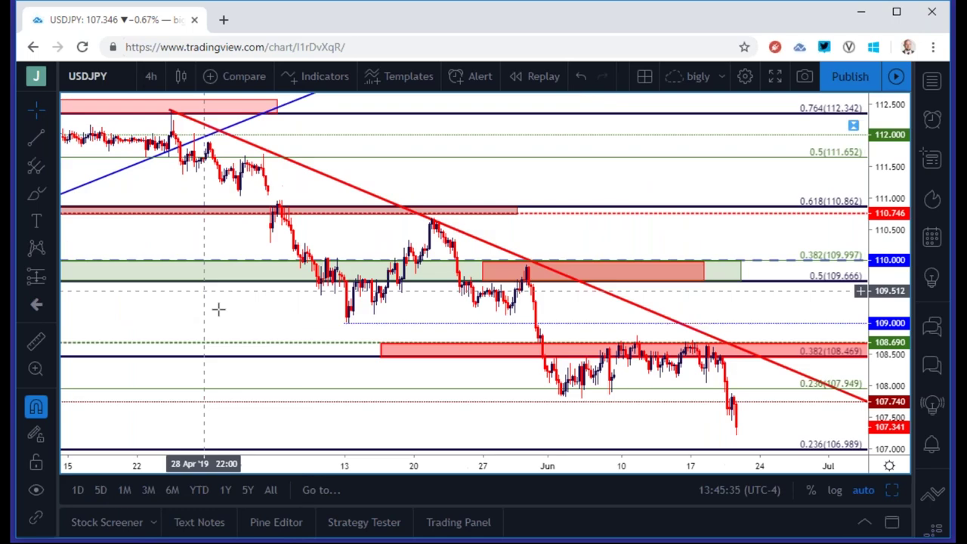
scroll(217, 304, down, 3)
Step USDJPY to daily, then weekly candles, zoomed out to show 2011–2020.
click(149, 76)
click(163, 350)
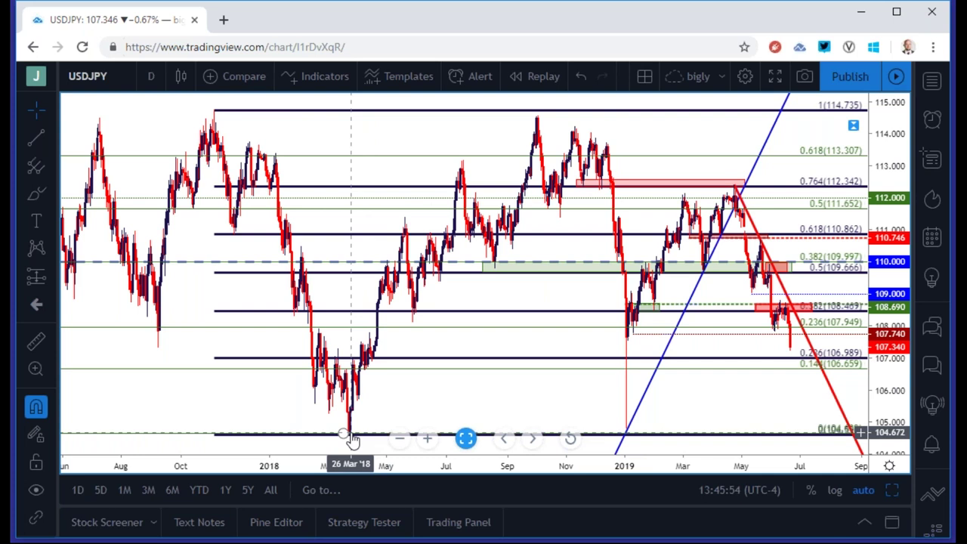
click(151, 75)
click(188, 373)
scroll(222, 372, down, 5)
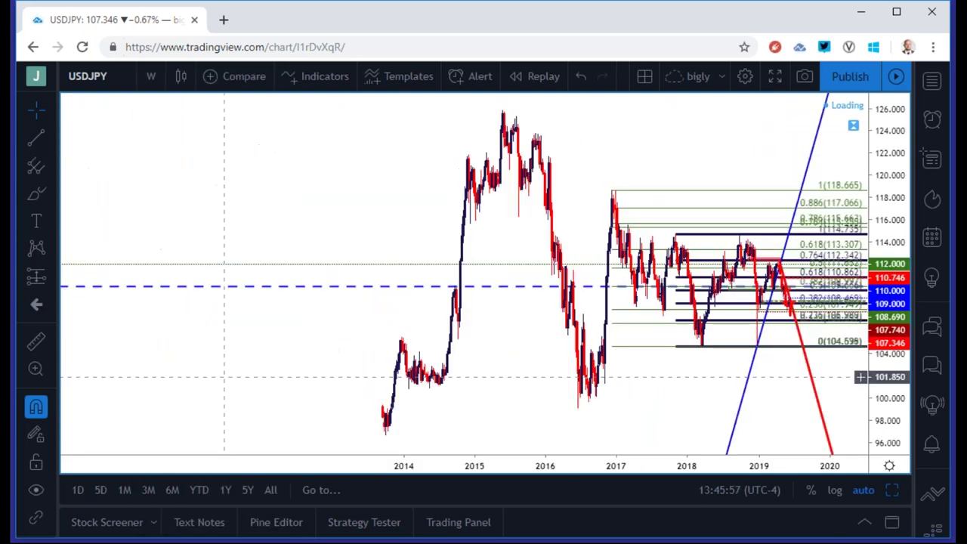
scroll(222, 376, up, 1)
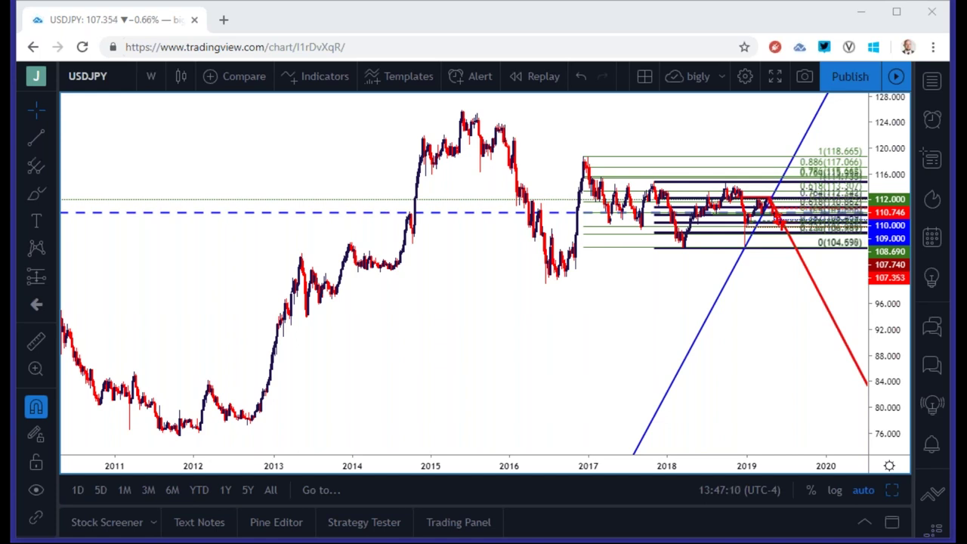
click(115, 74)
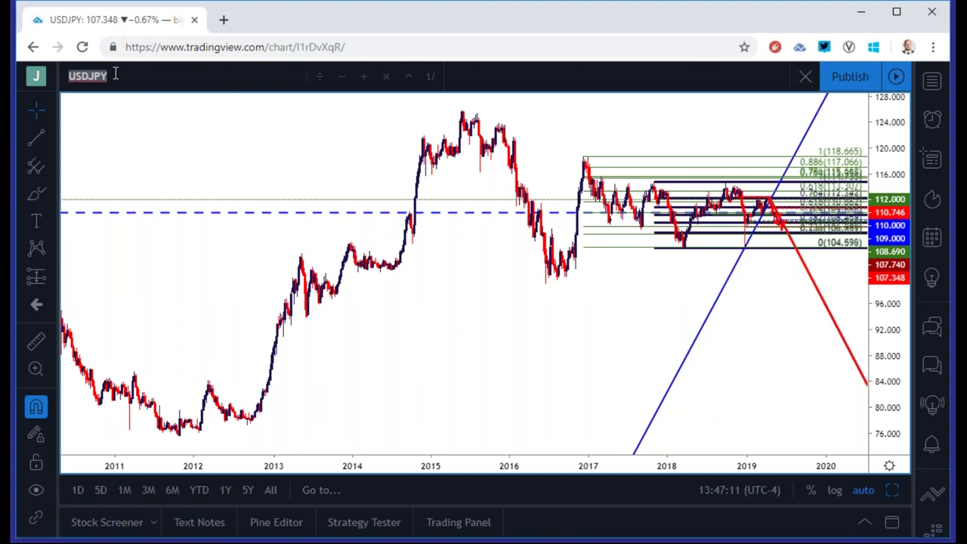
Load the GOLD chart and set it to daily bars.
text(GOLD)
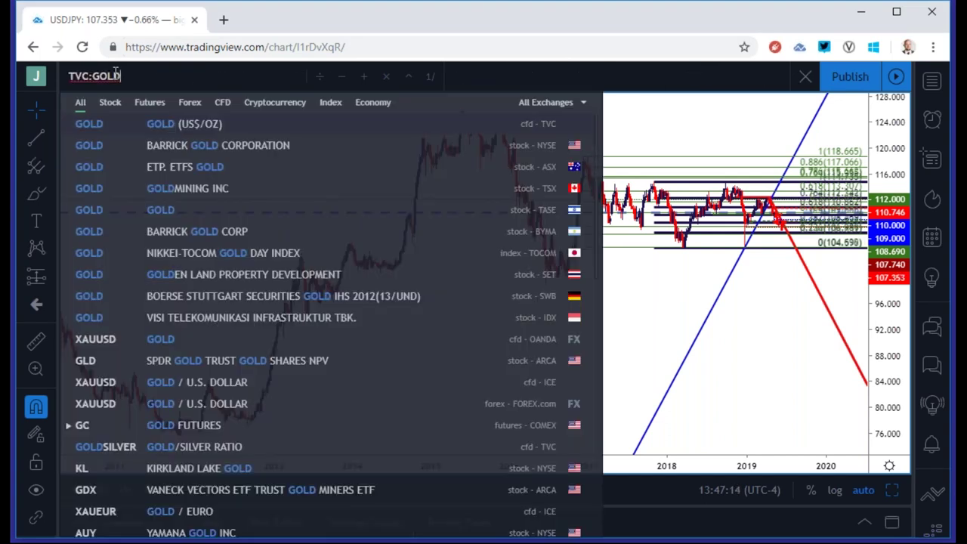
key(Return)
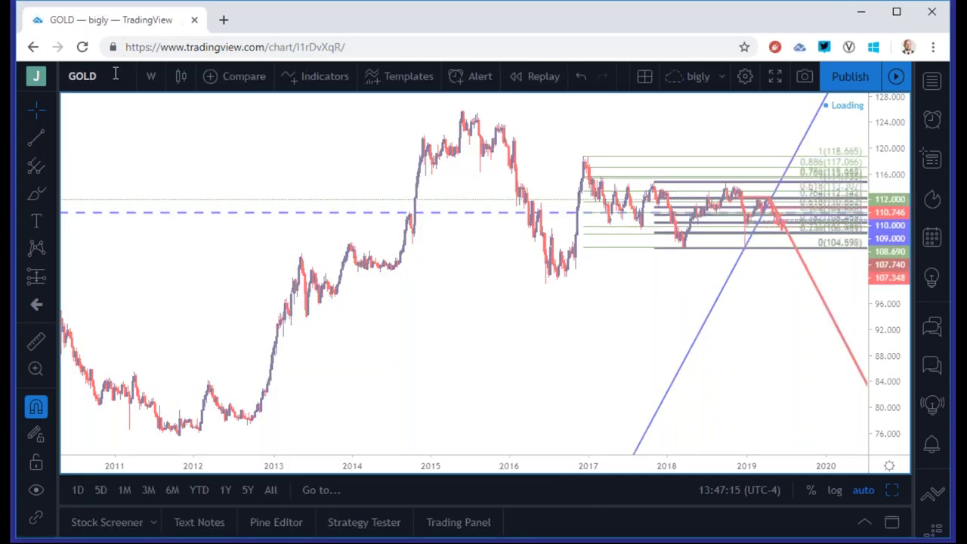
scroll(378, 166, up, 3)
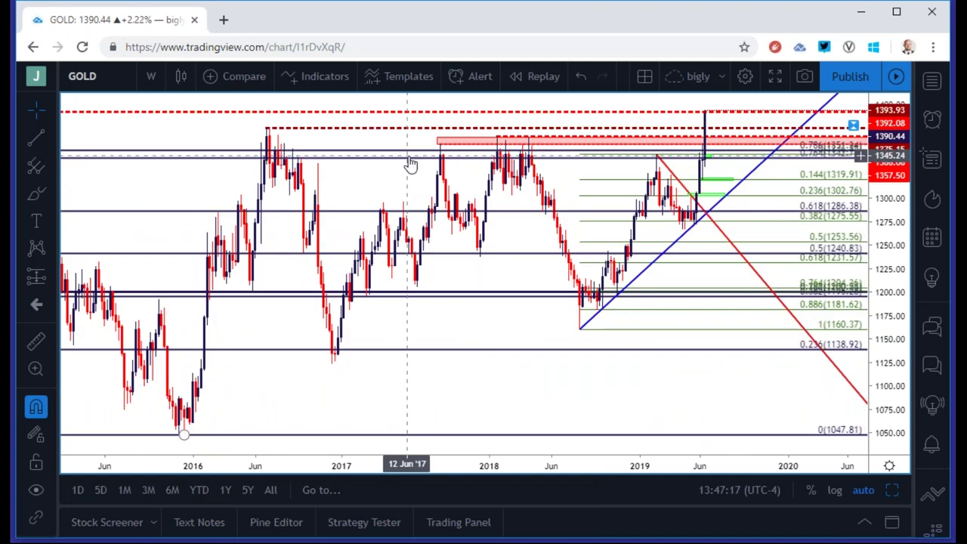
click(153, 78)
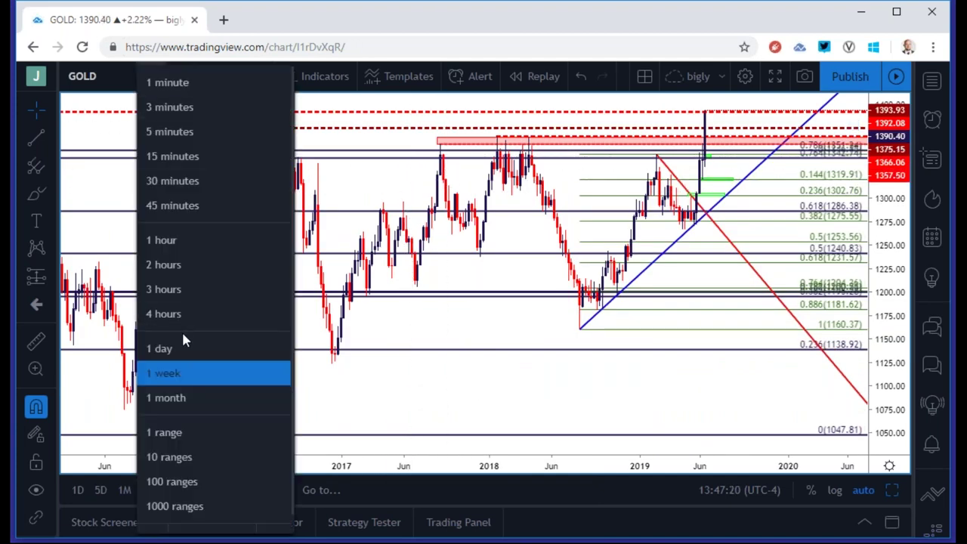
click(184, 348)
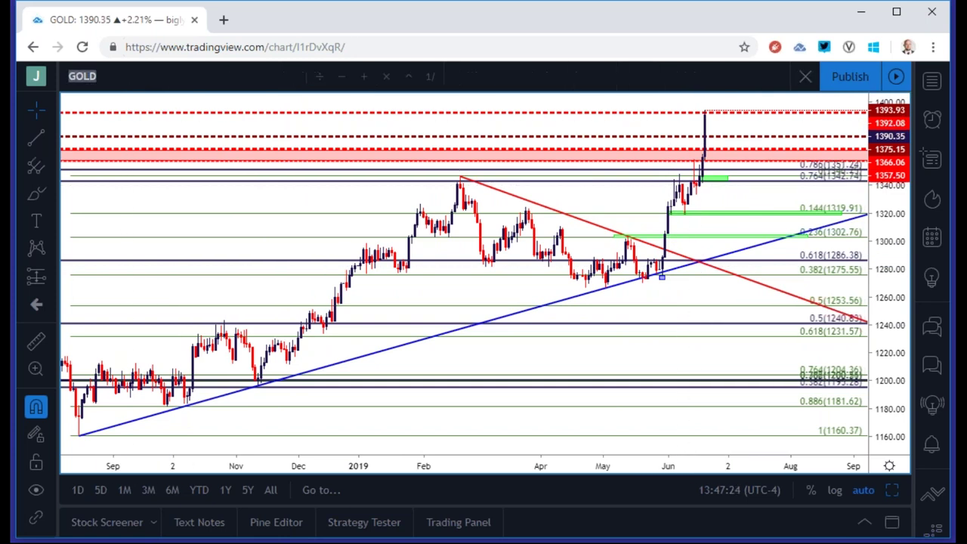
Load the DXY daily chart and select its June green zone and rising blue trendline.
text(DXY)
key(Return)
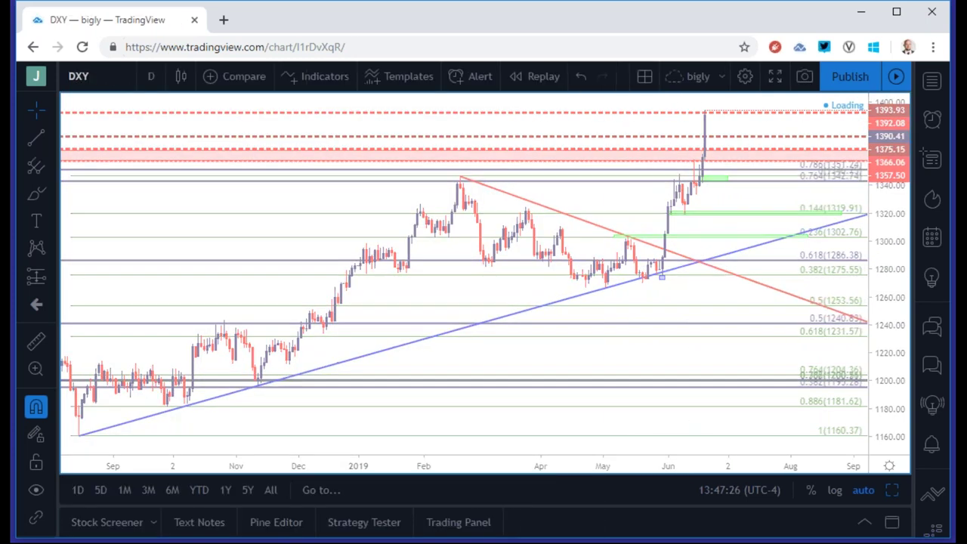
click(688, 245)
click(691, 240)
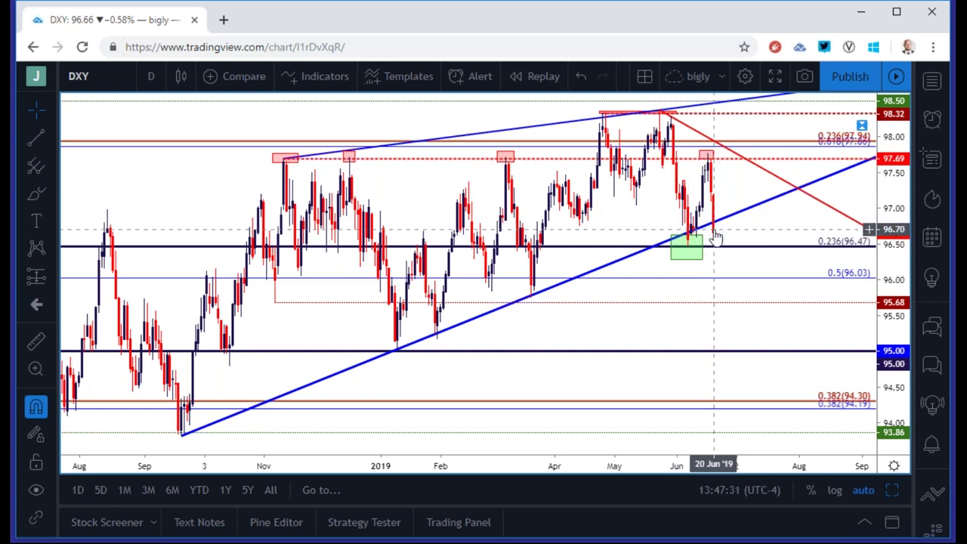
click(686, 235)
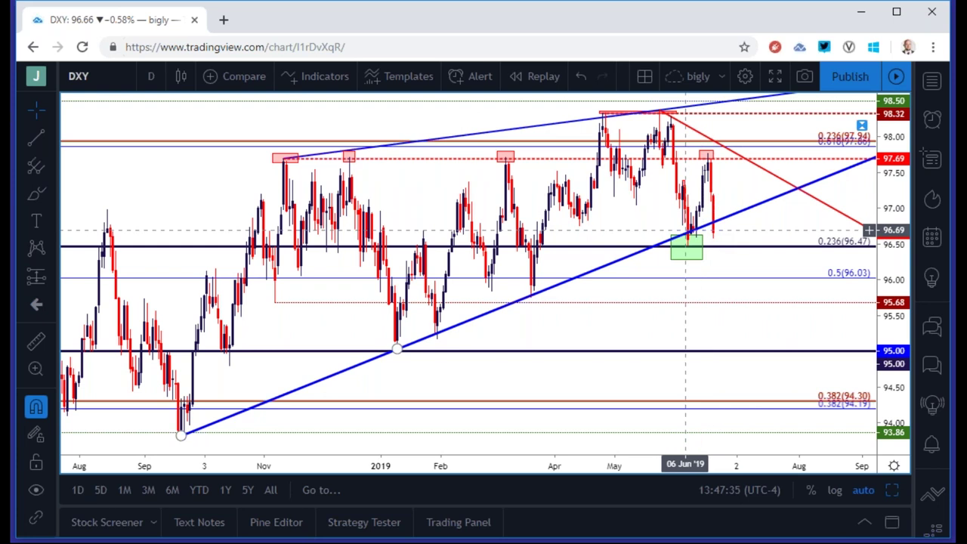
click(111, 81)
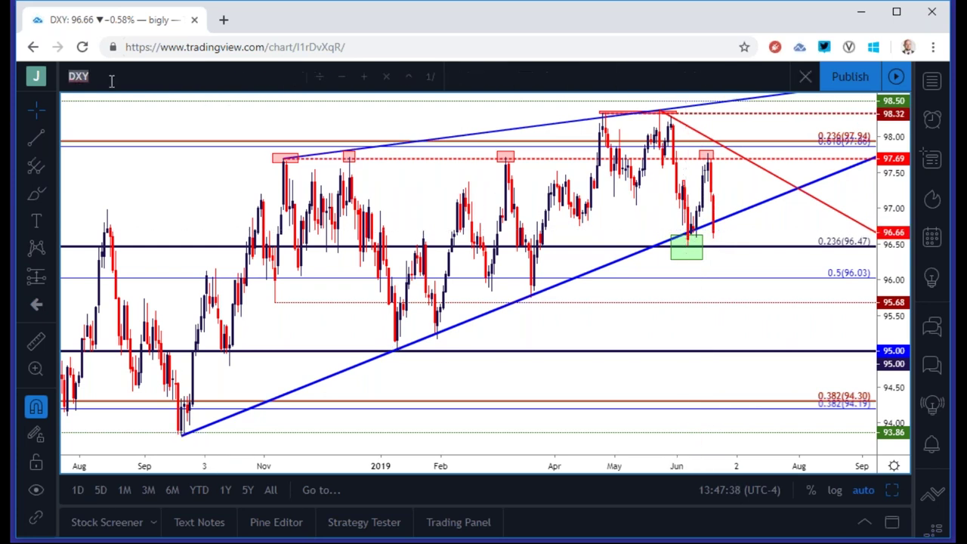
text(gold)
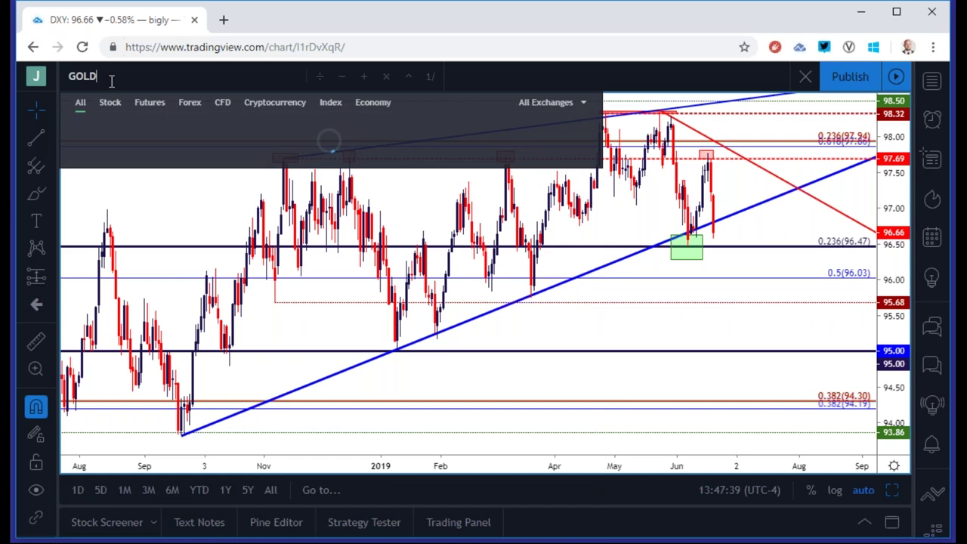
Load GOLD on weekly bars and pan back through the 2005–2015 price history.
key(Return)
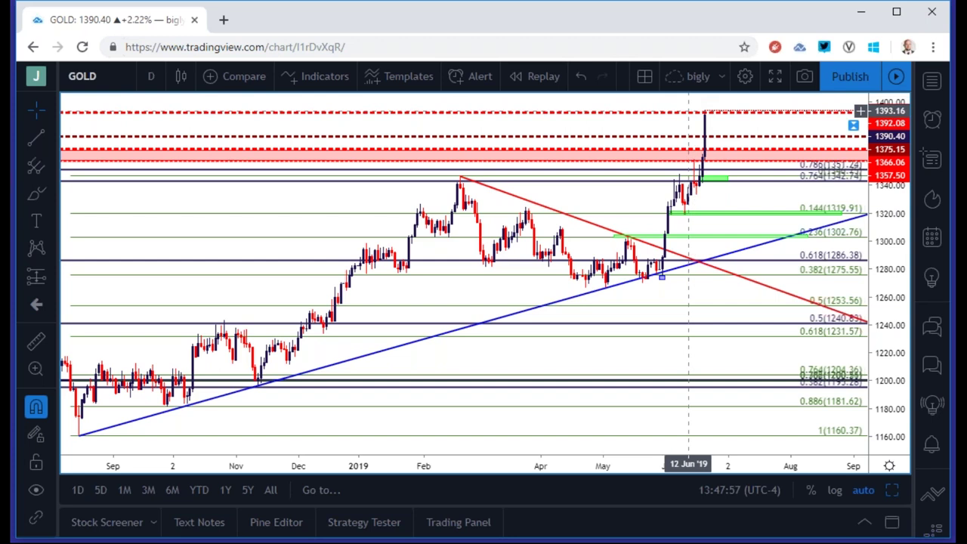
click(151, 77)
click(183, 371)
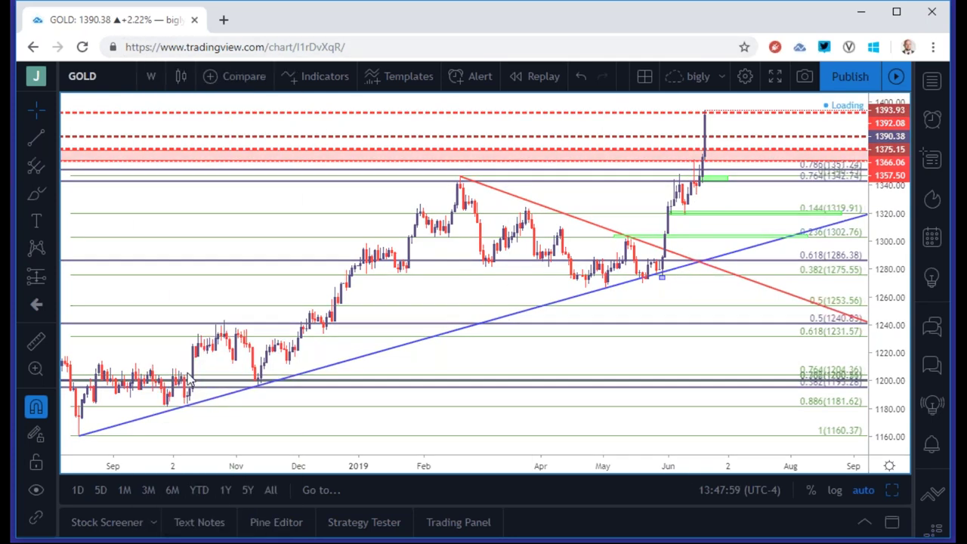
scroll(214, 306, down, 3)
drag(237, 244, 715, 215)
drag(509, 265, 730, 259)
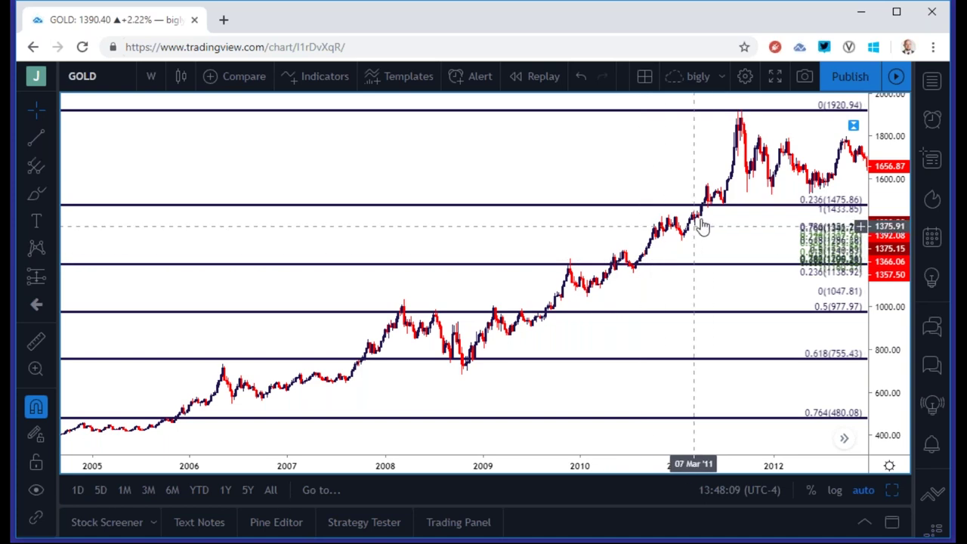
drag(620, 164, 305, 197)
scroll(304, 197, down, 5)
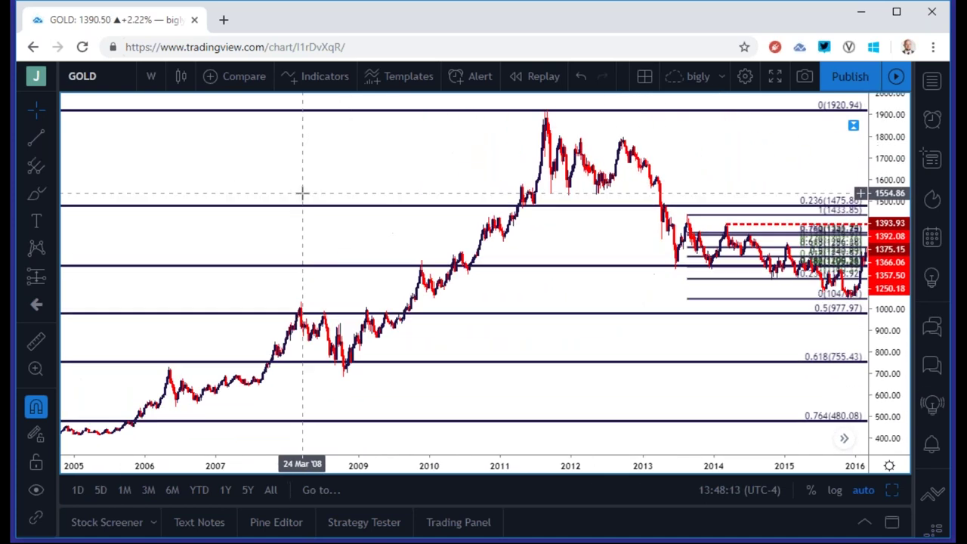
scroll(302, 194, down, 3)
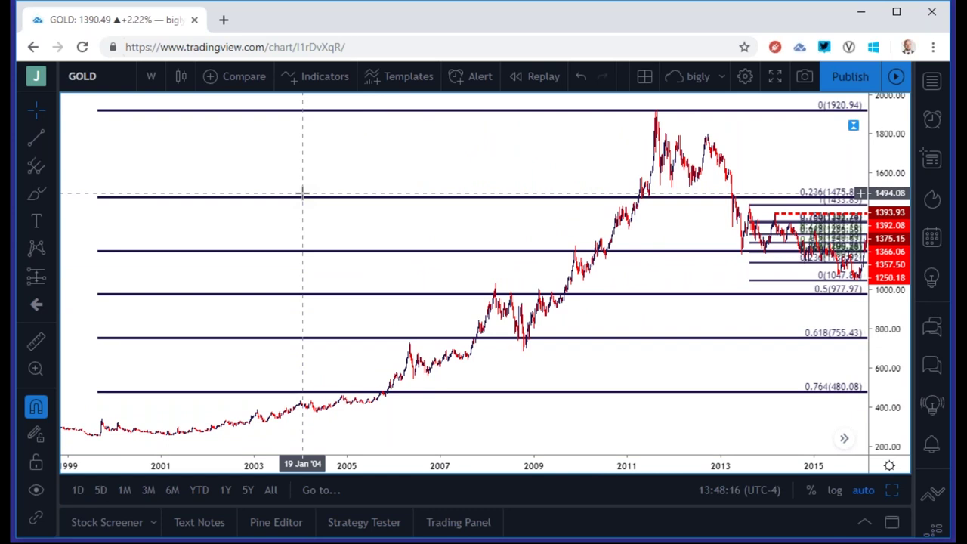
Maximize the 4h gold pane from the four-chart layout and set it to monthly bars.
click(890, 492)
click(768, 423)
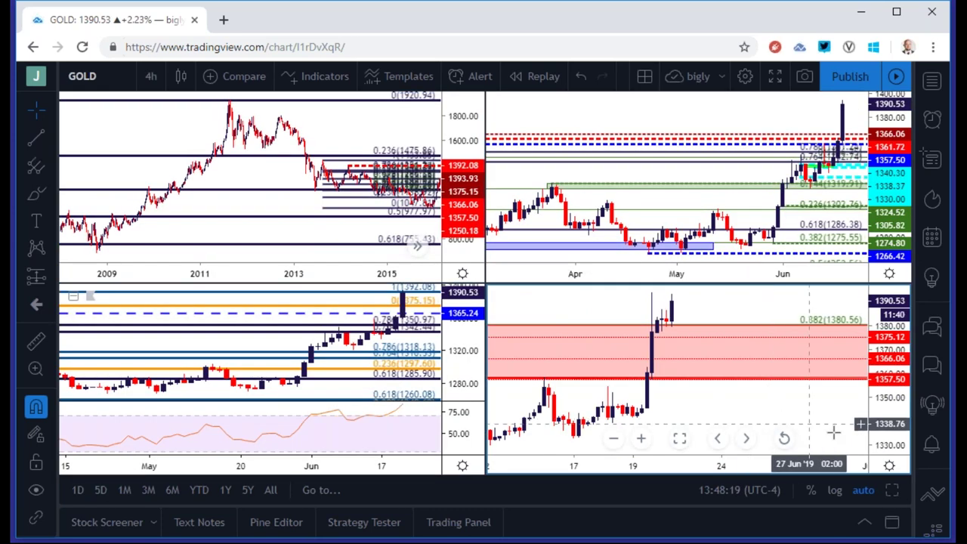
click(890, 490)
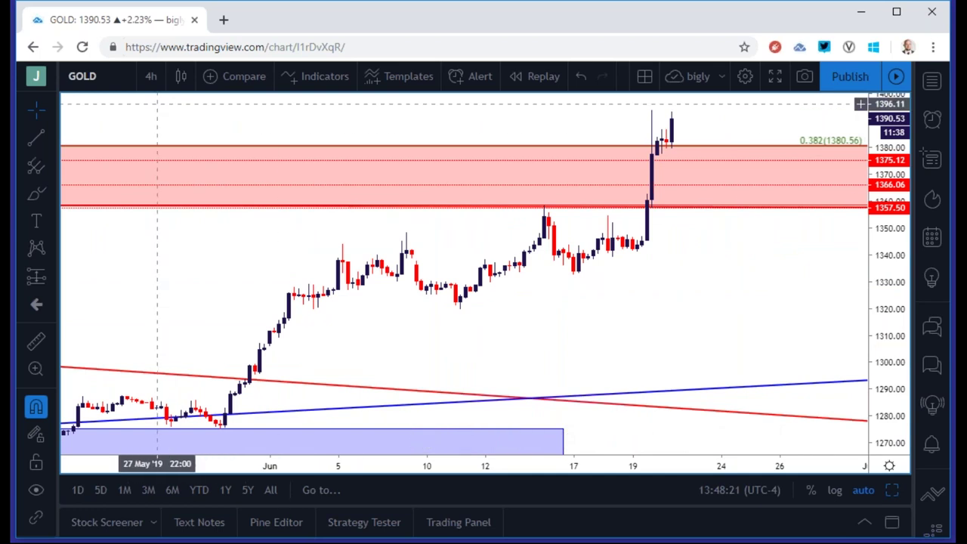
click(151, 75)
click(161, 401)
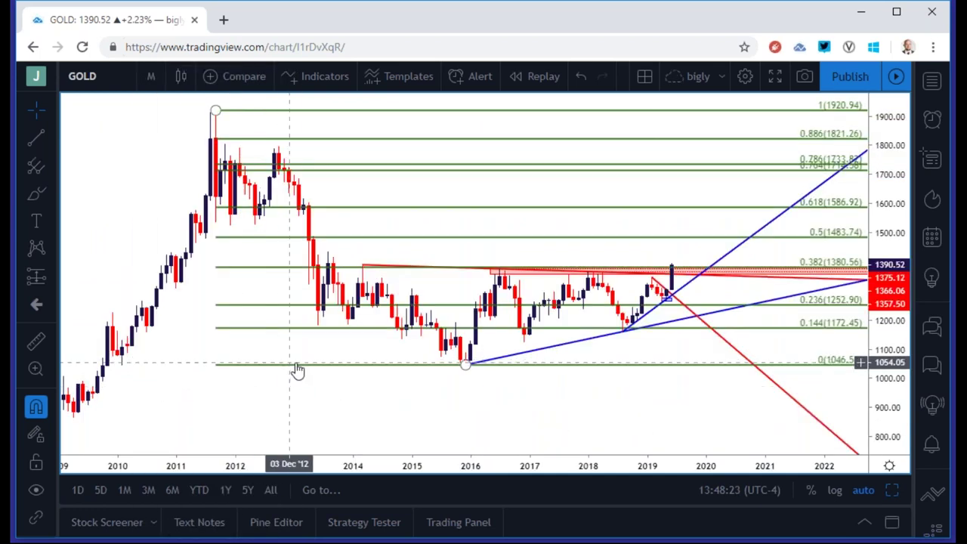
Clear all drawings from the monthly gold chart, showing history back to 1998.
scroll(297, 371, down, 2)
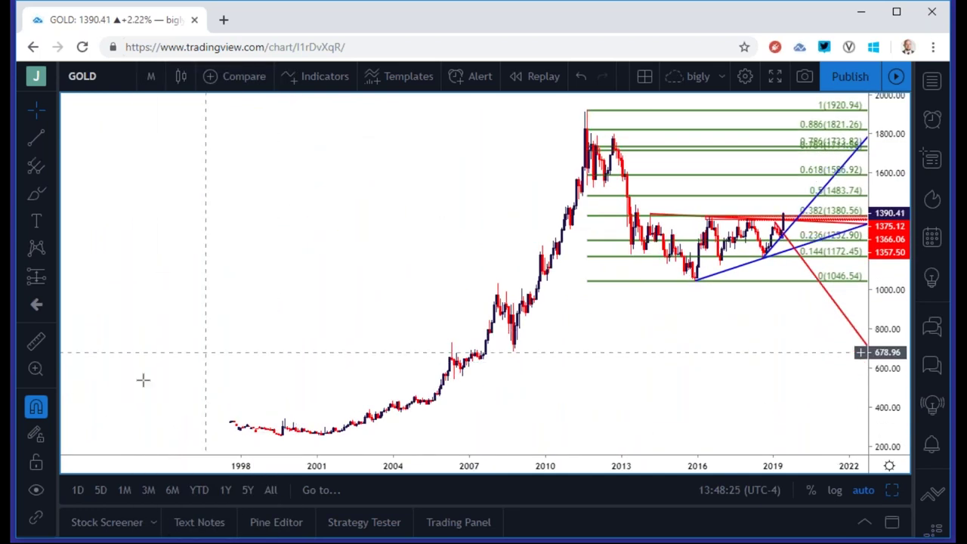
scroll(38, 491, down, 3)
click(37, 473)
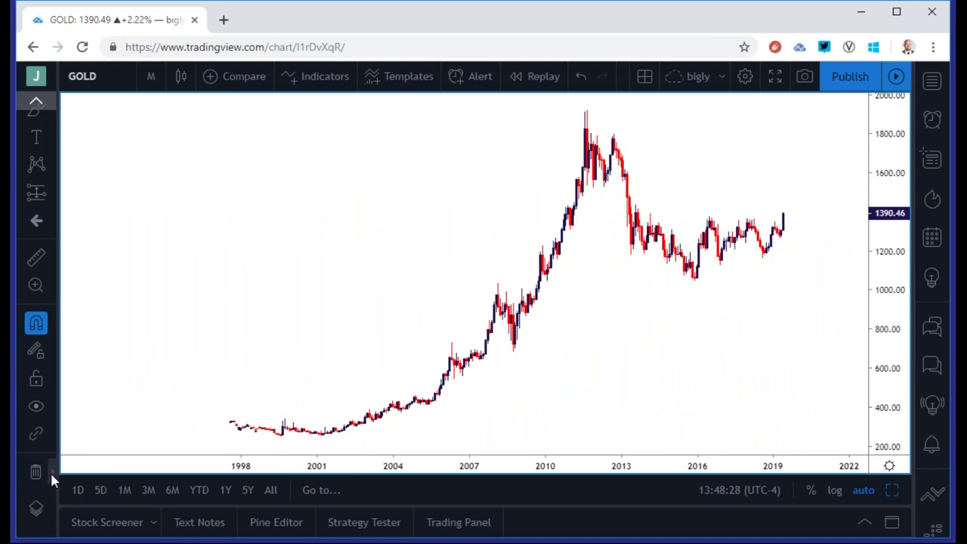
scroll(252, 326, up, 1)
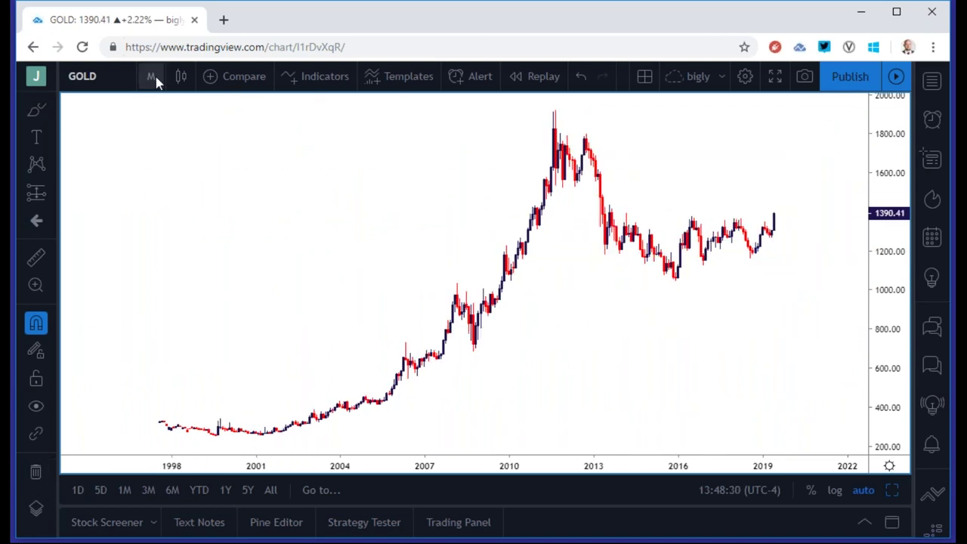
Draw a first Fib Retracement from the 1999 low to the 2011 high.
click(36, 100)
click(51, 165)
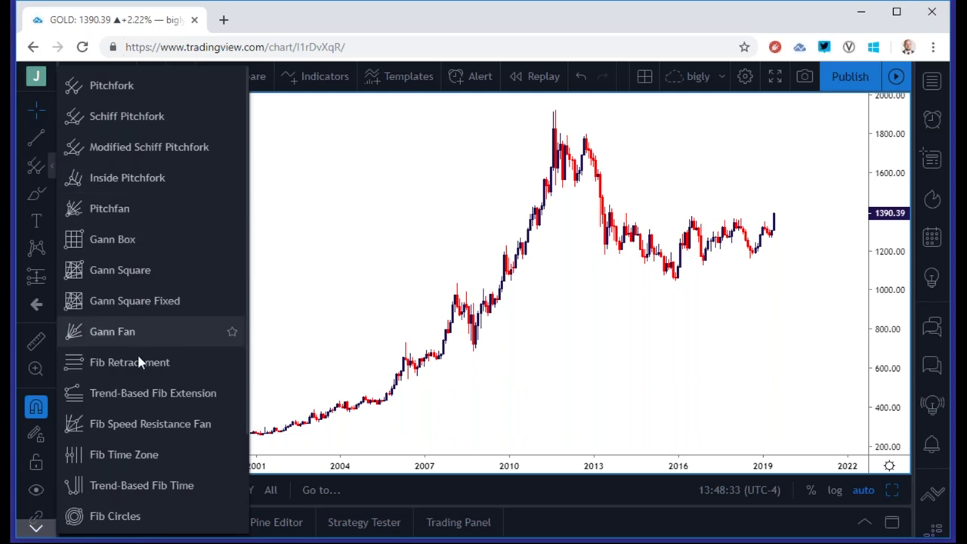
click(136, 362)
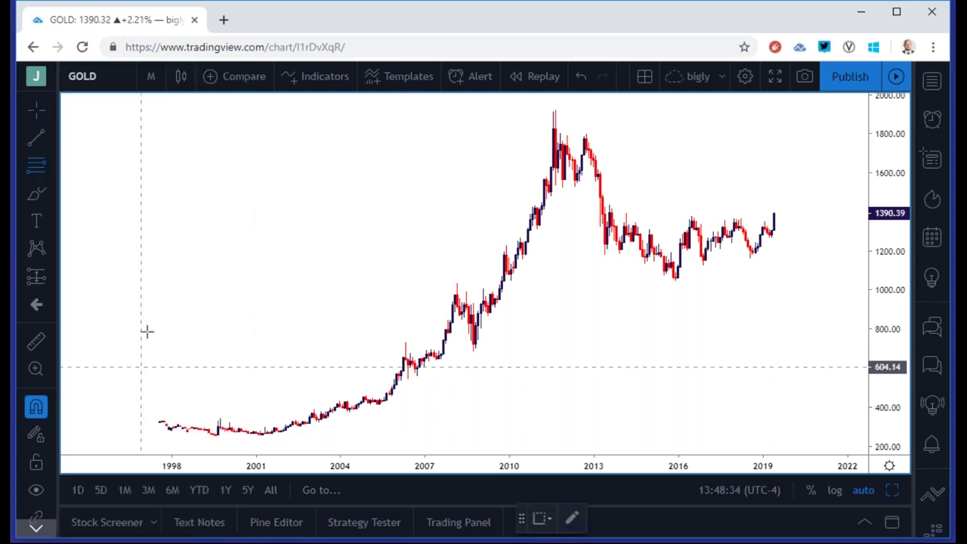
click(216, 434)
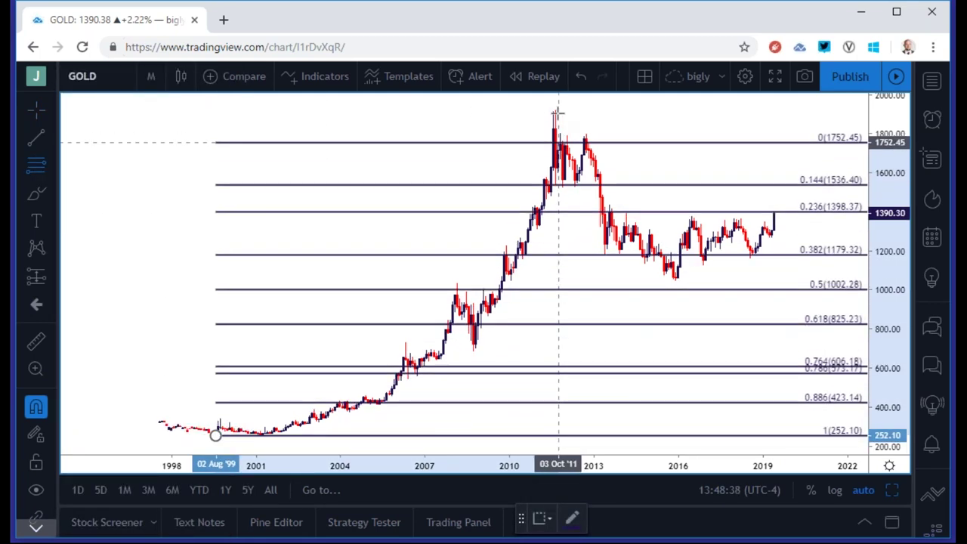
click(555, 110)
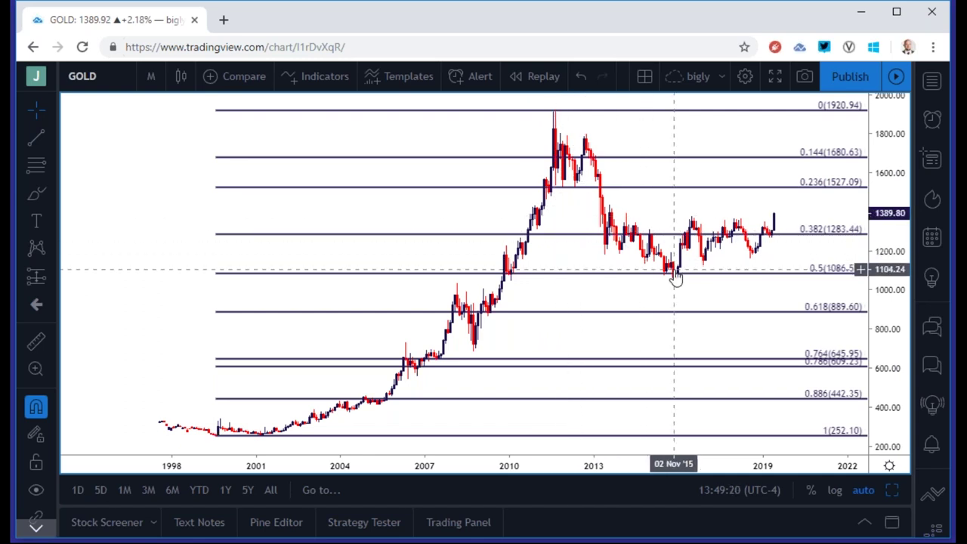
scroll(643, 255, down, 1)
scroll(173, 158, up, 2)
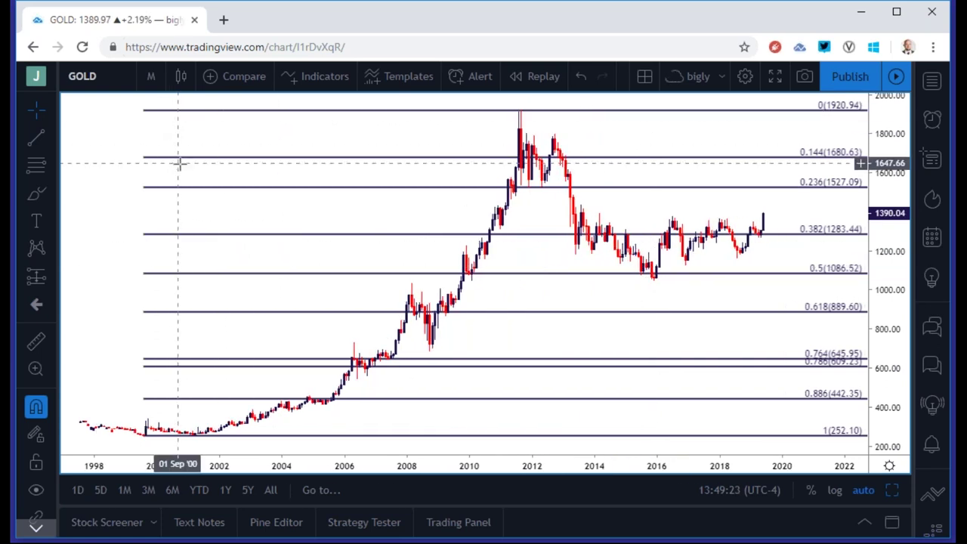
Draw a new Fib Retracement from the 2011 high (1920.94) to the 2015 low (1046.54).
click(52, 162)
click(121, 360)
scroll(342, 157, up, 2)
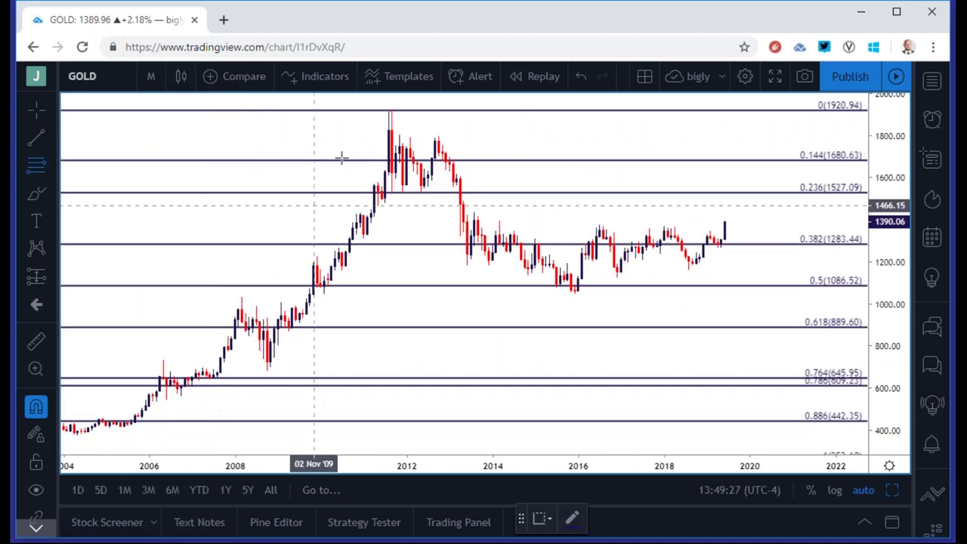
click(391, 110)
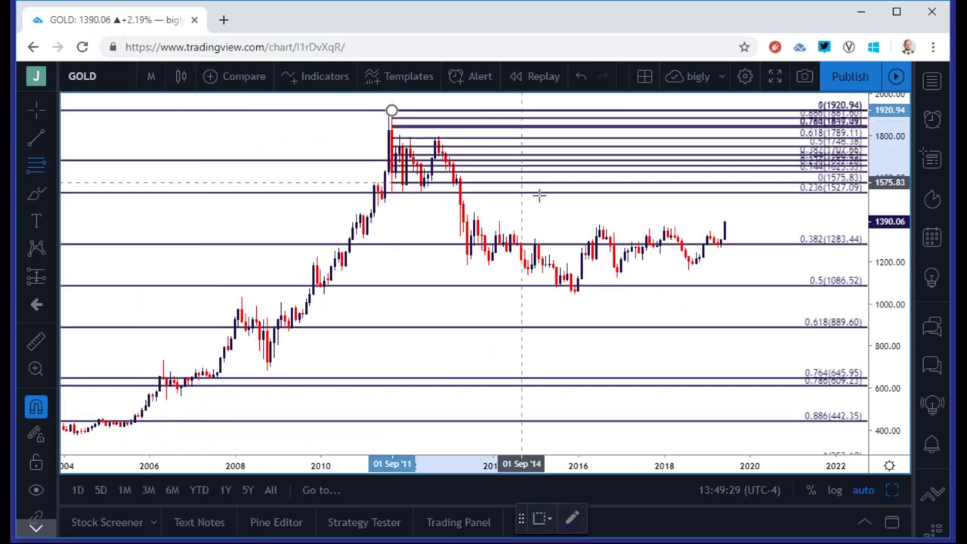
click(574, 294)
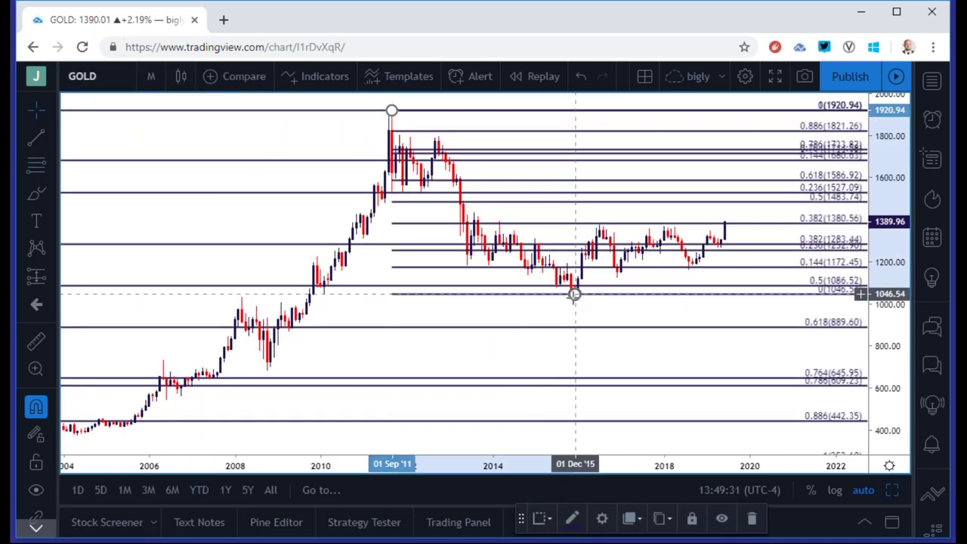
Make every level of the new Fibonacci retracement red with 'Use one color'.
double_click(536, 294)
click(394, 389)
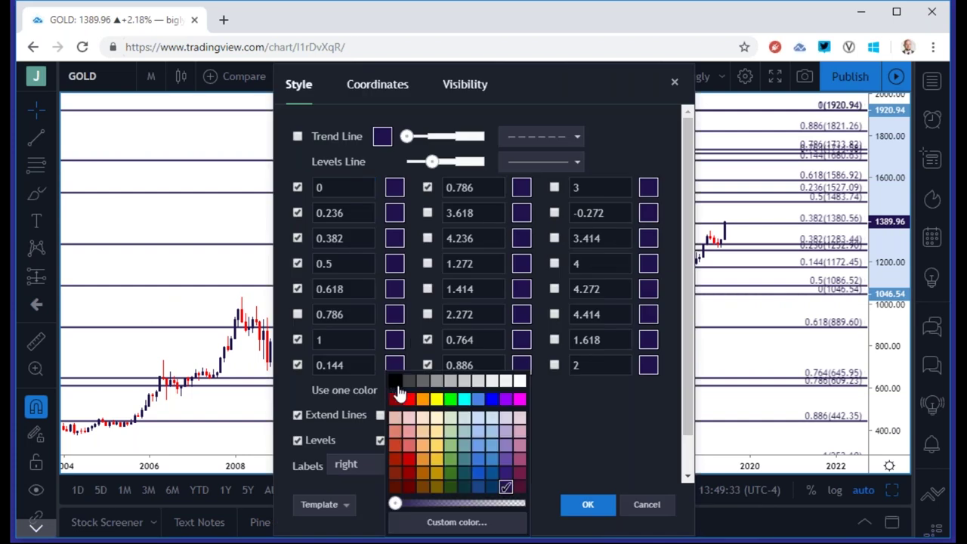
click(409, 398)
click(578, 512)
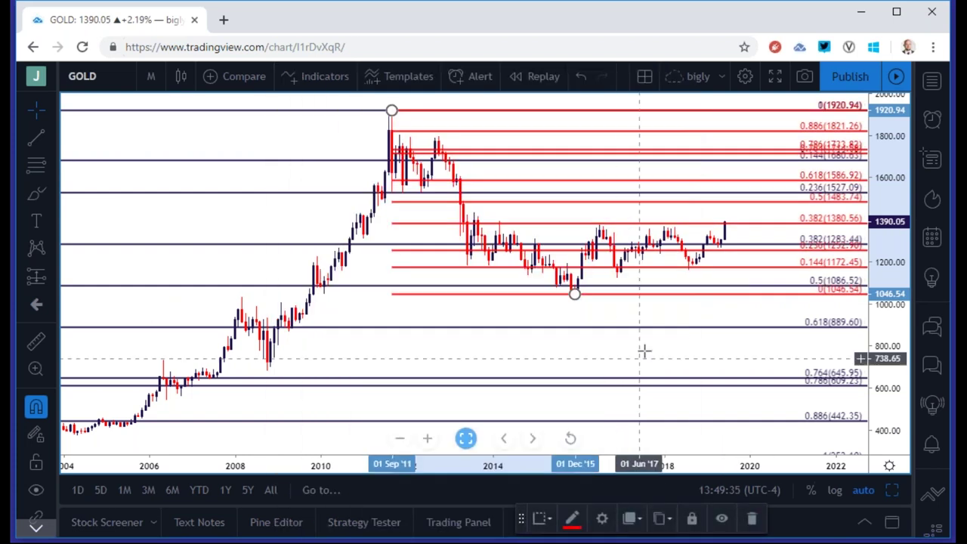
scroll(611, 334, up, 1)
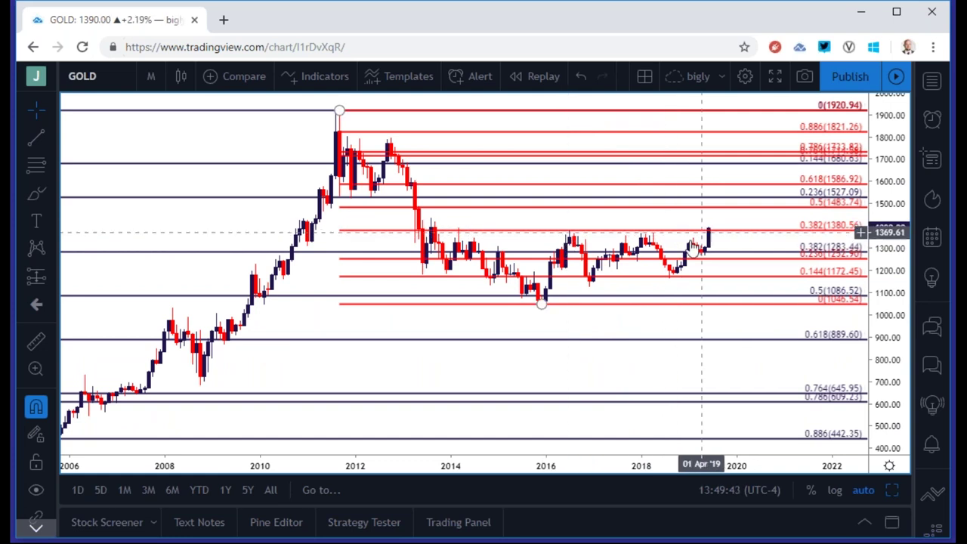
Put gold on weekly candles, show all four charts, then maximize the long-term gold chart.
click(150, 76)
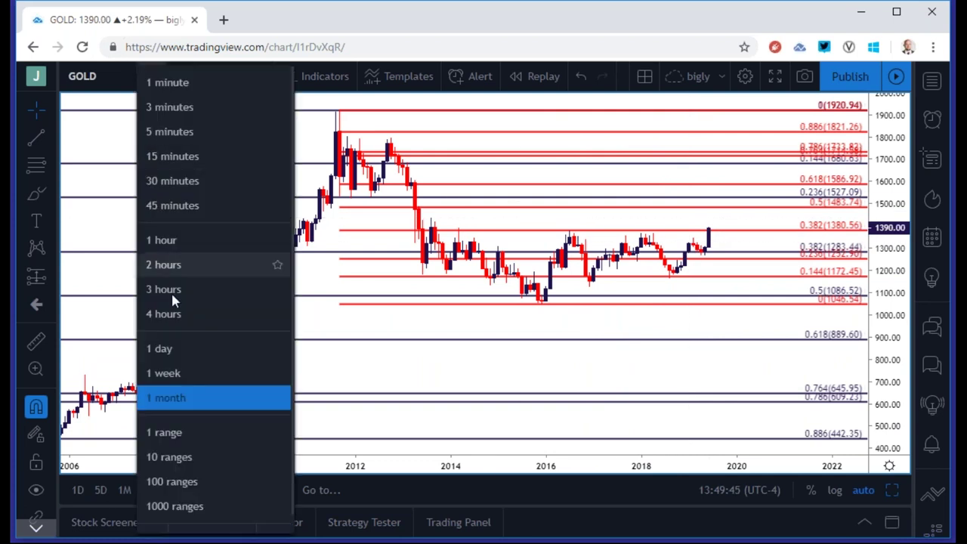
click(184, 373)
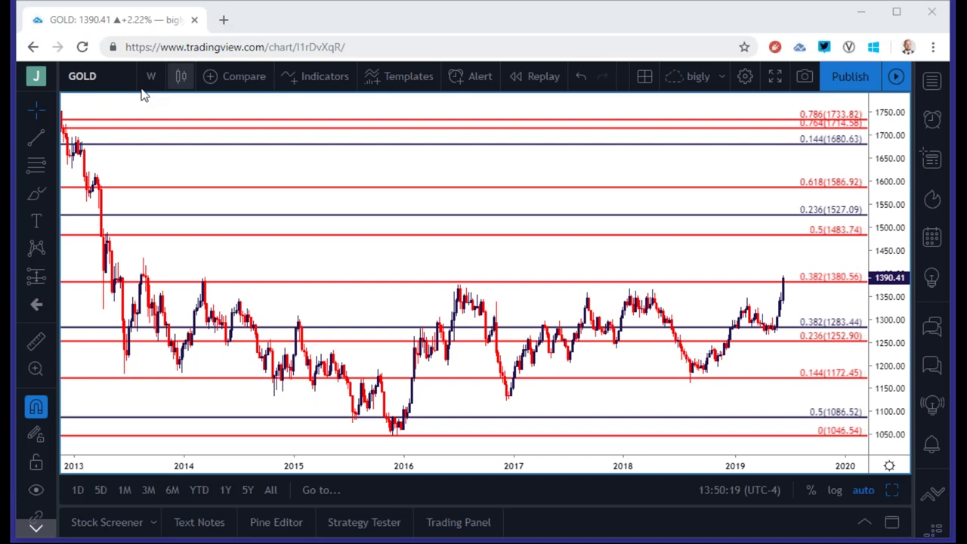
click(891, 491)
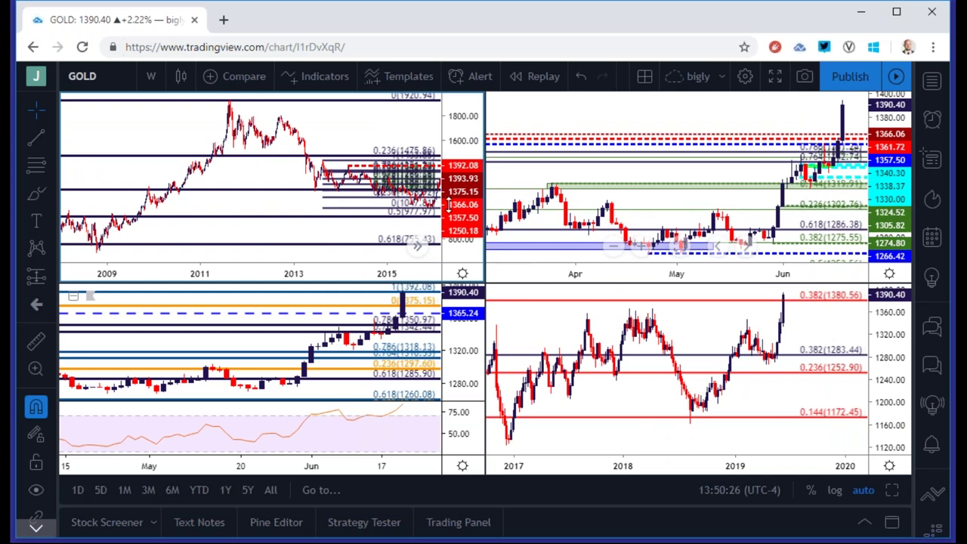
click(891, 491)
click(151, 79)
Step the long-term gold chart through daily and 3-hour to 4-hour candles.
click(177, 347)
click(152, 76)
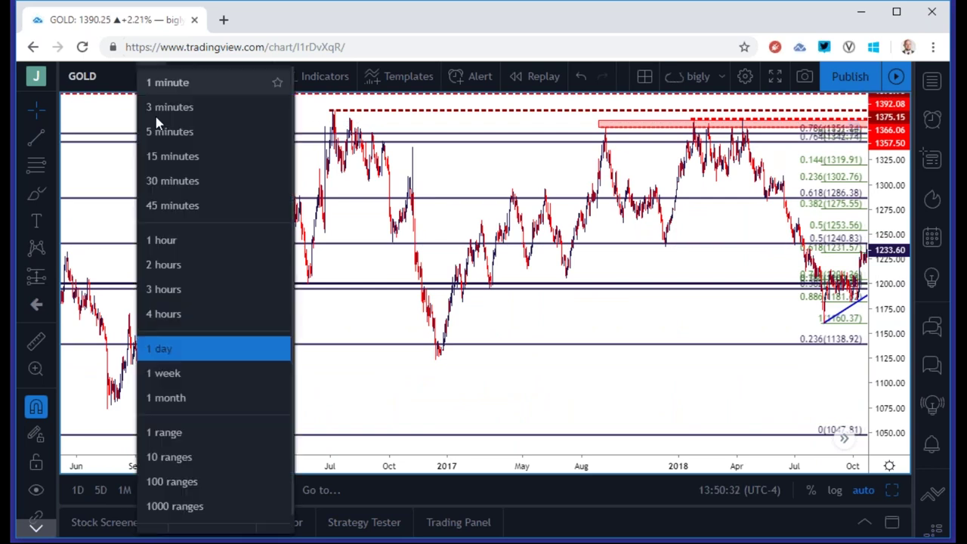
click(147, 289)
click(151, 76)
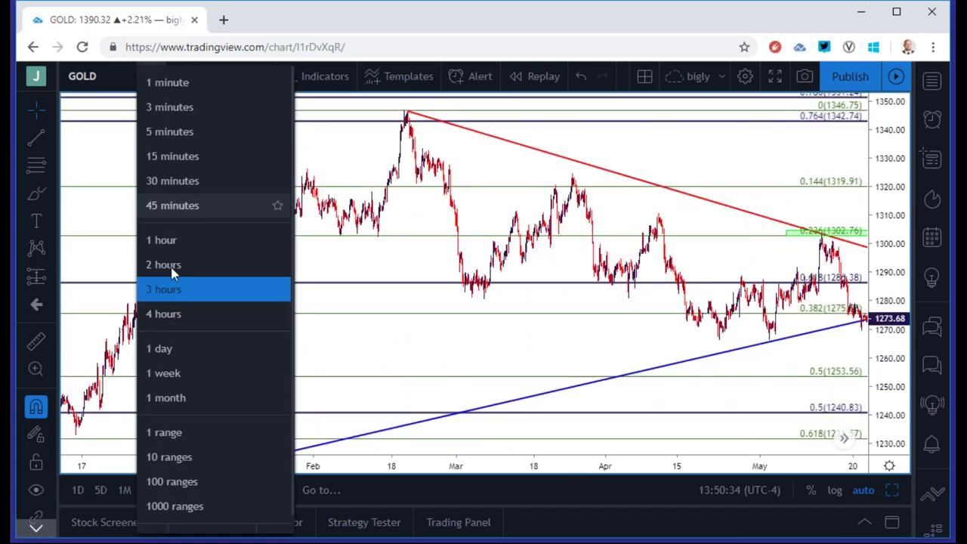
click(164, 317)
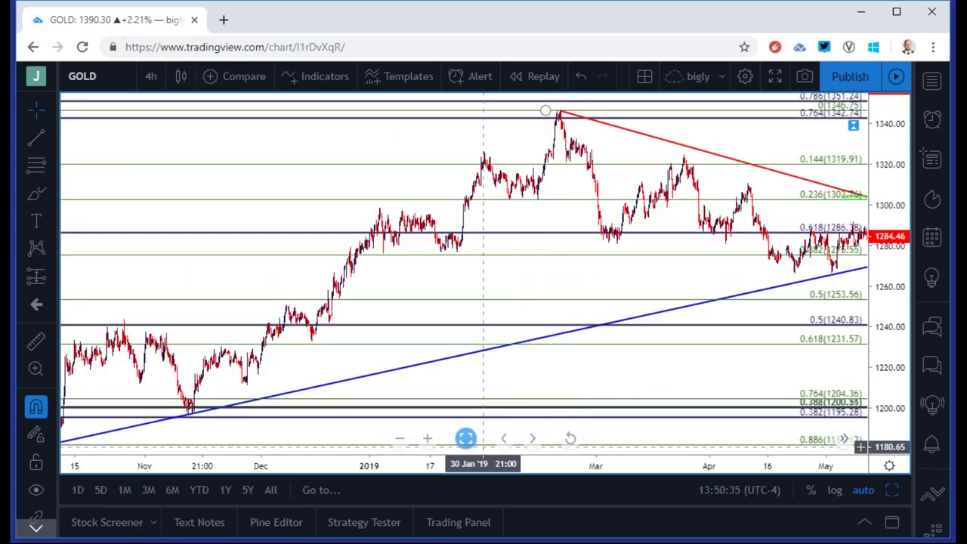
Jump to the latest May–June bars with space ahead, then return to the four-chart layout.
click(559, 438)
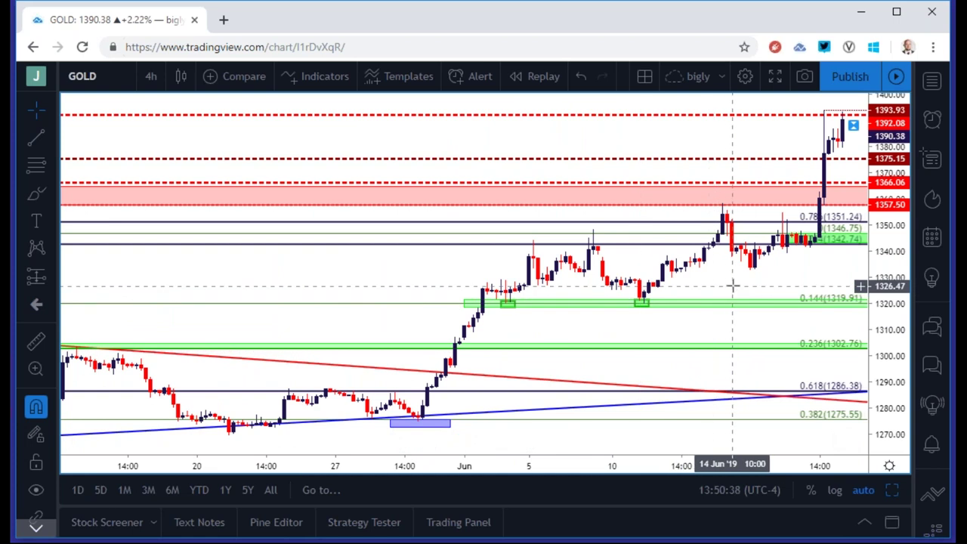
drag(732, 283, 564, 275)
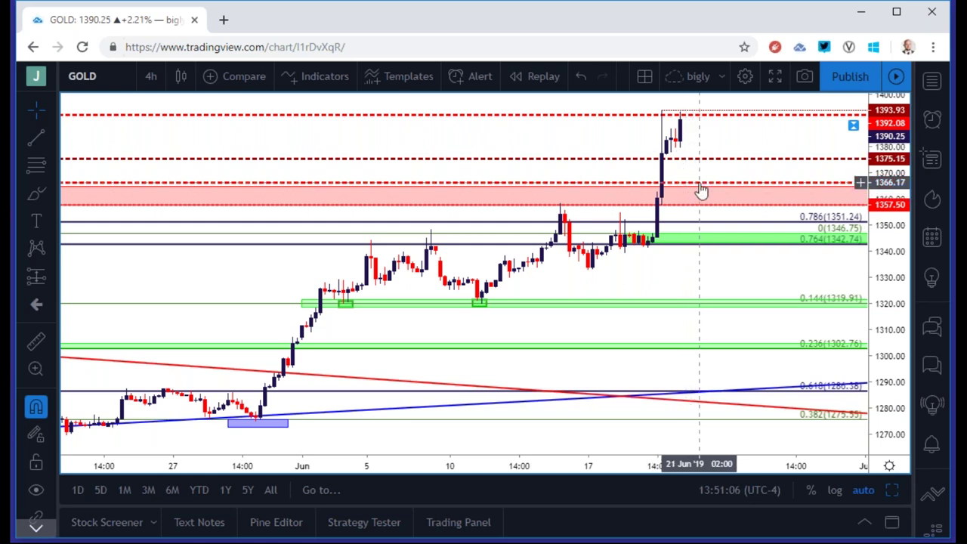
scroll(701, 190, down, 5)
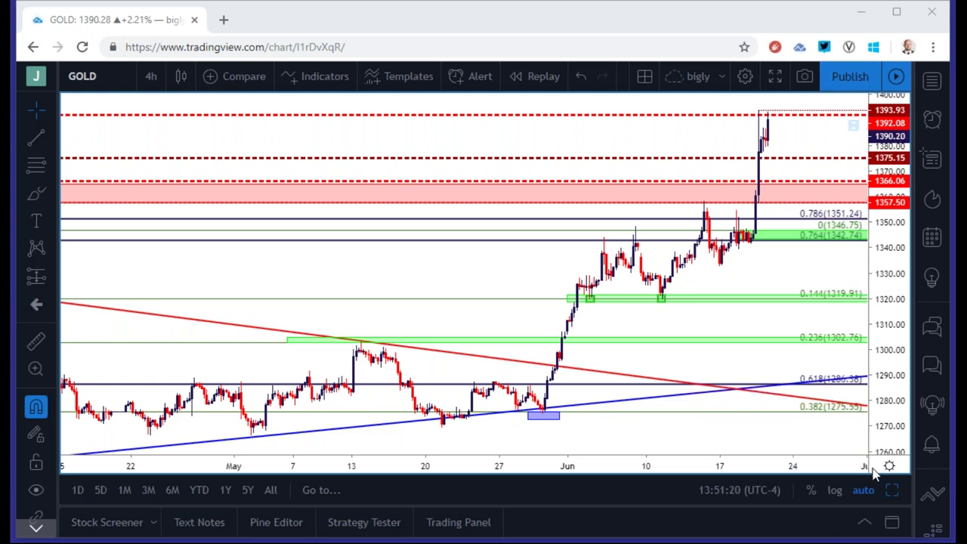
click(891, 490)
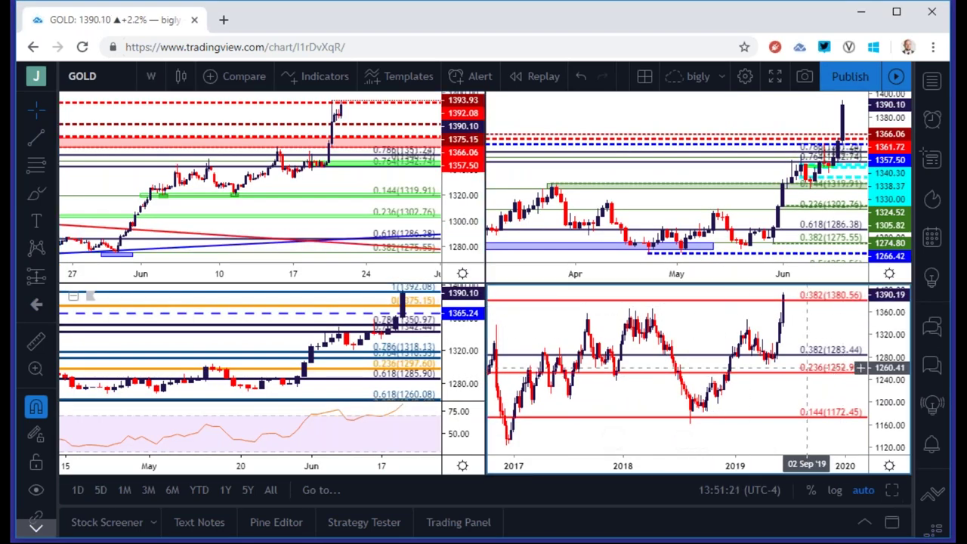
Maximize the weekly gold chart and zoom to review its Fibonacci levels across 2013–2020.
click(892, 490)
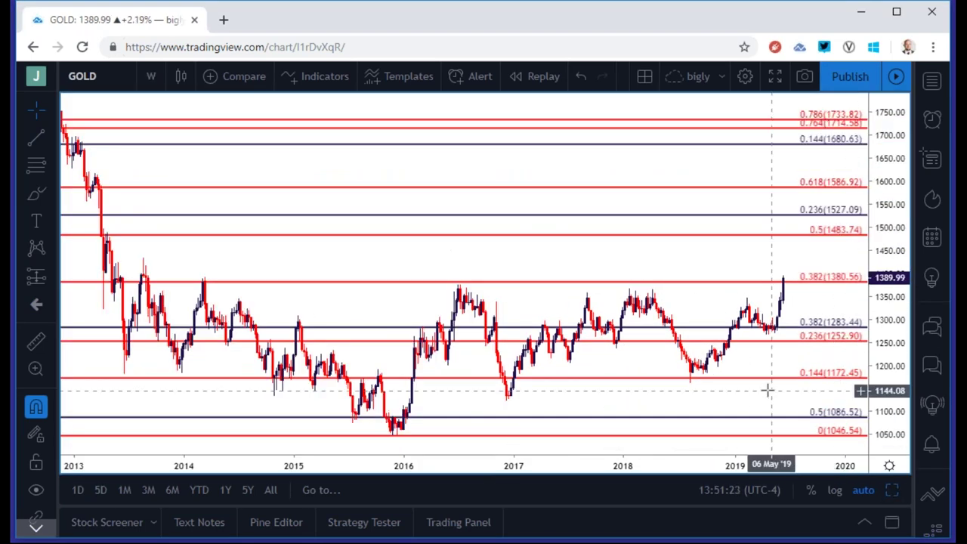
scroll(766, 390, up, 3)
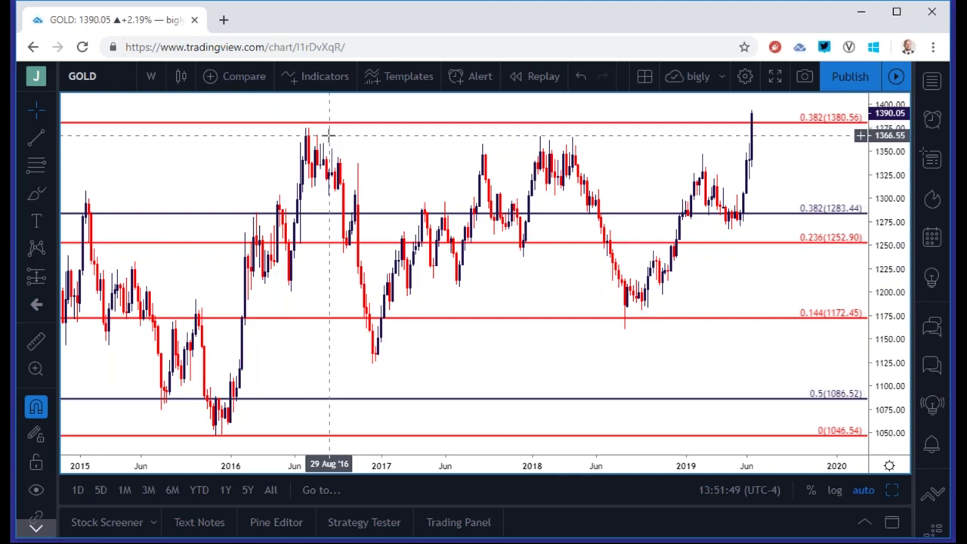
scroll(349, 167, down, 1)
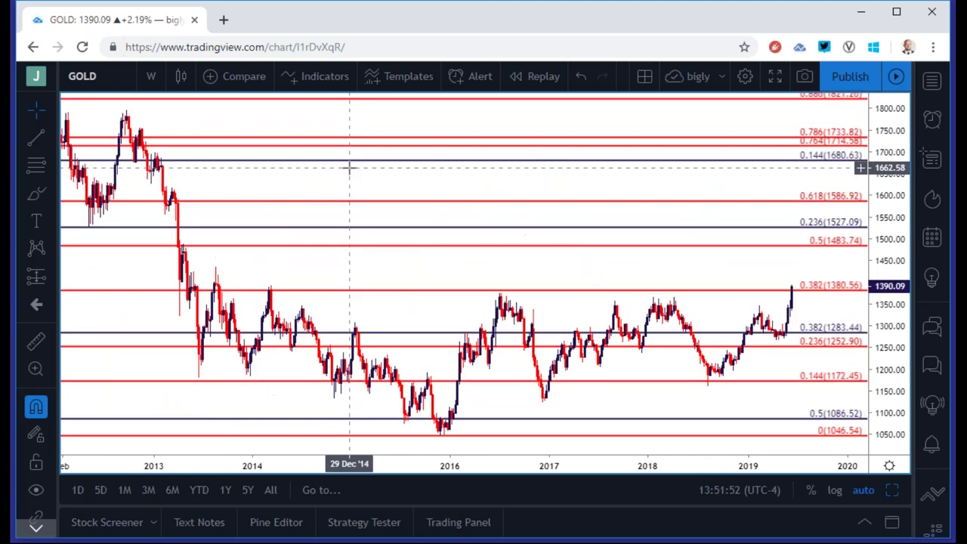
scroll(349, 168, up, 3)
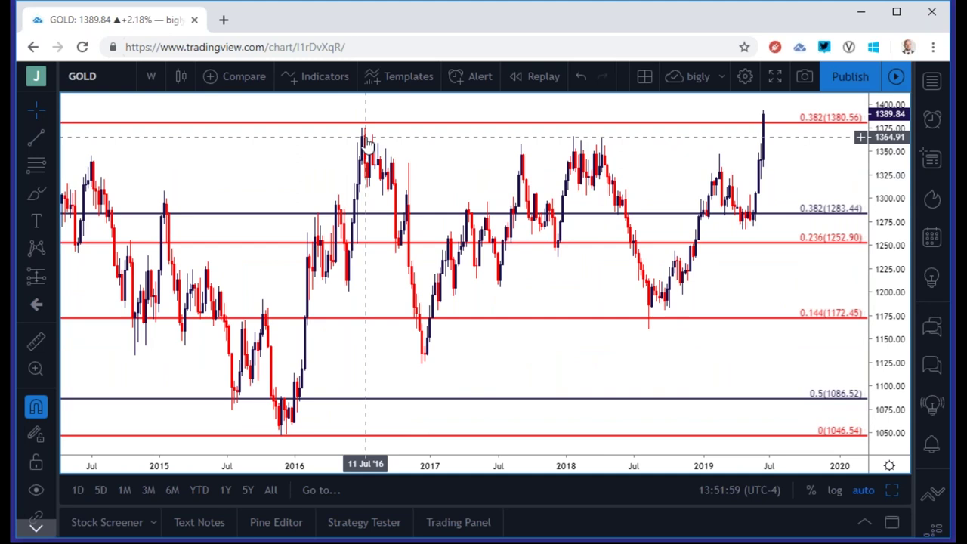
scroll(368, 146, down, 2)
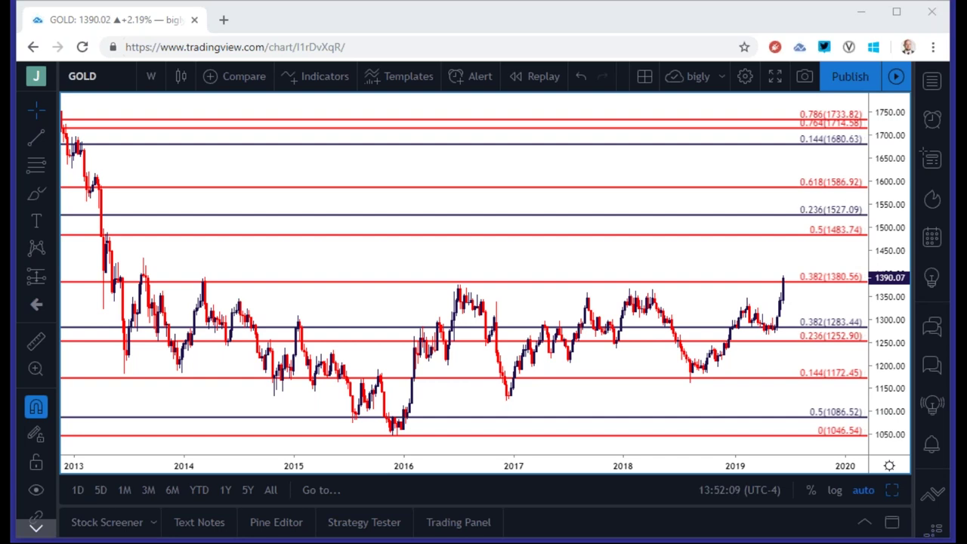
Replace GOLD with the FX:SPX500 S&P 500 chart.
click(117, 78)
text(SPX60)
key(BackSpace)
key(BackSpace)
text(500)
key(Down)
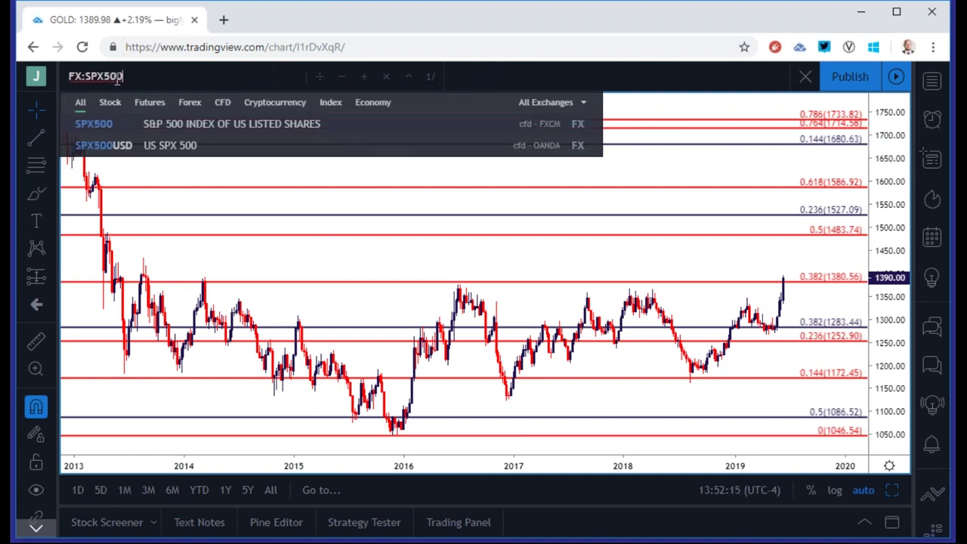
key(Return)
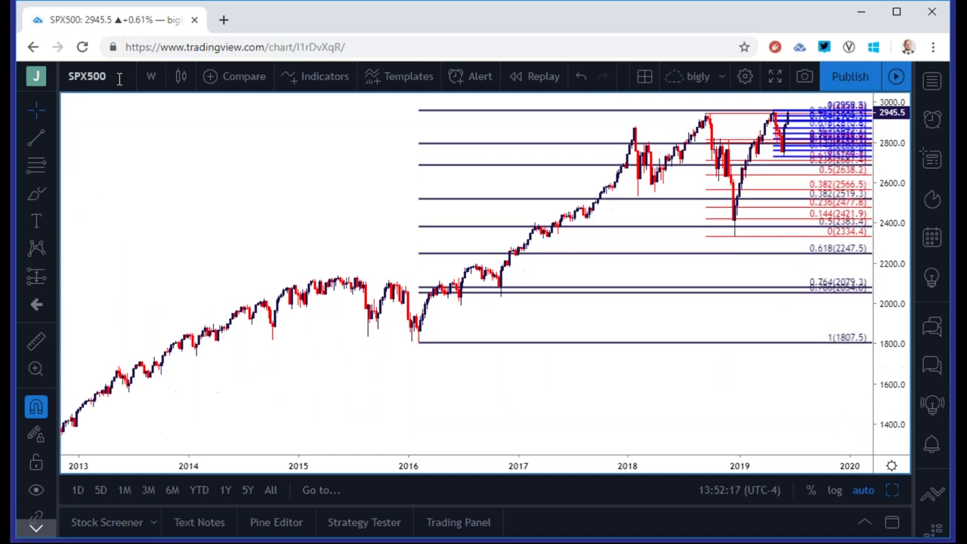
scroll(219, 226, up, 3)
scroll(222, 257, up, 1)
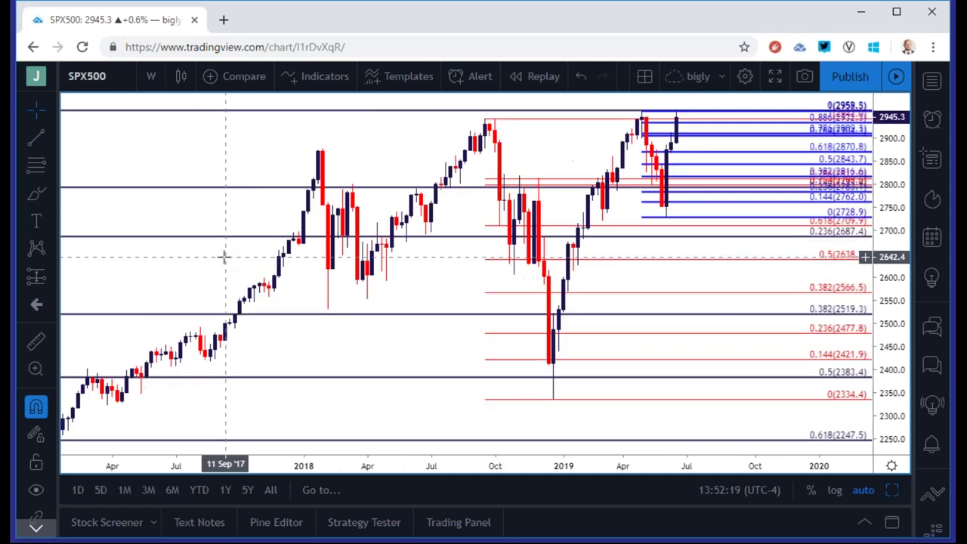
Switch SPX500 to 4-hour, then 1-hour candles, zoomed out to late May onward.
click(151, 76)
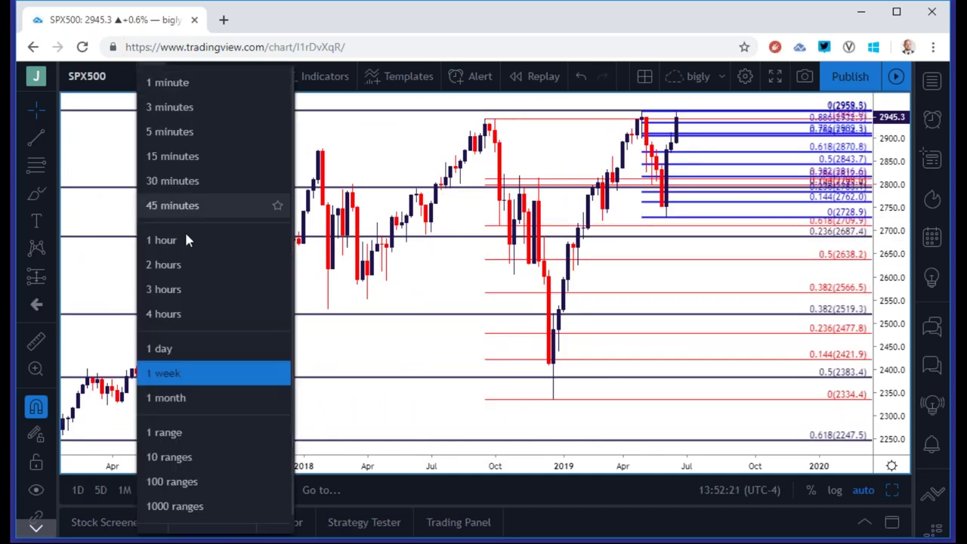
click(187, 315)
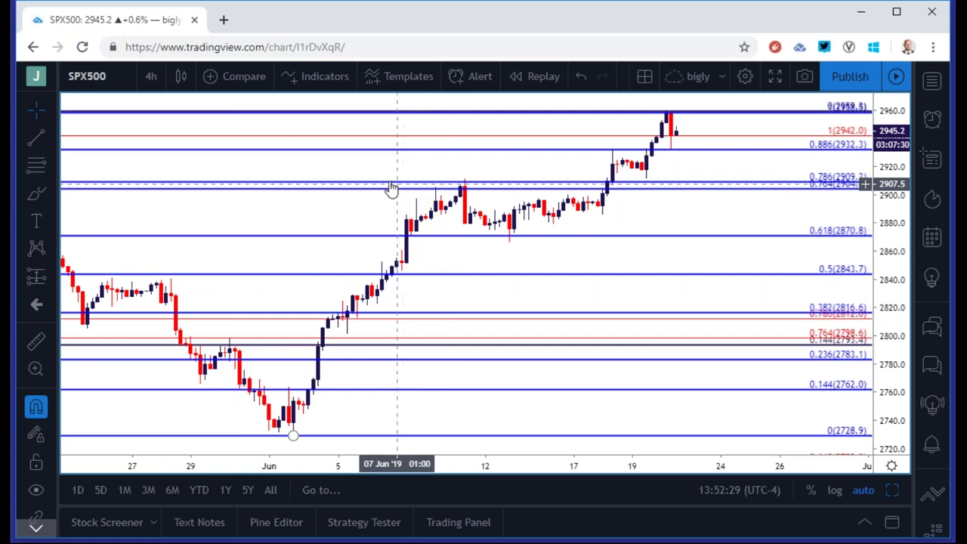
click(152, 79)
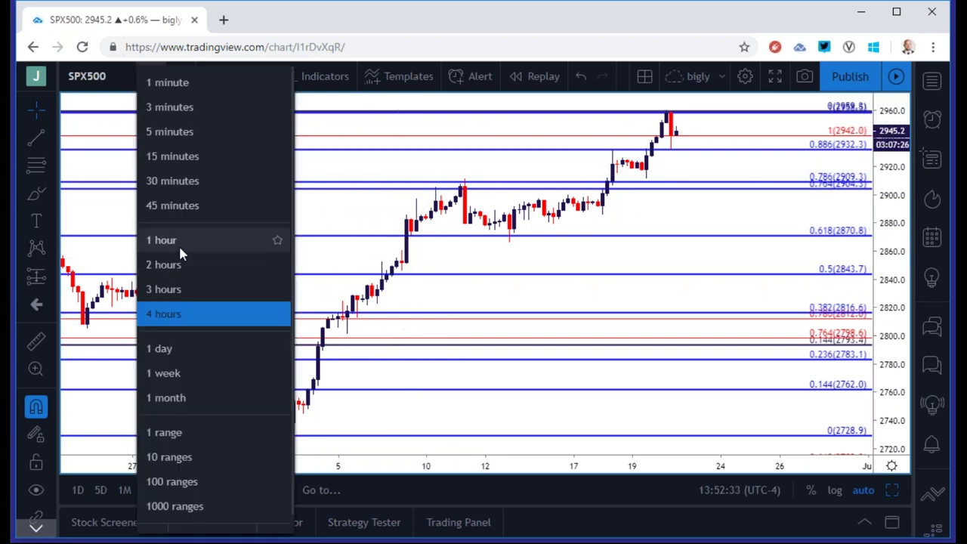
click(180, 250)
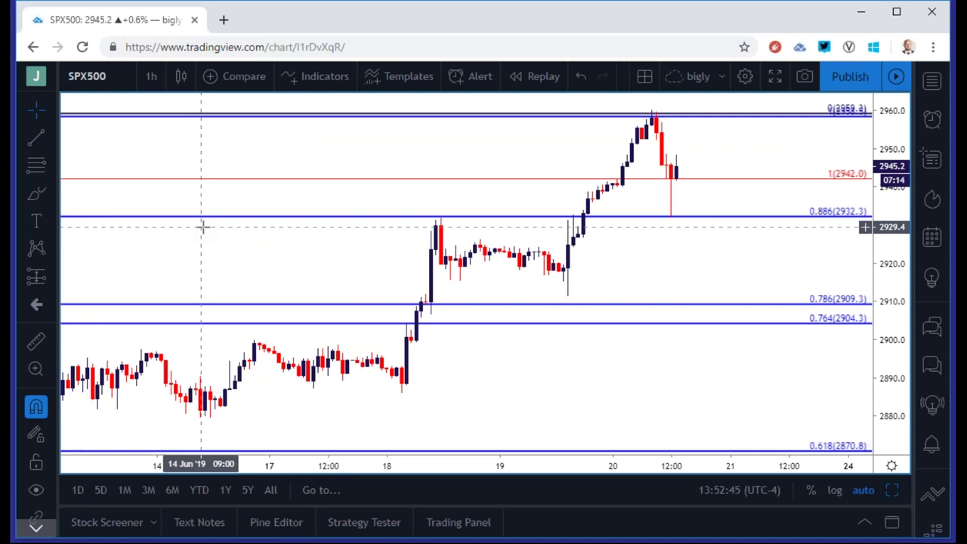
scroll(202, 226, down, 4)
scroll(203, 226, down, 3)
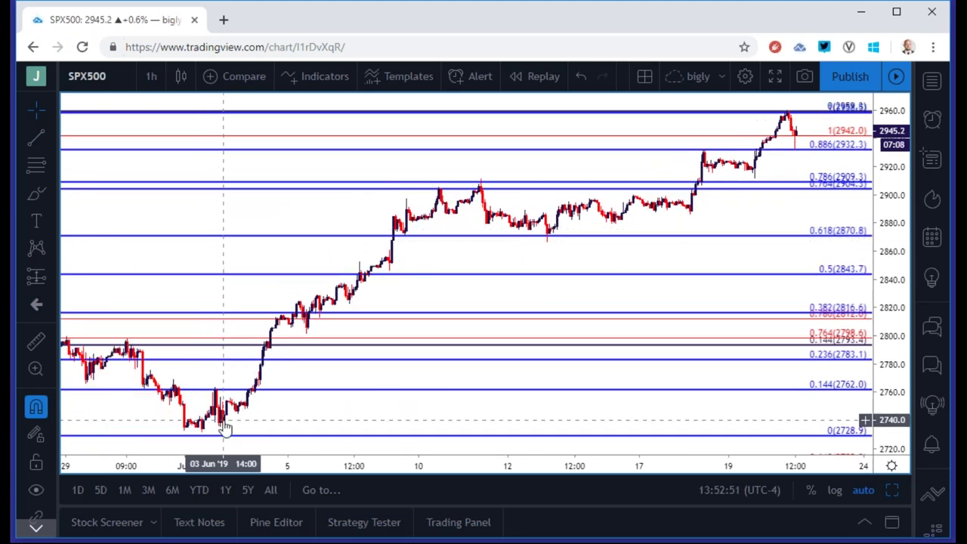
Put the S&P 500 on 1-day candles and zoom in to show February through August.
click(153, 77)
click(185, 350)
scroll(280, 324, up, 2)
scroll(281, 324, up, 3)
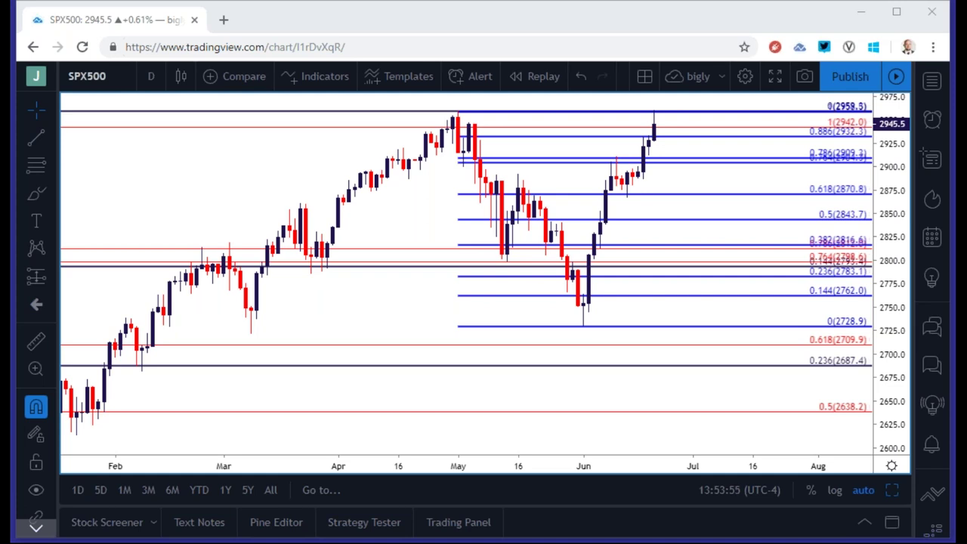
click(89, 77)
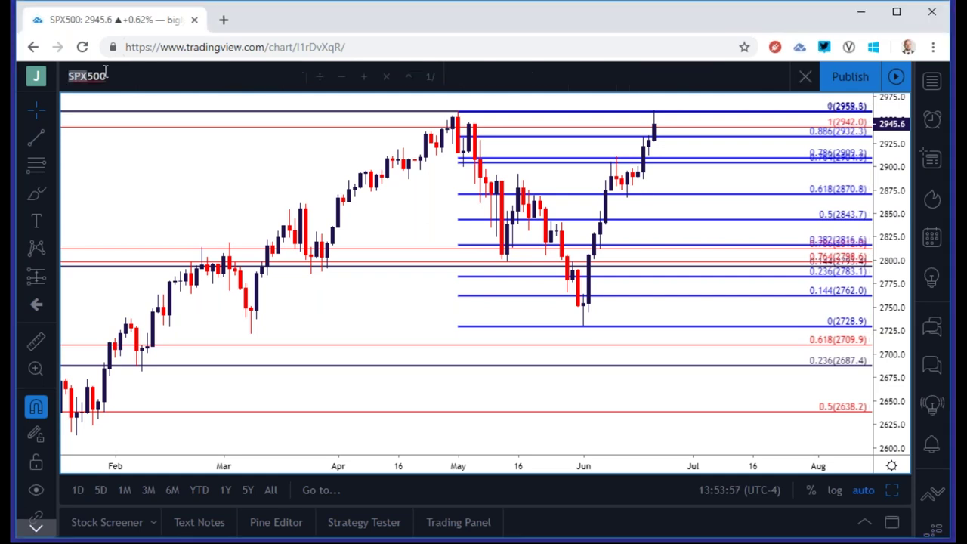
Load the OANDA USDJPY chart in place of the S&P 500.
text(USDJPY)
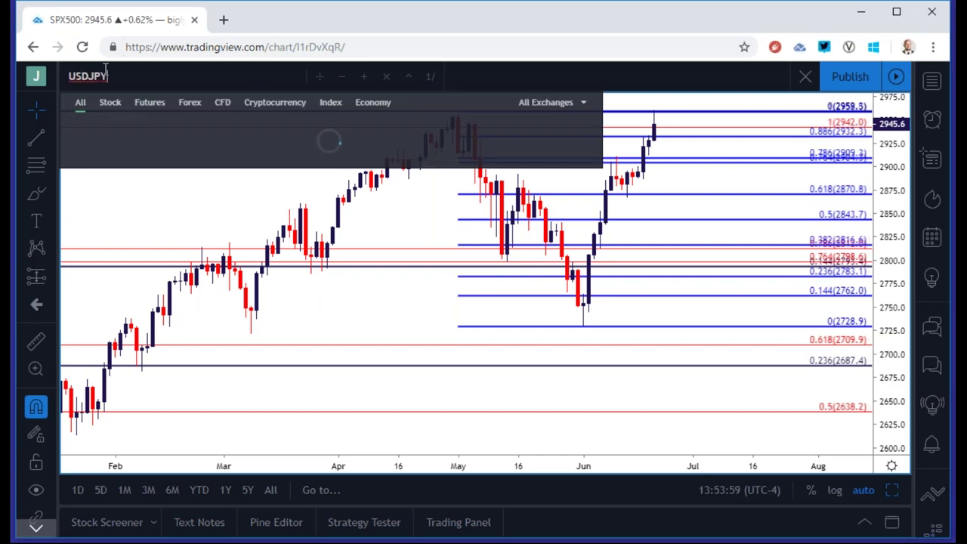
key(Down)
key(Return)
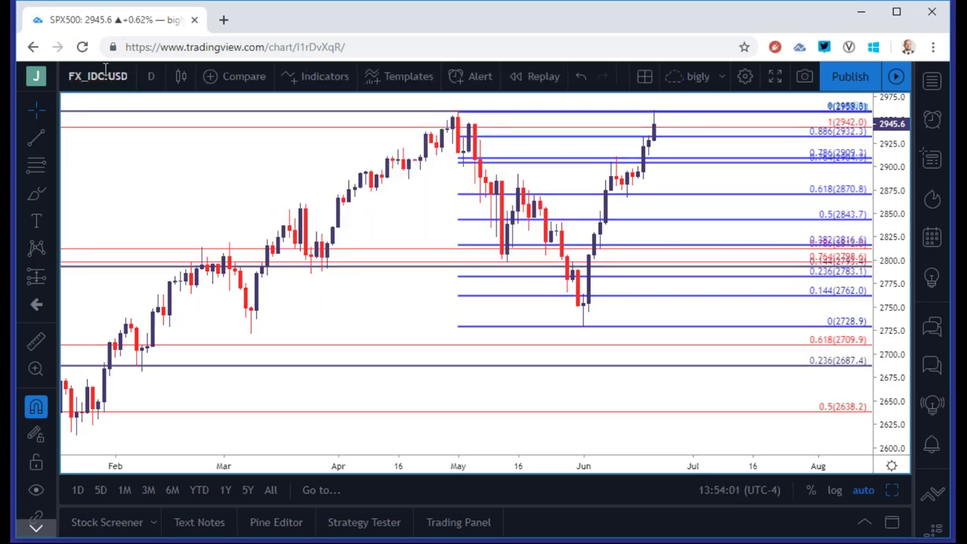
scroll(209, 134, down, 3)
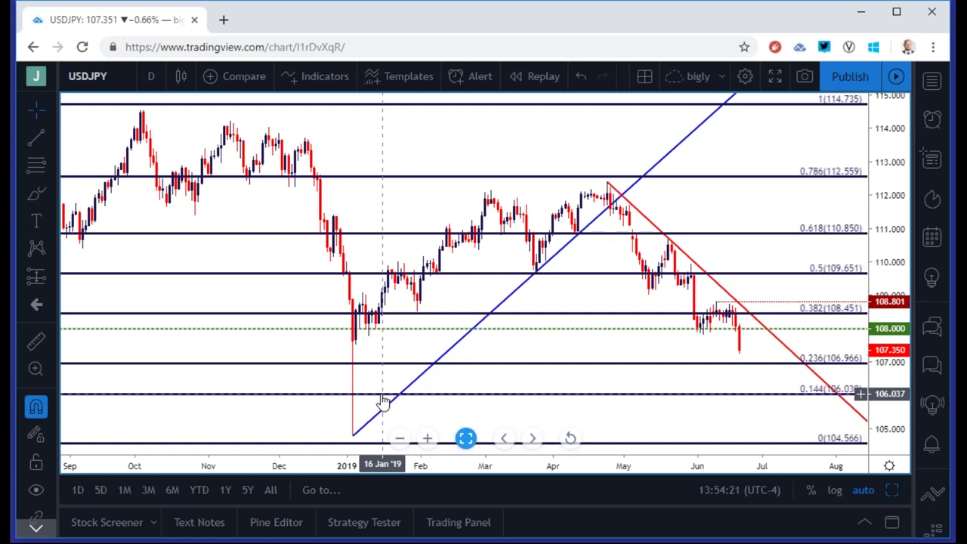
Set USDJPY to 1-week candles, then maximize the daily USDJPY pane from the four-chart layout.
click(151, 76)
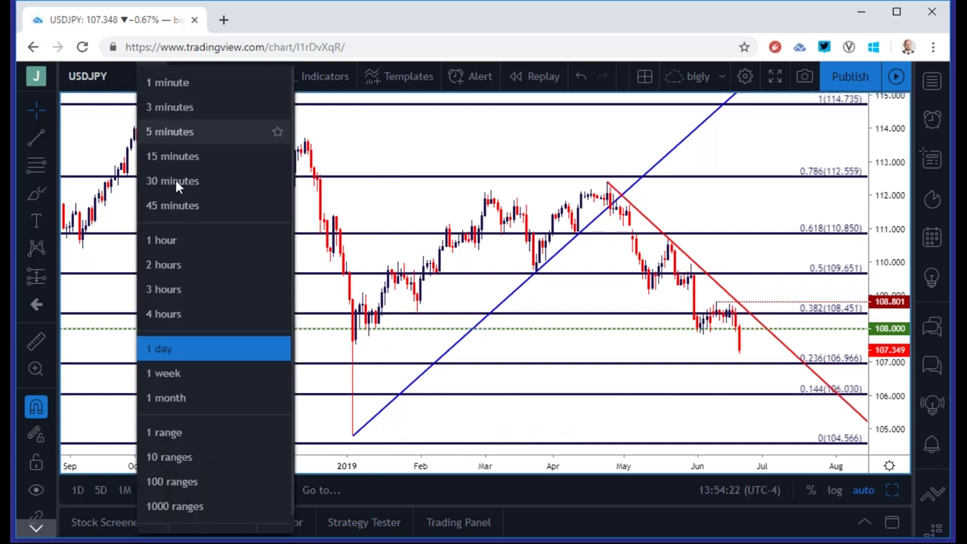
click(196, 371)
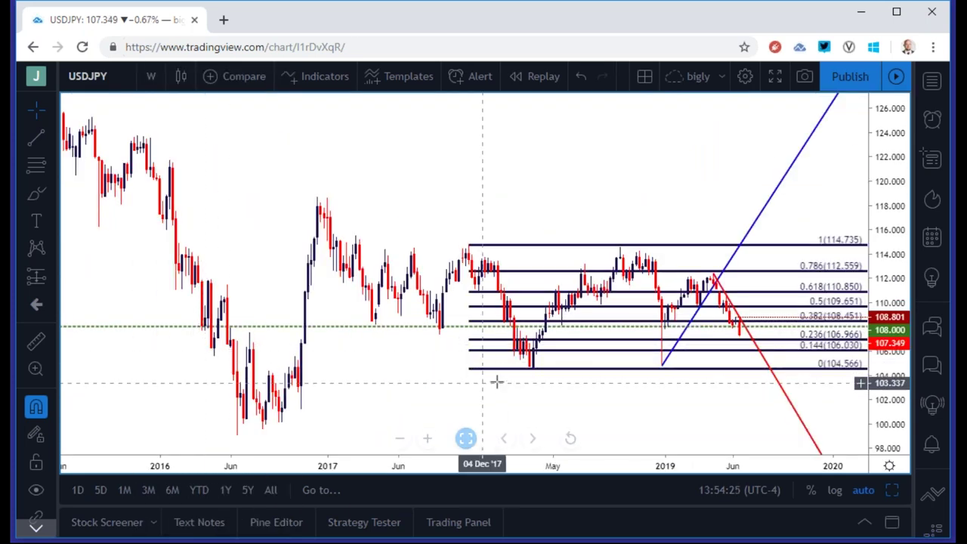
click(894, 492)
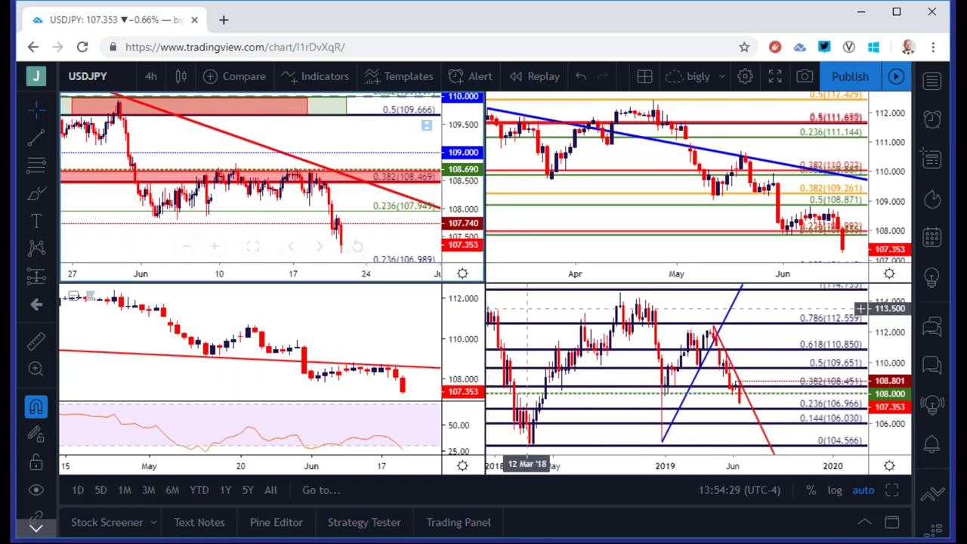
click(864, 268)
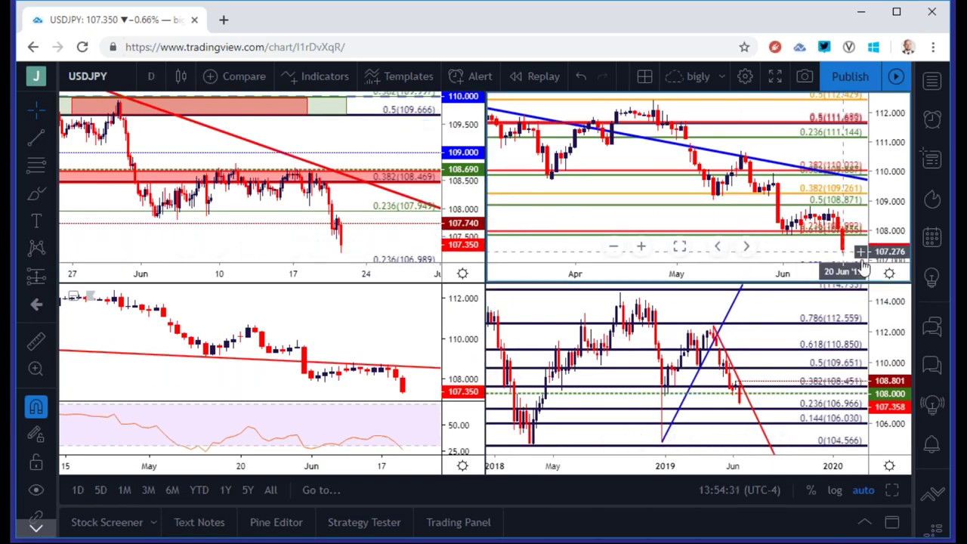
click(892, 490)
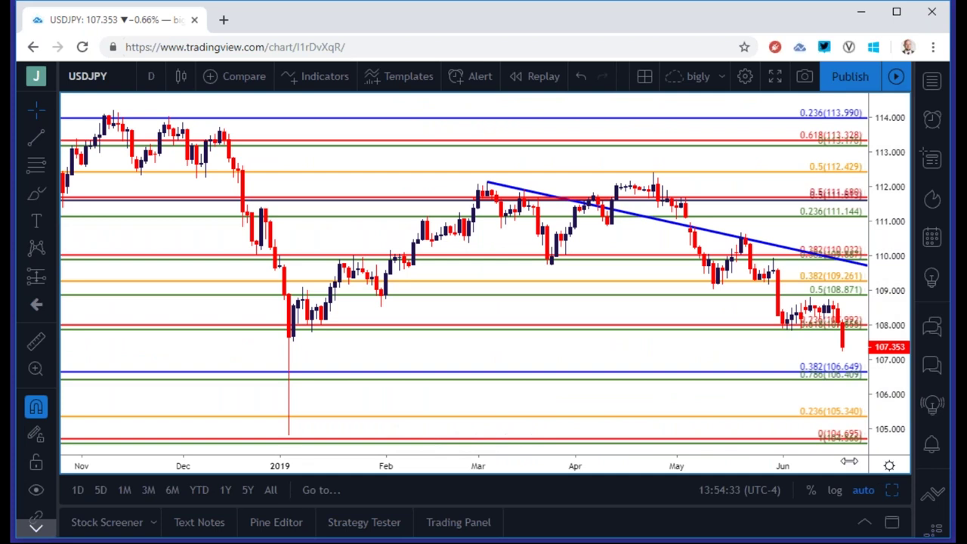
click(814, 418)
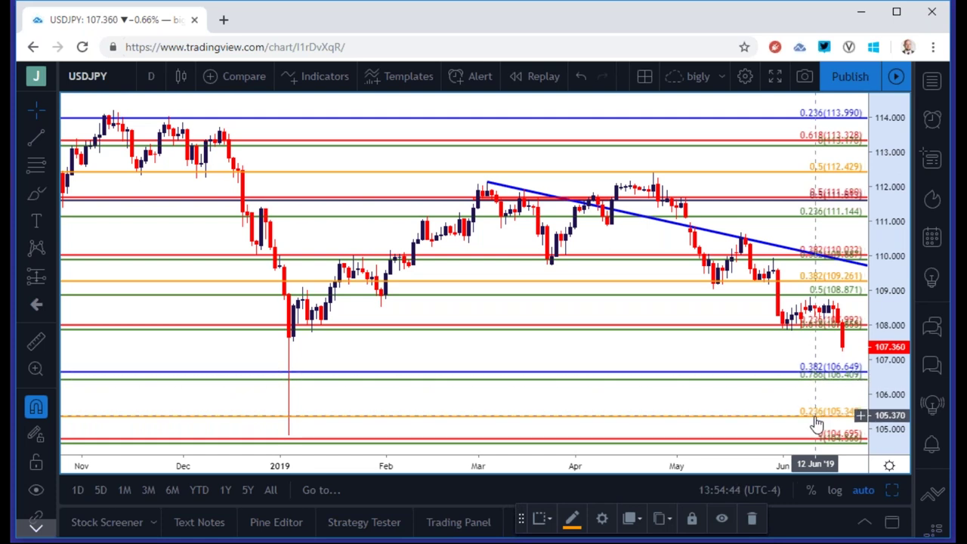
Show USDJPY on 1-week candles, zoomed out back to 2009.
click(151, 76)
click(176, 371)
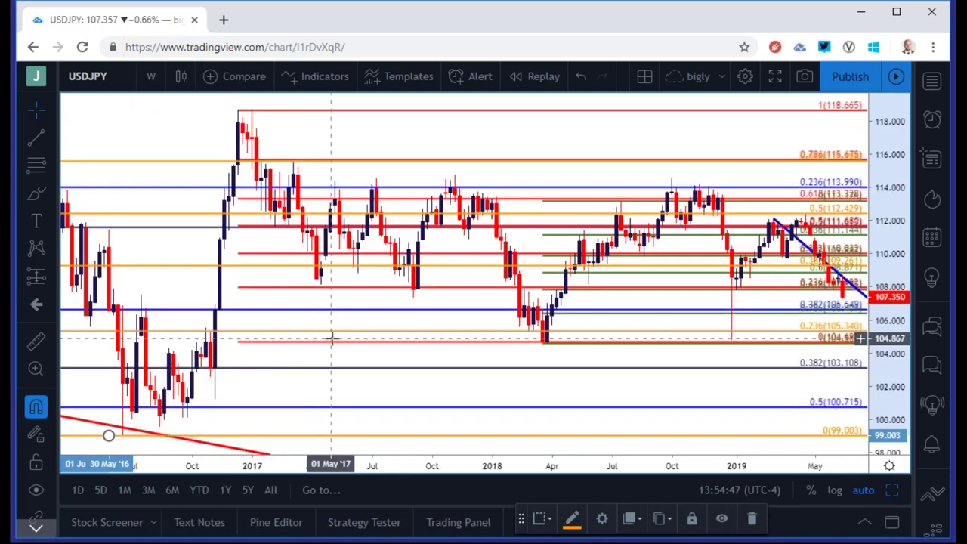
scroll(332, 340, down, 3)
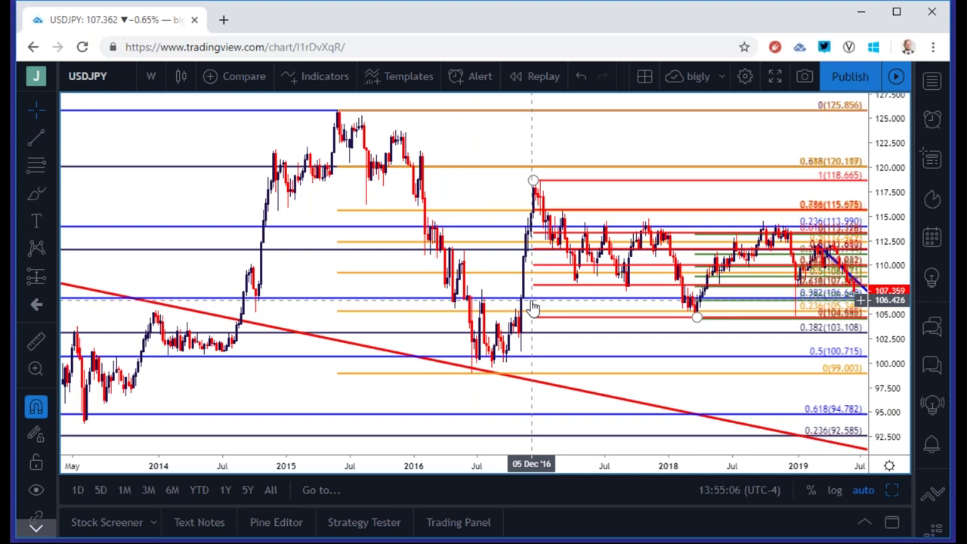
scroll(533, 308, down, 1)
scroll(533, 309, down, 2)
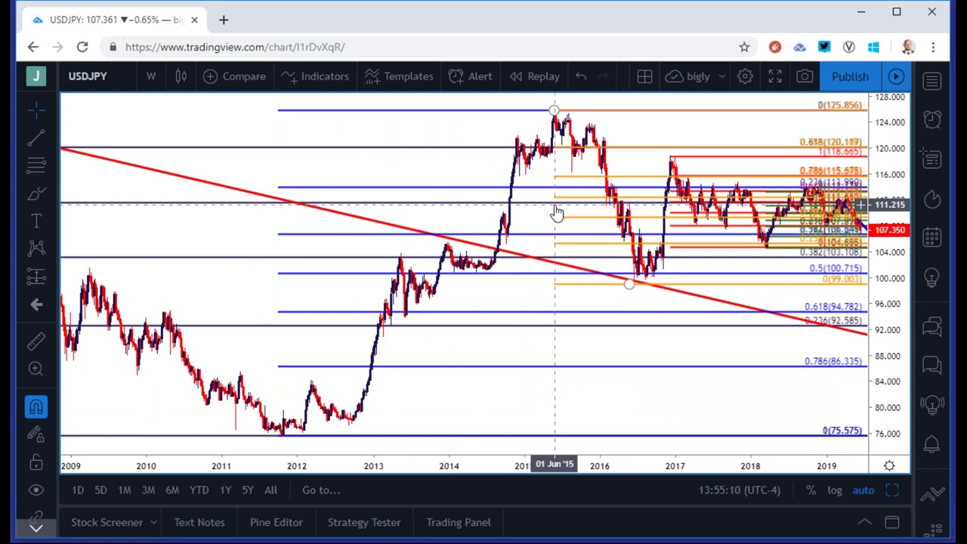
scroll(553, 204, up, 5)
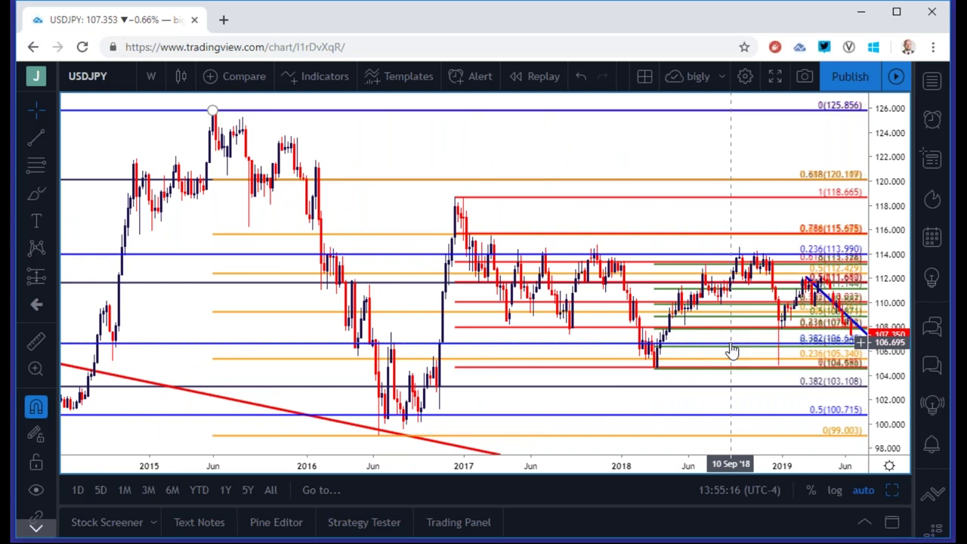
Step the USDJPY chart down through 1-day to 4-hour candles, zoomed in.
click(156, 80)
click(176, 346)
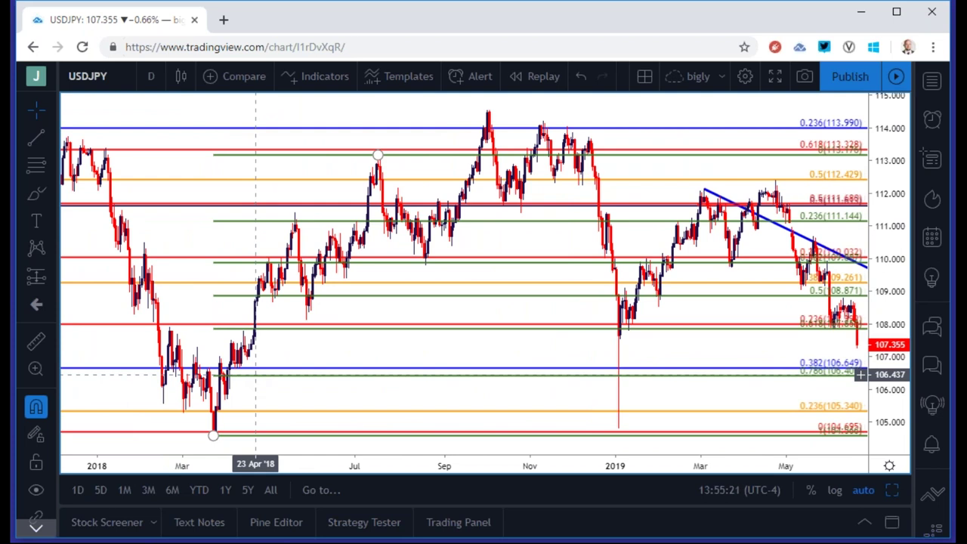
scroll(256, 374, up, 1)
click(148, 76)
click(164, 313)
scroll(421, 414, up, 2)
scroll(419, 413, up, 2)
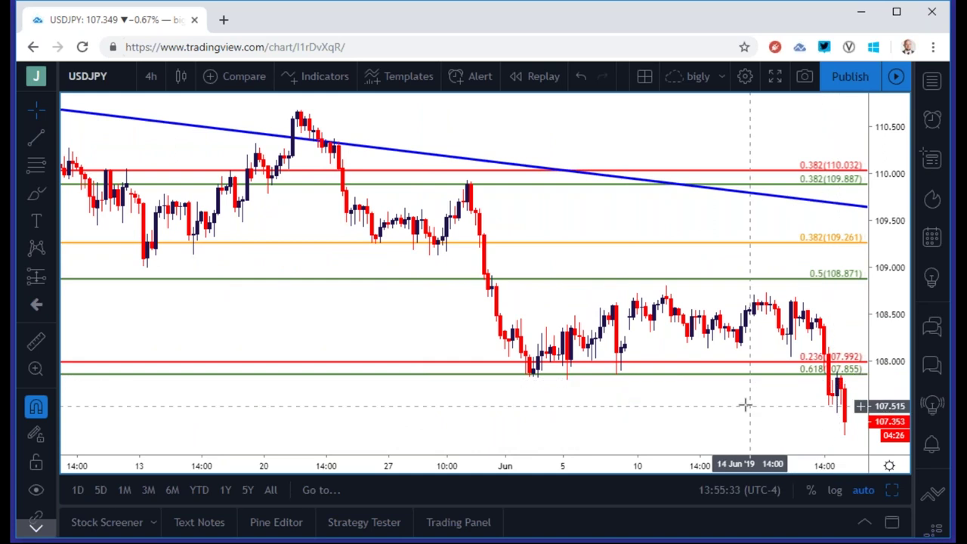
Maximize the top-left USDJPY 4-hour pane with the red zones and downtrend line.
scroll(745, 403, down, 3)
scroll(745, 403, down, 5)
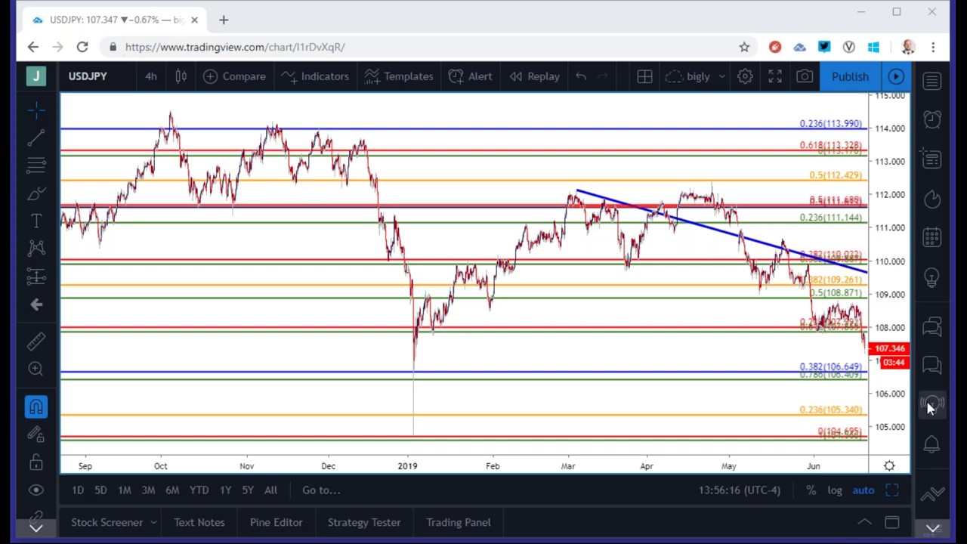
click(891, 489)
click(412, 226)
click(891, 491)
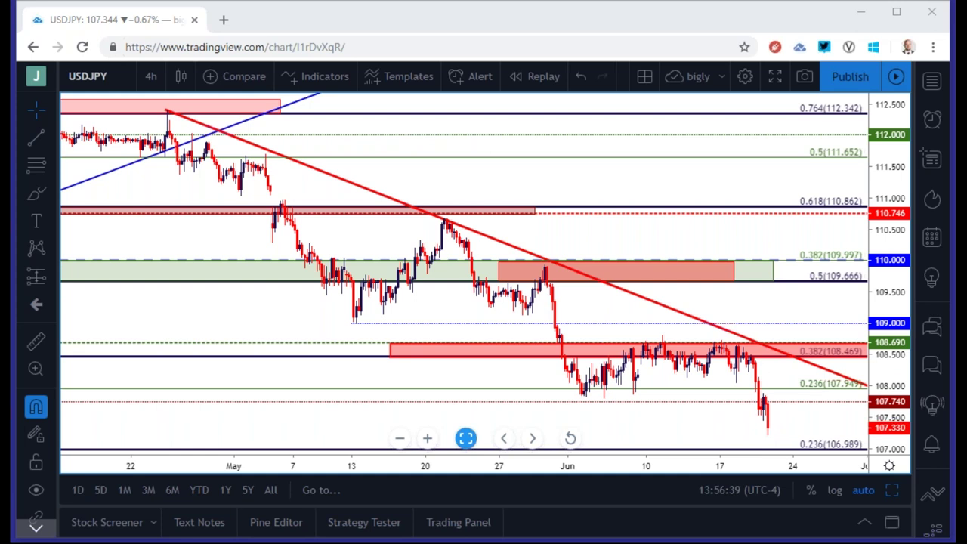
click(119, 74)
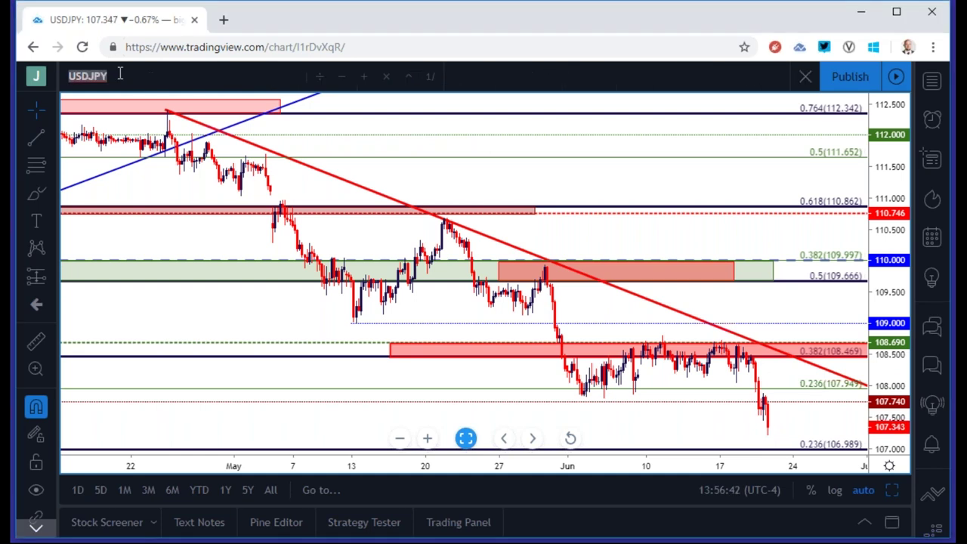
Load the SPX500 symbol, correcting the mistyped 'SPXT0' entry.
text(SPXT0)
key(BackSpace)
key(BackSpace)
text(500)
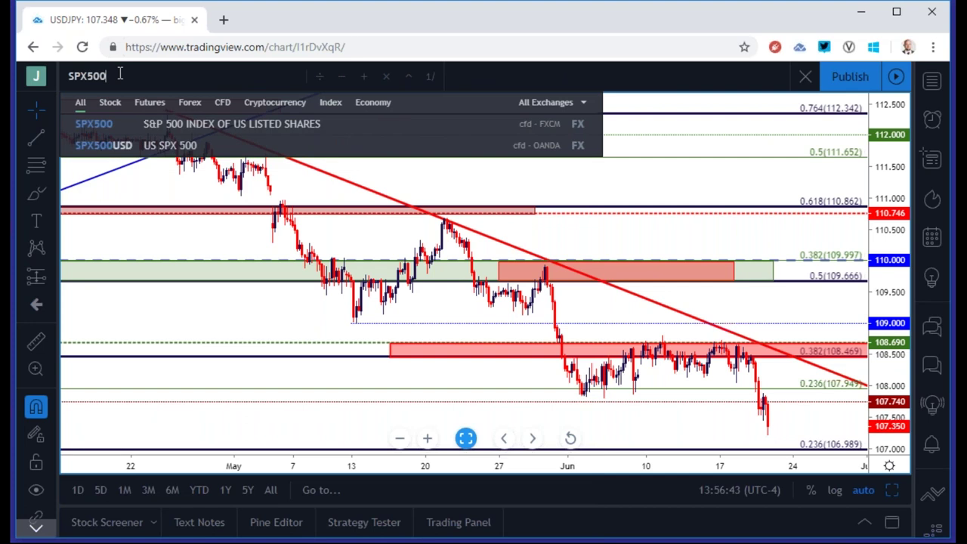
key(Return)
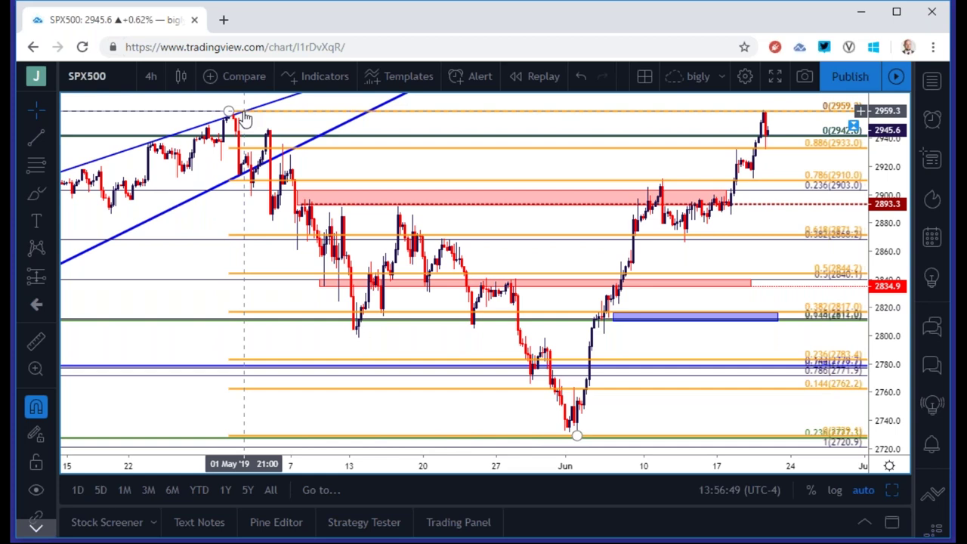
scroll(244, 118, up, 3)
scroll(243, 113, up, 3)
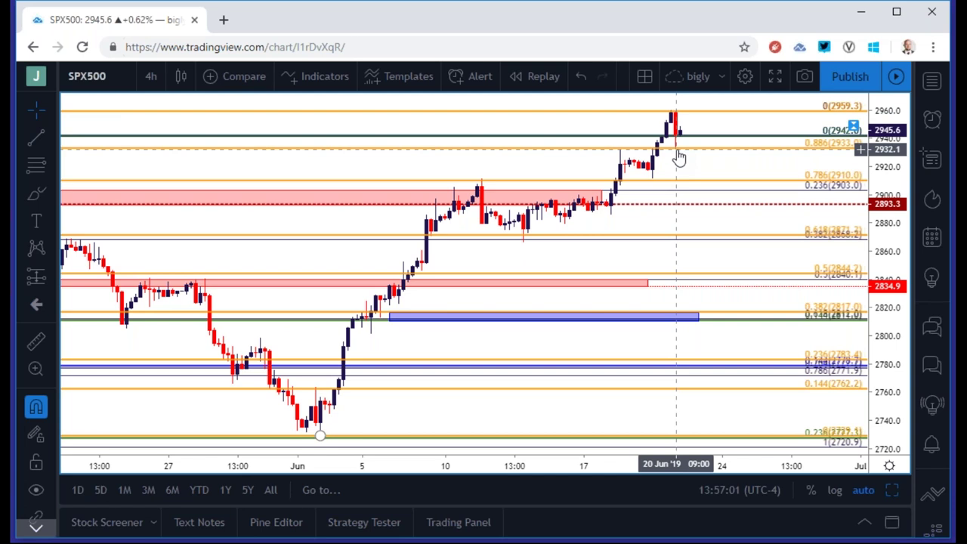
Set the SPX500 chart to 2-hour candles.
click(151, 76)
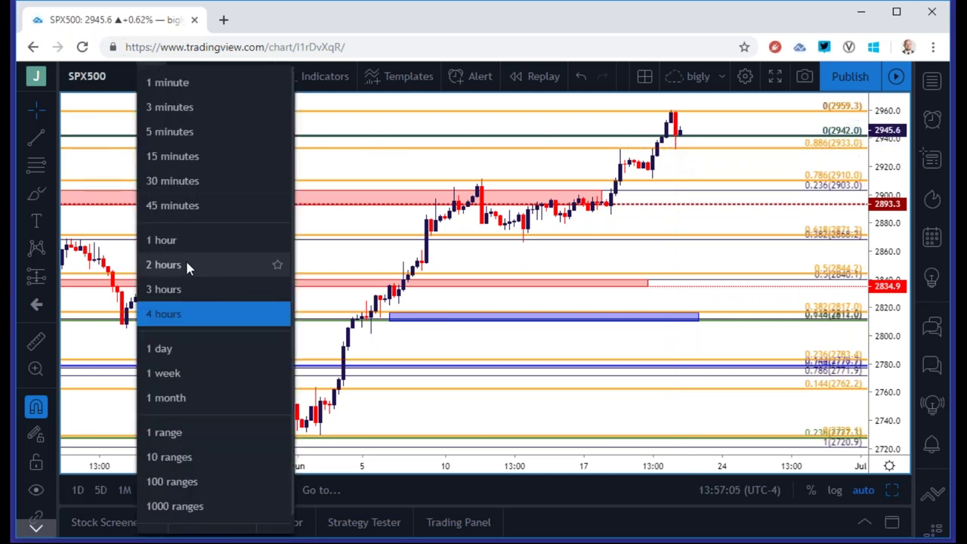
click(185, 265)
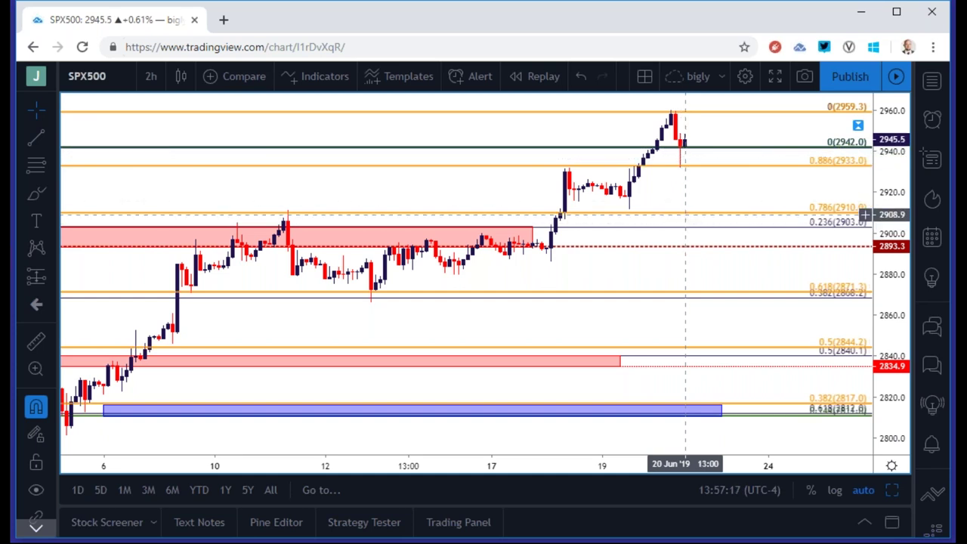
scroll(680, 213, down, 5)
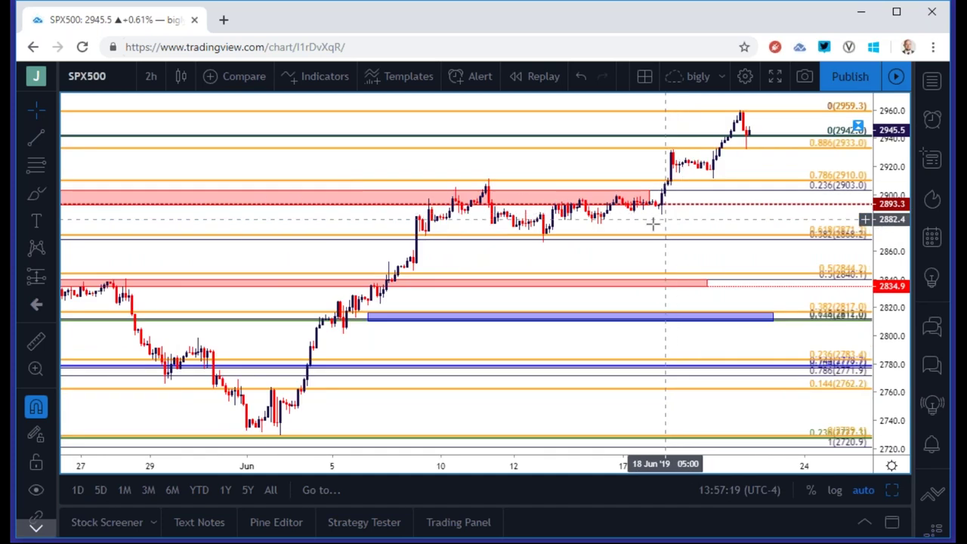
scroll(617, 240, down, 1)
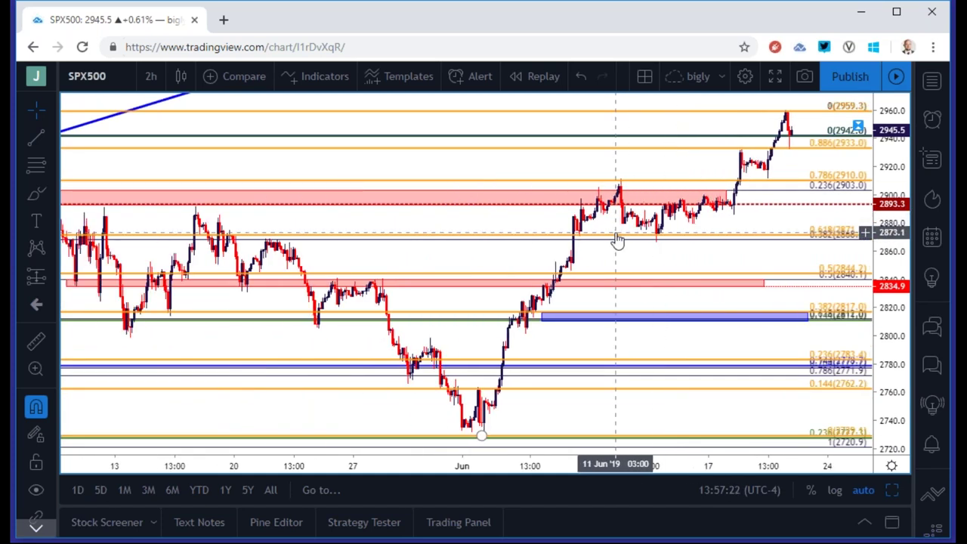
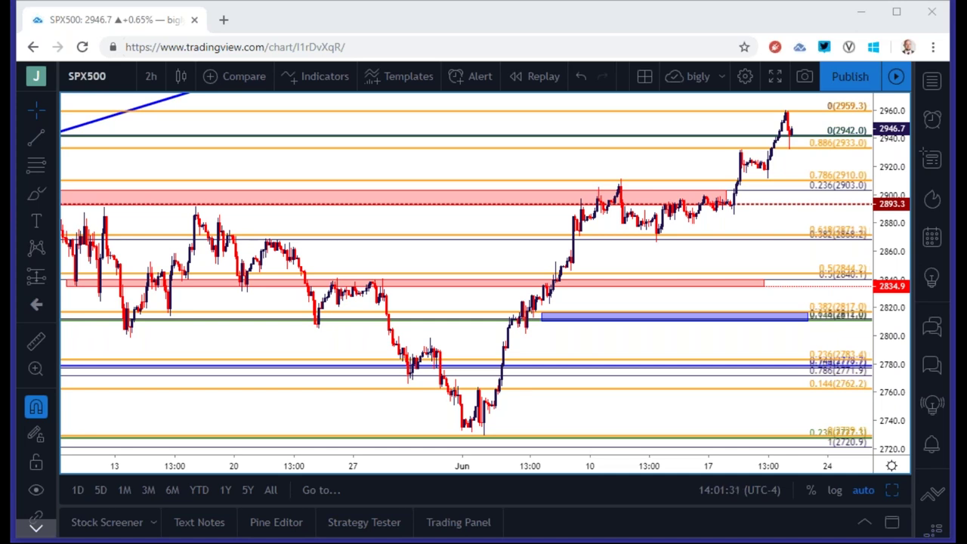
Replace SPX500 with the TVC:GOLD chart via the symbol search.
click(124, 71)
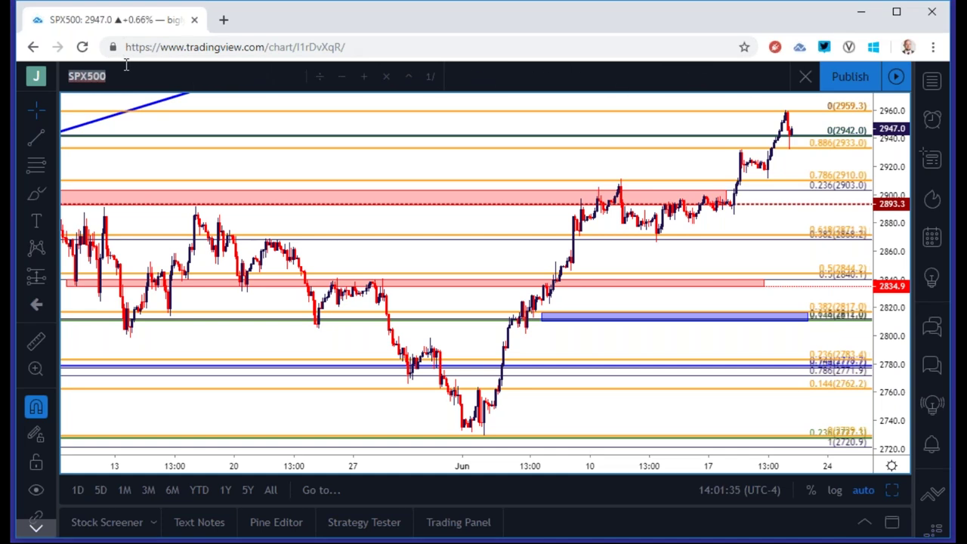
text(GOLD)
key(Down)
key(Return)
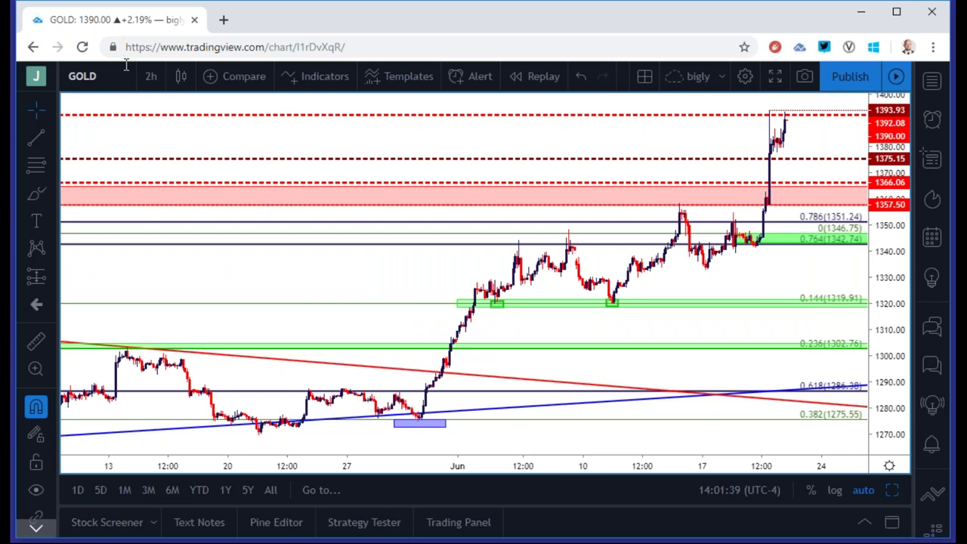
scroll(443, 167, up, 4)
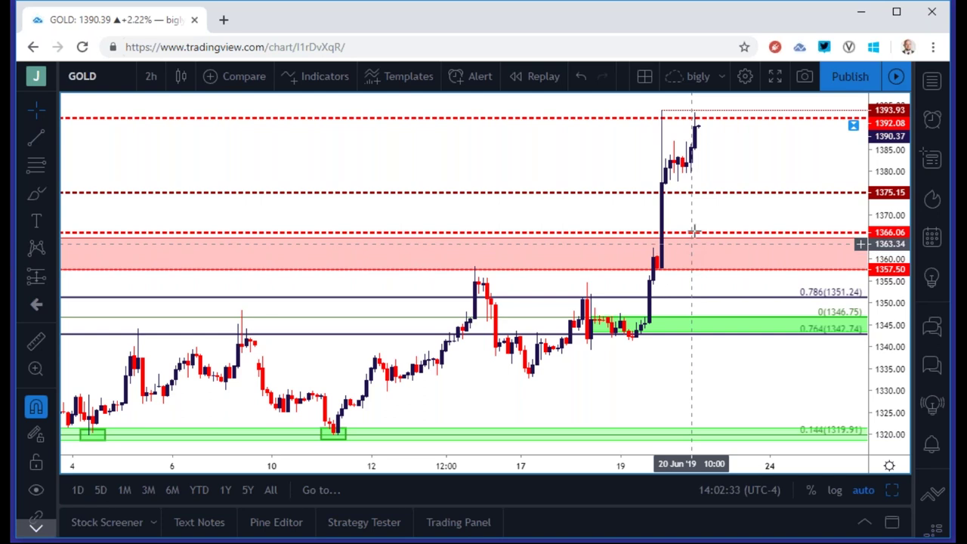
click(741, 334)
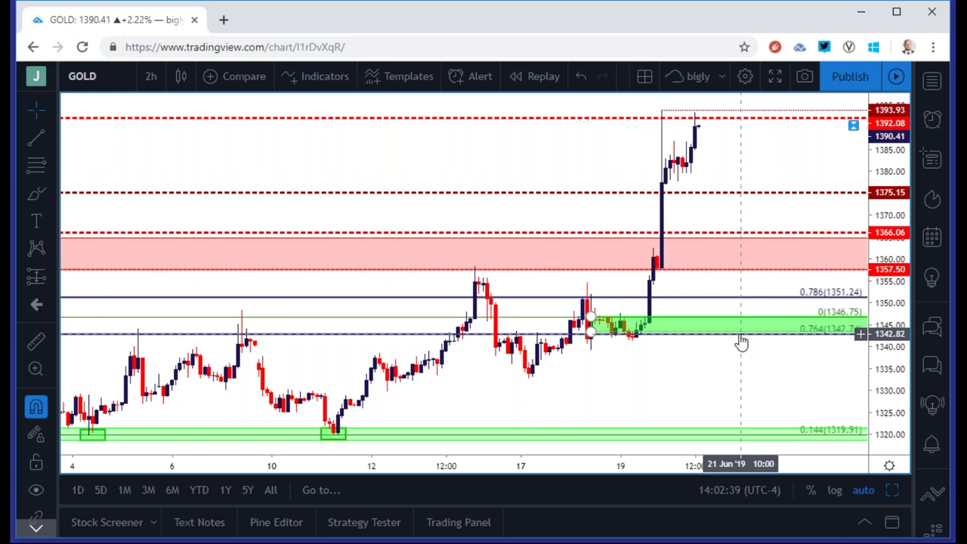
scroll(741, 343, down, 3)
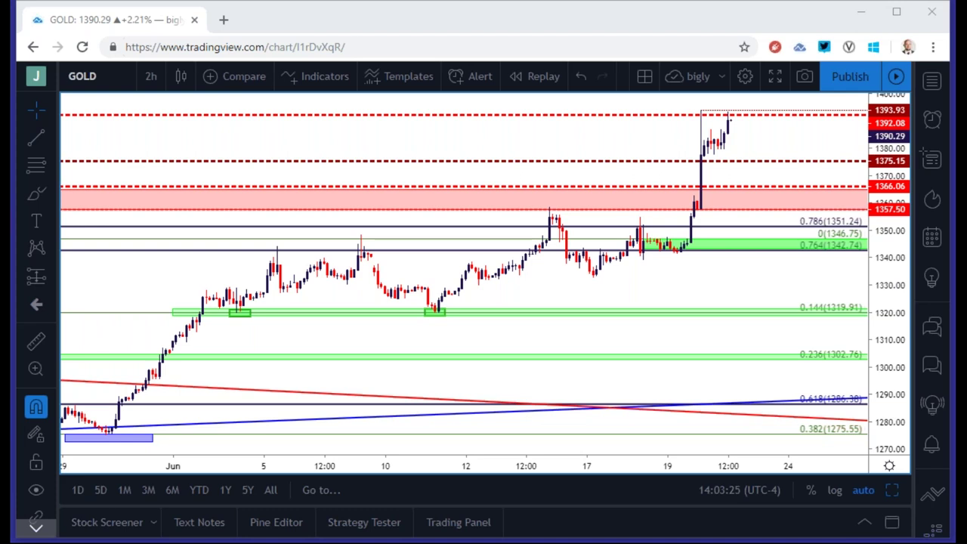
Load the ICE EURCAD chart and set its interval to 1 day.
click(105, 73)
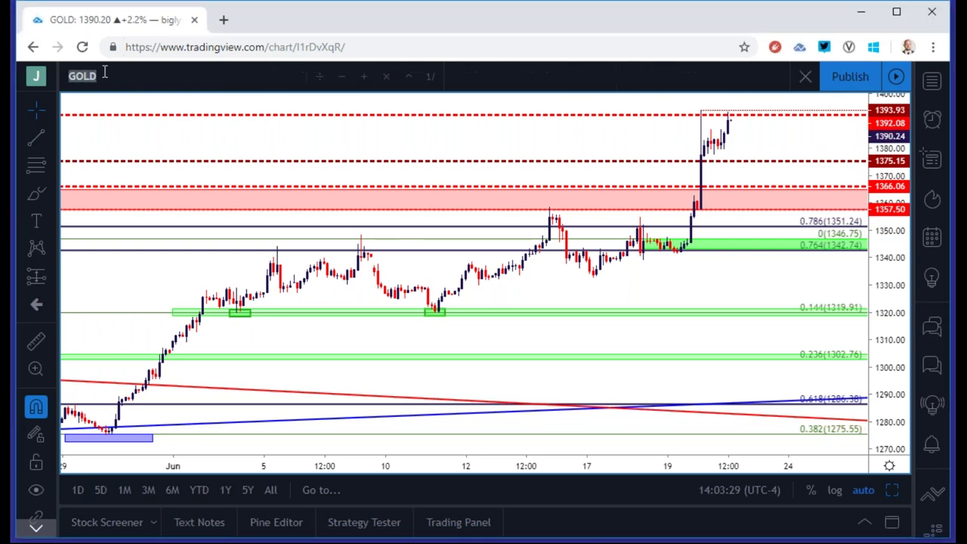
text(EURU)
key(BackSpace)
text(CAD)
key(Down)
key(Down)
key(Down)
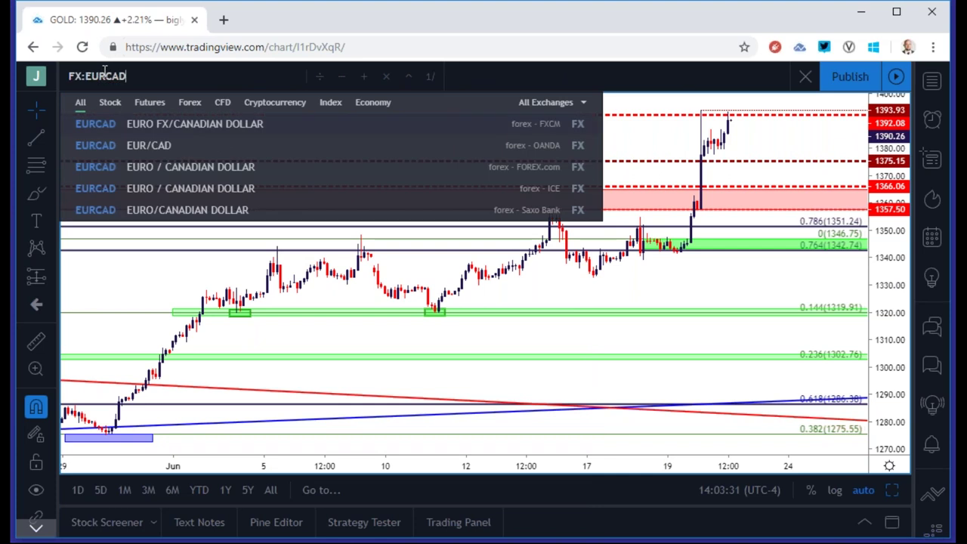
key(Down)
key(Return)
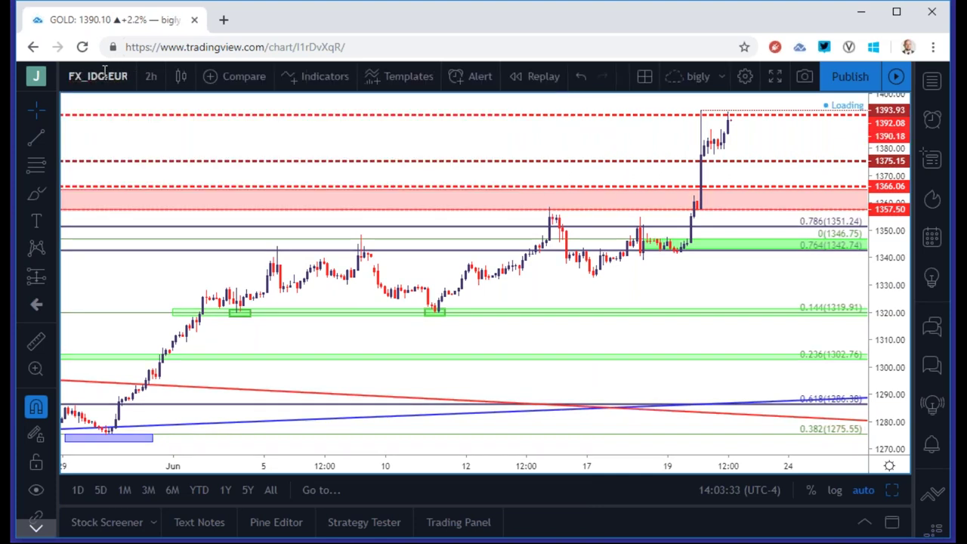
click(151, 77)
click(160, 349)
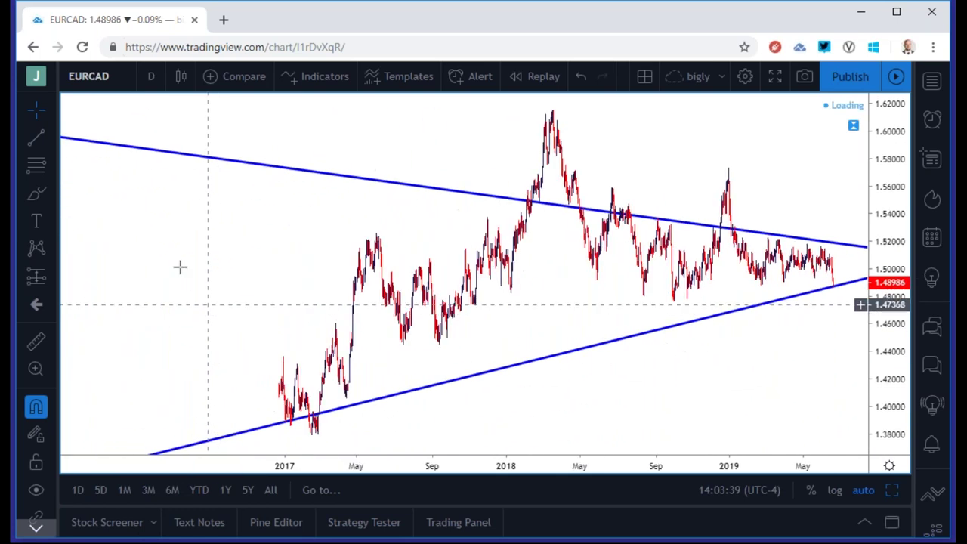
Switch EURCAD to monthly candles and zoom in.
click(150, 77)
click(160, 399)
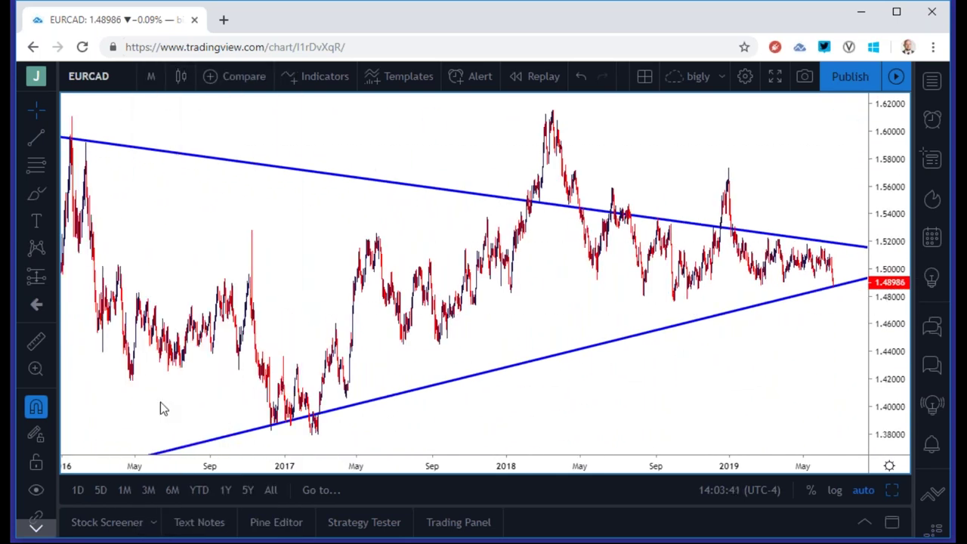
scroll(230, 366, up, 5)
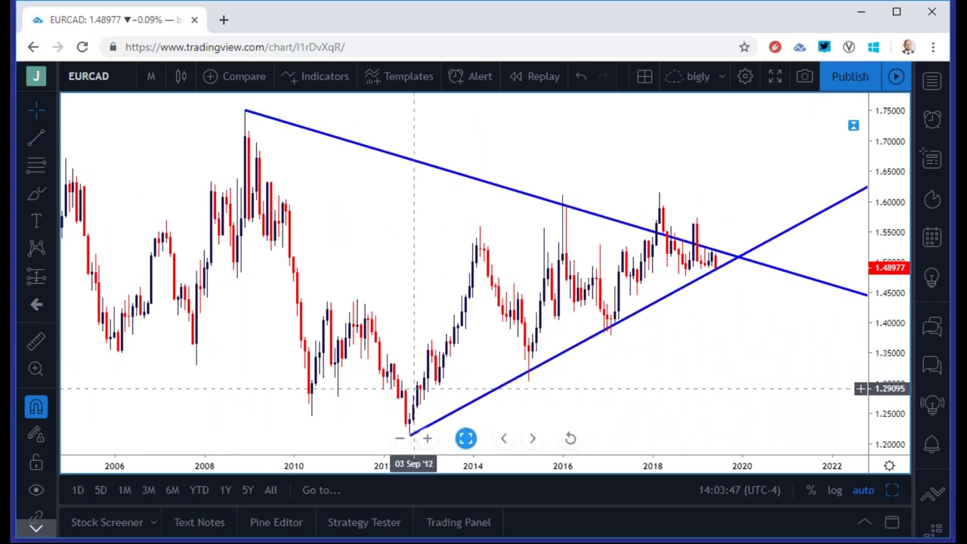
Restore the four-chart layout and maximize the 4-hour EURCAD chart.
click(891, 491)
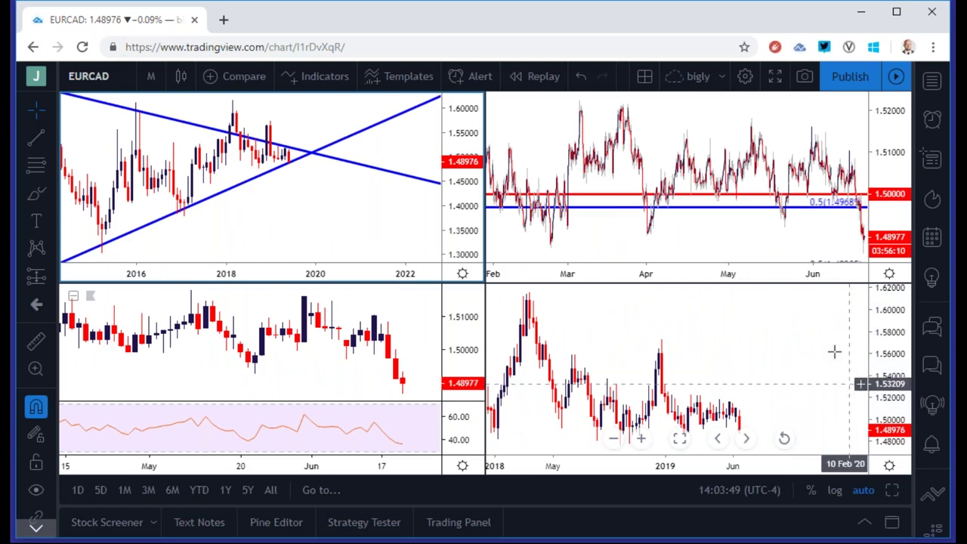
click(807, 231)
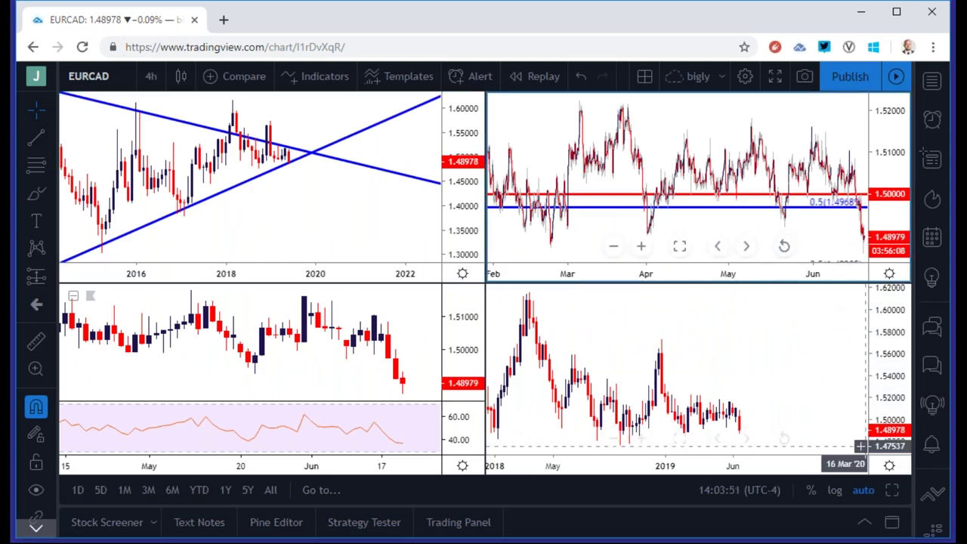
click(883, 491)
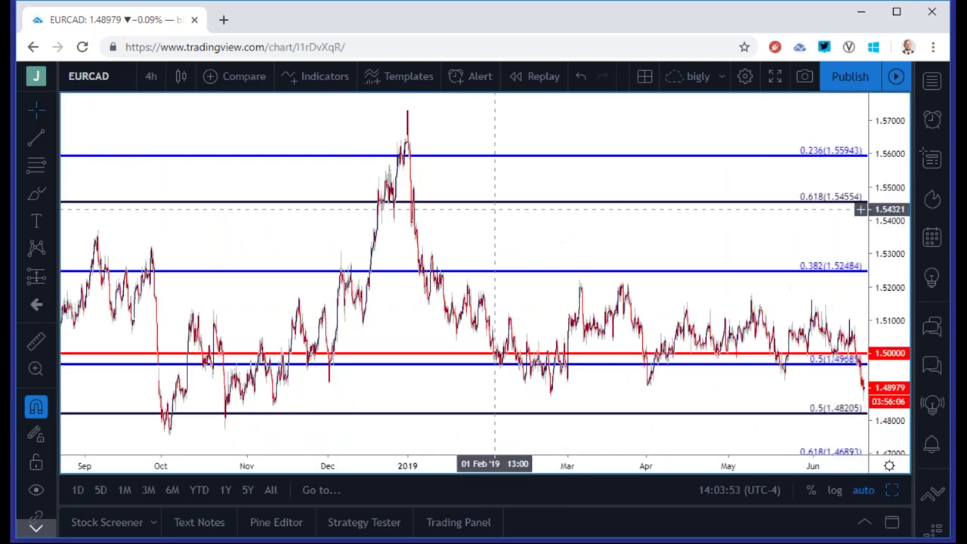
Change the EURCAD interval from 4h to 1 day, then to 1 week.
click(154, 78)
click(161, 349)
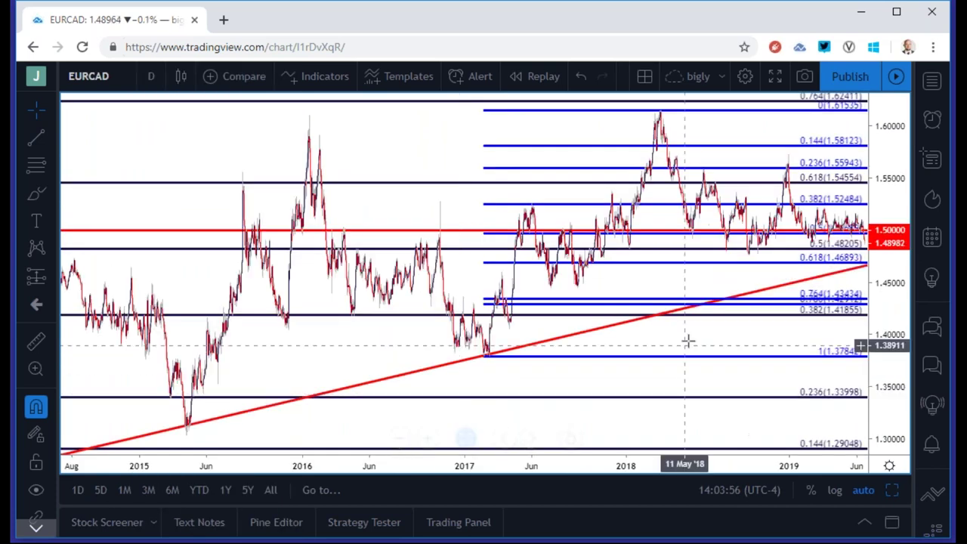
click(155, 76)
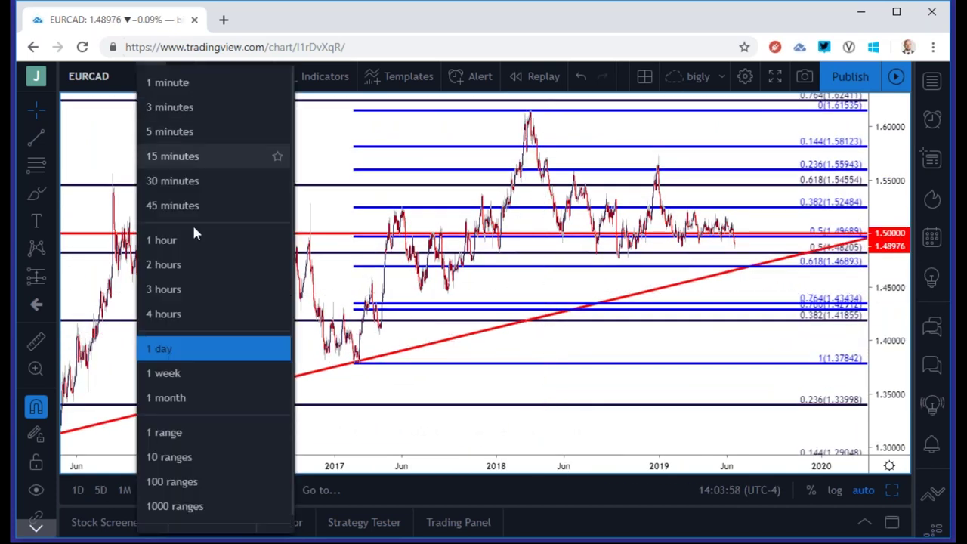
click(216, 373)
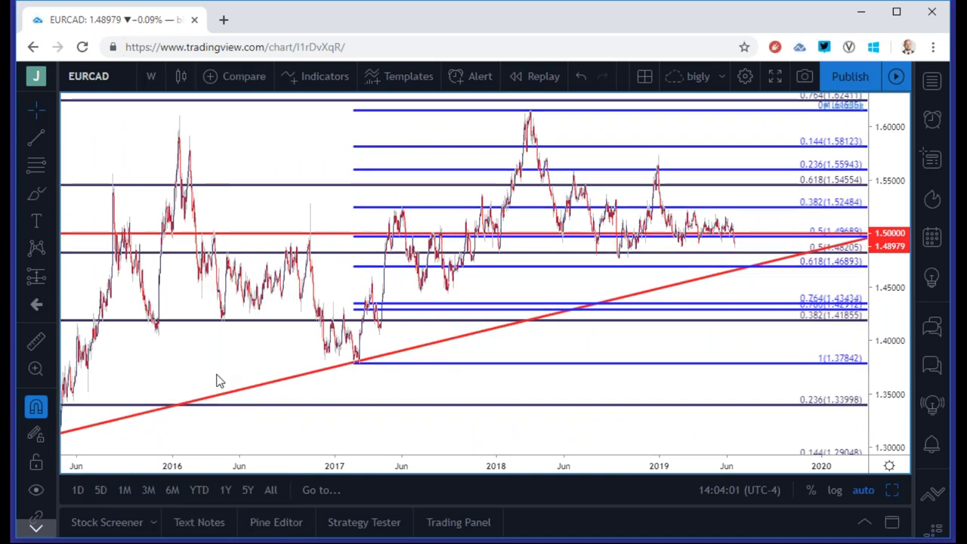
scroll(238, 360, up, 5)
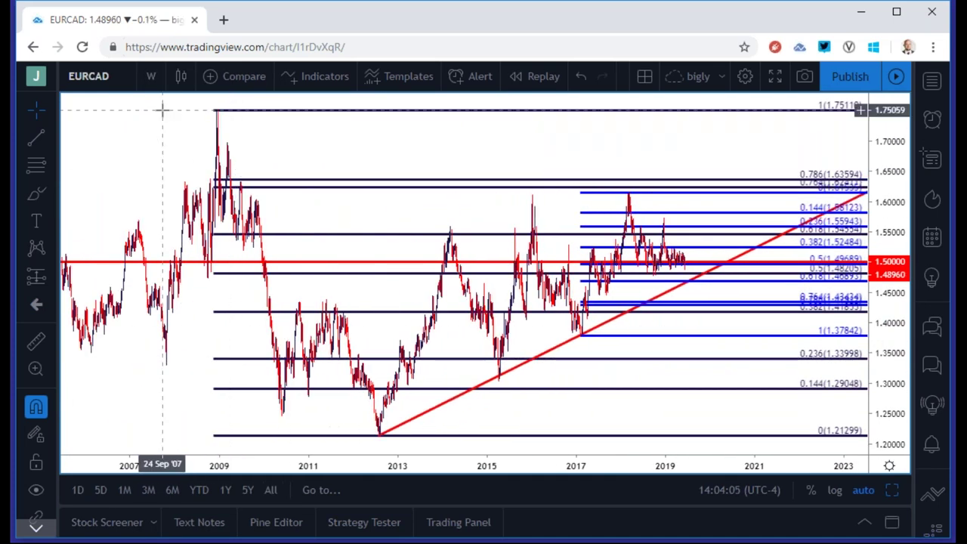
scroll(276, 169, up, 3)
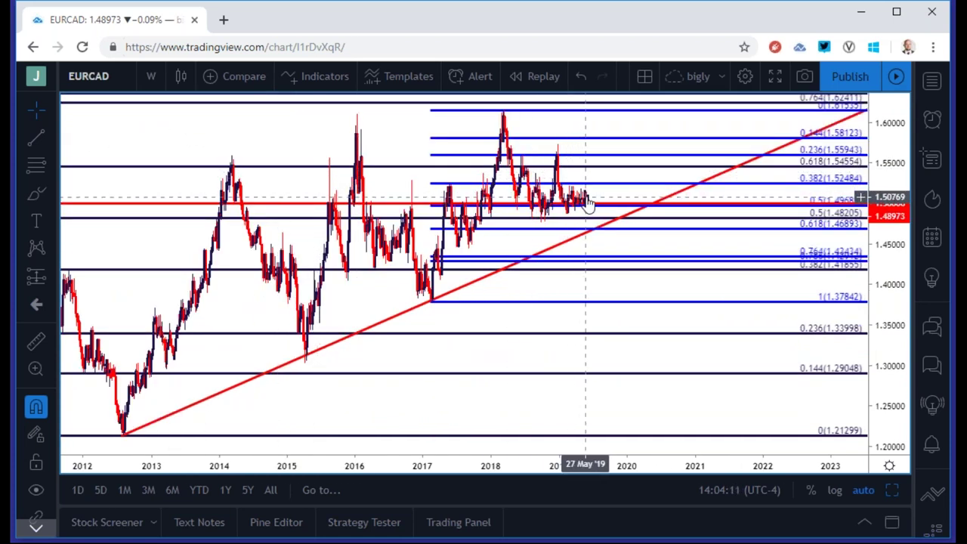
drag(634, 200, 798, 198)
scroll(635, 235, up, 3)
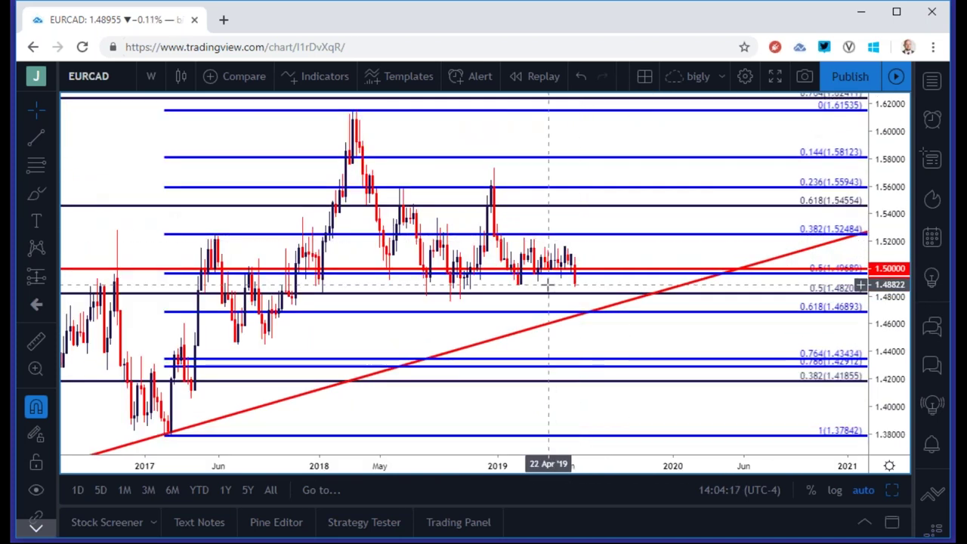
scroll(548, 285, down, 3)
scroll(548, 285, down, 1)
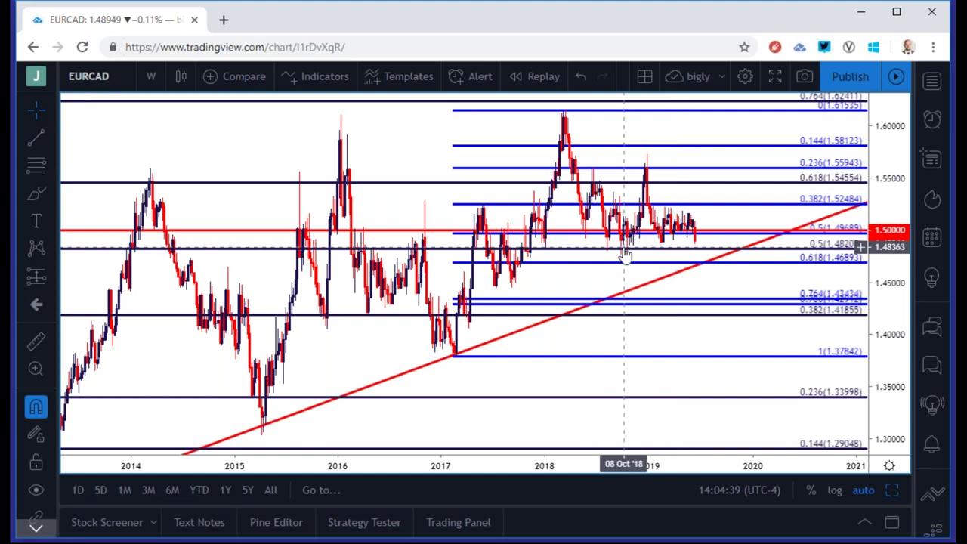
scroll(624, 256, down, 4)
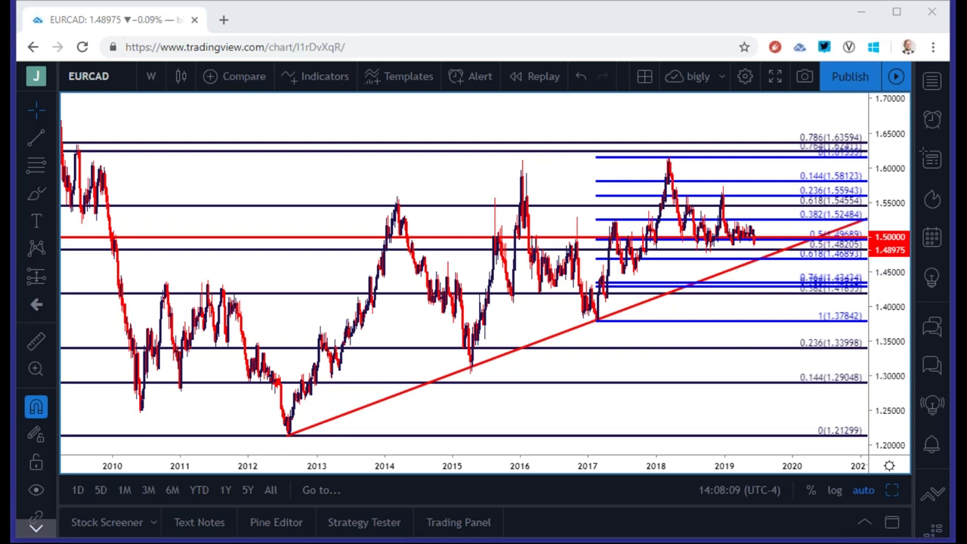
In a new browser tab, search Google for a Twitter account handle.
scroll(819, 276, down, 5)
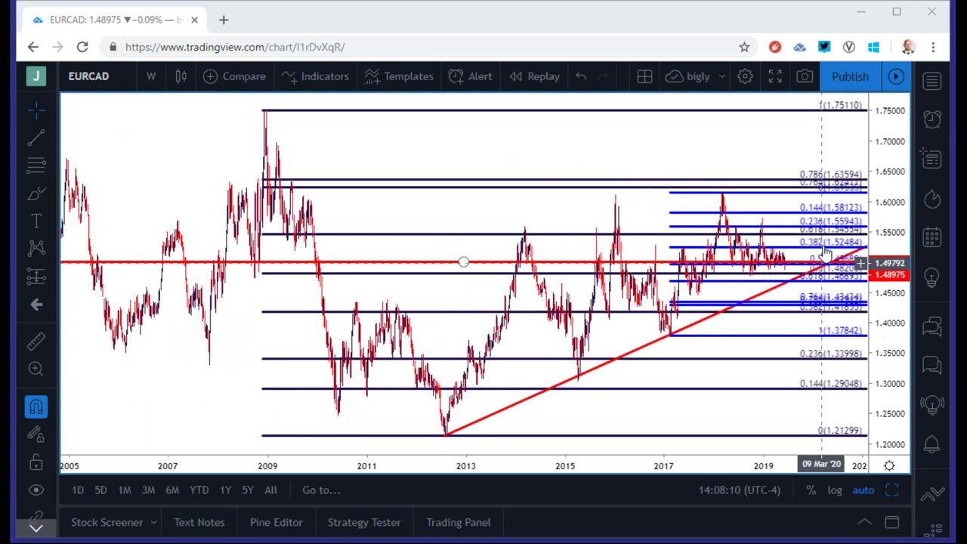
scroll(808, 255, up, 5)
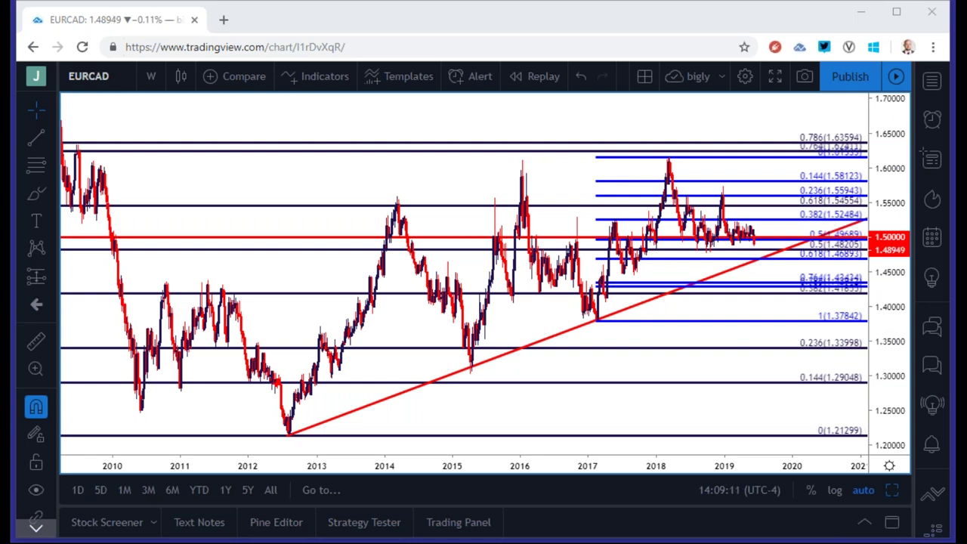
click(223, 20)
text(@naval)
key(Return)
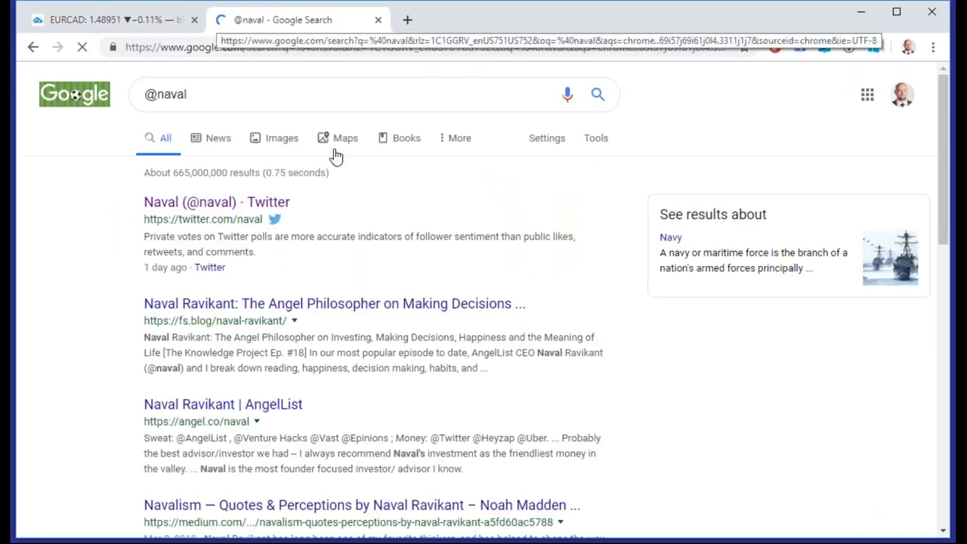
Open the Twitter profile from the Google results, then return to the EURCAD tab.
click(257, 202)
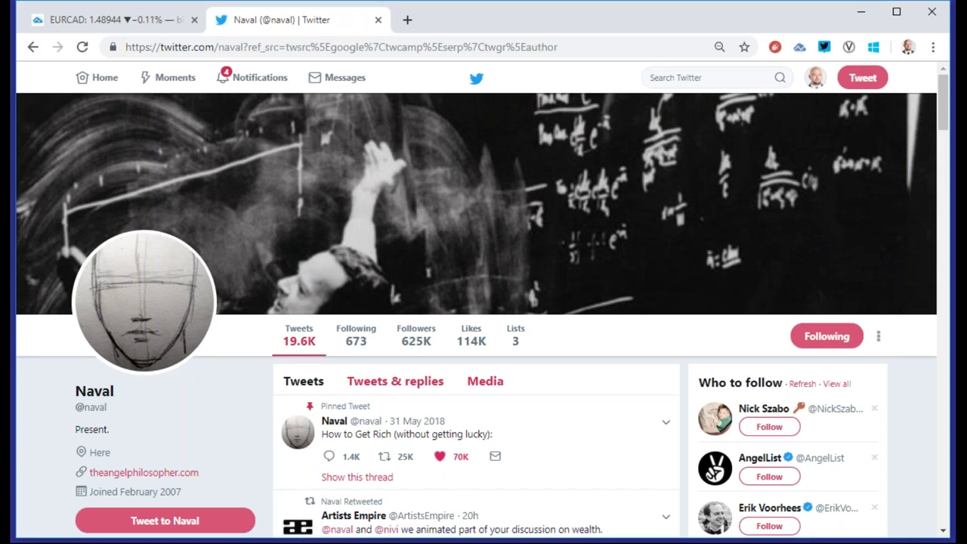
click(113, 20)
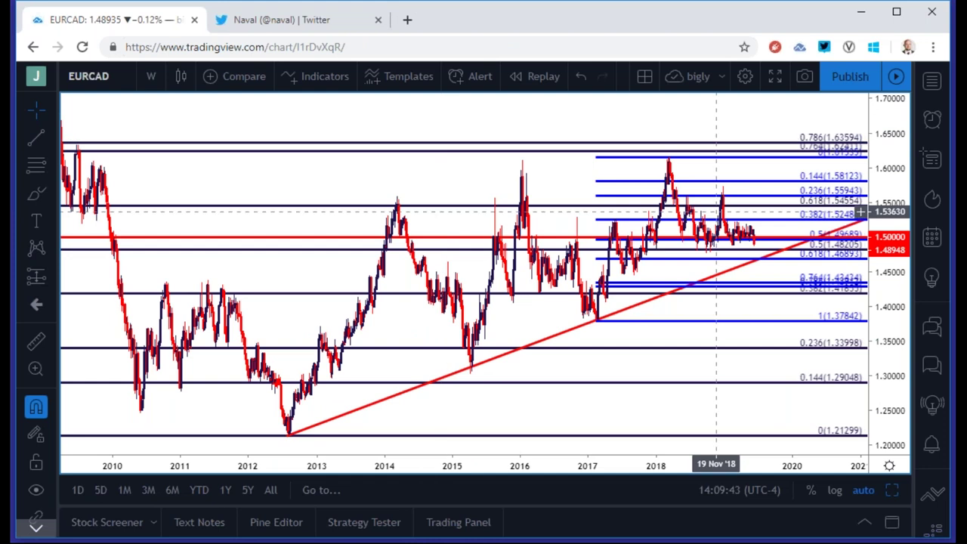